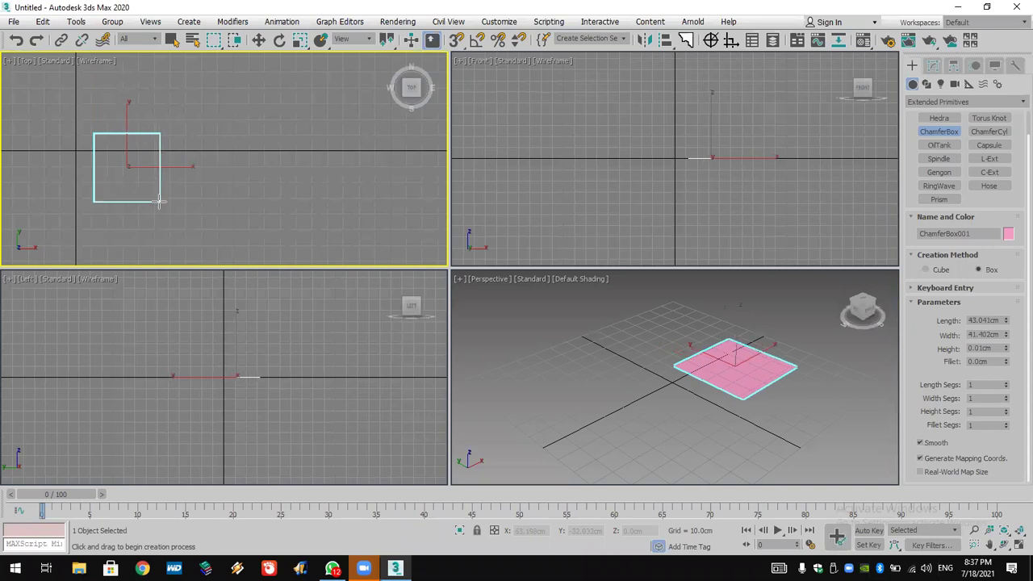
Give the chamfer box a height of about 68 cm and a fillet of about 5.7 cm.
left_click(161, 95)
left_click(159, 83)
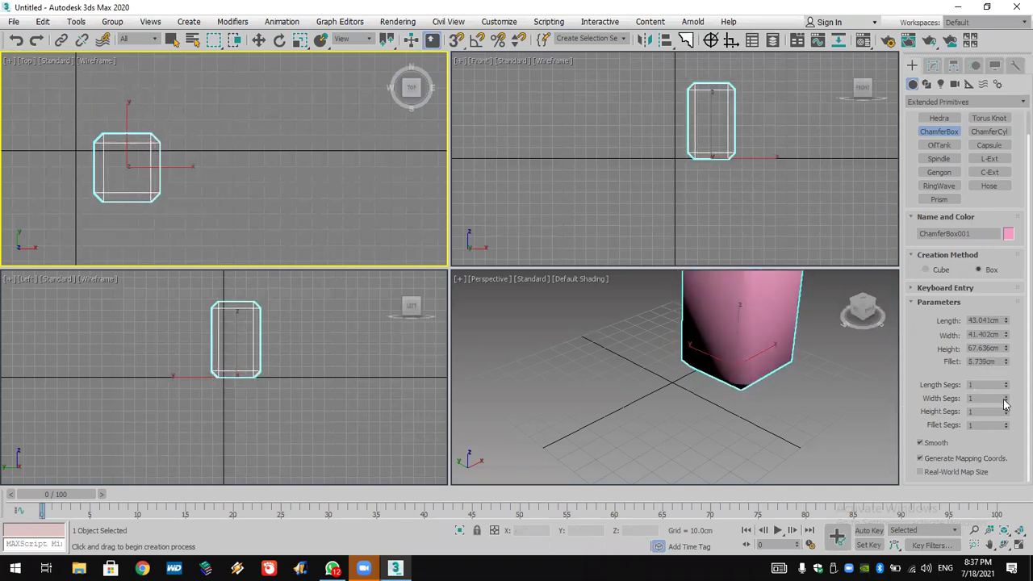
Try 6 fillet segments on the chamfer box, return the count to 1 and turn off smoothing.
left_click_drag(1006, 424, 1005, 418)
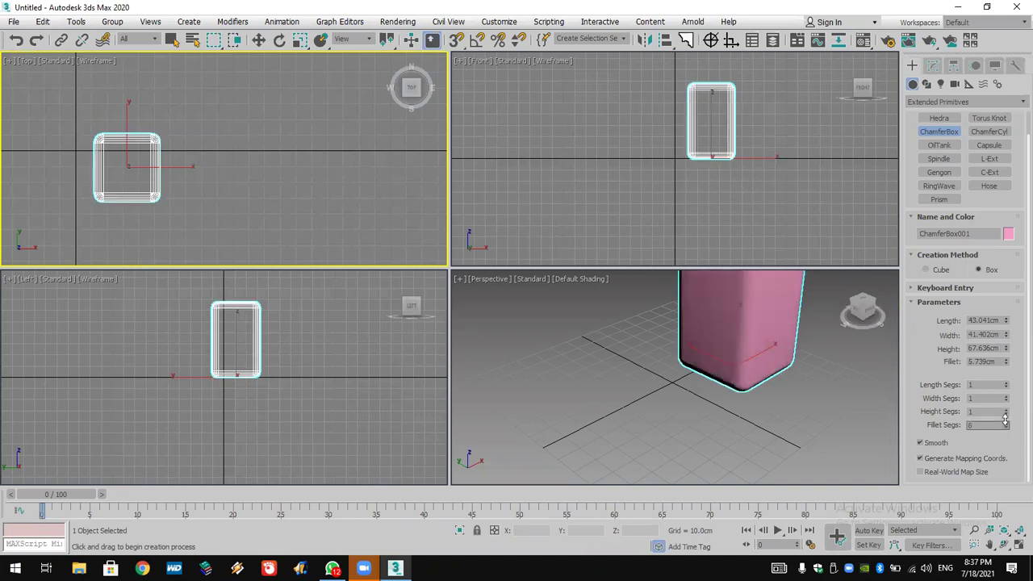
right_click(1006, 427)
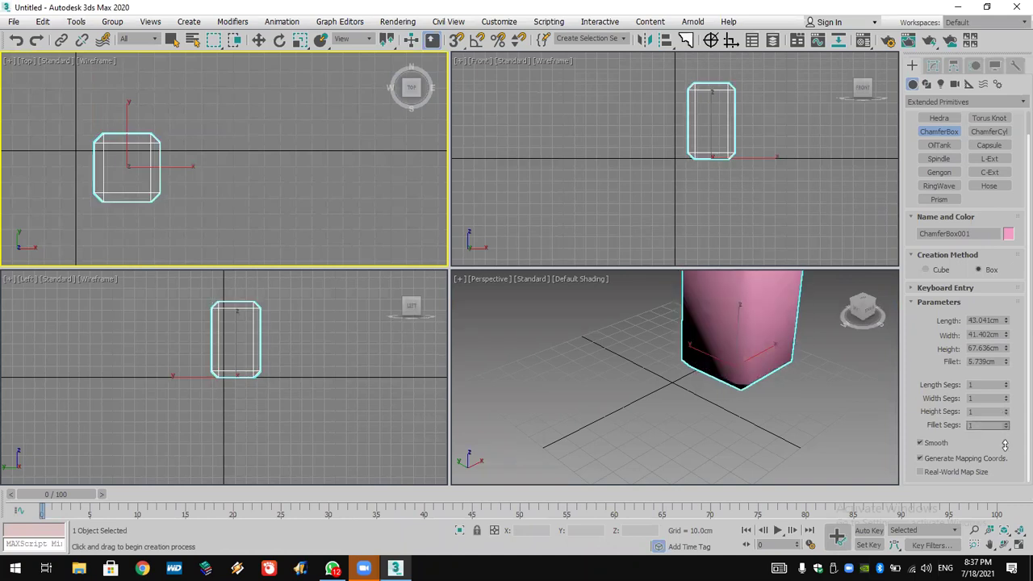
left_click(941, 443)
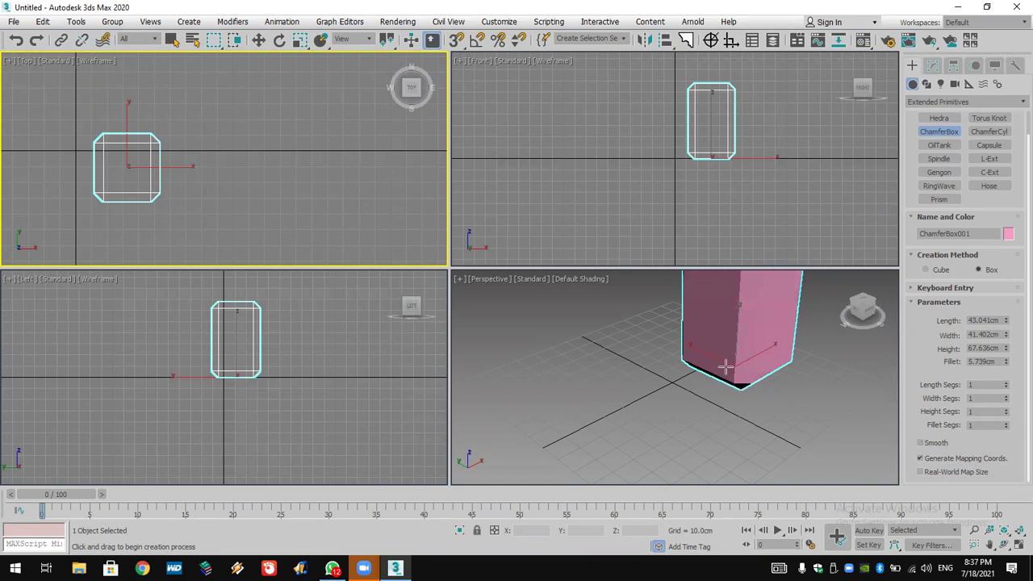
scroll(703, 450, "down", 3)
scroll(703, 453, "up", 5)
middle_click_drag(714, 401, 611, 449)
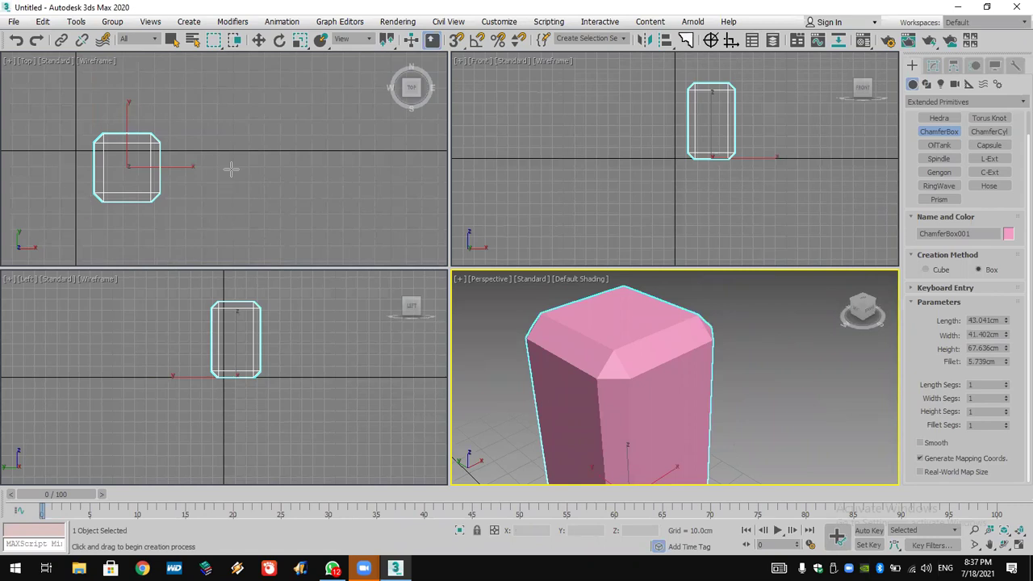
Reset the scene to an empty one, discarding the chamfer box.
left_click(14, 22)
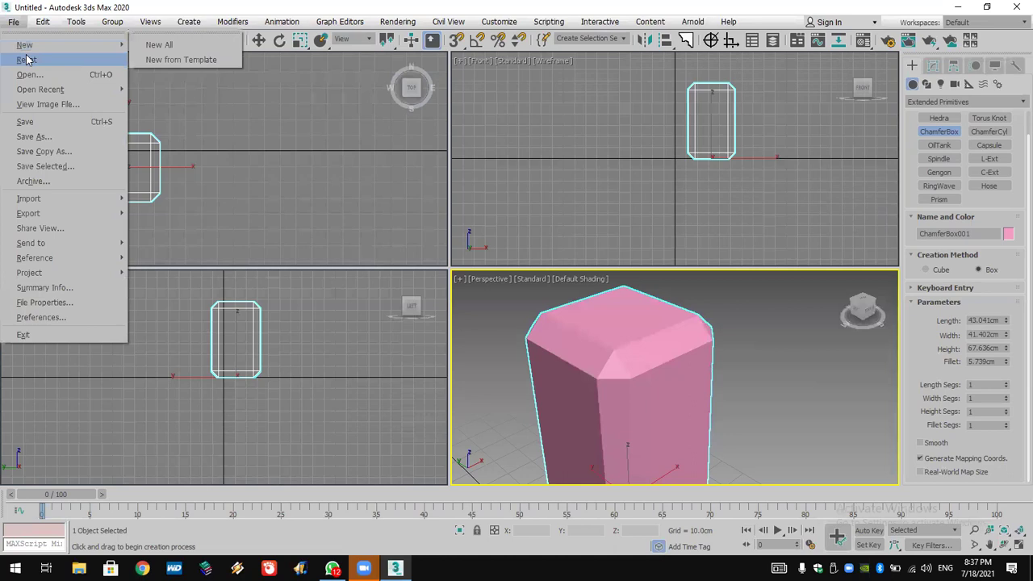
left_click(27, 60)
left_click(494, 306)
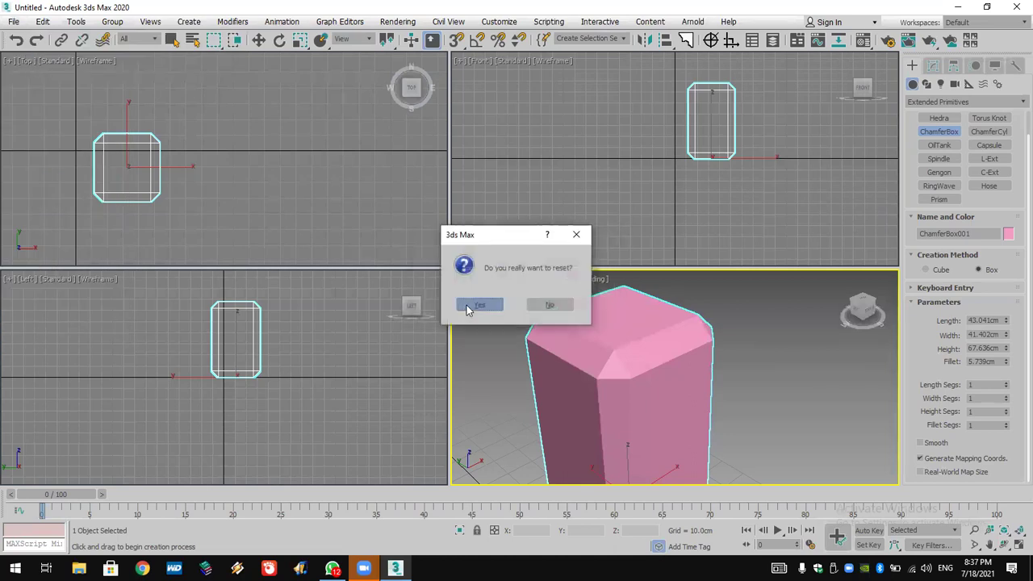
left_click(468, 306)
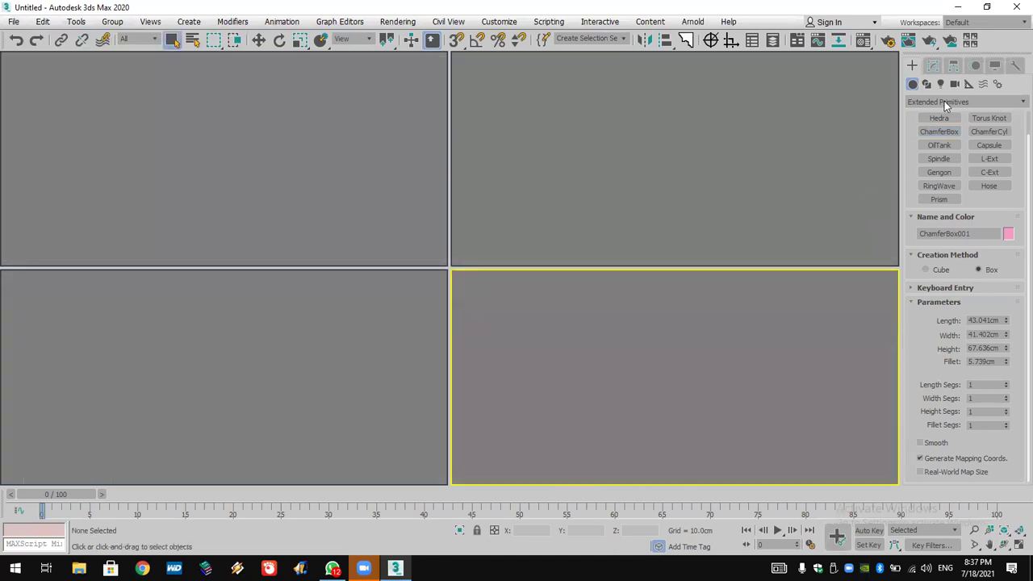
Create a standard box in the Top view, about 108 cm long, 101 cm wide and 93 cm high.
left_click(940, 143)
left_click_drag(178, 112, 291, 233)
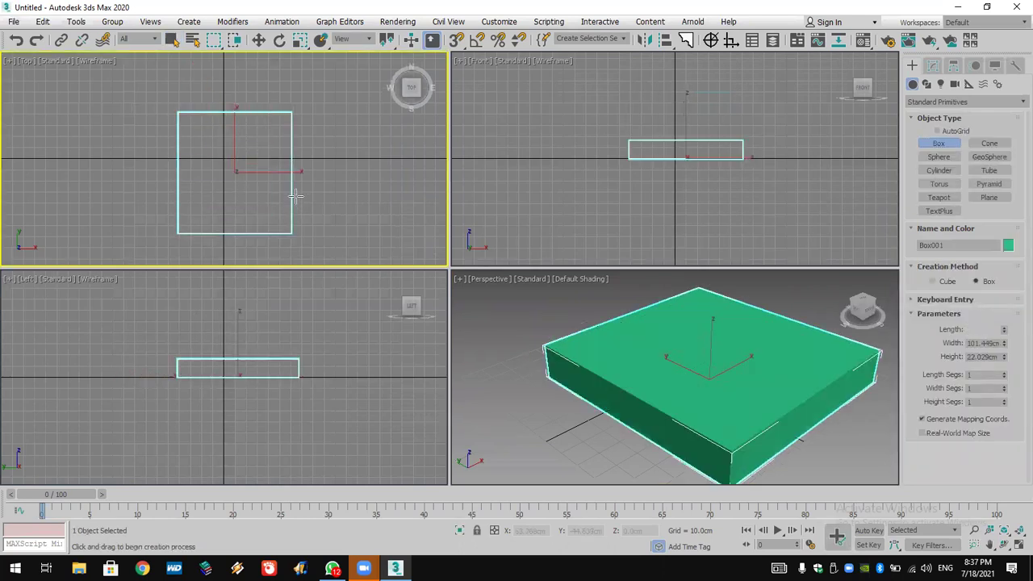
left_click(727, 314)
middle_click_drag(677, 389, 668, 412)
Apply an Edit Mesh modifier to the box.
left_click(933, 66)
left_click(942, 105)
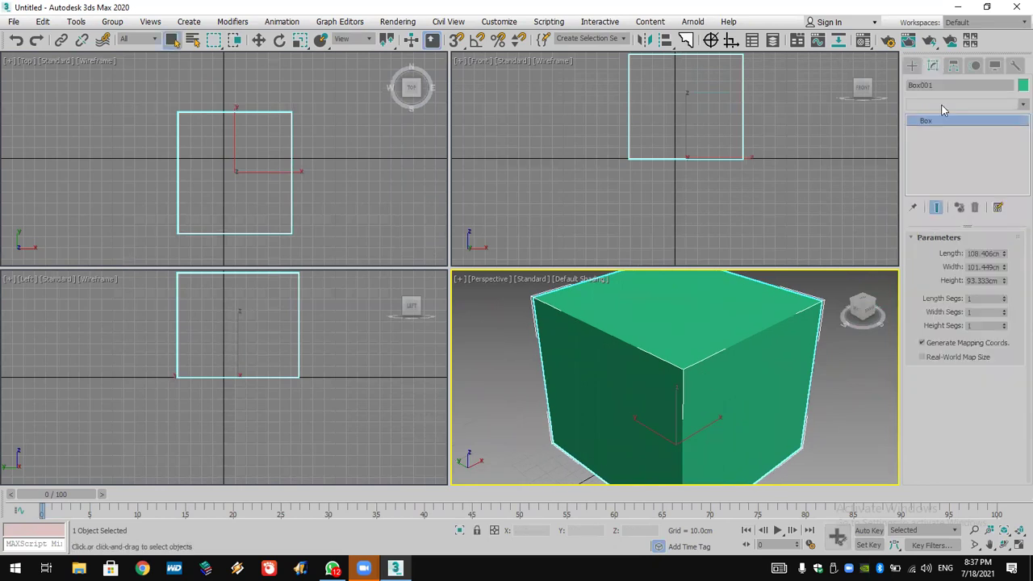
type("esh")
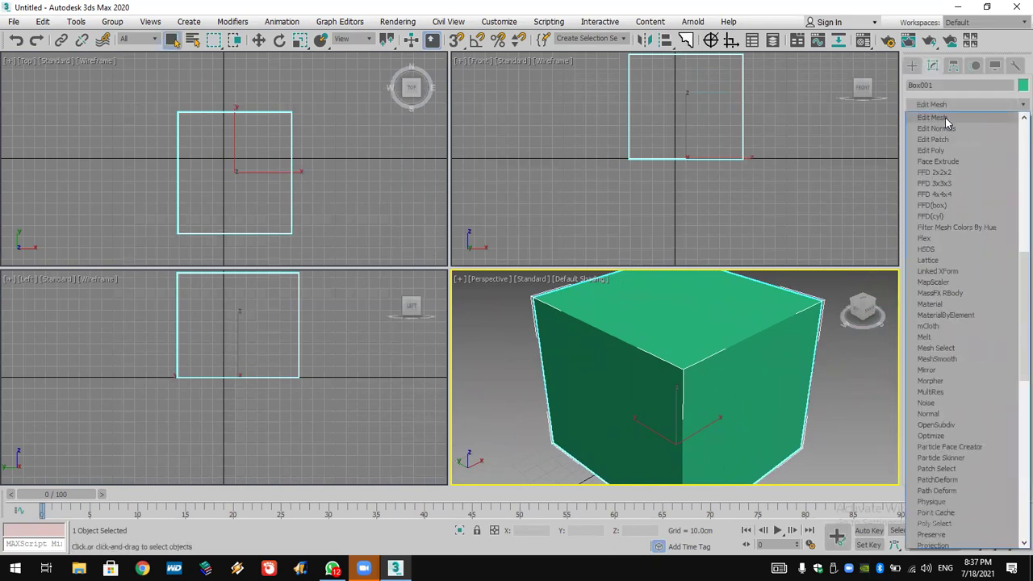
left_click(946, 118)
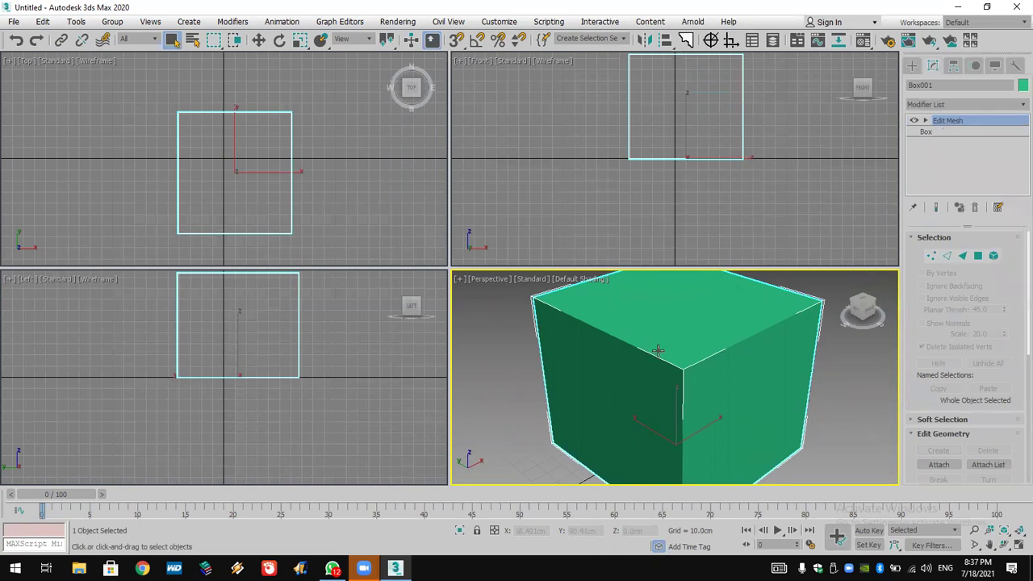
At the Edge level of Edit Mesh, chamfer the upper front edge of the box freehand.
middle_click(773, 99)
middle_click_drag(773, 98, 790, 142)
scroll(775, 146, "up", 2)
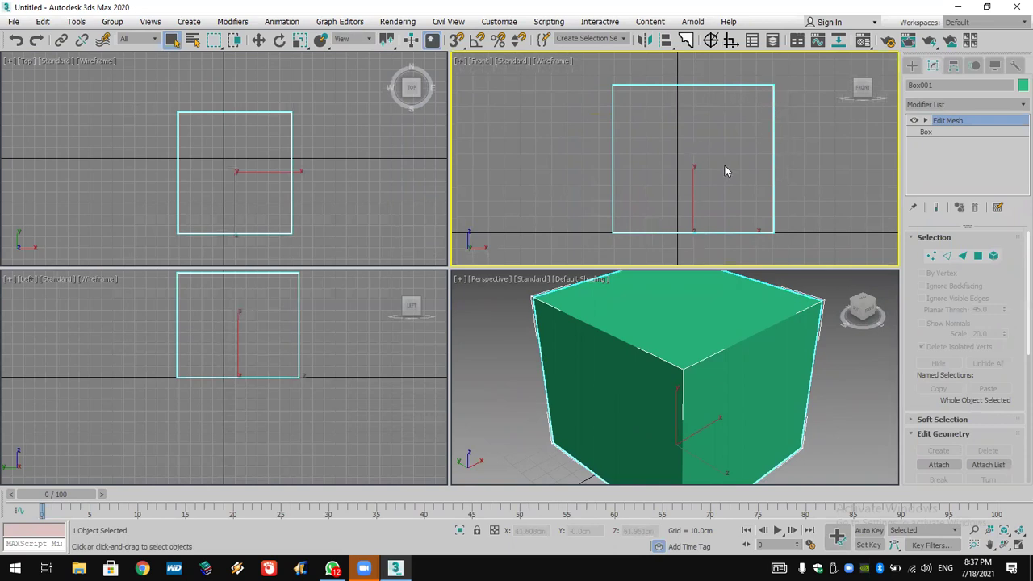
left_click(925, 120)
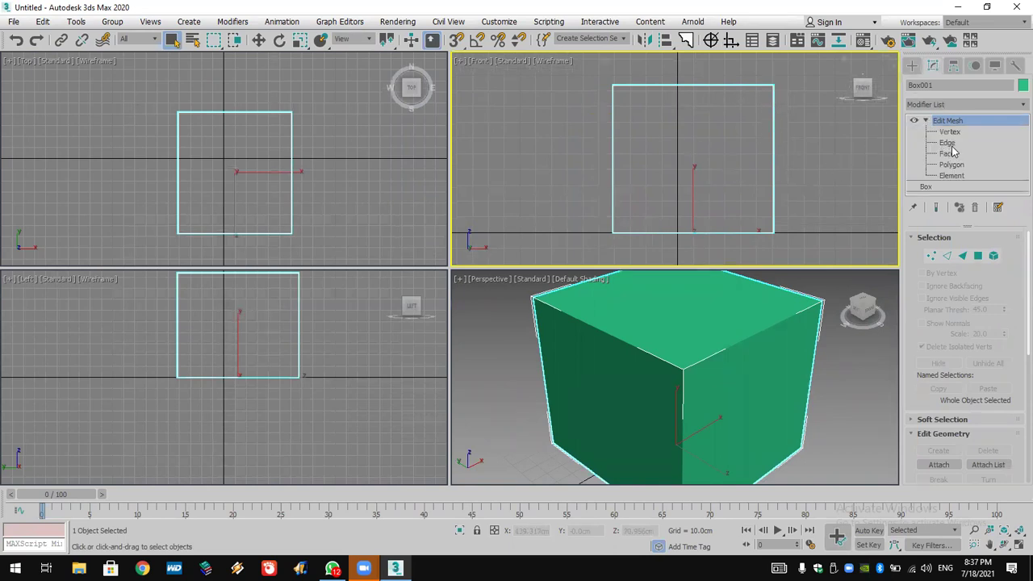
left_click(948, 143)
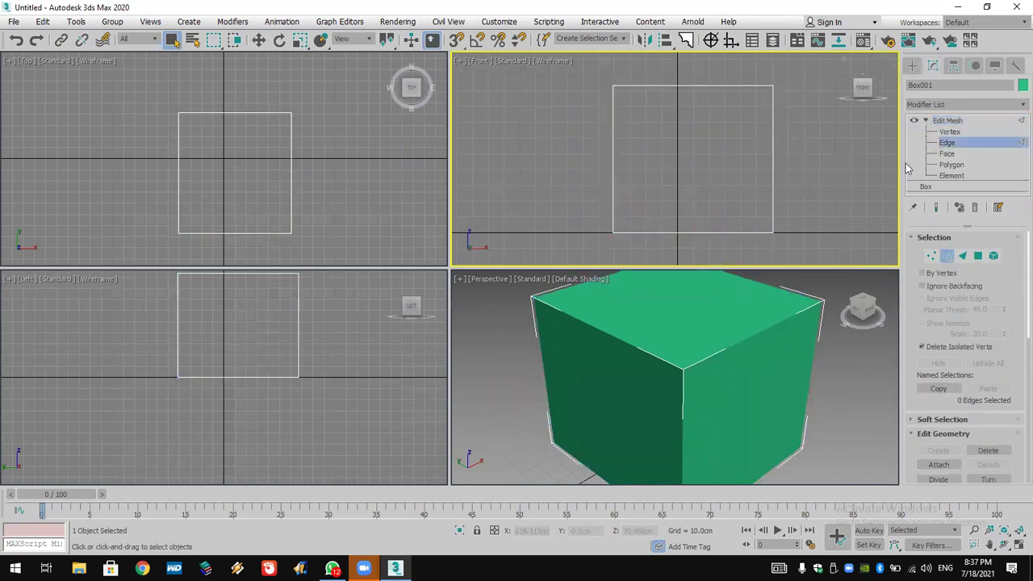
left_click(751, 332)
scroll(921, 339, "down", 5)
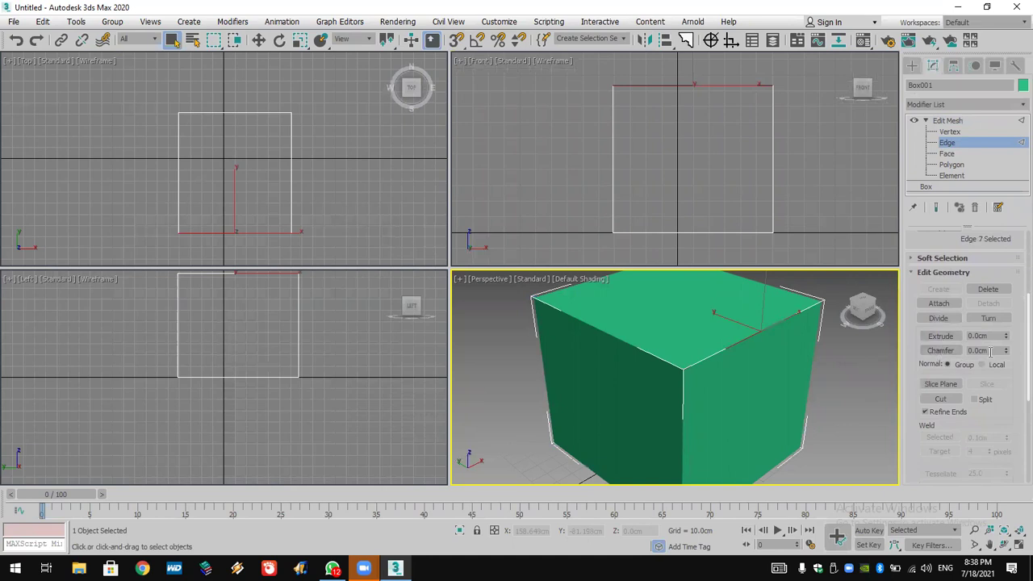
left_click(941, 350)
left_click_drag(757, 330, 757, 371)
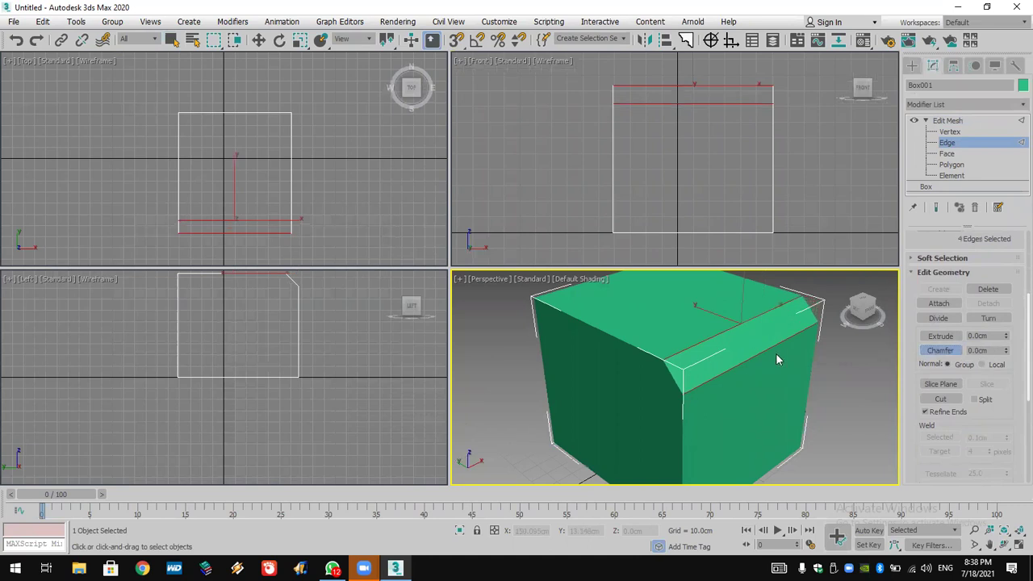
Reset the scene again, discarding the chamfered Edit Mesh box.
left_click(12, 21)
left_click(35, 57)
left_click(517, 304)
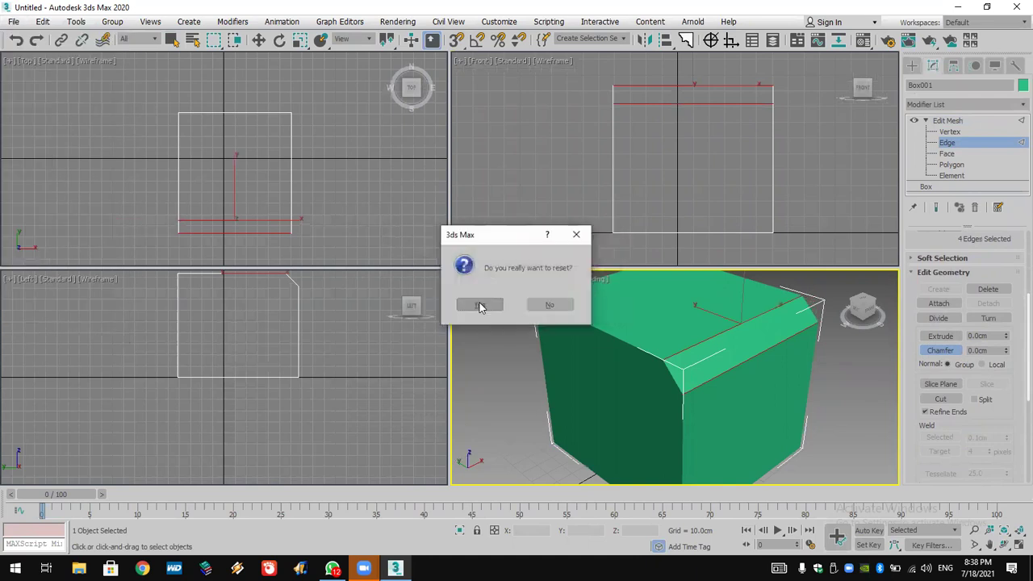
left_click(482, 302)
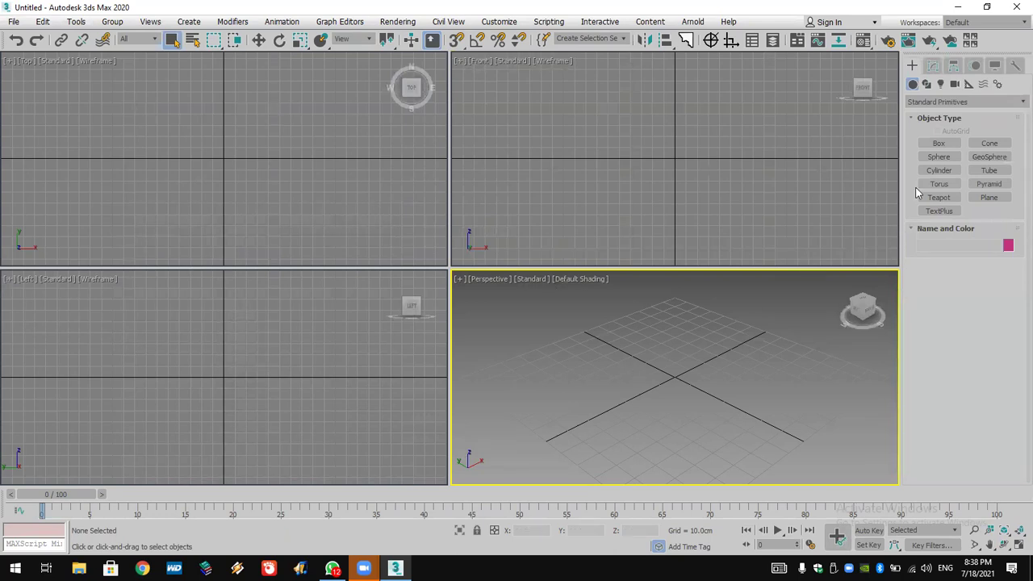
Create a sphere with a radius of about 42 cm near the origin in the Top view.
left_click(938, 156)
left_click_drag(225, 158, 246, 208)
right_click(248, 172)
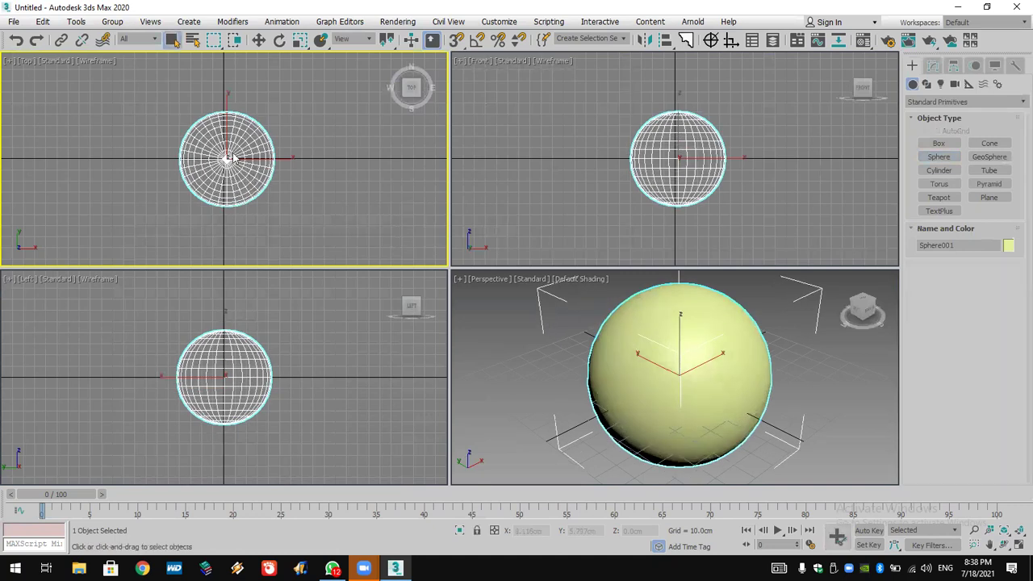
Clone the sphere in place as an independent copy named Sphere002.
right_click(231, 155)
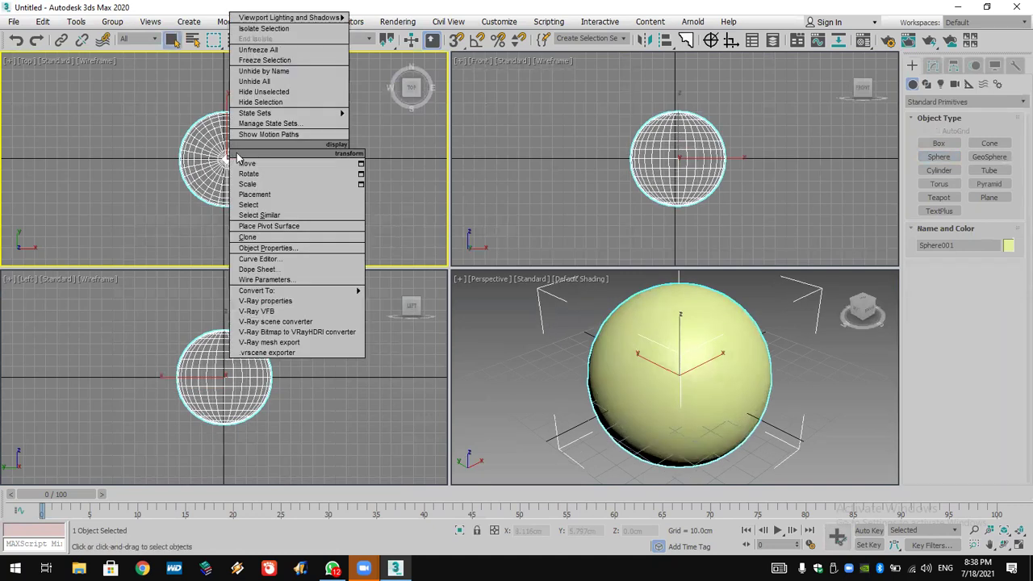
left_click(278, 237)
left_click(481, 254)
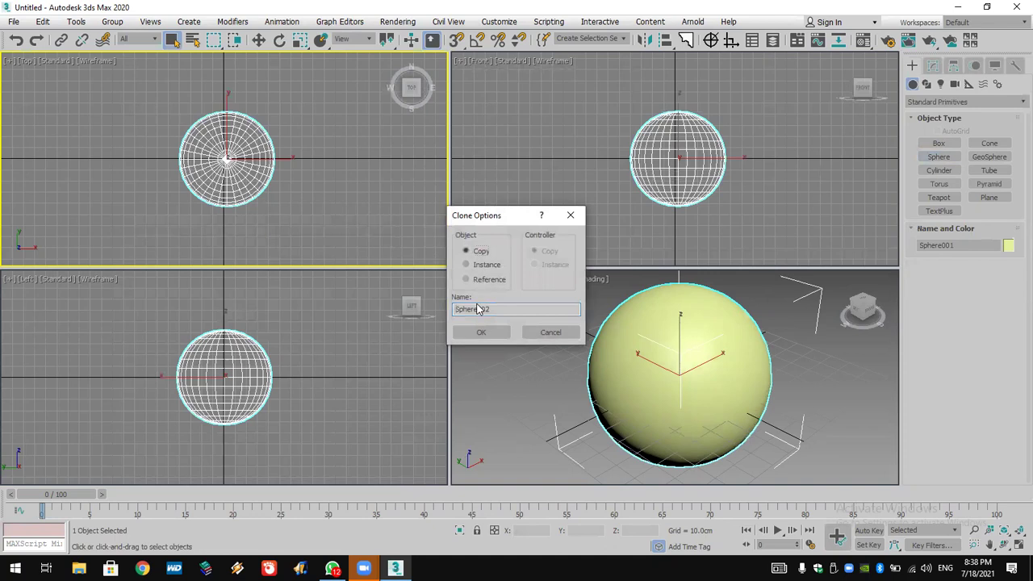
left_click(481, 332)
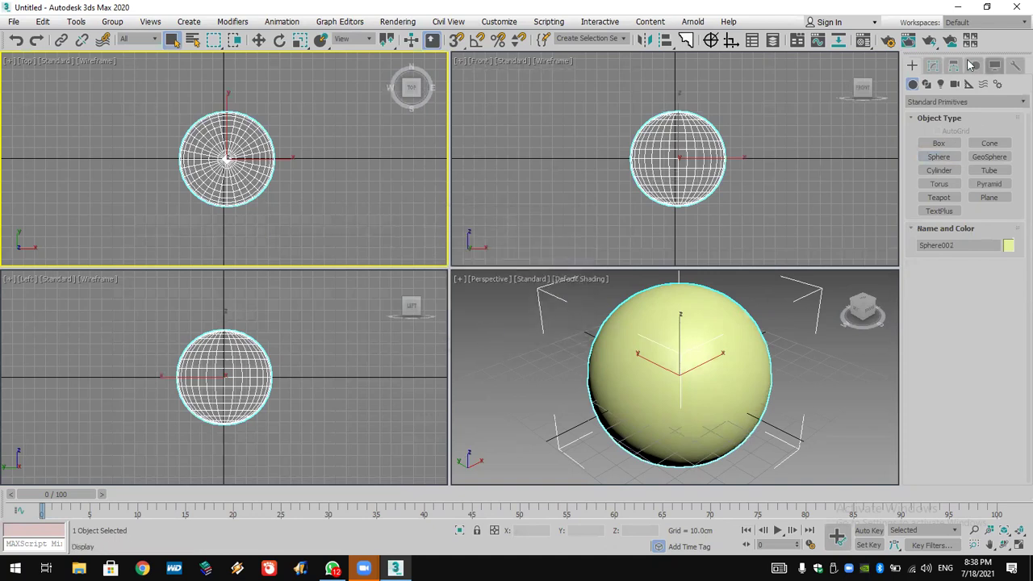
Apply a Lattice modifier to the copied sphere, using Struts Only from Edges with a strut radius of 0.5 cm.
left_click(932, 66)
left_click(930, 104)
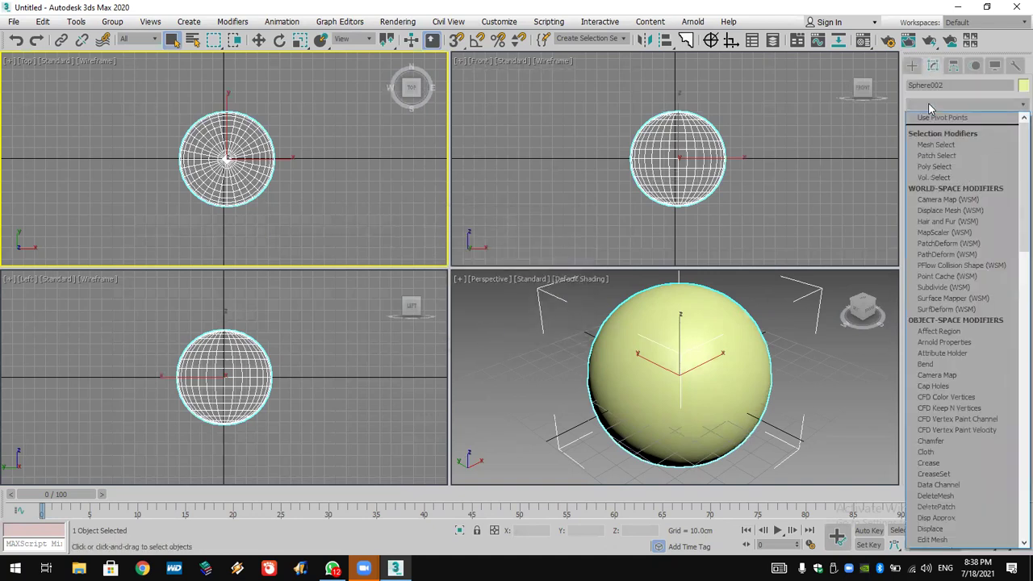
key("l")
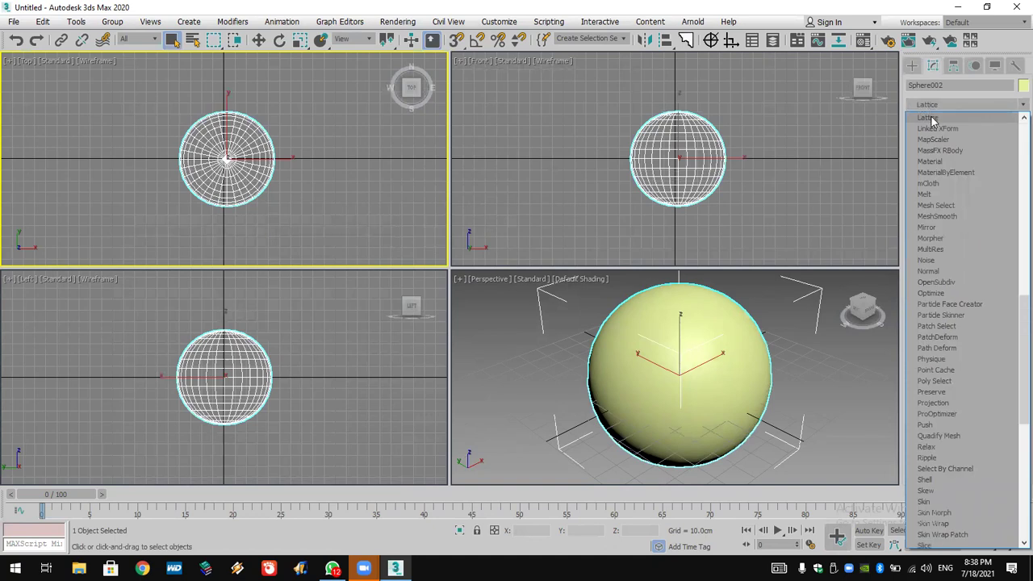
left_click(932, 119)
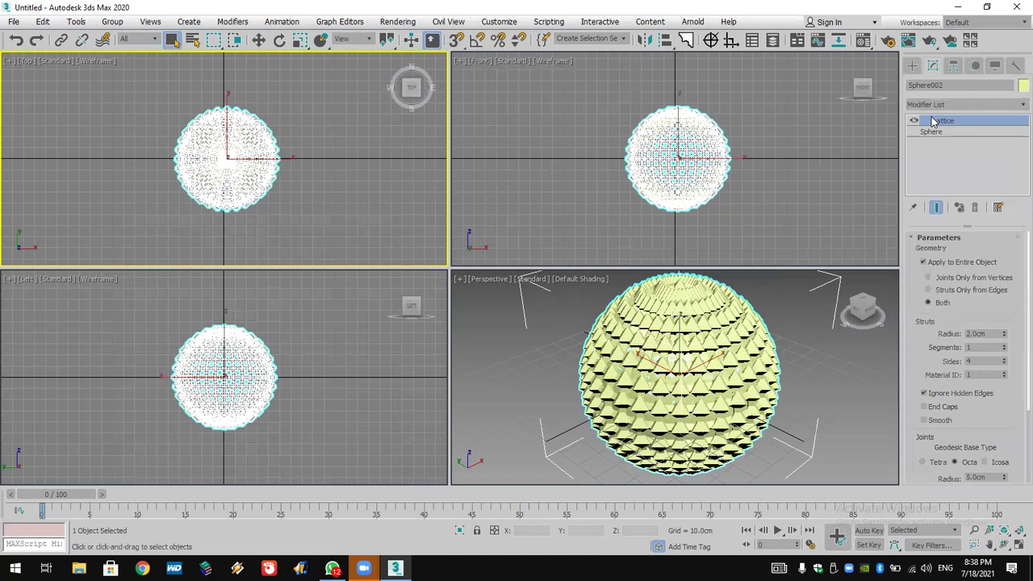
left_click(959, 289)
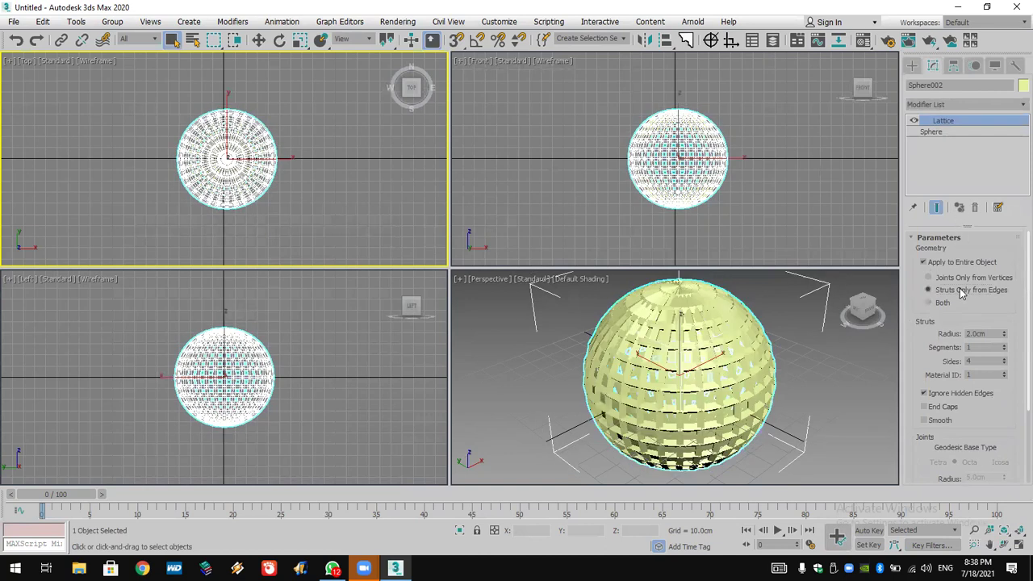
left_click_drag(1004, 337, 1008, 343)
Change the lattice sphere's object color to white and deselect it.
left_click(1022, 86)
left_click(631, 312)
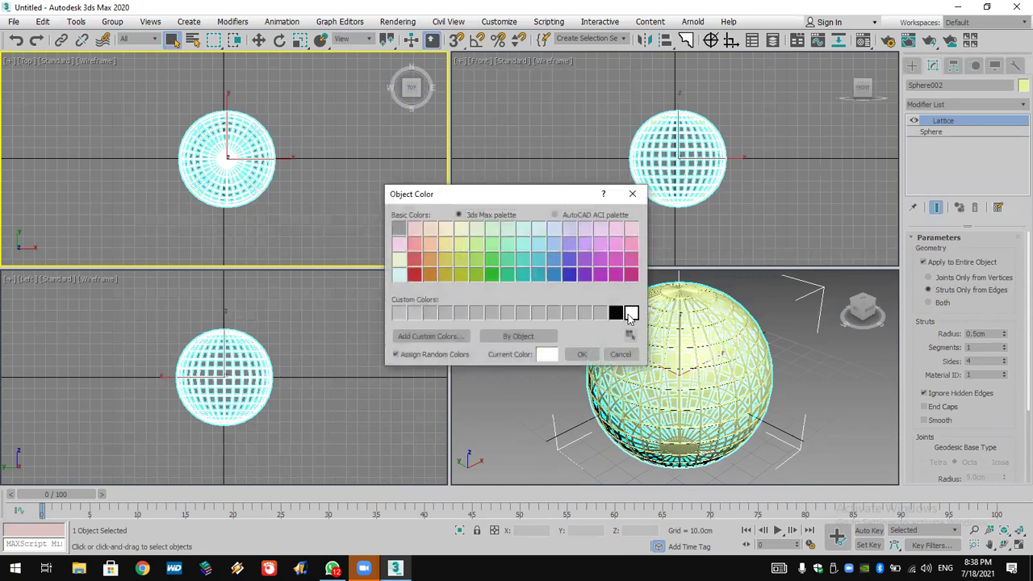
left_click(583, 355)
left_click(813, 374)
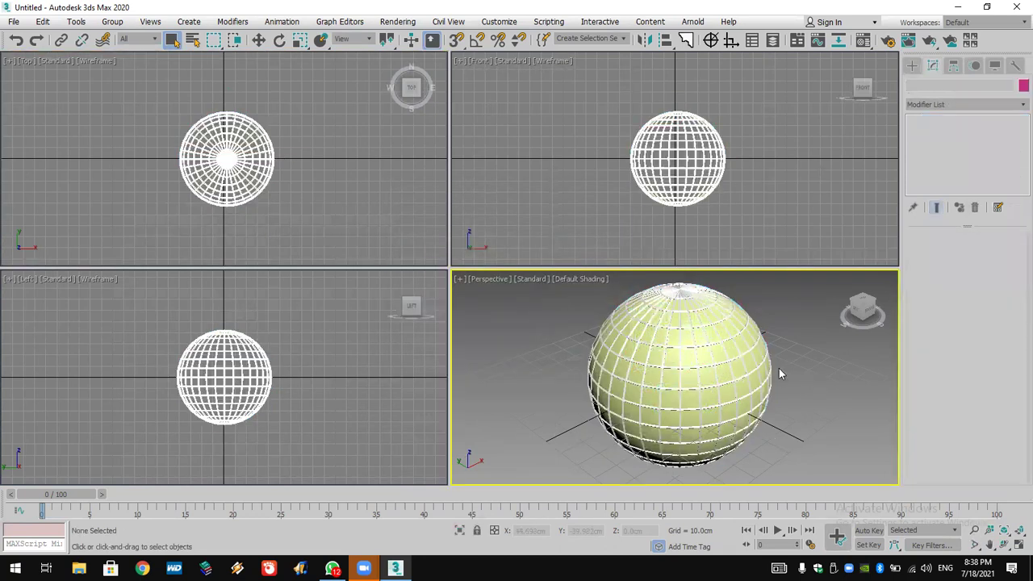
Change the lattice sphere's object color to dark red and deselect it.
left_click(758, 362)
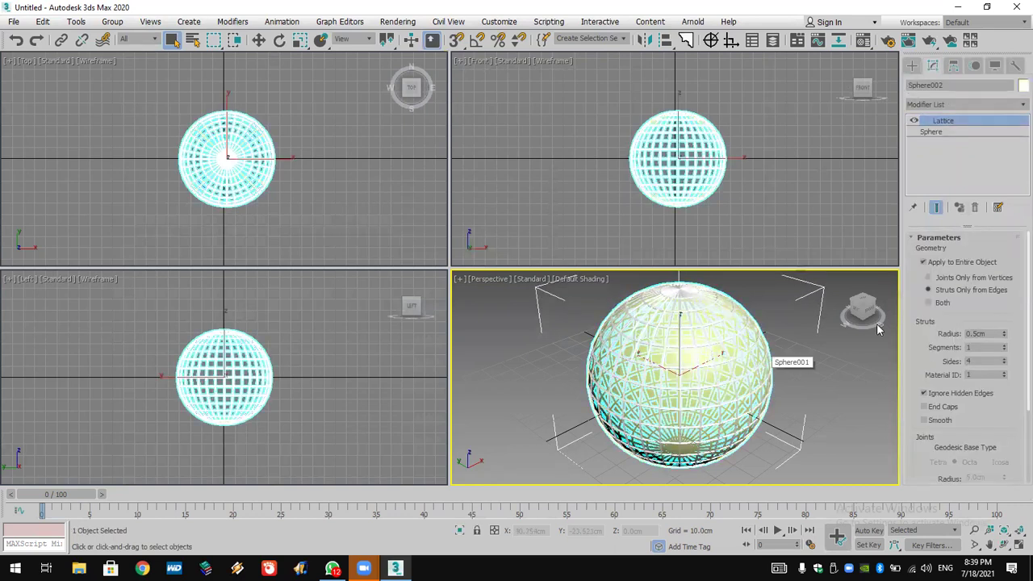
left_click(1022, 86)
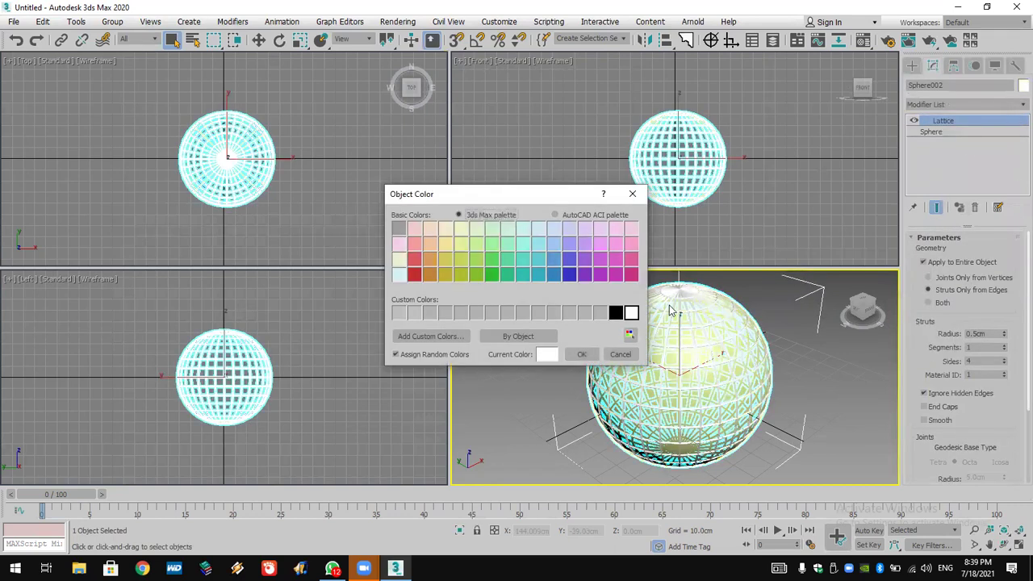
left_click(414, 274)
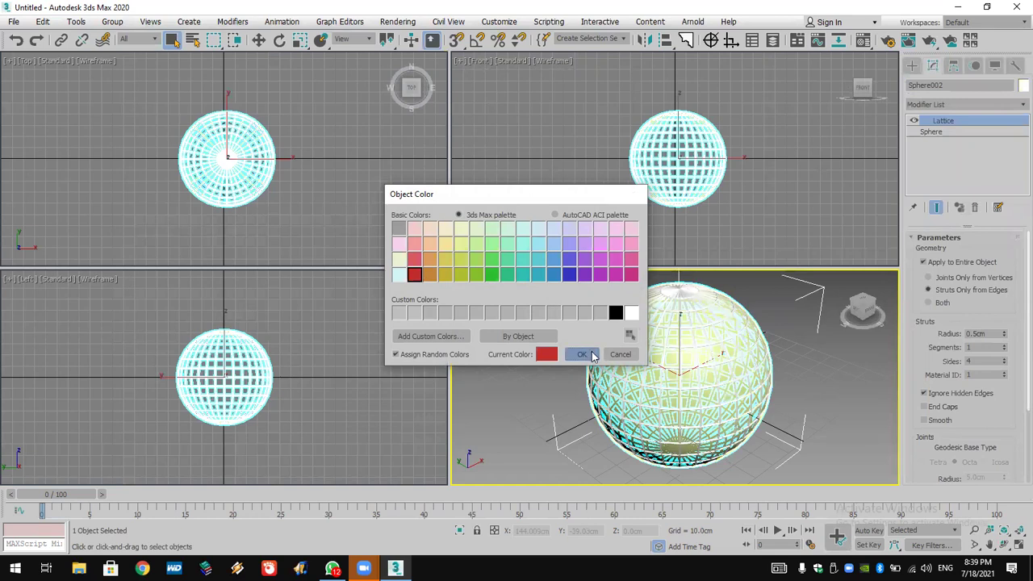
left_click(592, 356)
left_click(841, 370)
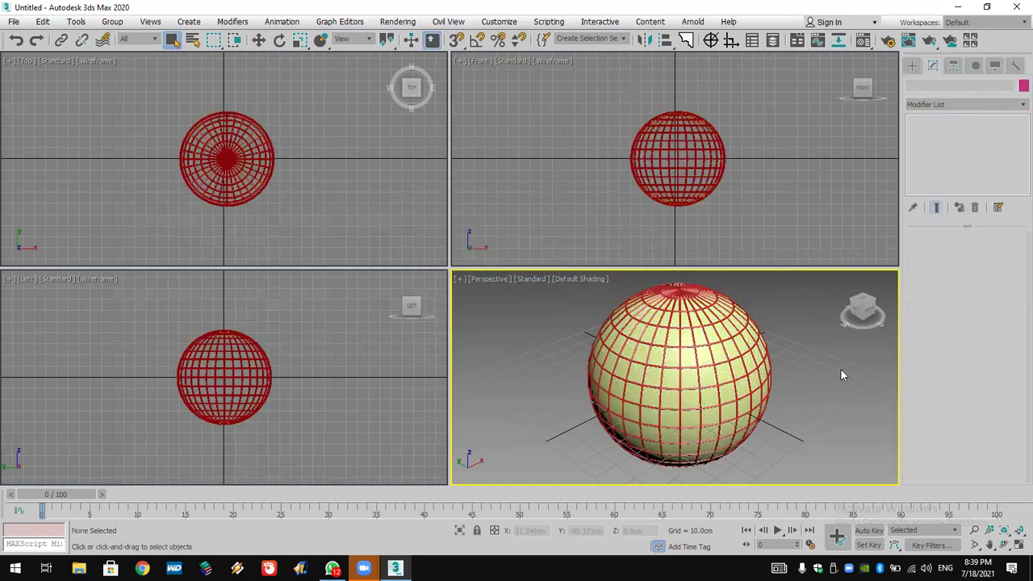
Delete the red lattice sphere and select the original sphere.
left_click(716, 388)
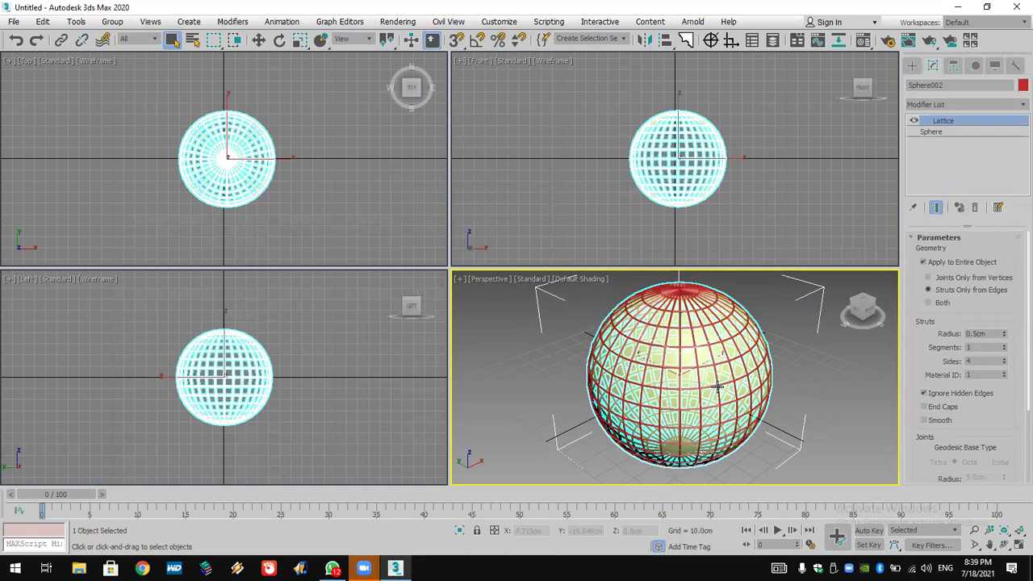
key("Delete")
left_click(716, 384)
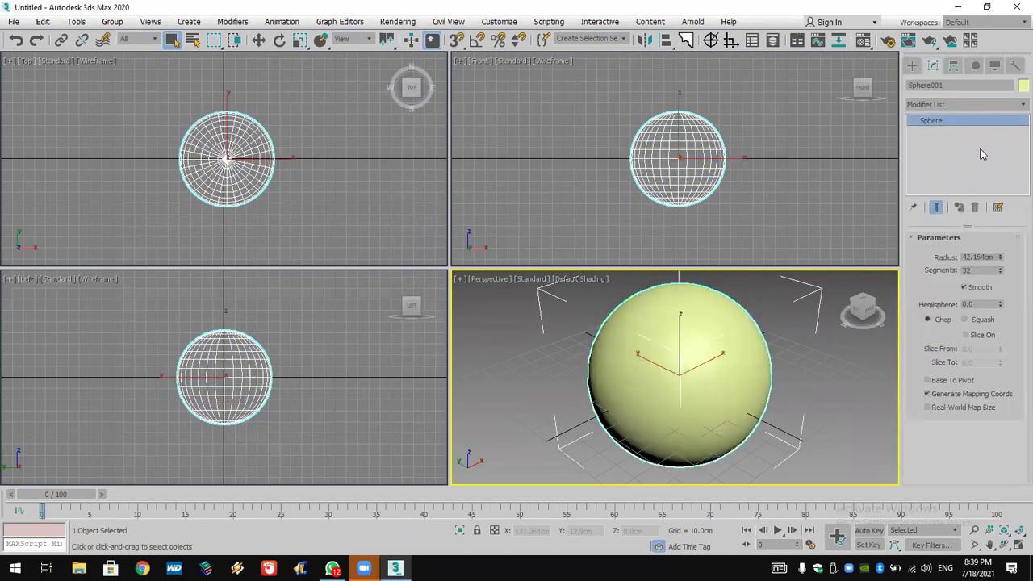
Add an Edit Mesh modifier to the sphere and select all of its edges at Edge sub-object level.
left_click(1004, 105)
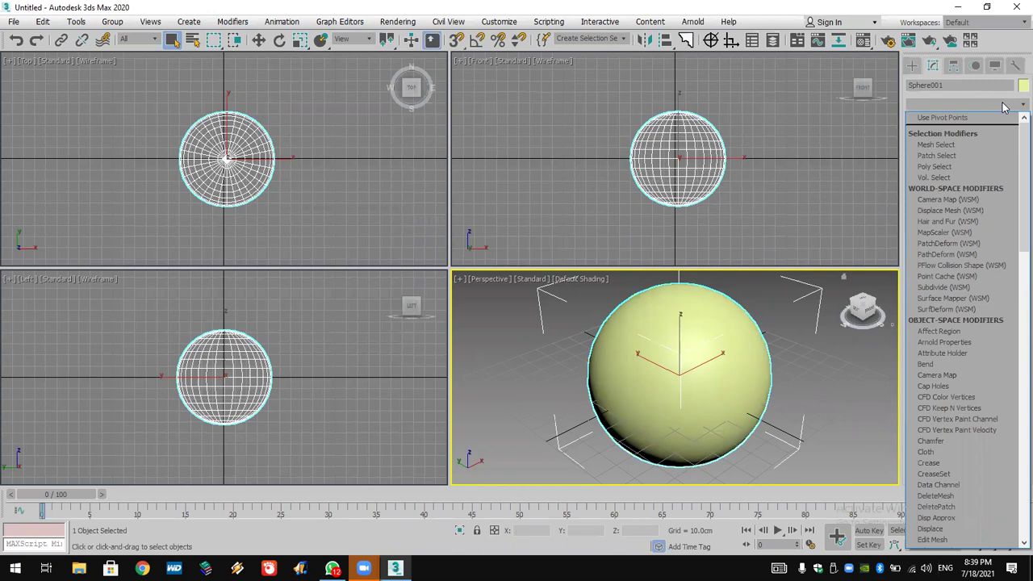
scroll(1004, 113, "down", 12)
left_click(952, 120)
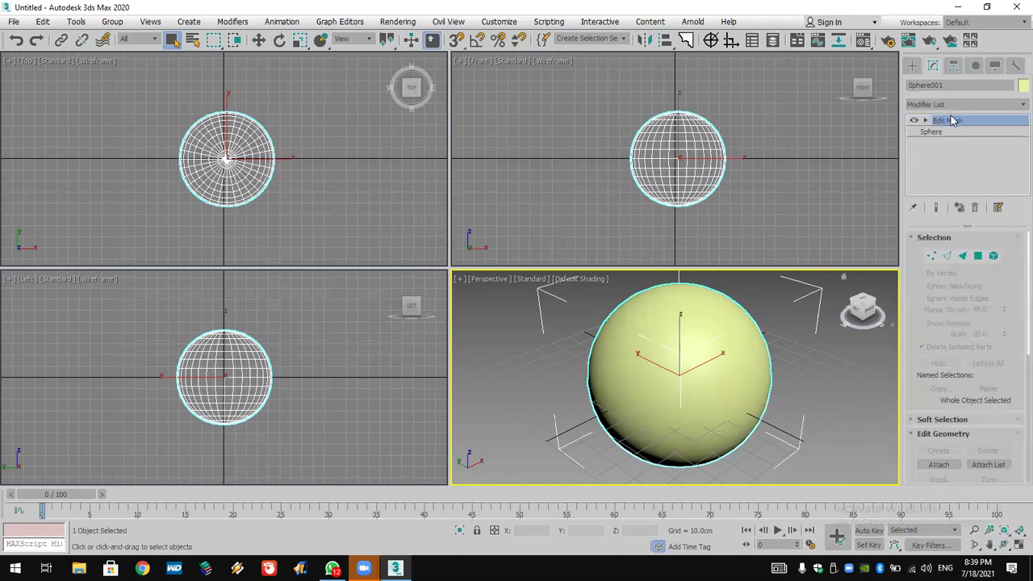
left_click(925, 120)
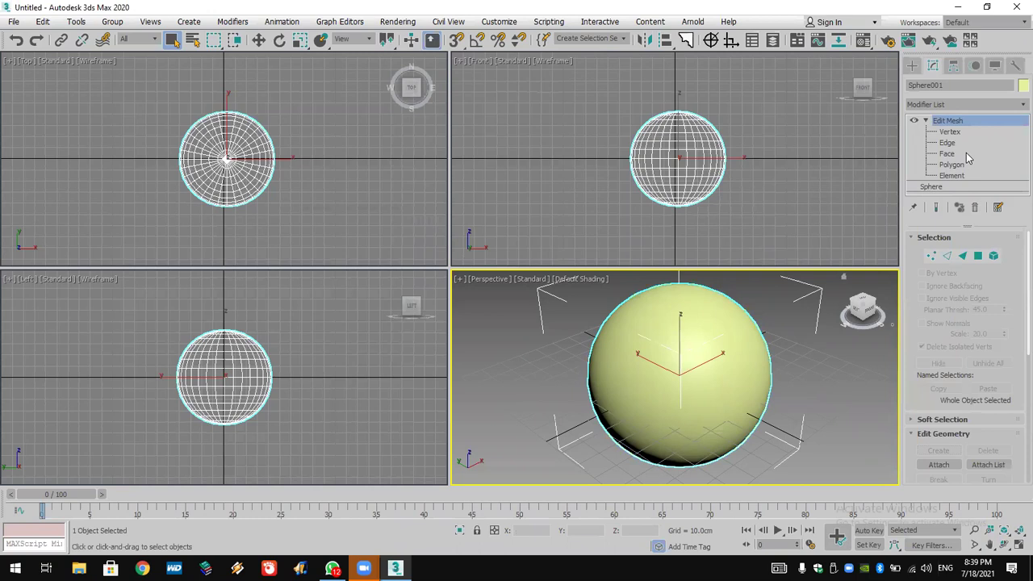
left_click(947, 143)
left_click_drag(857, 92, 516, 258)
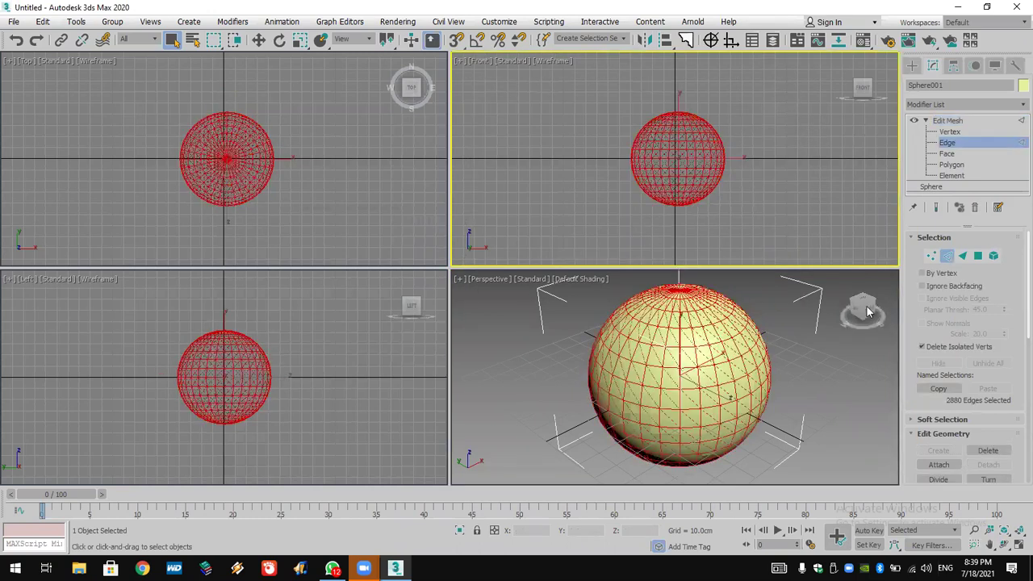
Create a shape from the sphere's selected edges.
left_click_drag(910, 321, 934, 240)
scroll(934, 239, "down", 5)
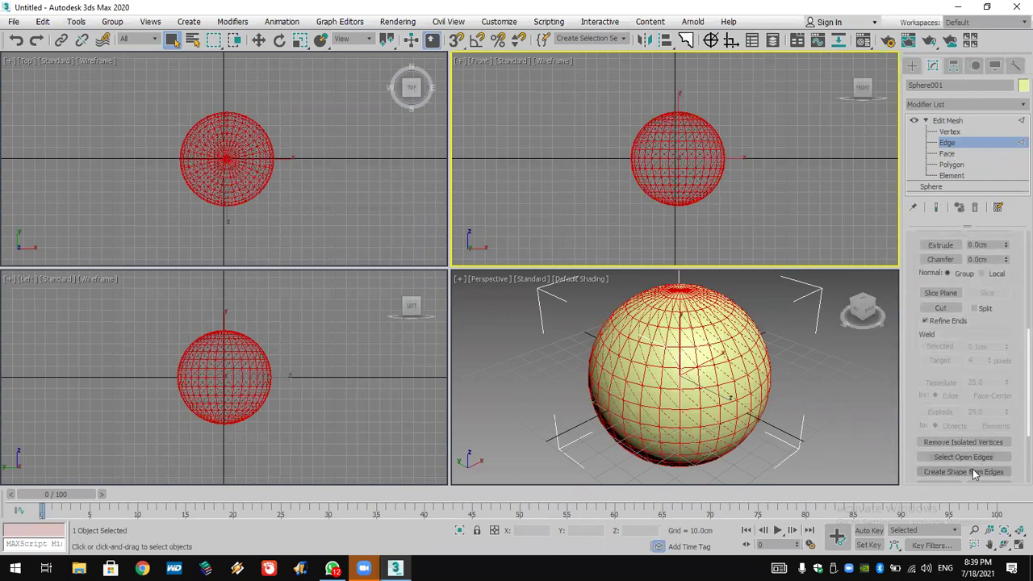
left_click(970, 472)
left_click(487, 311)
Leave edge editing and move the solid sphere about 102 cm along negative X, away from the edge shape.
left_click(911, 65)
left_click(790, 308)
left_click(715, 350)
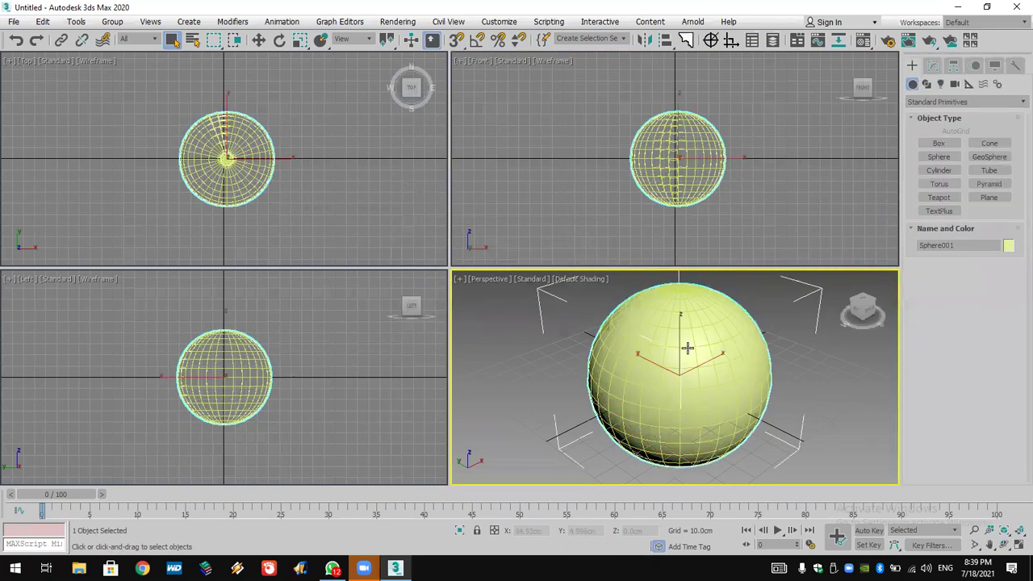
left_click(258, 40)
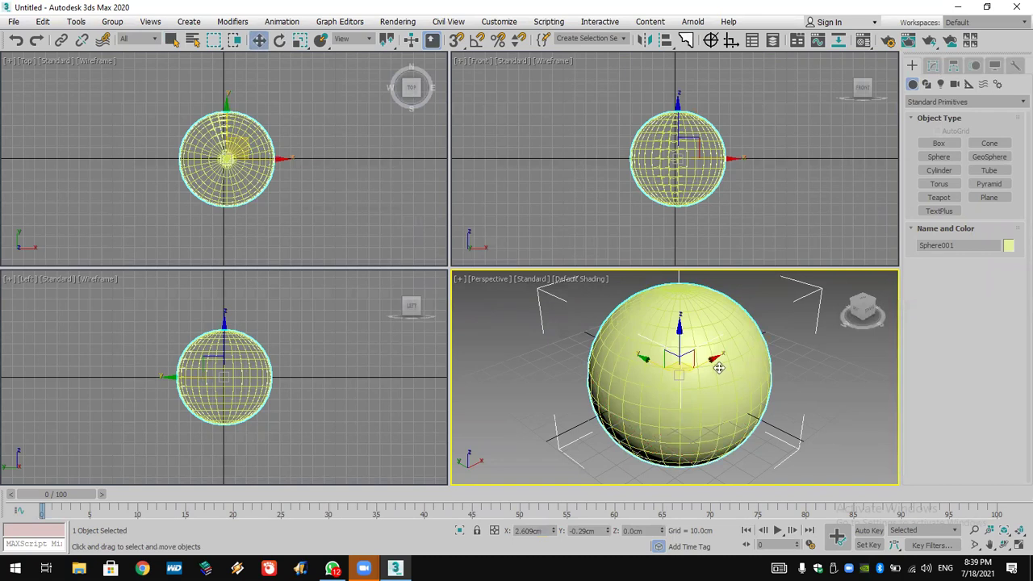
left_click_drag(682, 367, 464, 367, "shift")
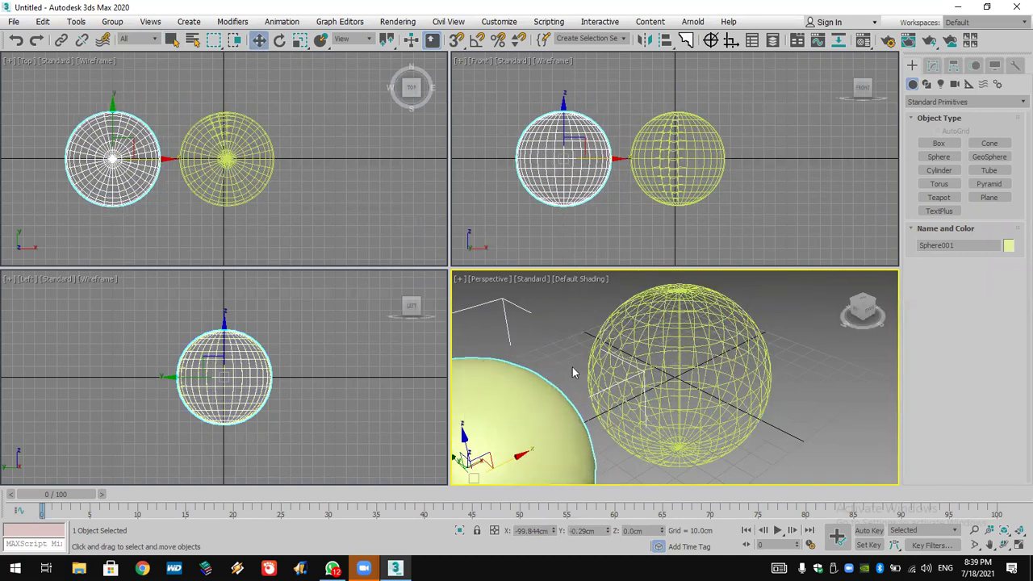
Delete the positive-X half of the edge shape's segments and test-select a single remaining segment.
left_click(709, 355)
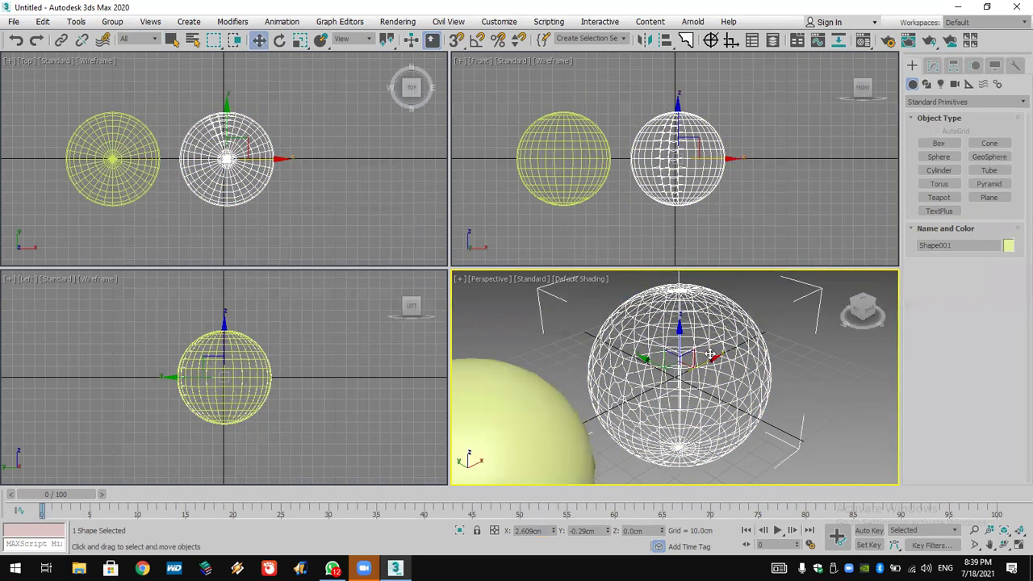
left_click(940, 68)
left_click(913, 120)
left_click(948, 143)
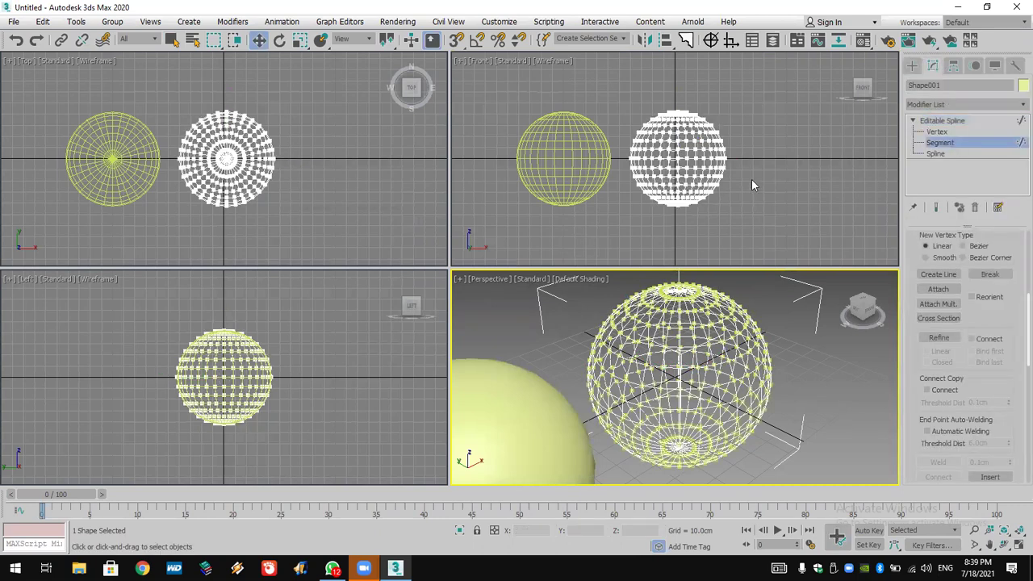
left_click_drag(307, 99, 232, 234)
key("Delete")
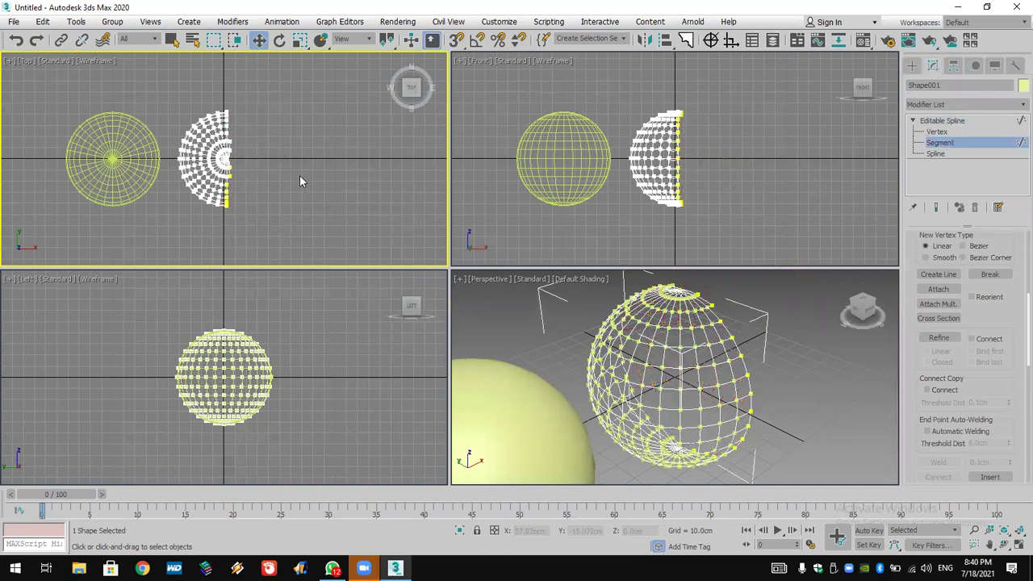
left_click(740, 351)
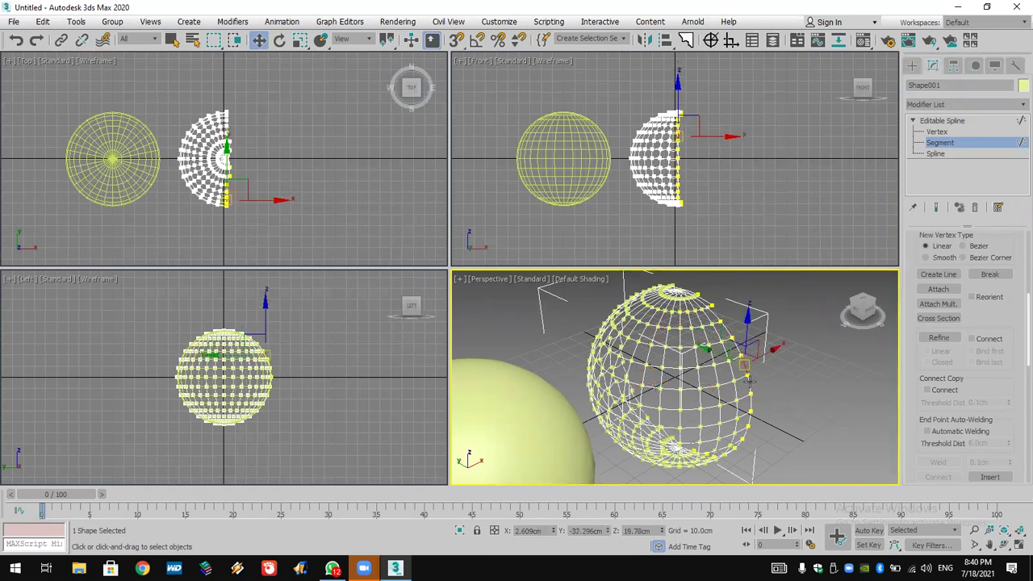
left_click(839, 405)
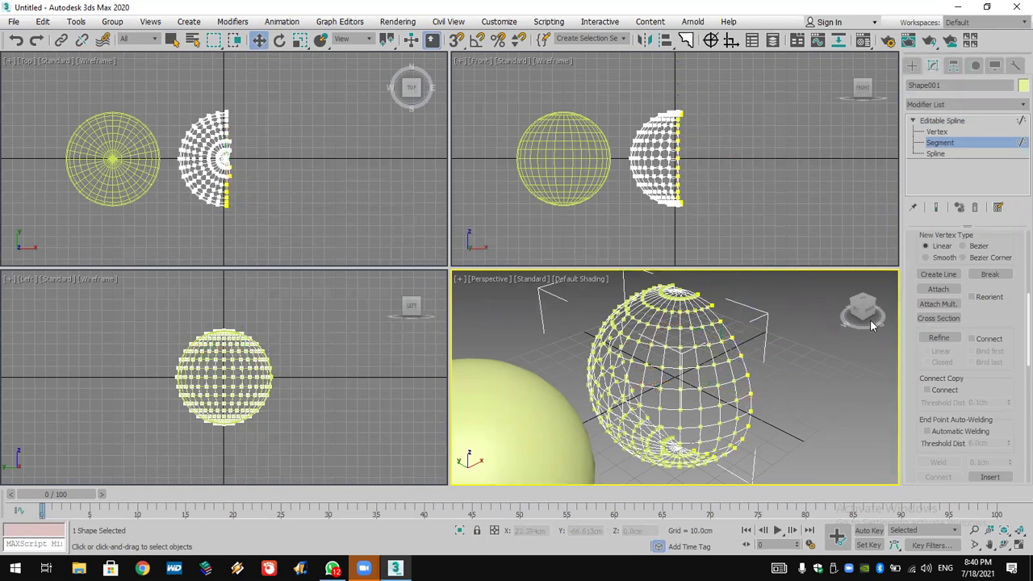
Reset the scene to clear the sphere and its edge shape.
left_click(912, 65)
left_click(14, 21)
left_click(33, 55)
left_click(513, 305)
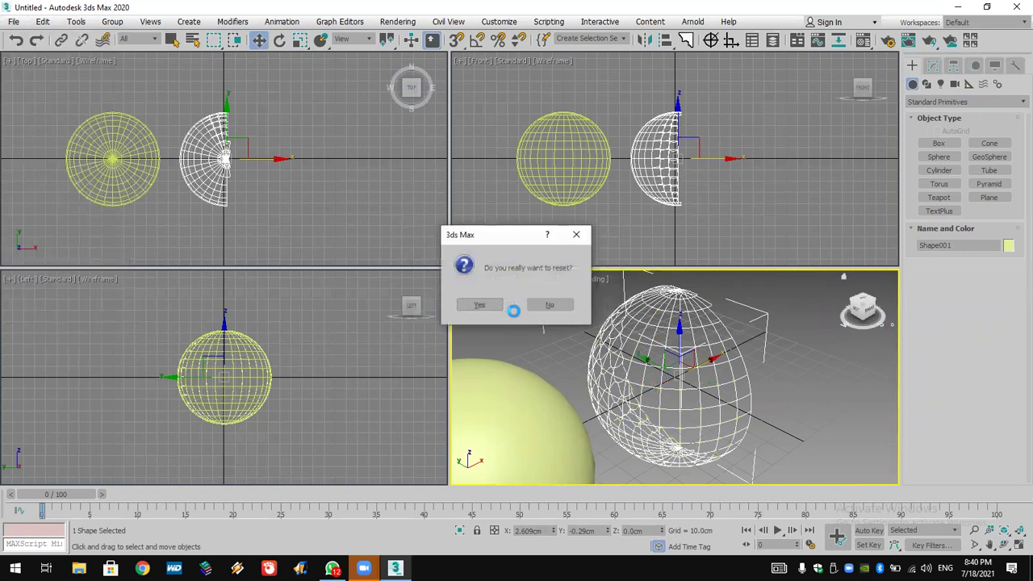
left_click(487, 305)
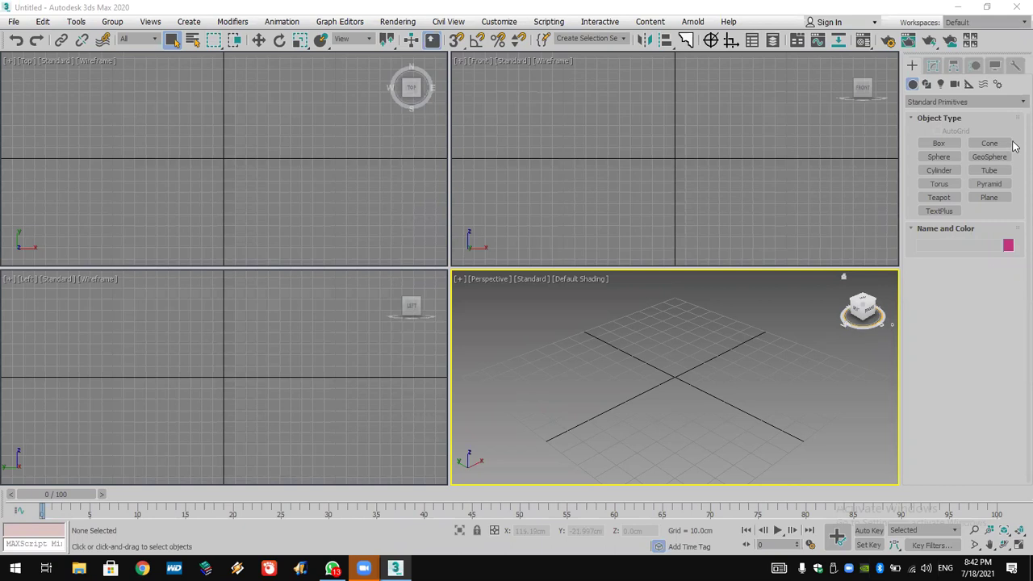
Draw a tall box about 14 x 16 x 108 cm in the perspective view and set its height segments to 67.
left_click(939, 144)
left_click_drag(682, 376, 703, 397)
left_click(662, 192)
left_click(710, 258)
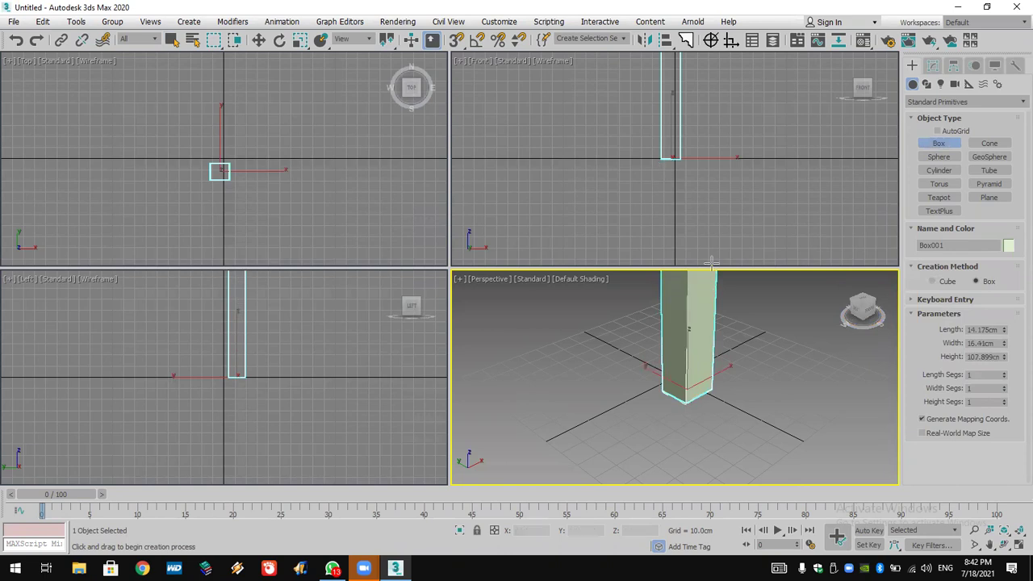
scroll(718, 379, "down", 3)
scroll(707, 405, "up", 4)
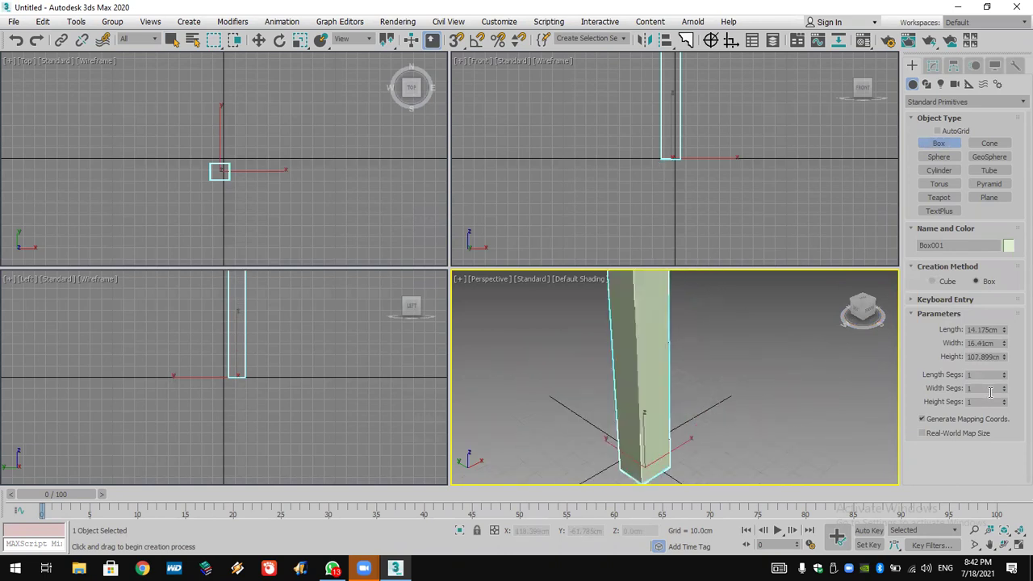
left_click_drag(1004, 402, 987, 310)
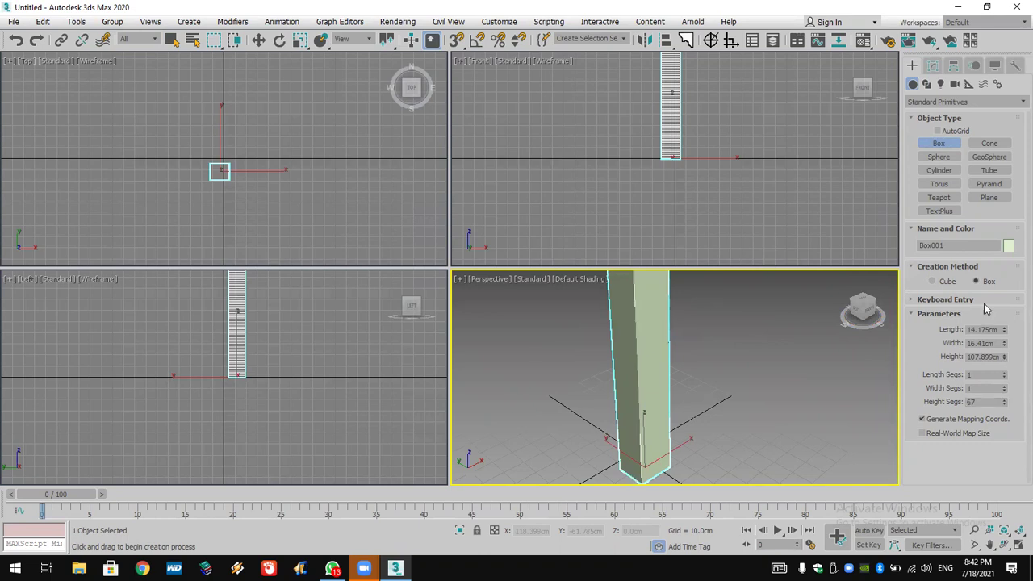
Add a Bend modifier to the box and bend it about the Z axis with an angle of 608.
left_click(932, 65)
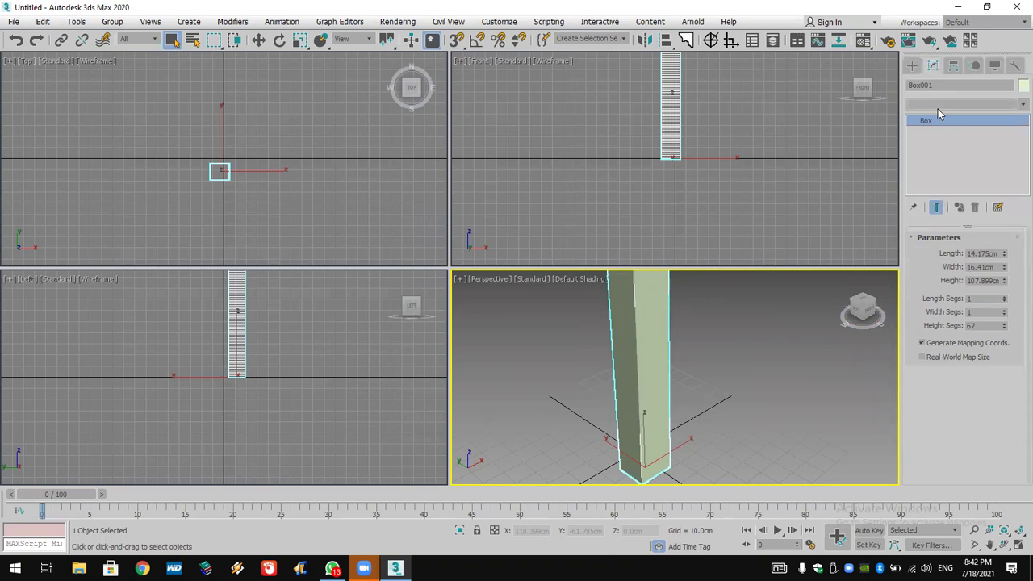
left_click(938, 104)
scroll(938, 113, "down", 7)
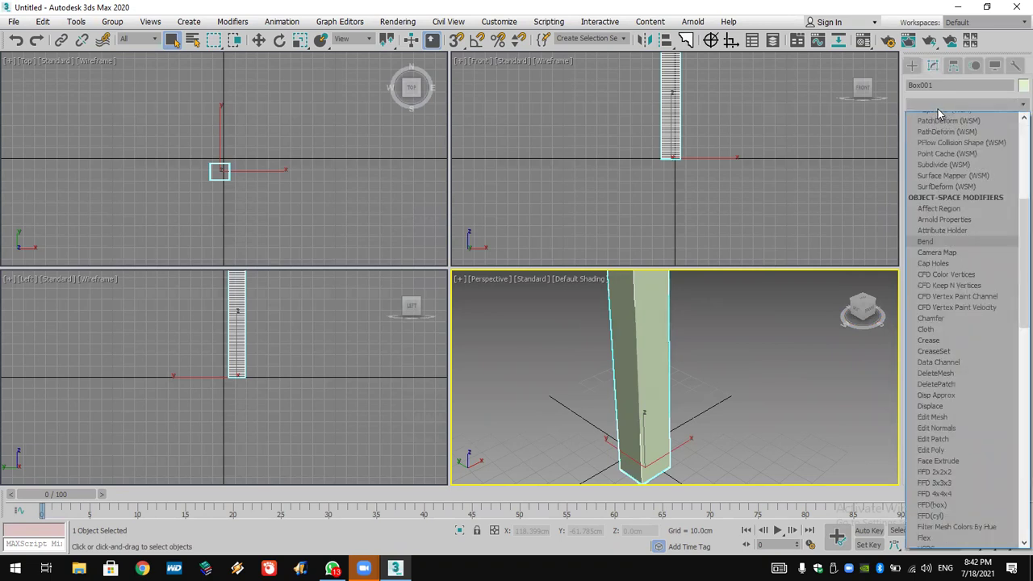
left_click(934, 120)
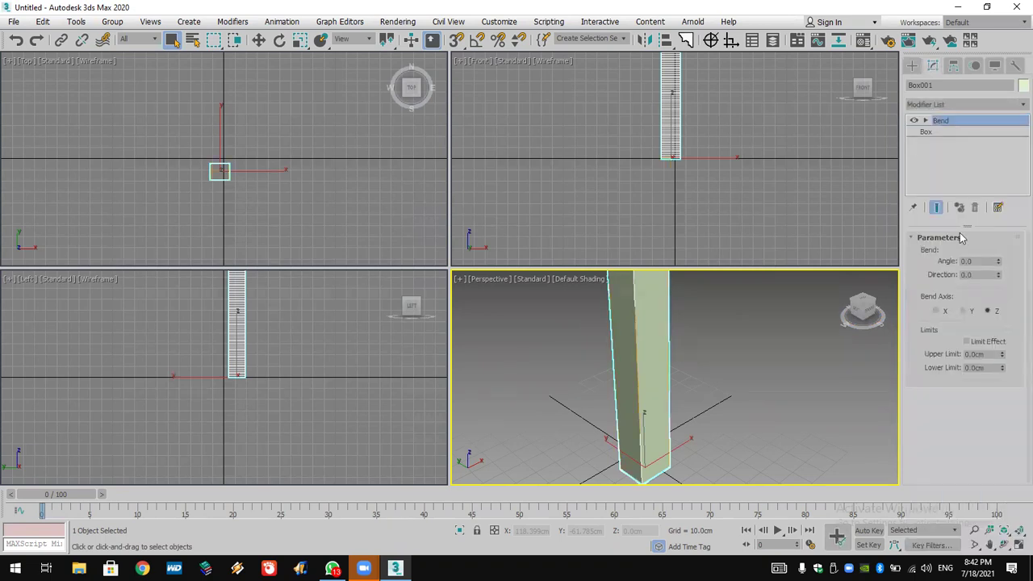
left_click_drag(999, 260, 93, 555)
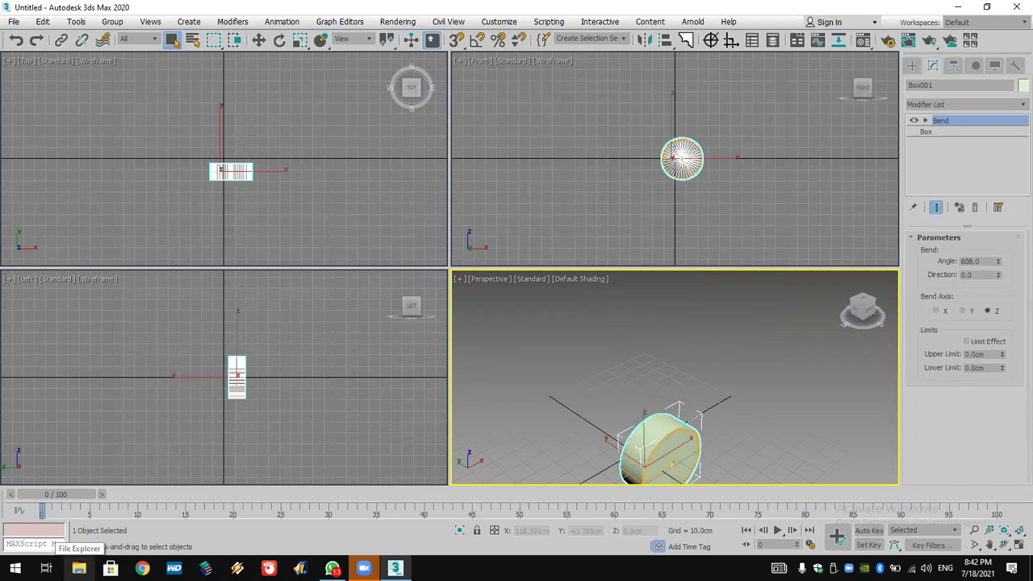
Reset the scene to clear the bent box.
left_click(14, 21)
left_click(27, 59)
left_click(516, 309)
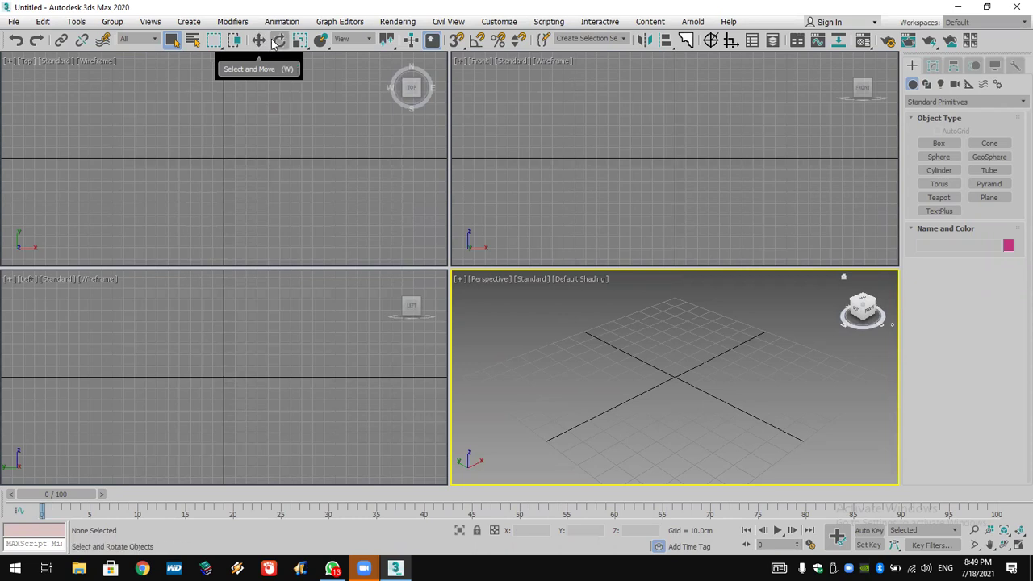
Draw a cube from the origin in the top view using the Cube creation method.
left_click(939, 143)
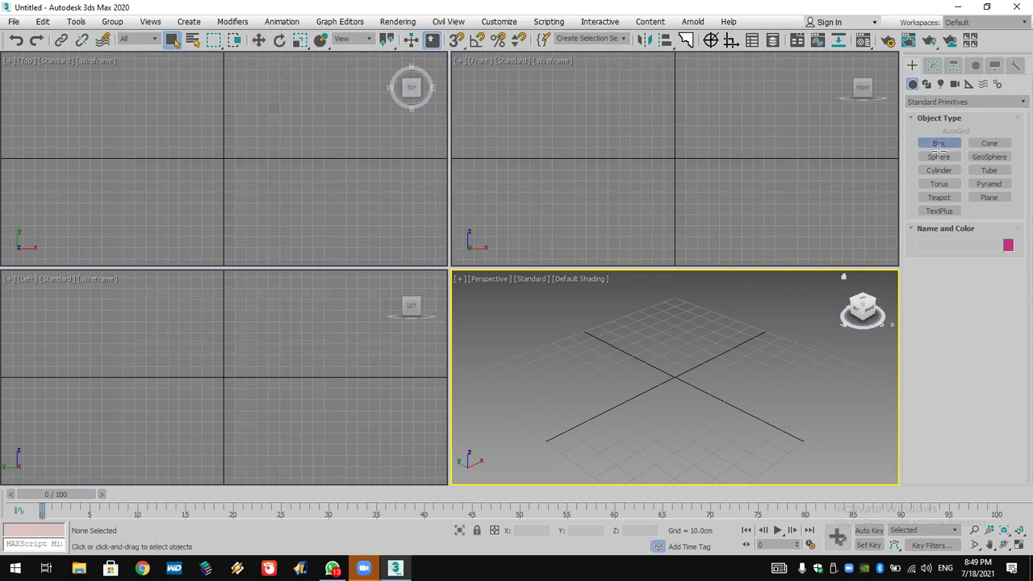
left_click(947, 284)
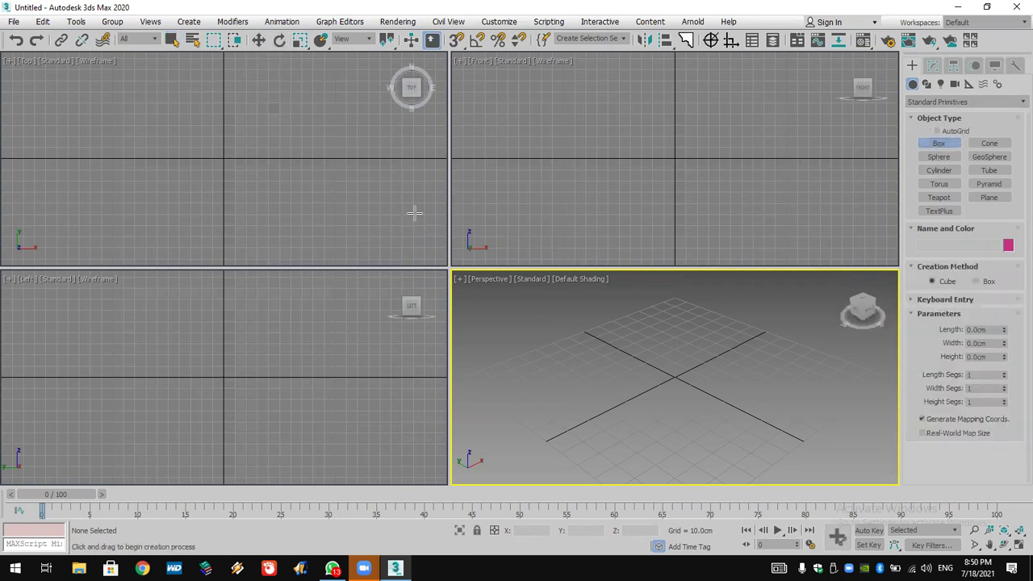
left_click_drag(227, 158, 231, 195)
Move the cube along X and Y in the top view and bring it back near the origin, at about X 2.0 cm, Y 3.7 cm.
left_click(259, 40)
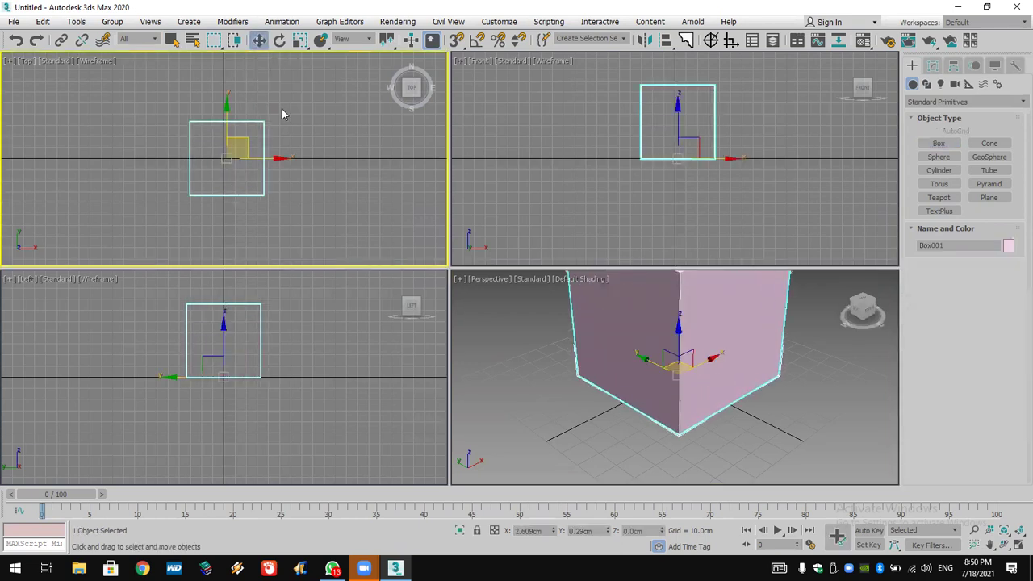
left_click_drag(280, 159, 322, 167)
left_click_drag(261, 119, 141, 99)
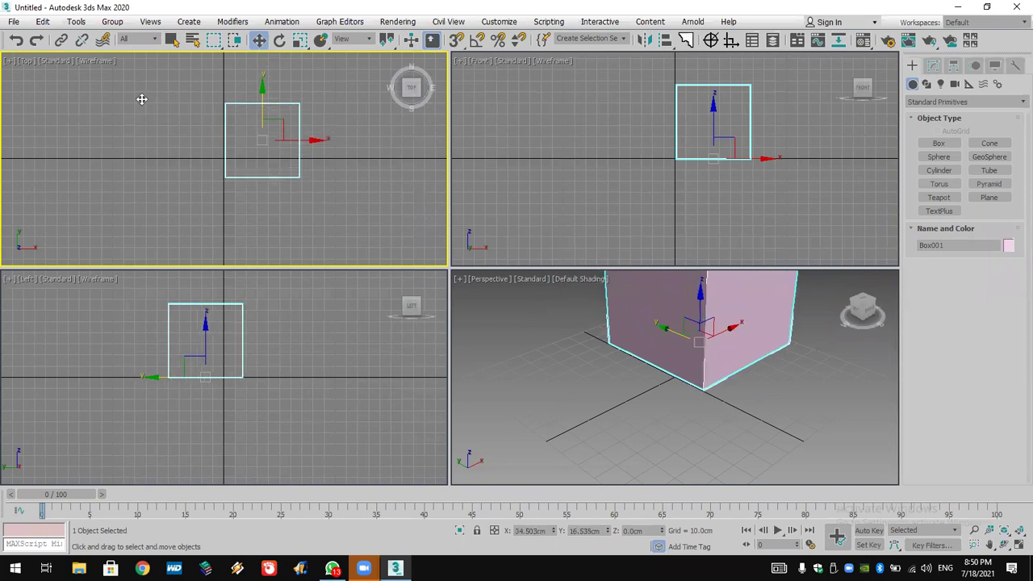
left_click_drag(257, 114, 239, 135)
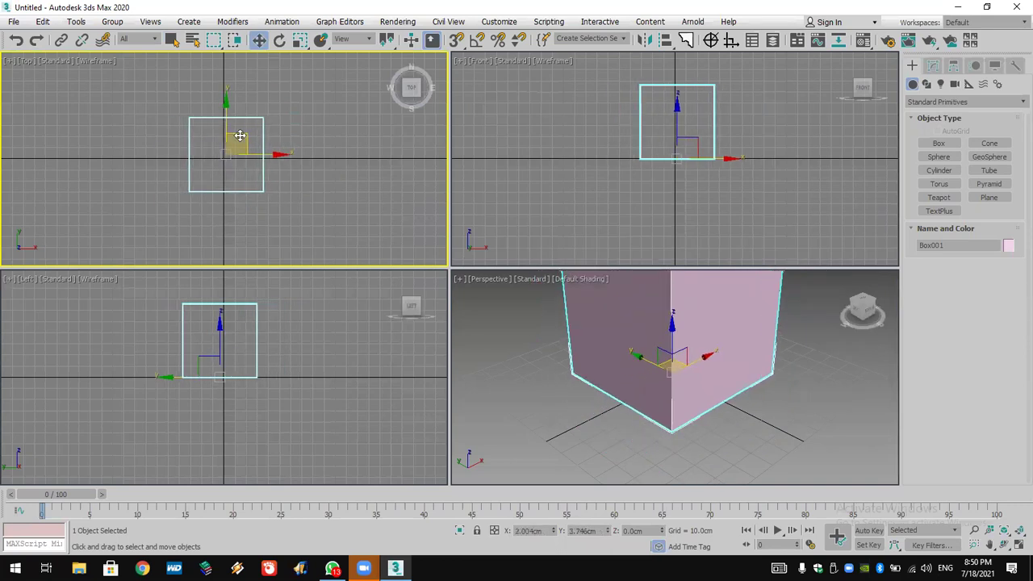
Rotate the cube 15 degrees about its Y axis, reselect it and rotate it freely again.
left_click(279, 39)
left_click_drag(254, 154, 272, 196)
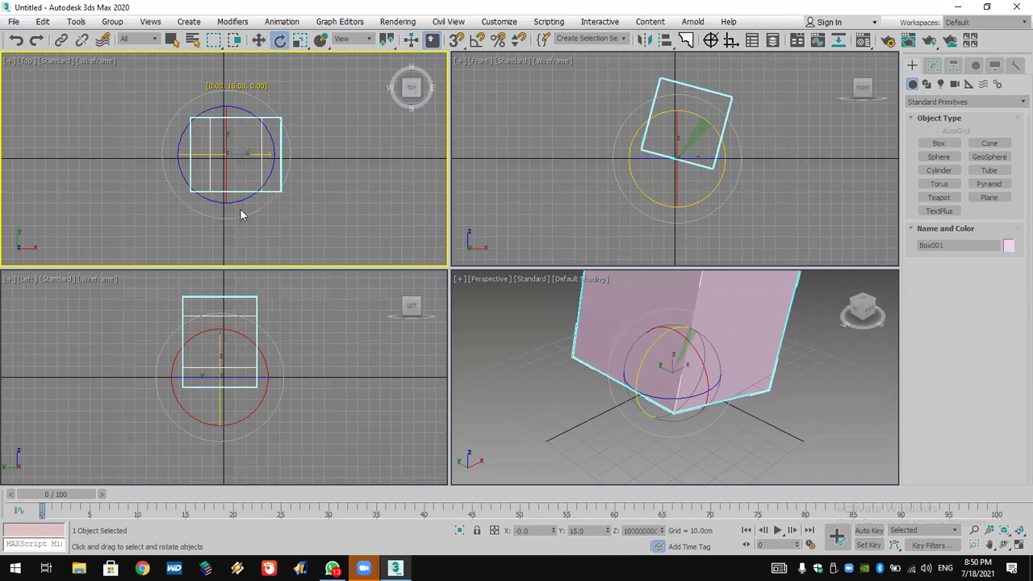
left_click_drag(56, 216, 34, 264)
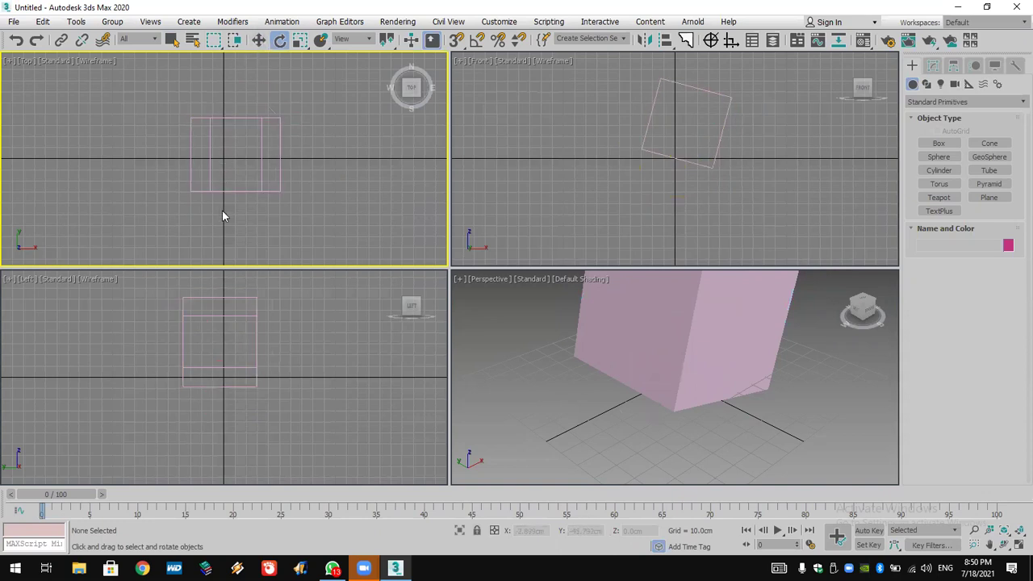
left_click(258, 117)
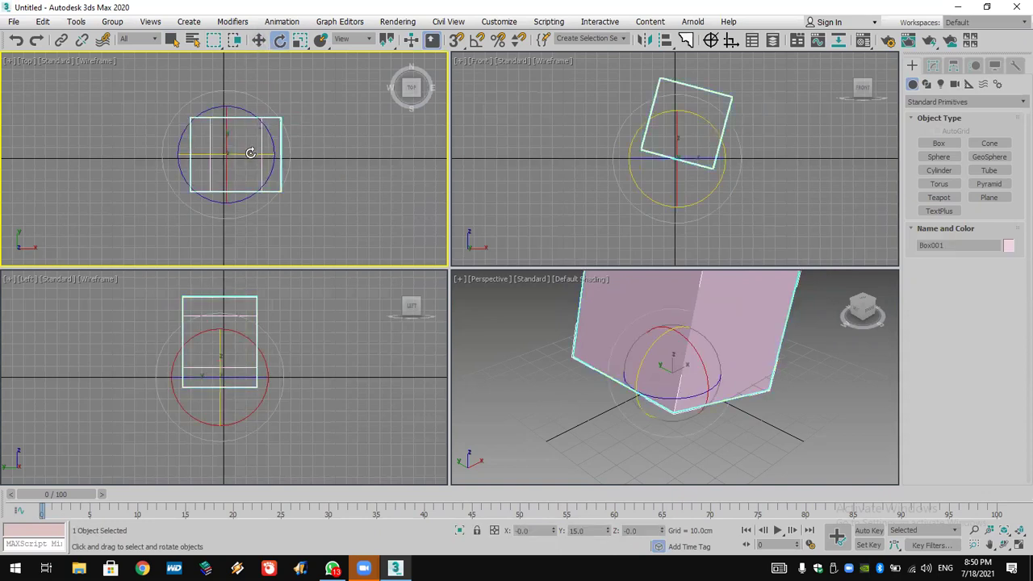
left_click_drag(247, 156, 280, 119)
Undo the cube's rotations.
left_click(18, 44)
left_click(18, 43)
left_click(17, 41)
left_click(17, 41)
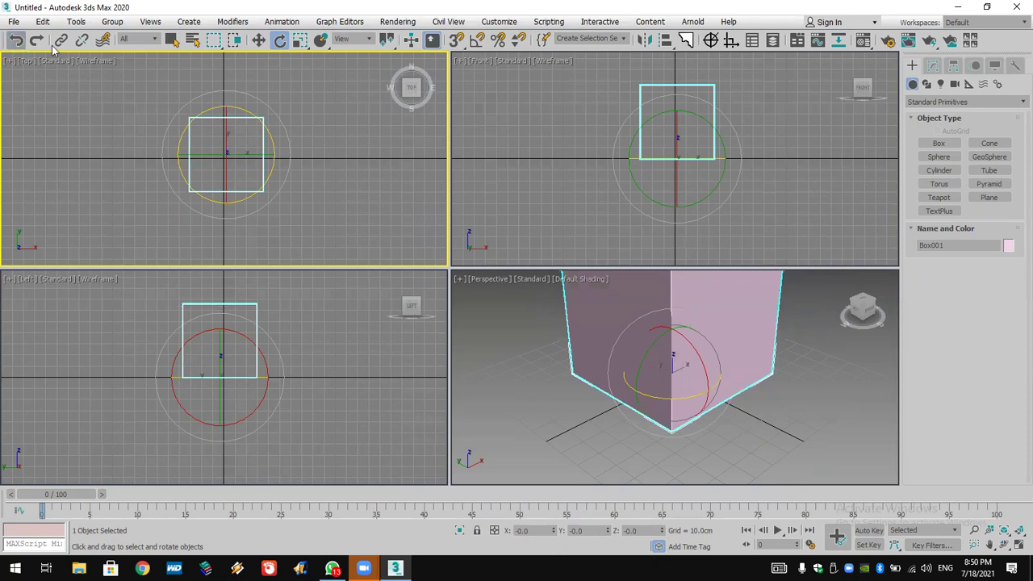
Scale the cube along X, along Y and uniformly in the top view, leaving it at about 114% in X.
left_click(299, 41)
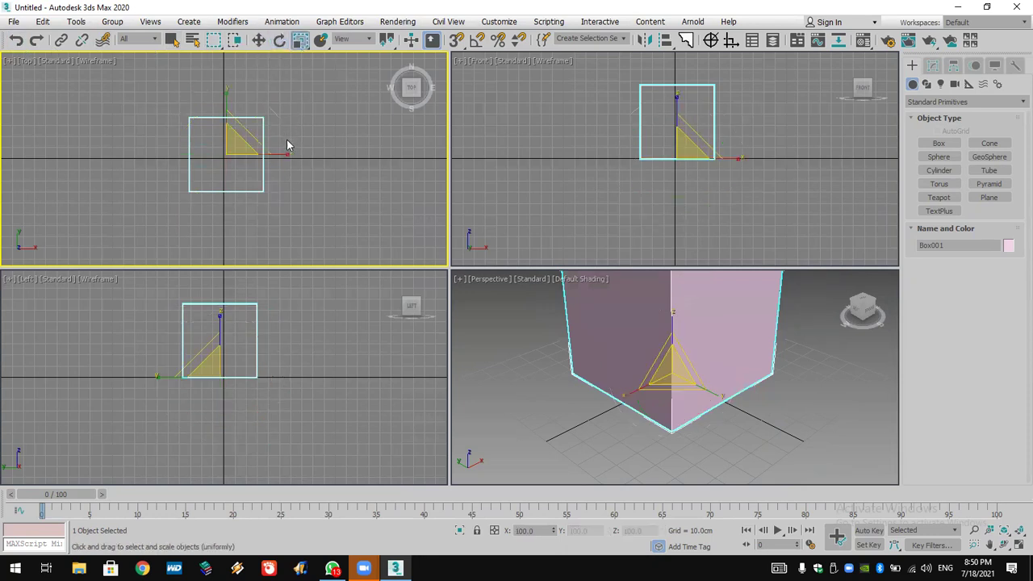
mouse_move(286, 156)
left_mouse_down()
mouse_move(380, 157)
mouse_move(279, 153)
left_mouse_up()
mouse_move(224, 99)
left_mouse_down()
mouse_move(221, 37)
mouse_move(217, 104)
left_mouse_up()
left_click_drag(246, 137, 277, 171)
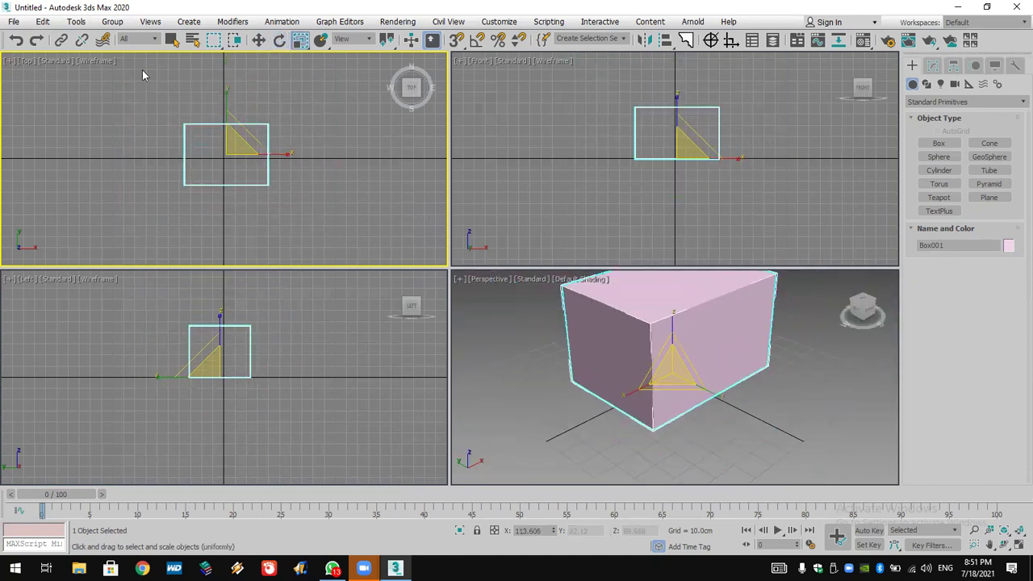
Undo the cube's scaling and clear the cube from the scene.
left_click(16, 40)
left_click(17, 41)
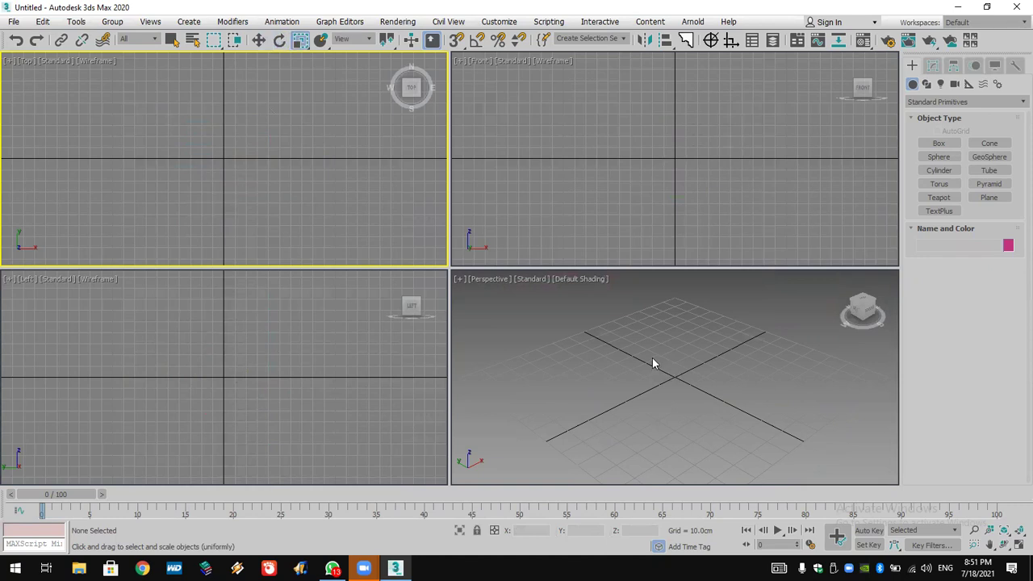
Create a cube with 20 cm sides at the world origin using exact keyboard entry values.
left_click(938, 143)
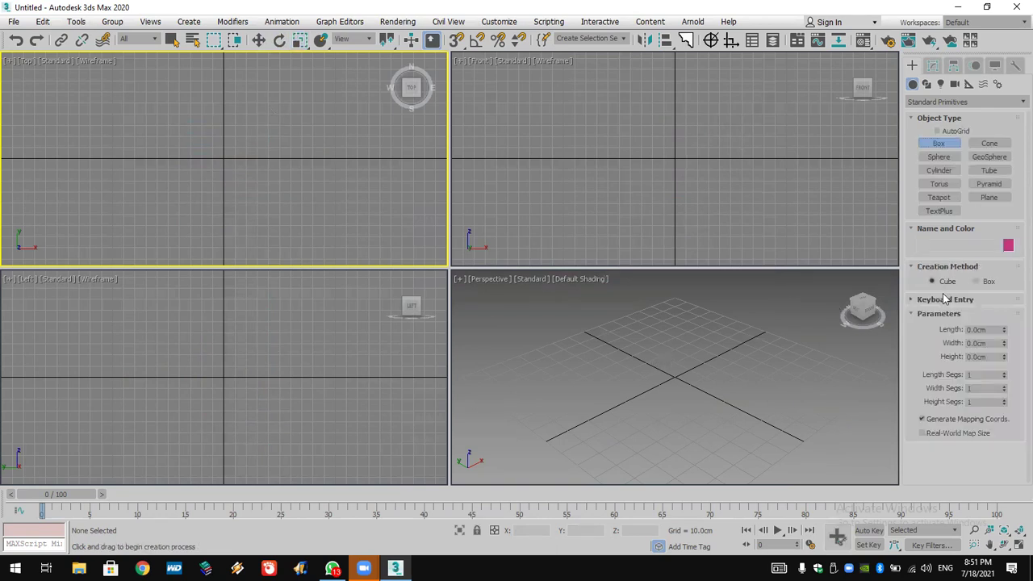
left_click(944, 300)
left_click(975, 363)
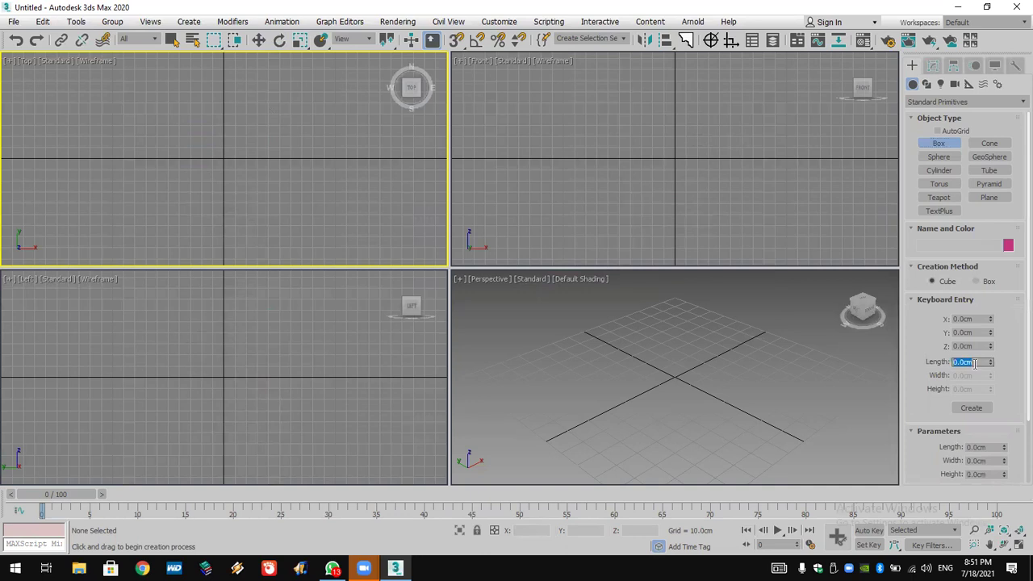
type("20")
key("Return")
left_click(969, 408)
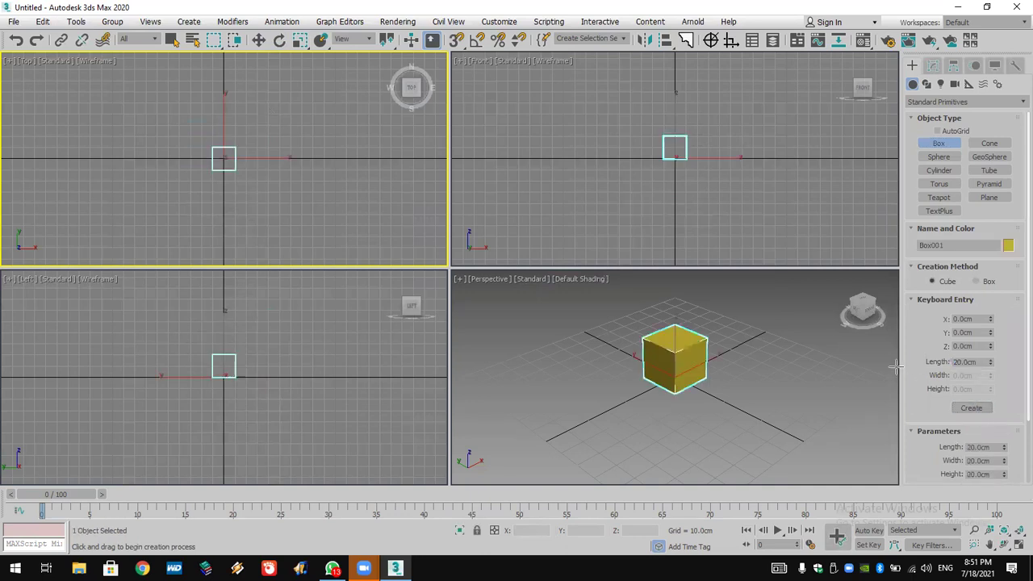
Examine the transform type-in values of the cube for move, rotate and scale, and close the type-in.
key("r")
left_click(259, 39)
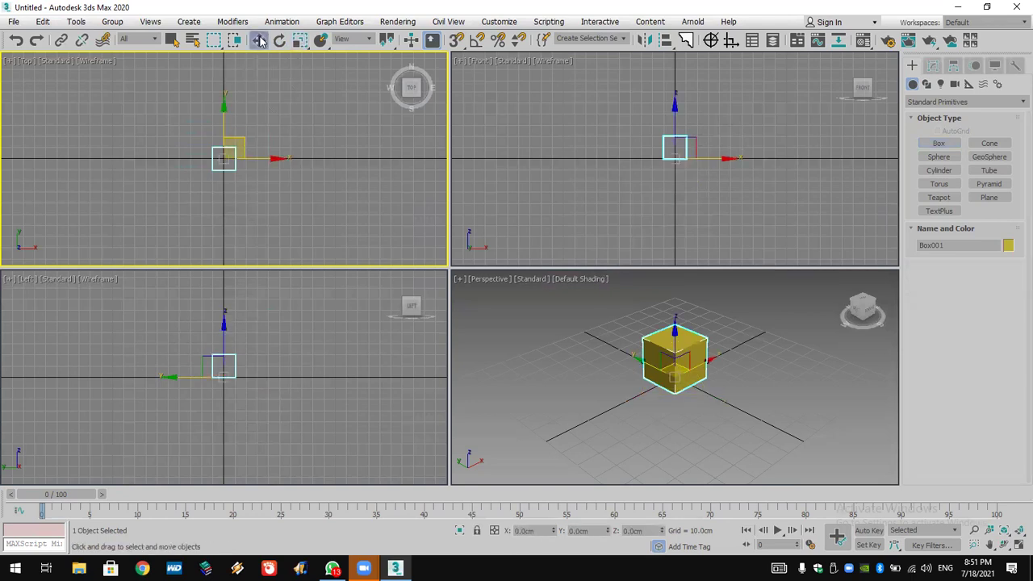
left_click(280, 41)
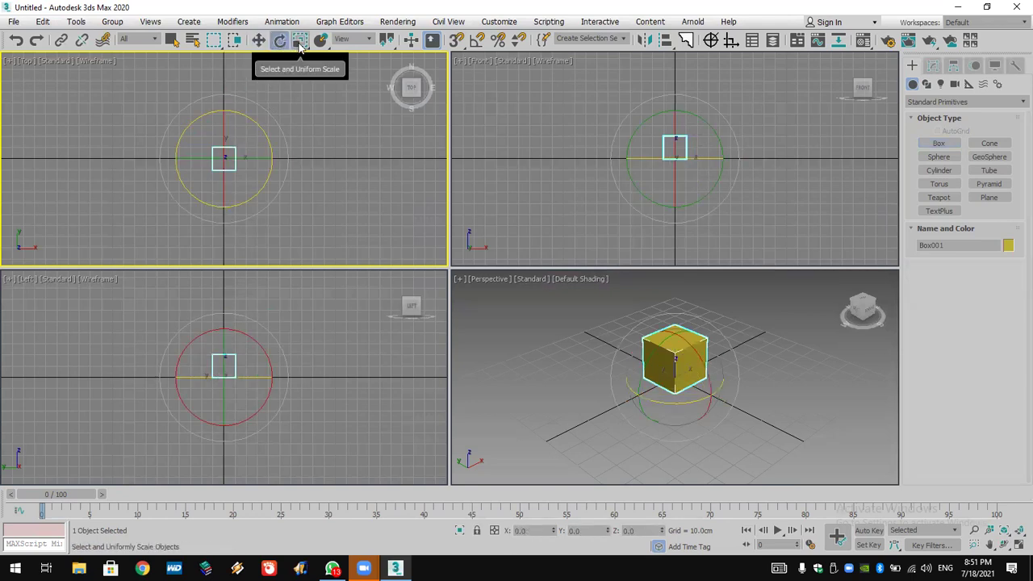
left_click(299, 40)
left_click(259, 40)
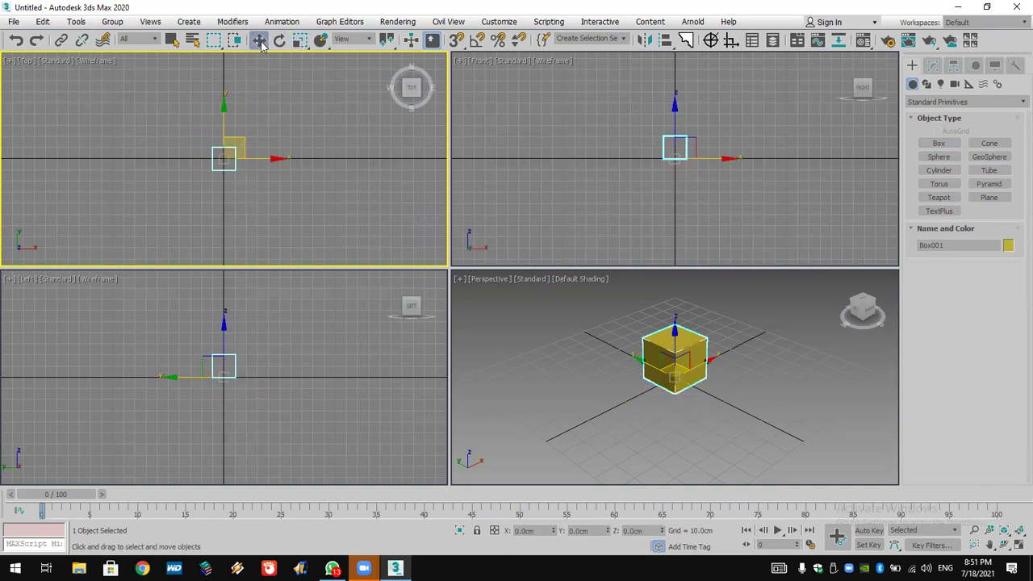
right_click(259, 40)
left_click_drag(396, 94, 547, 162)
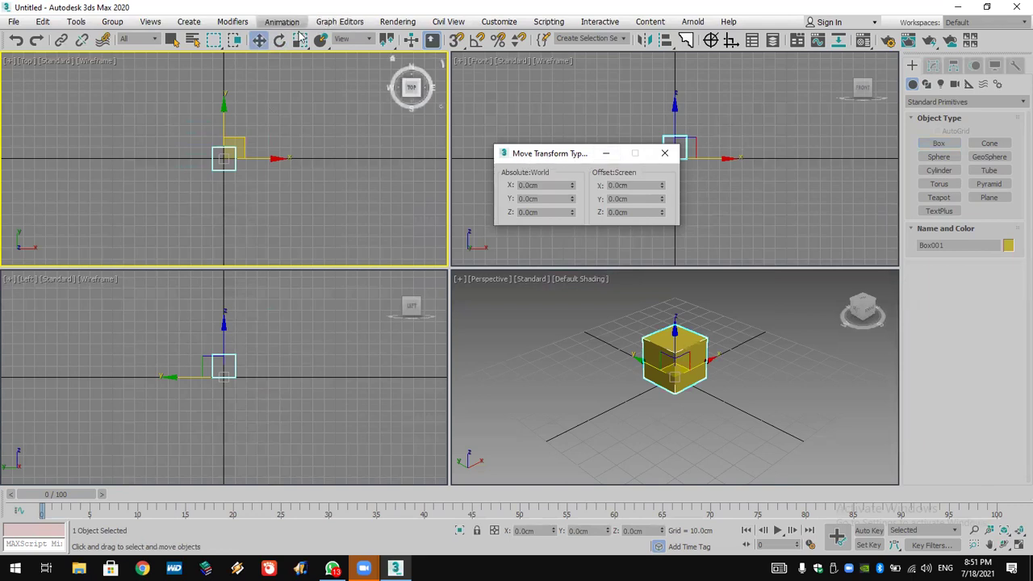
left_click(280, 40)
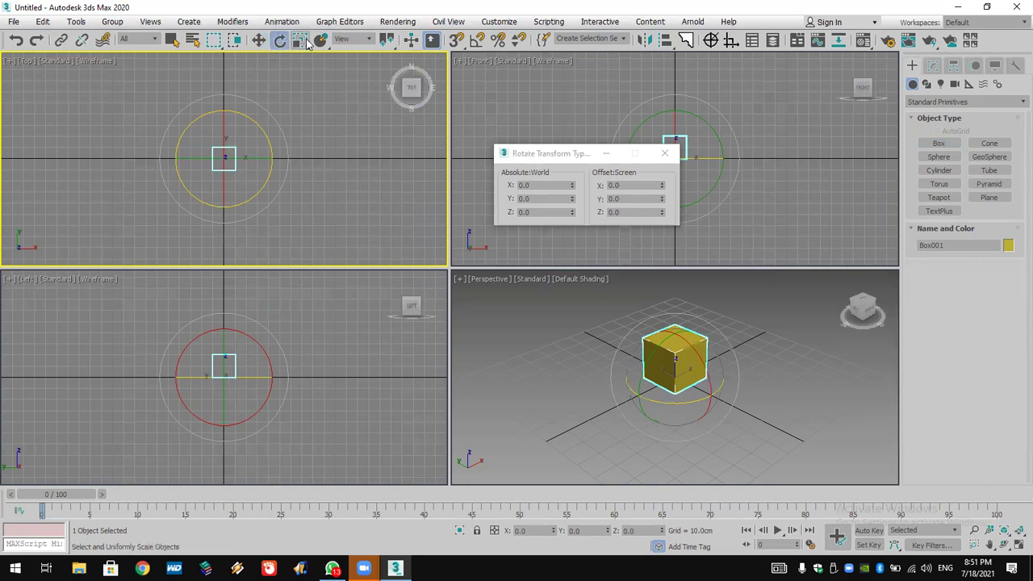
left_click(300, 40)
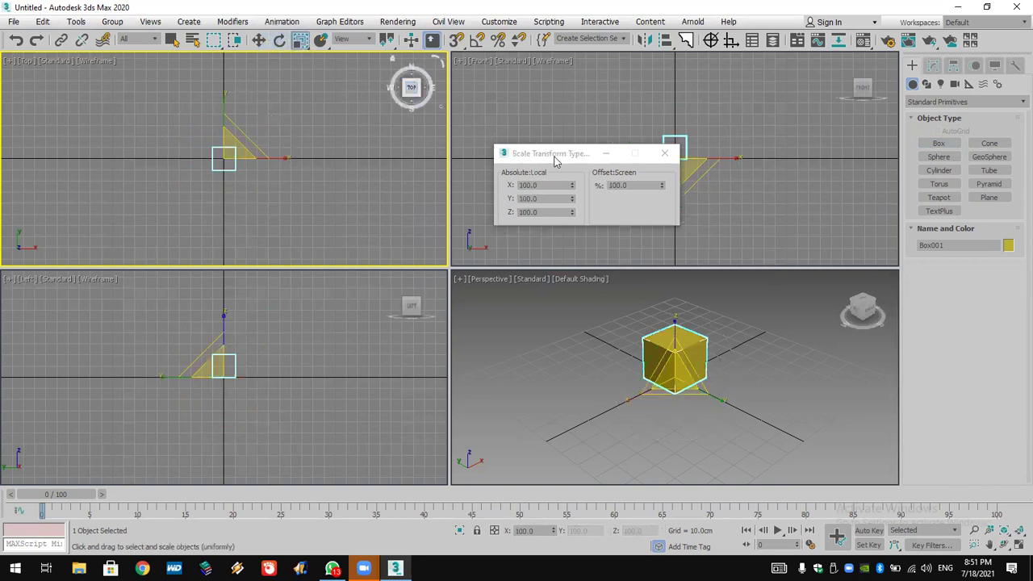
left_click(664, 153)
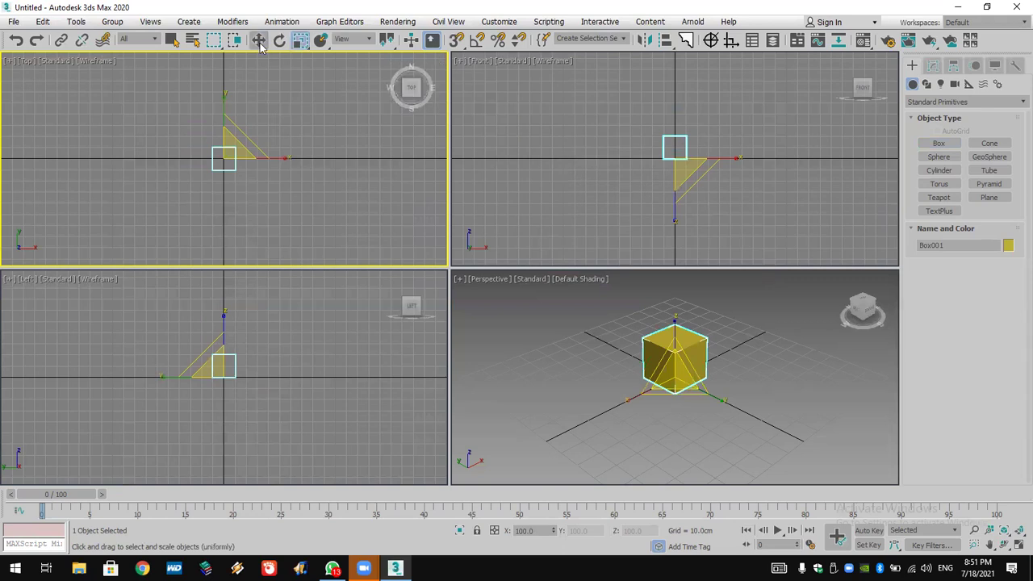
Bring up the Move Transform Type-In and offset the cube by 20 cm along X.
left_click(259, 44)
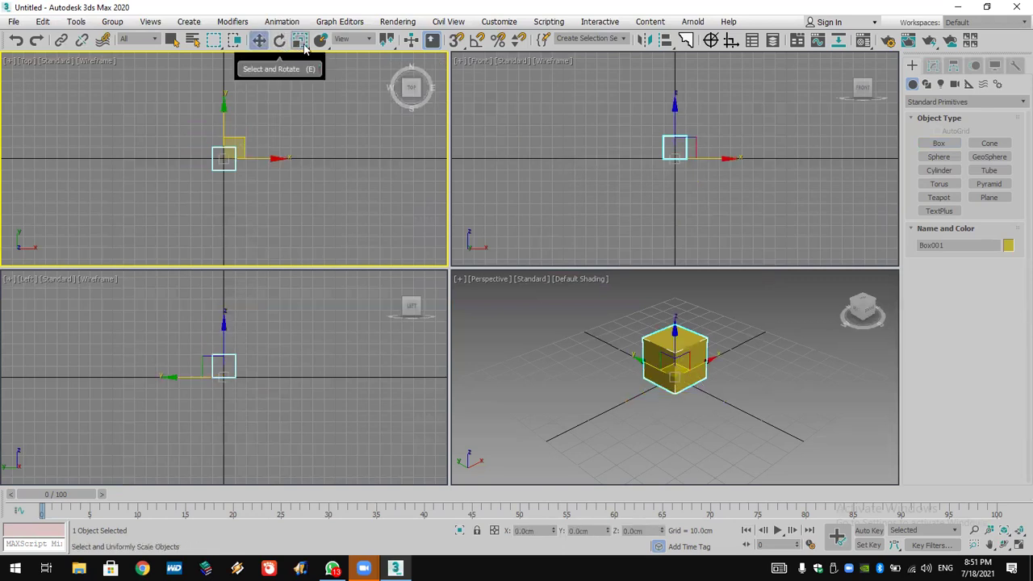
right_click(260, 42)
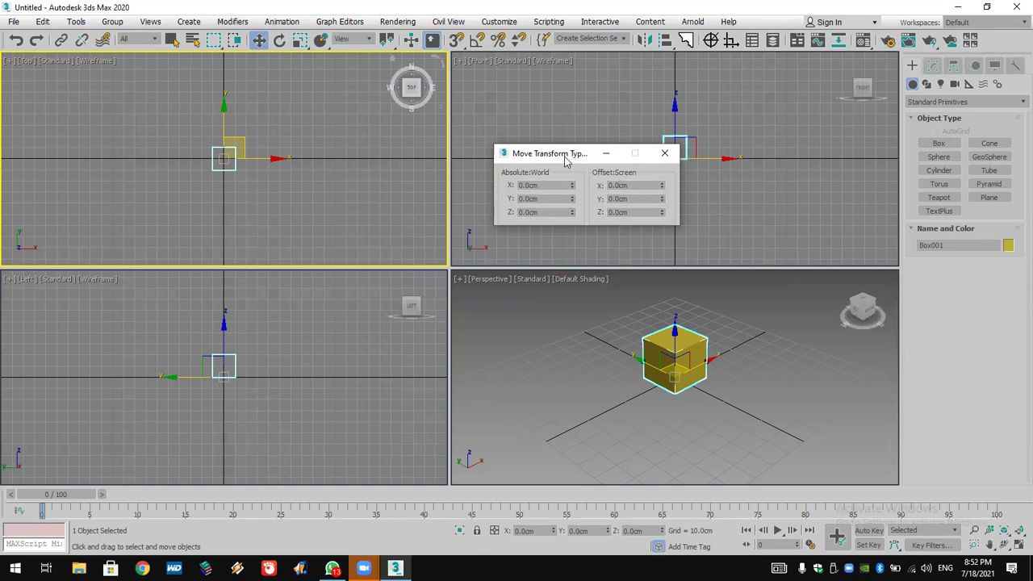
left_click_drag(562, 158, 536, 97)
double_click(589, 124)
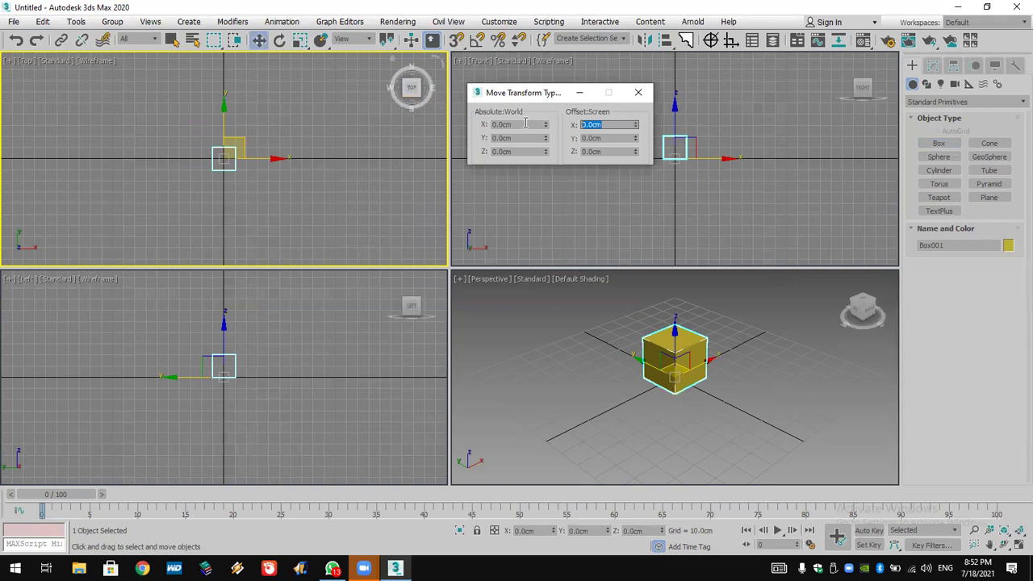
type("20")
key("Return")
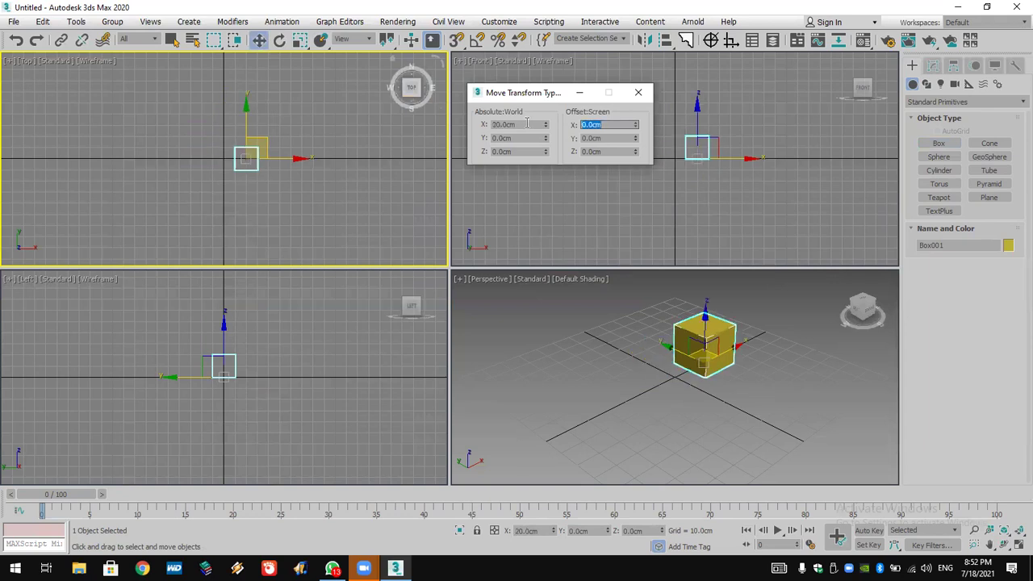
Offset the cube along X by a further 10 cm, 50 cm and 20 cm.
type("10")
key("Return")
type("50")
key("Return")
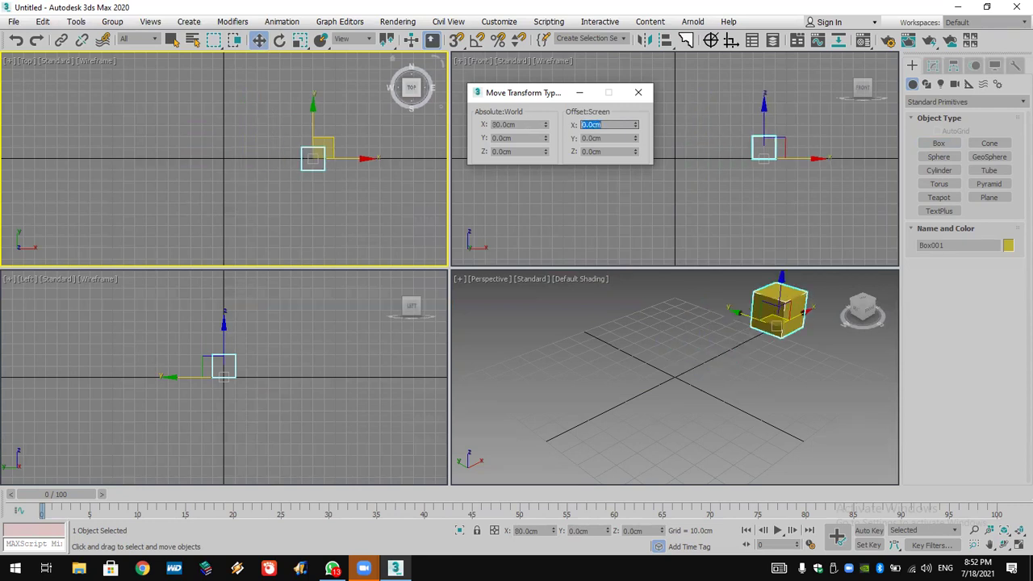
left_click(601, 123)
double_click(601, 123)
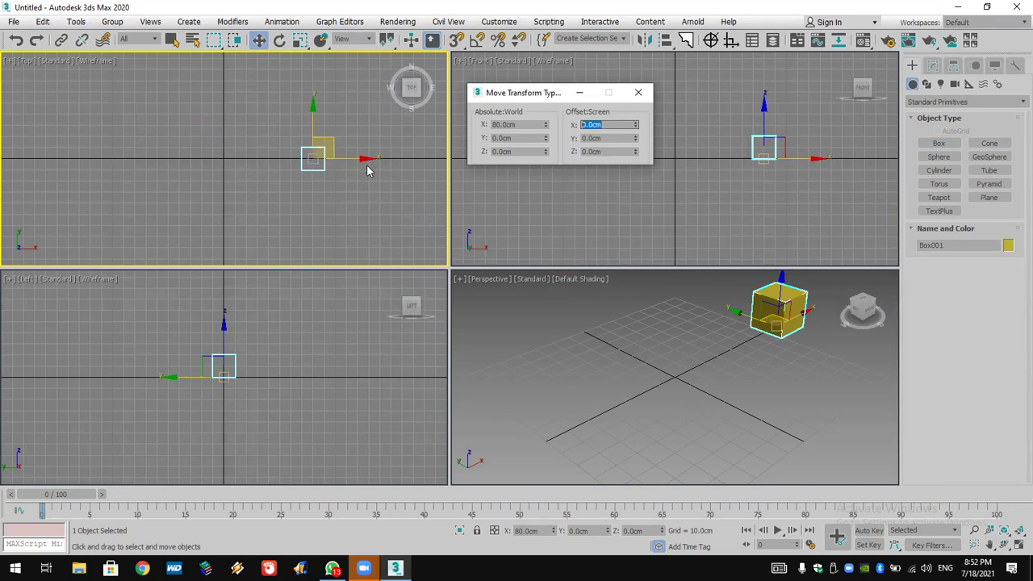
left_click(617, 124)
double_click(617, 124)
type("20")
key("Return")
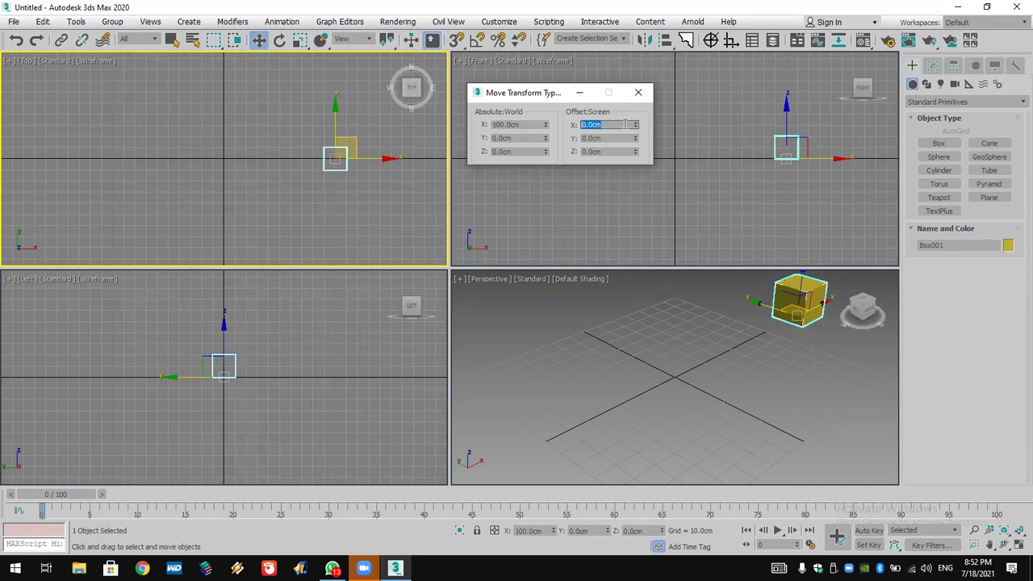
Set the cube's absolute world X position to 0 cm.
left_click(613, 126)
left_click_drag(532, 103, 1000, 70)
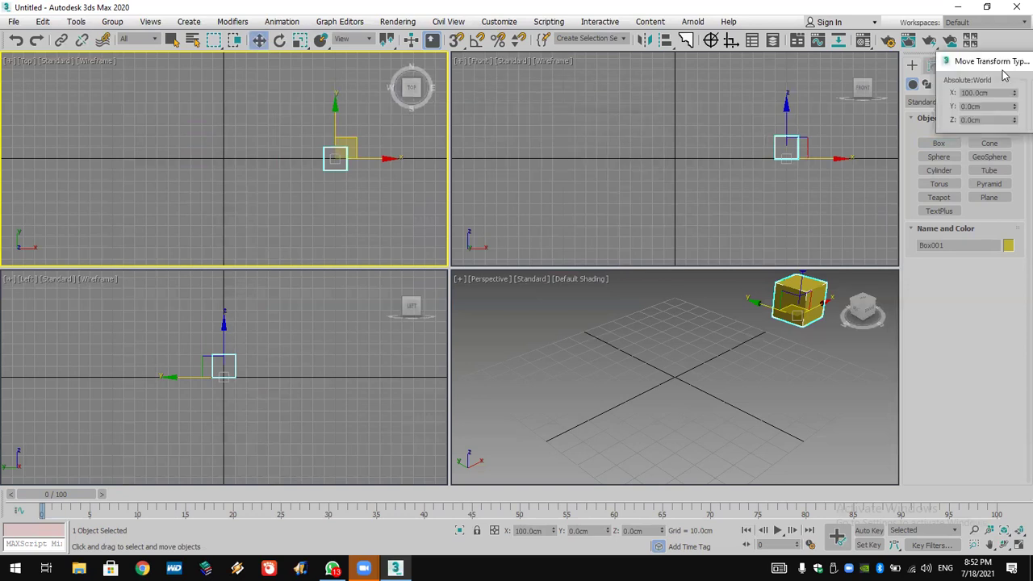
double_click(980, 93)
type("0")
key("Return")
Set the cube's absolute world X position to 40 cm, 100 cm and finally 130 cm.
type("-0")
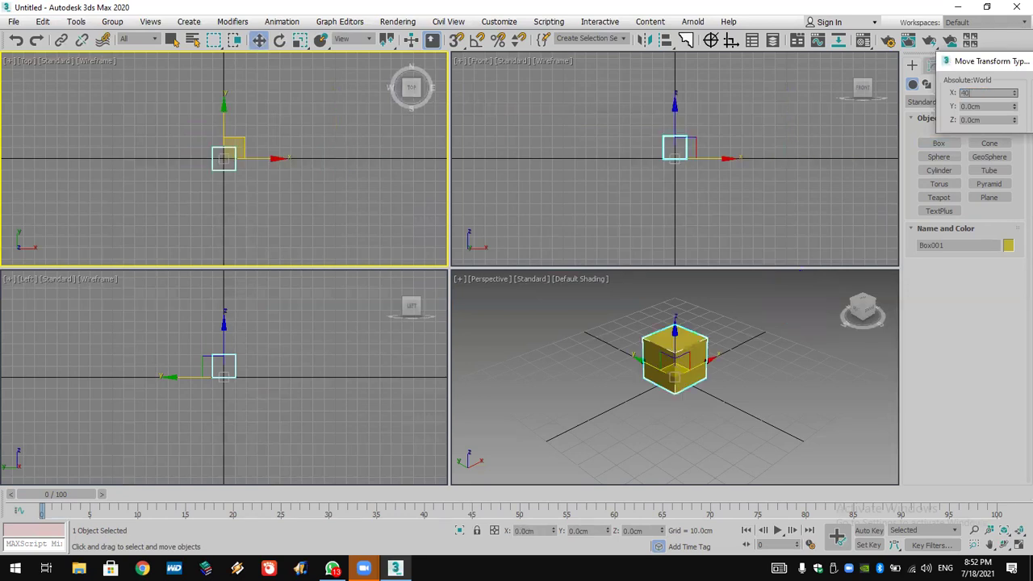
key("Return")
type("100")
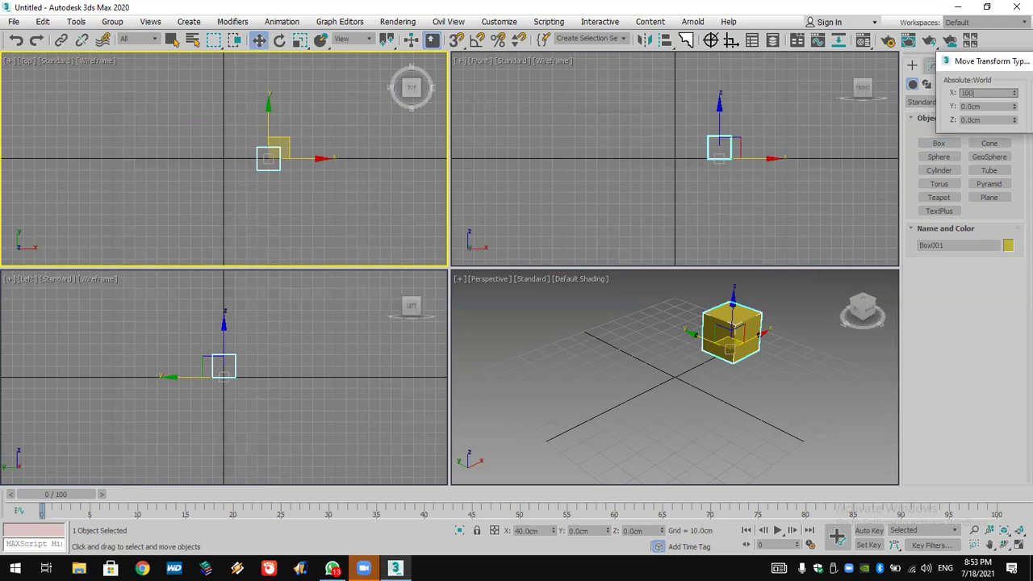
key("Return")
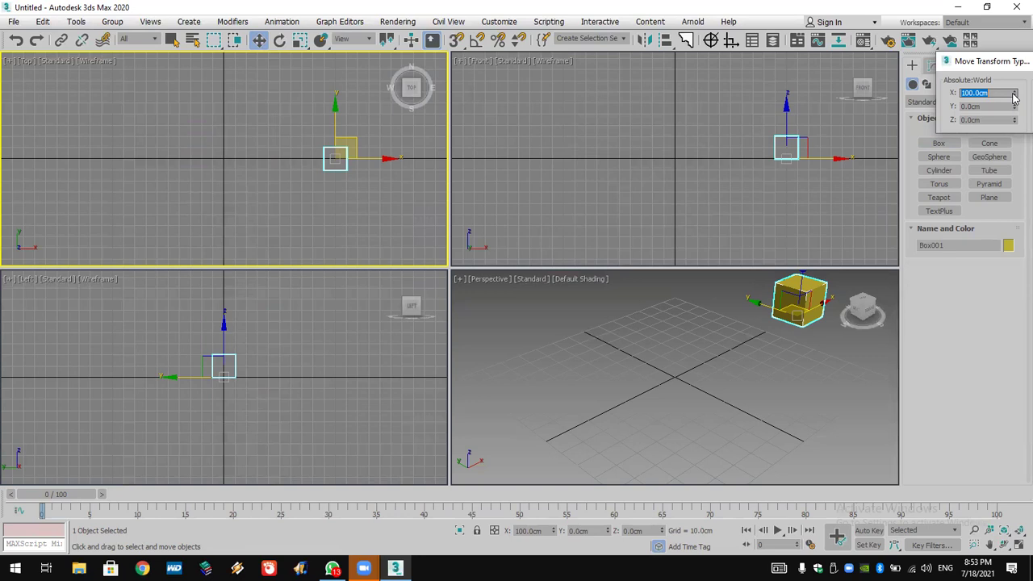
type("130")
key("Return")
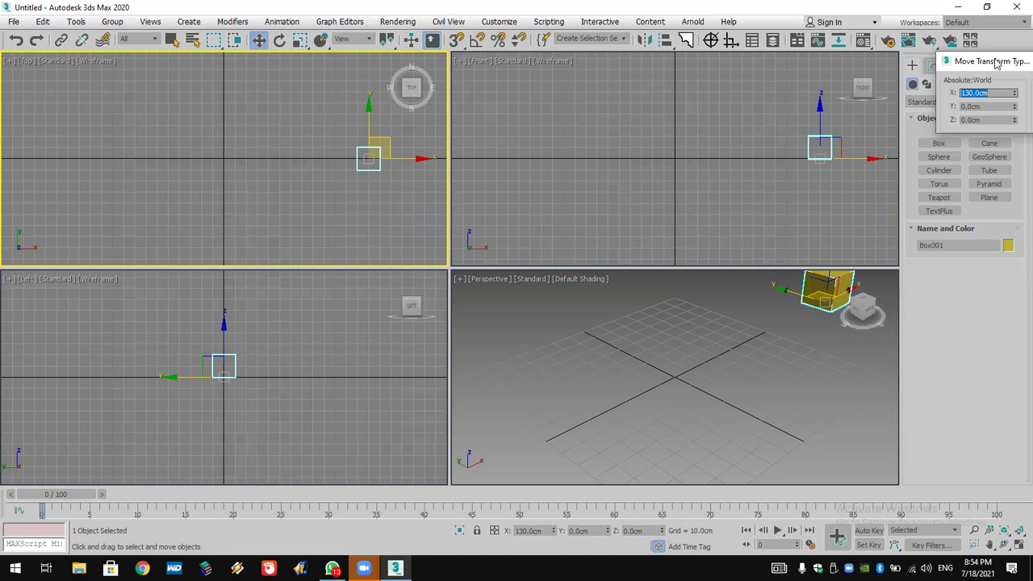
Offset the cube by -10.877 cm along X from its current position.
left_click_drag(995, 63, 604, 82)
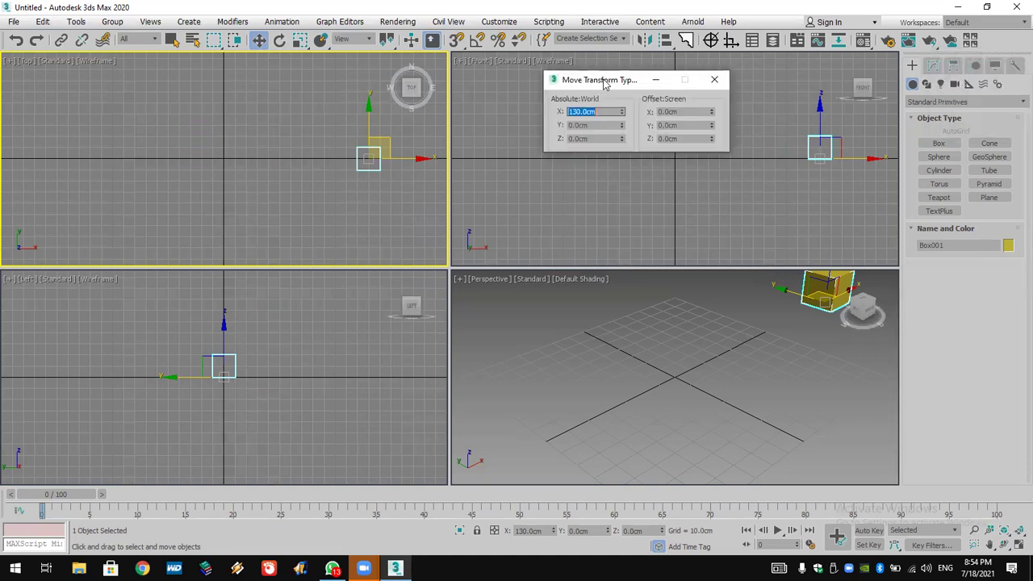
left_click_drag(606, 81, 594, 91)
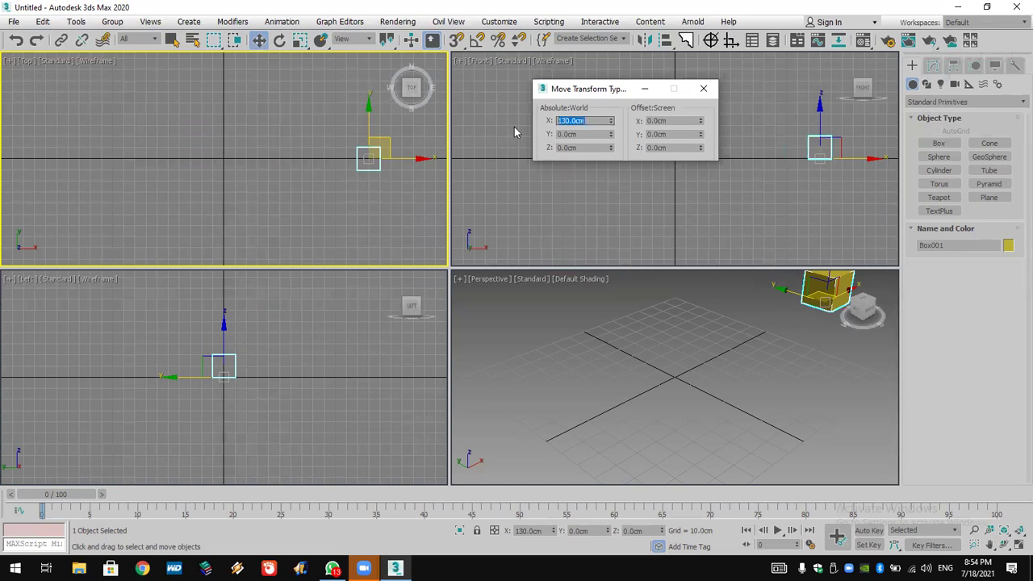
left_click(684, 121)
key("ctrl+a")
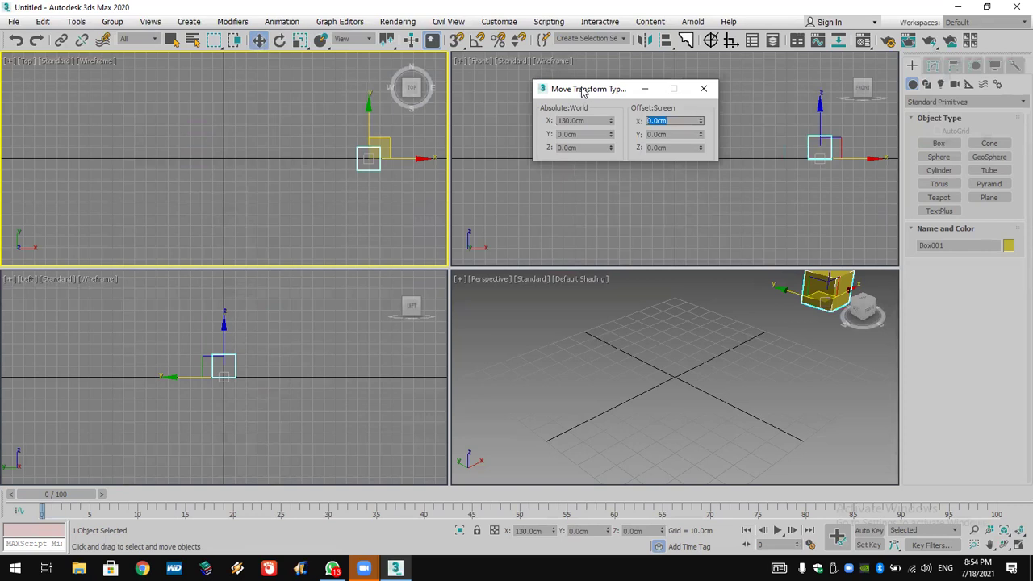
left_click_drag(583, 91, 980, 84)
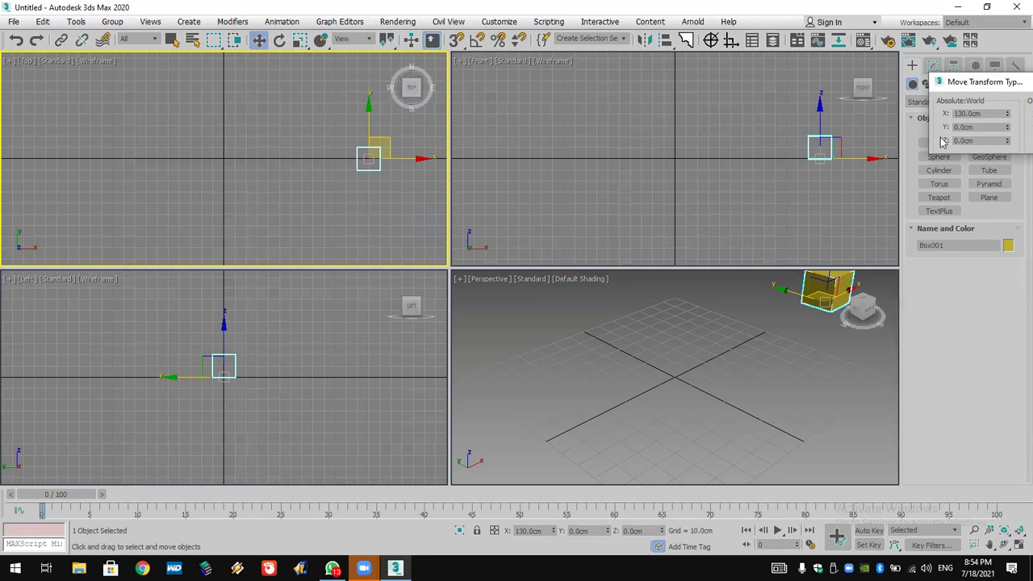
double_click(983, 114)
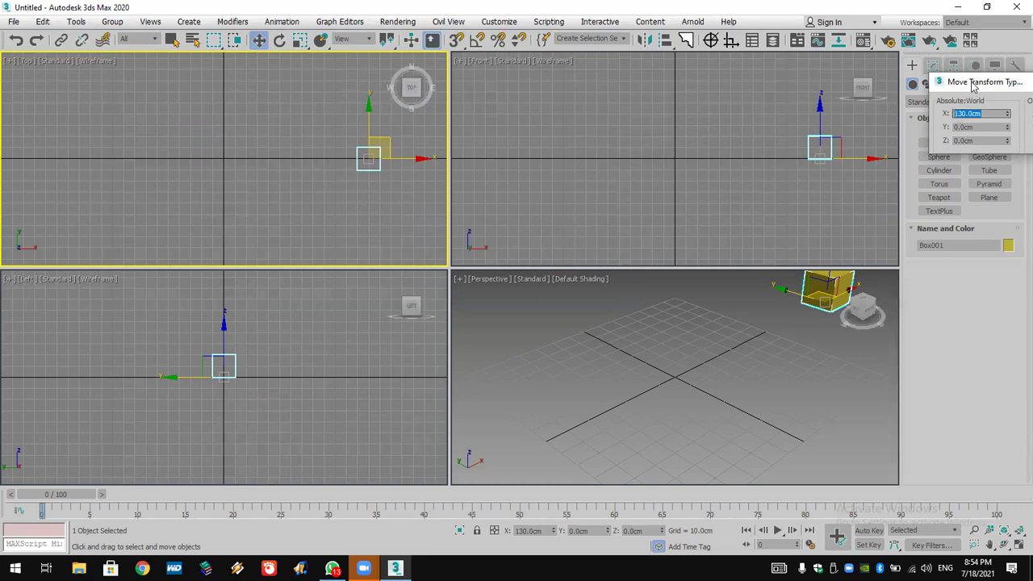
left_click_drag(983, 87, 596, 91)
double_click(692, 117)
type("-")
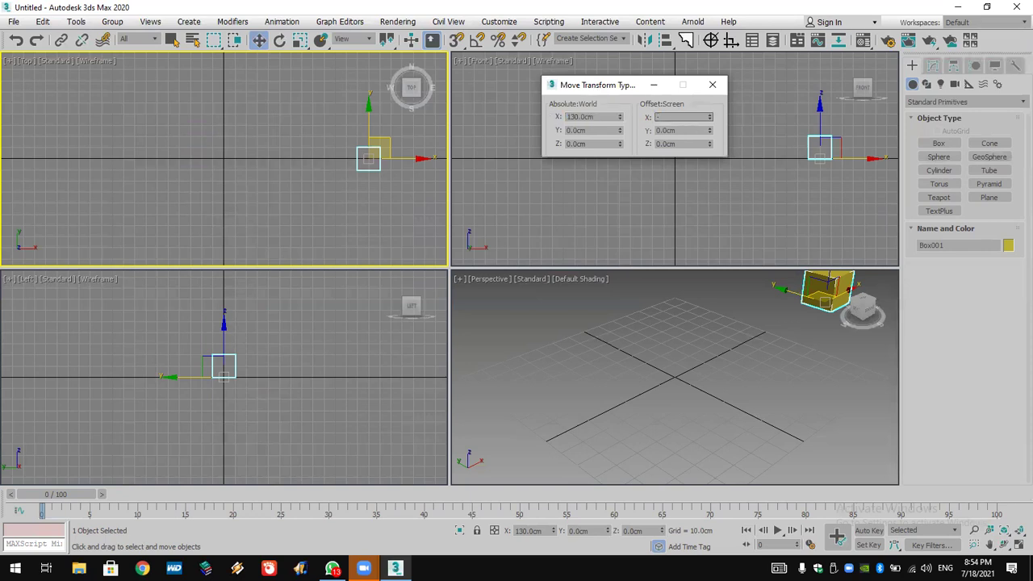
type("10.877")
key("Return")
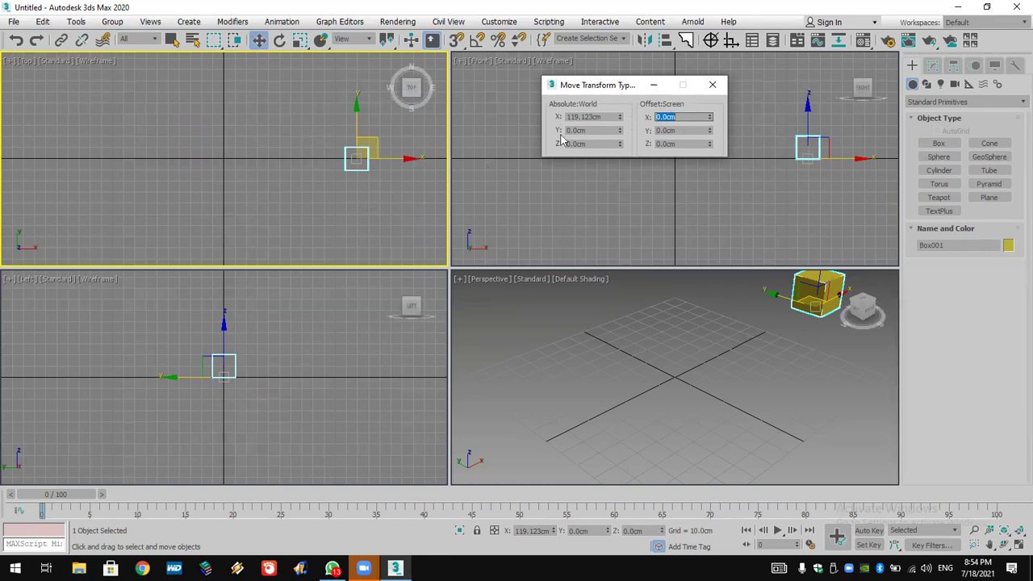
Offset the cube by 25.6668 cm along X and close the Move Transform Type-In.
left_click_drag(588, 90, 985, 71)
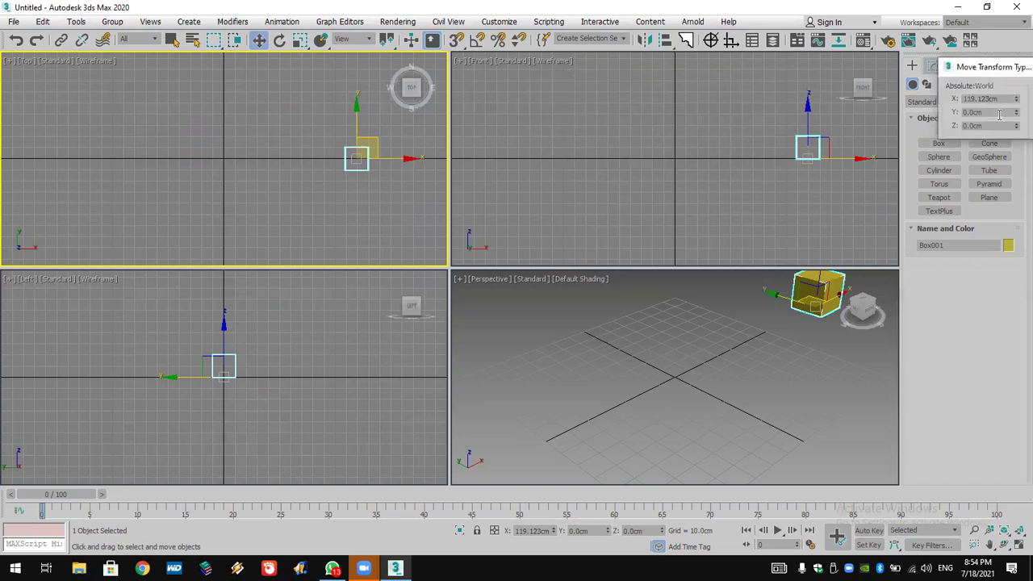
left_click(1008, 98)
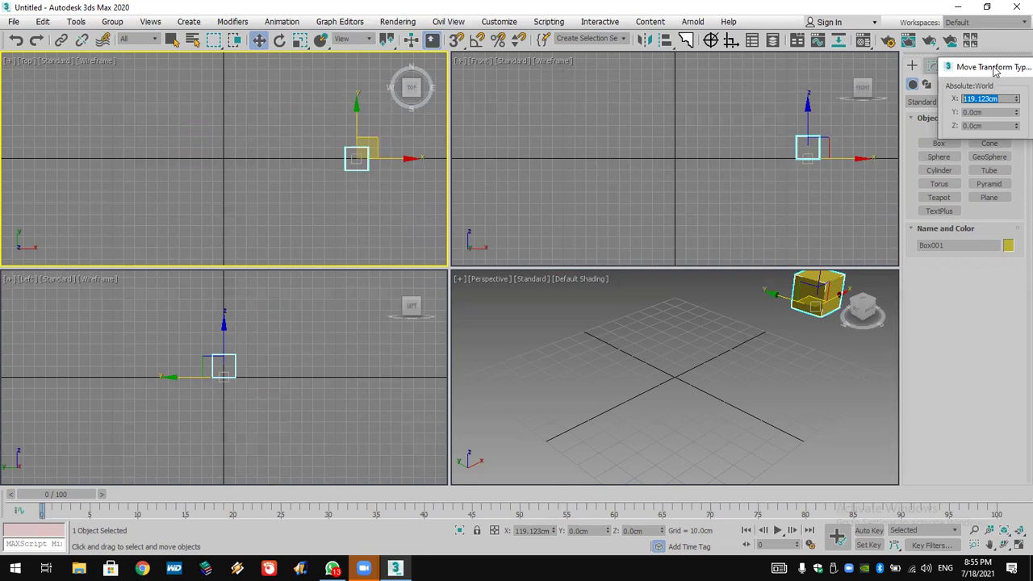
left_click_drag(995, 71, 525, 86)
left_click(612, 113)
type("25.6668")
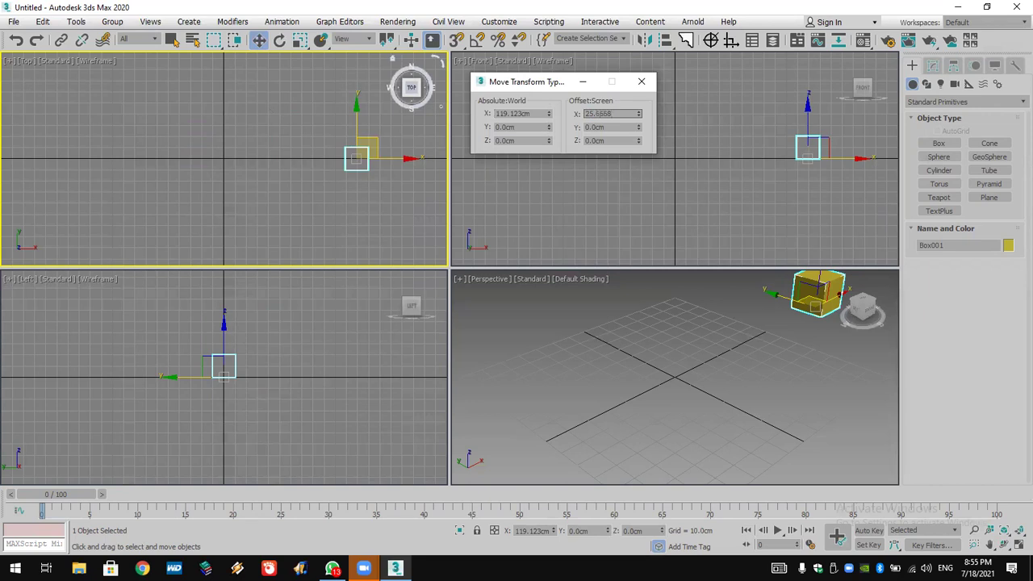
key("Return")
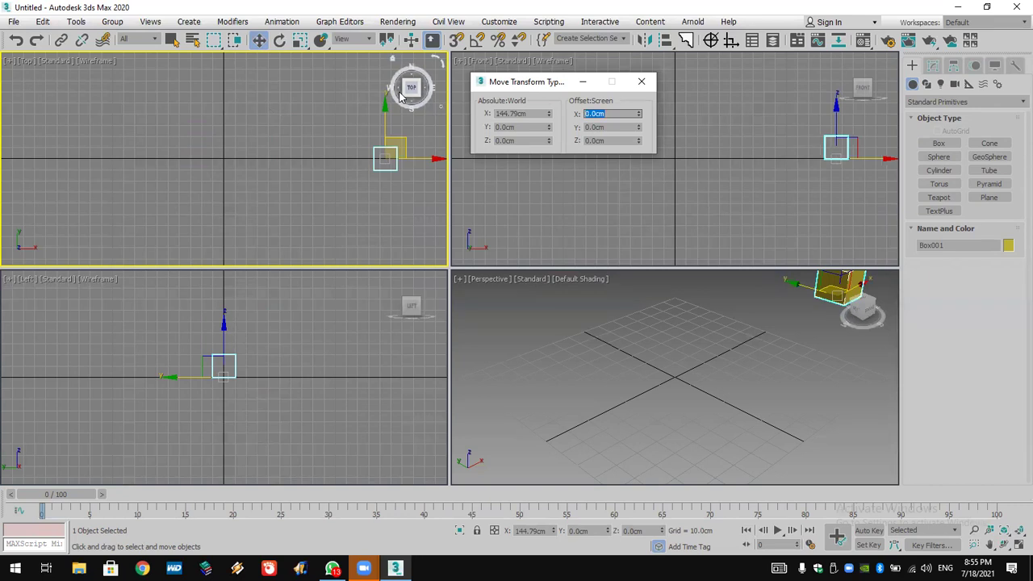
middle_click_drag(346, 167, 176, 183)
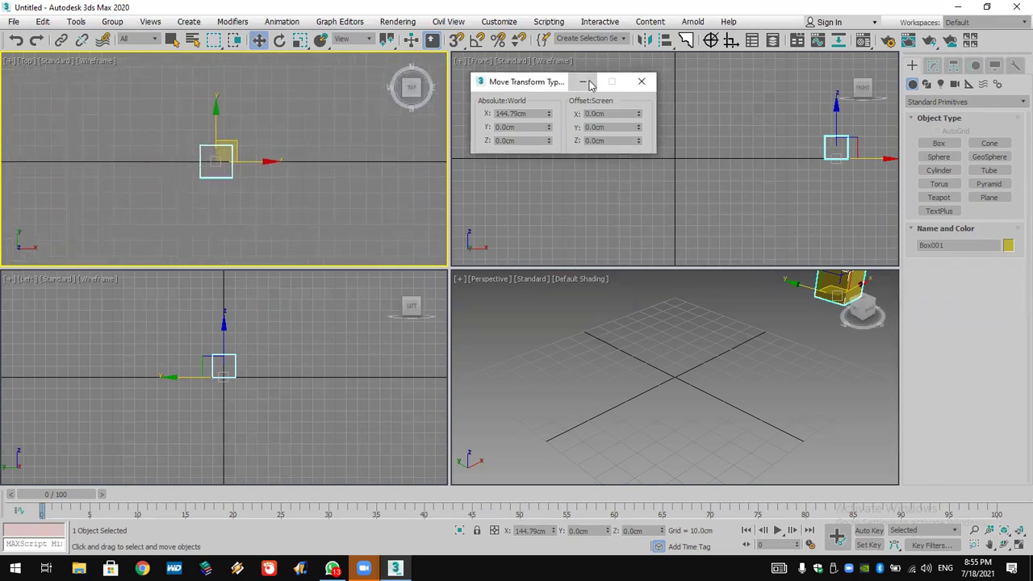
left_click(641, 82)
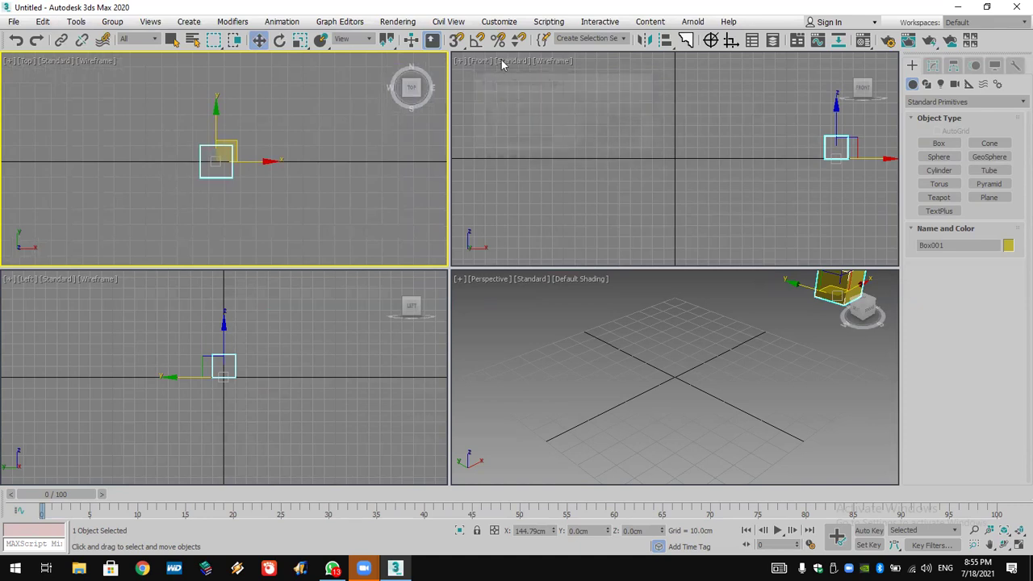
Rotate the cube about the screen Z axis by successive offsets of 10, 20 and 50 degrees using the Rotate Transform Type-In.
left_click(280, 40)
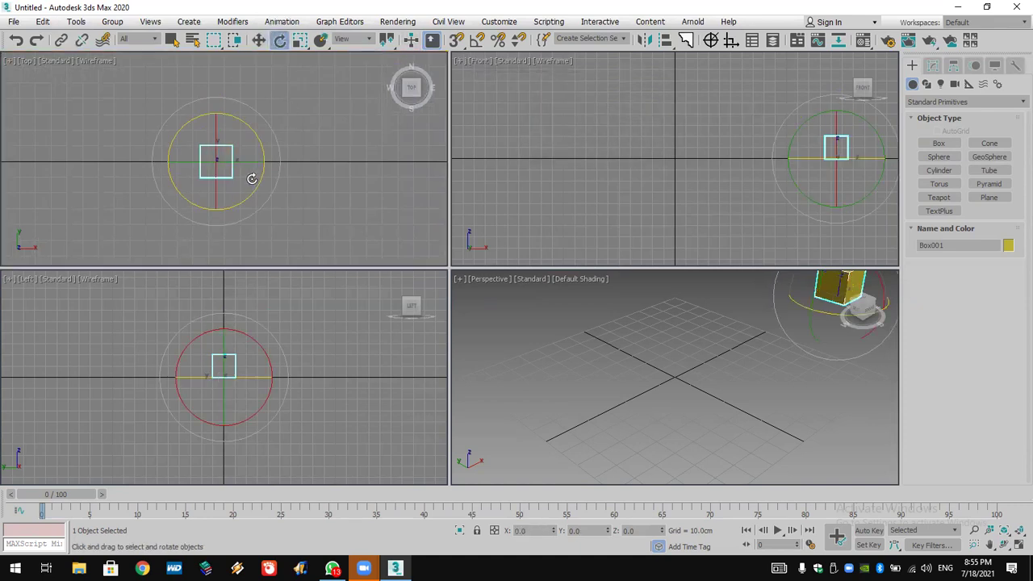
scroll(252, 178, "up", 3)
right_click(280, 40)
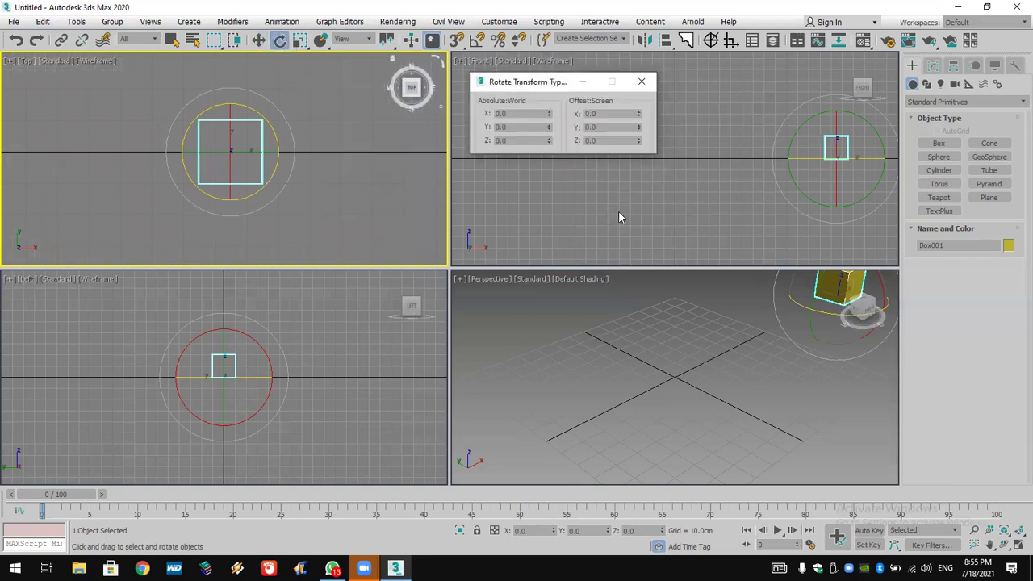
left_click(600, 141)
type("10")
key("Return")
type("20")
key("Return")
type("50")
key("Return")
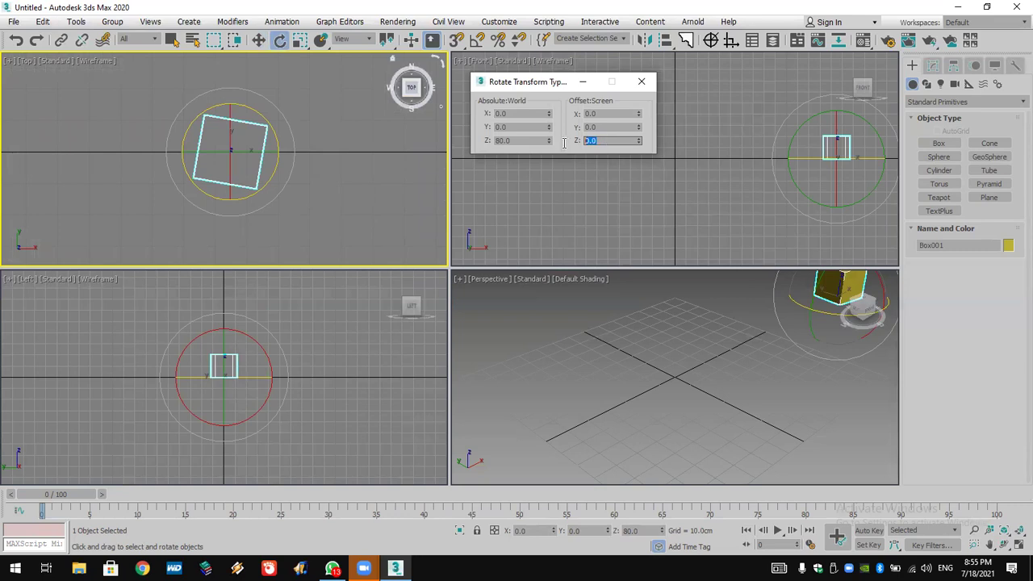
left_click(517, 142)
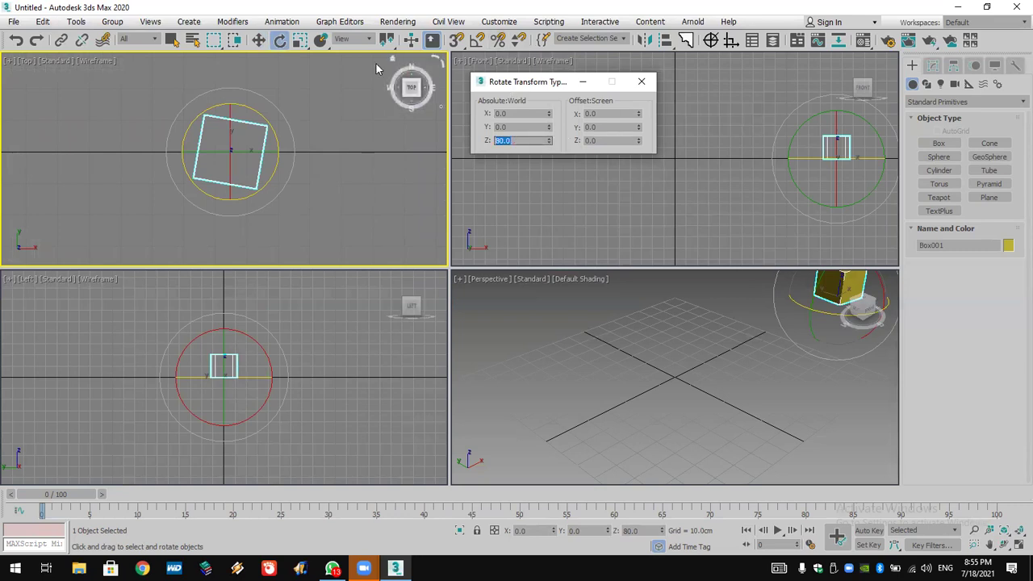
Scale the cube uniformly by successive offsets of 120%, 85% and 40%, and close the Scale Transform Type-In.
left_click(300, 41)
left_click(607, 113)
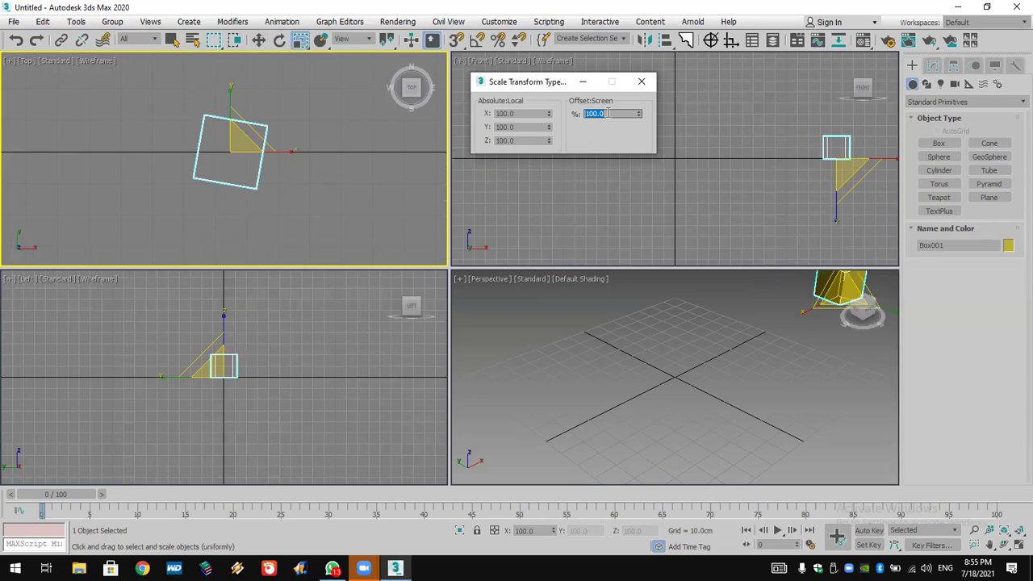
type("120")
key("Return")
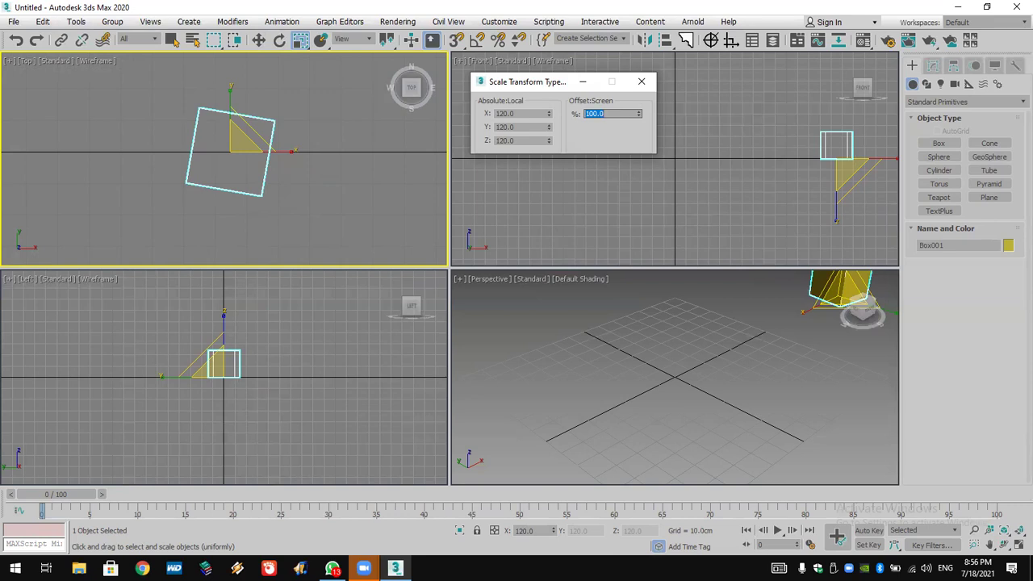
type("85")
key("Return")
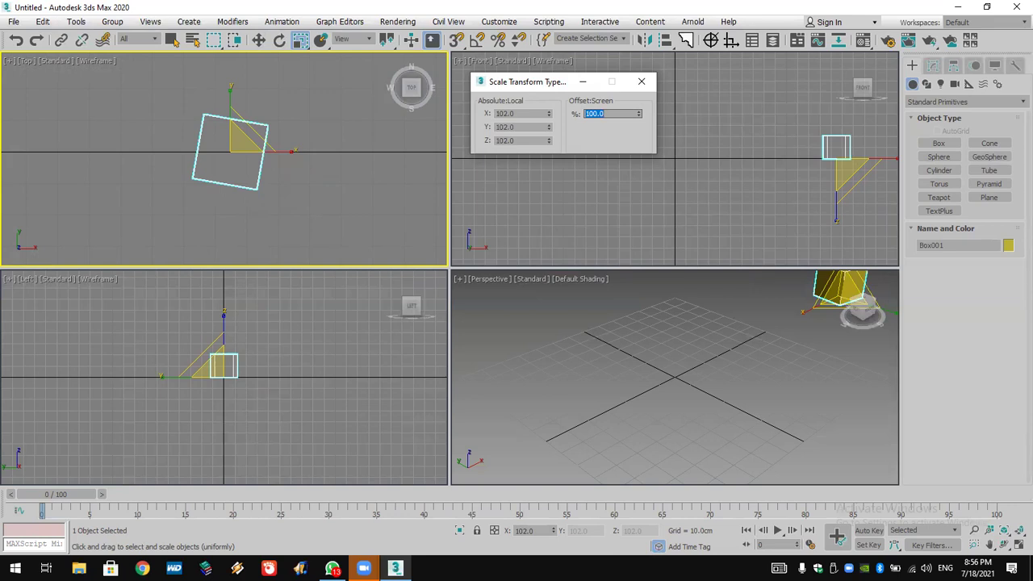
type("40")
key("Return")
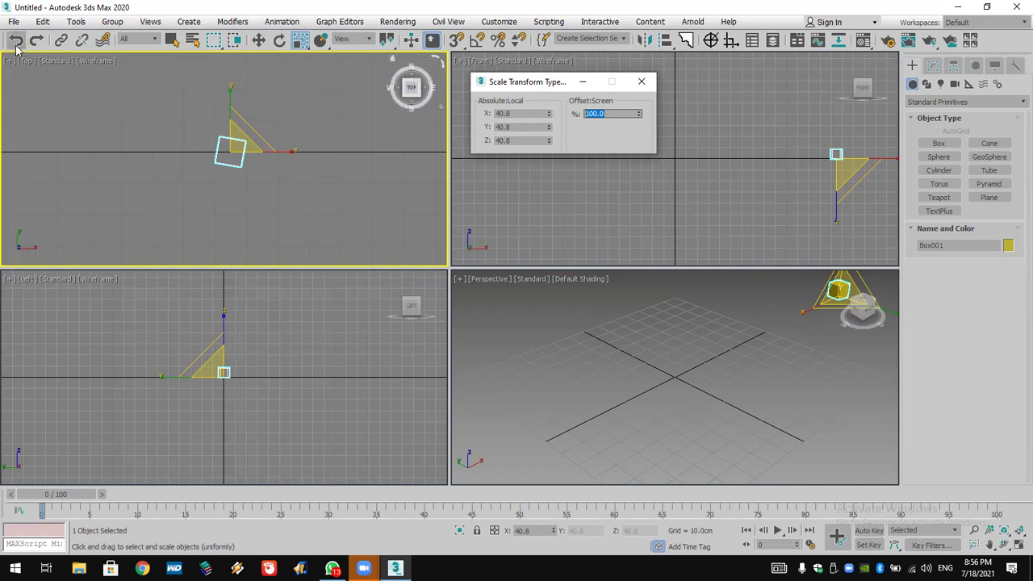
left_click(641, 81)
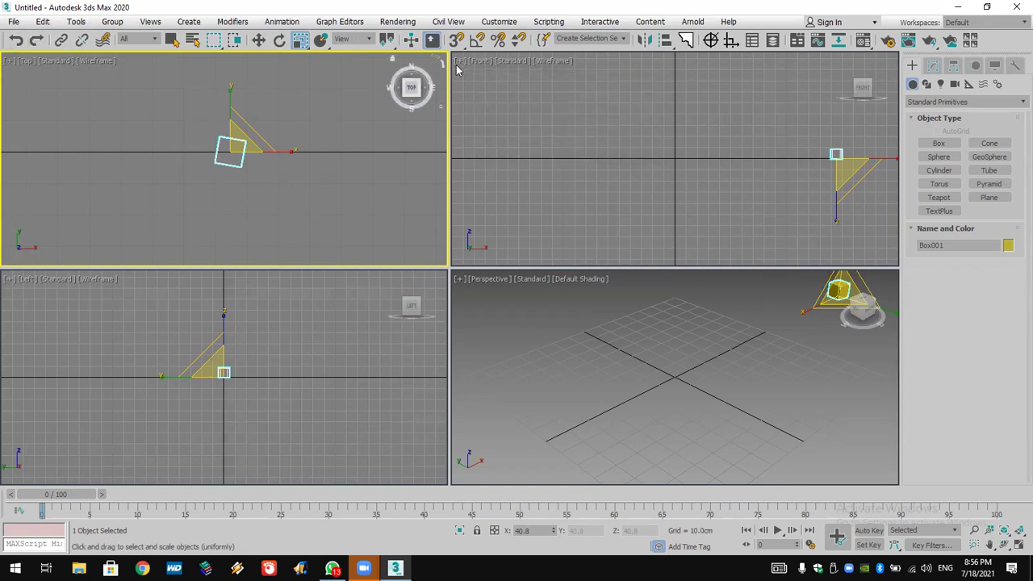
Activate the Move tool for the cube and close its transform type-in dialog.
left_click(257, 41)
left_click(278, 41)
left_click(297, 43)
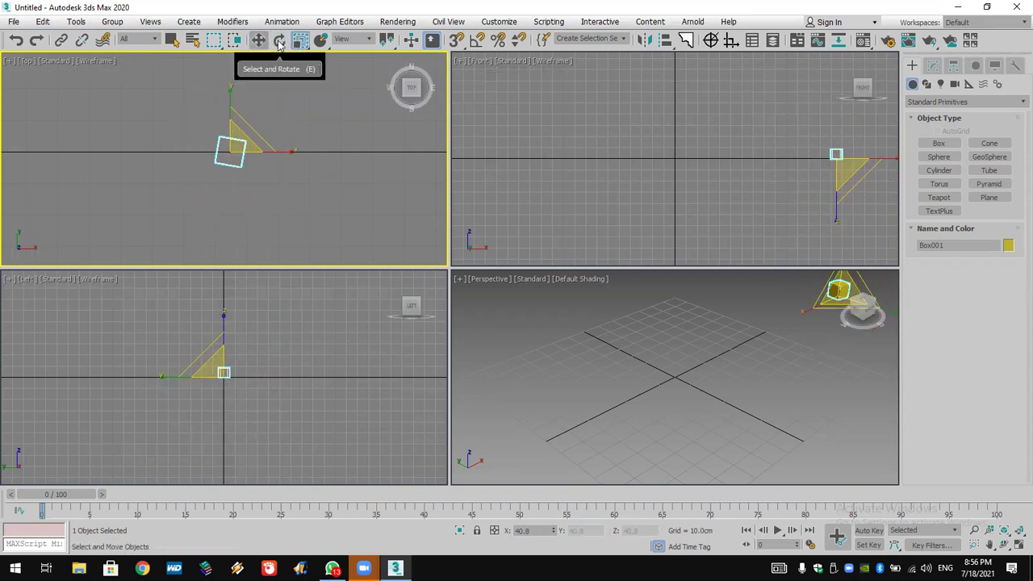
right_click(258, 40)
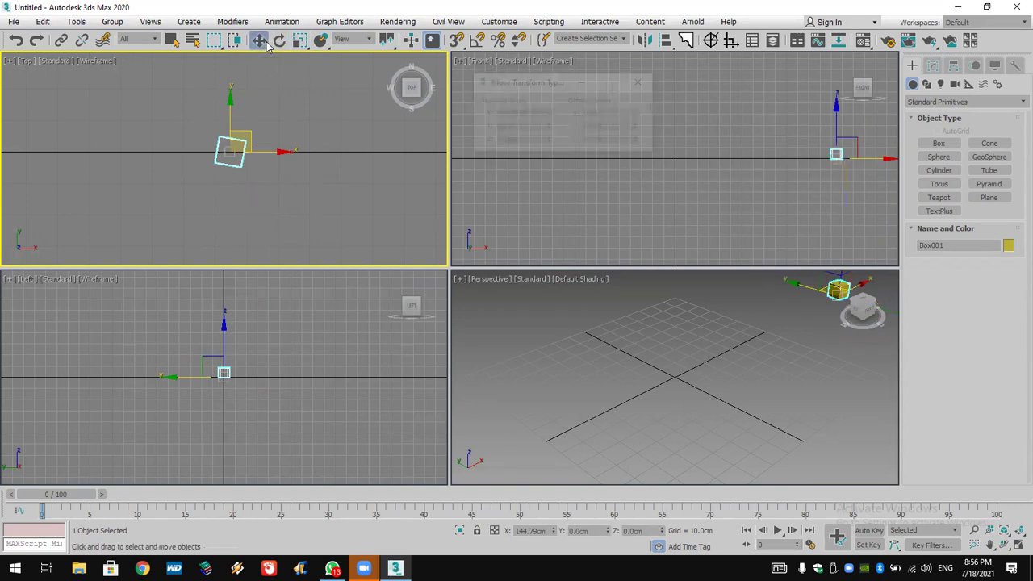
left_click(641, 81)
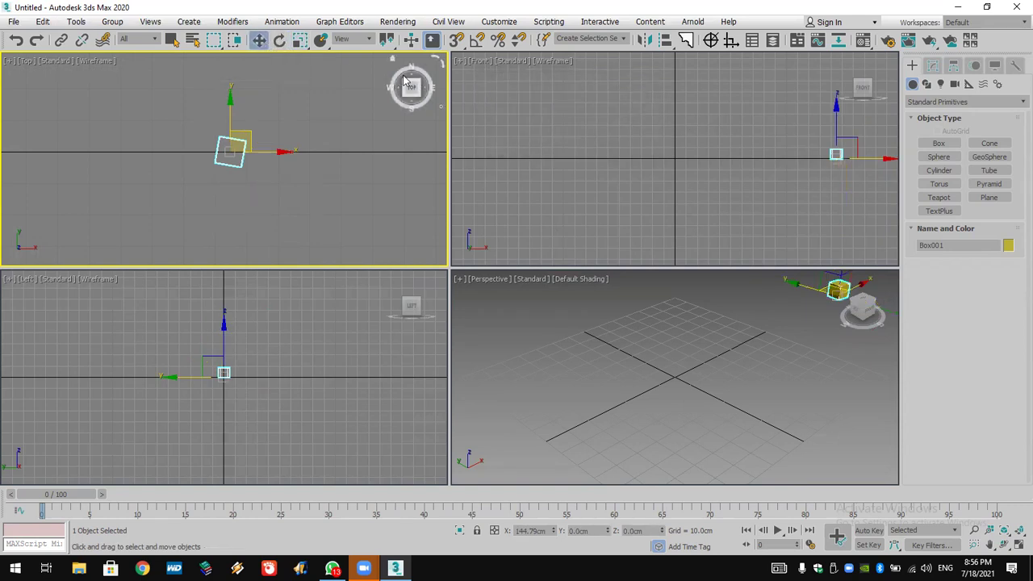
Undo the cube's scaling and rotation while keeping its last X position.
left_click(17, 42)
left_click(17, 42)
left_click(17, 42)
left_click(17, 42)
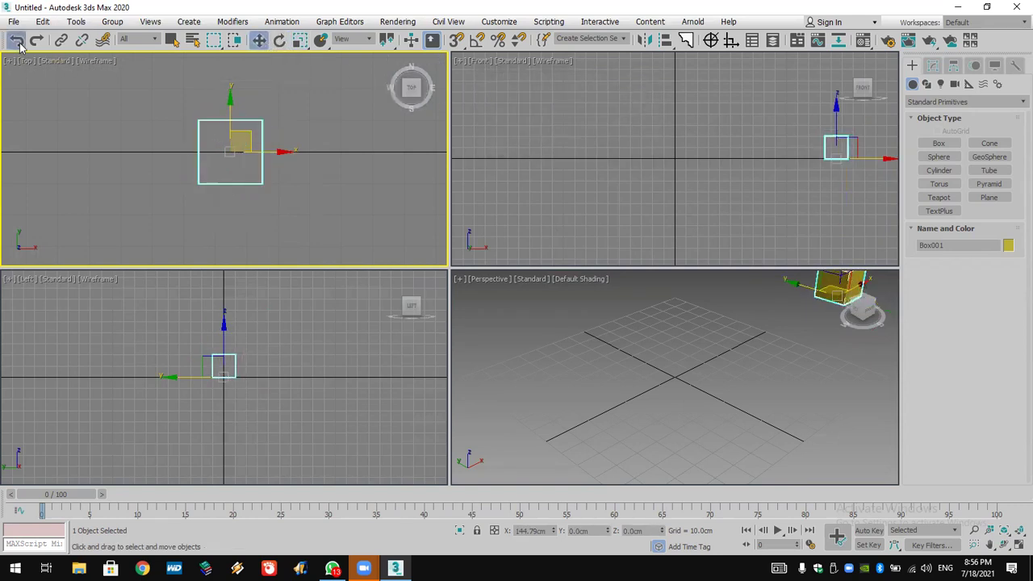
left_click(17, 42)
left_click(36, 42)
Set the cube's absolute X coordinate in the status bar to 100 cm, and afterward to 50 cm.
double_click(518, 530)
type("100")
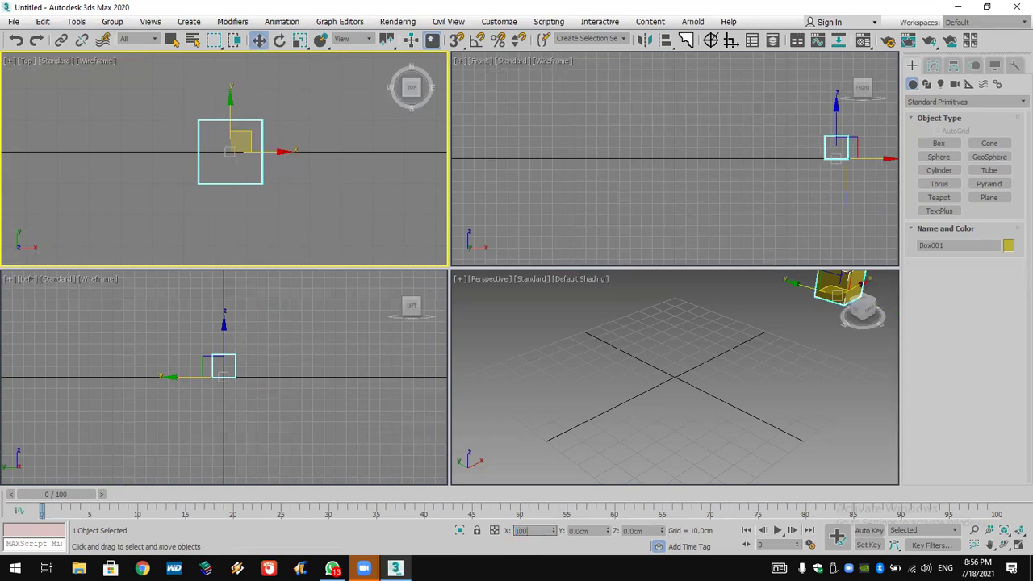
key("Return")
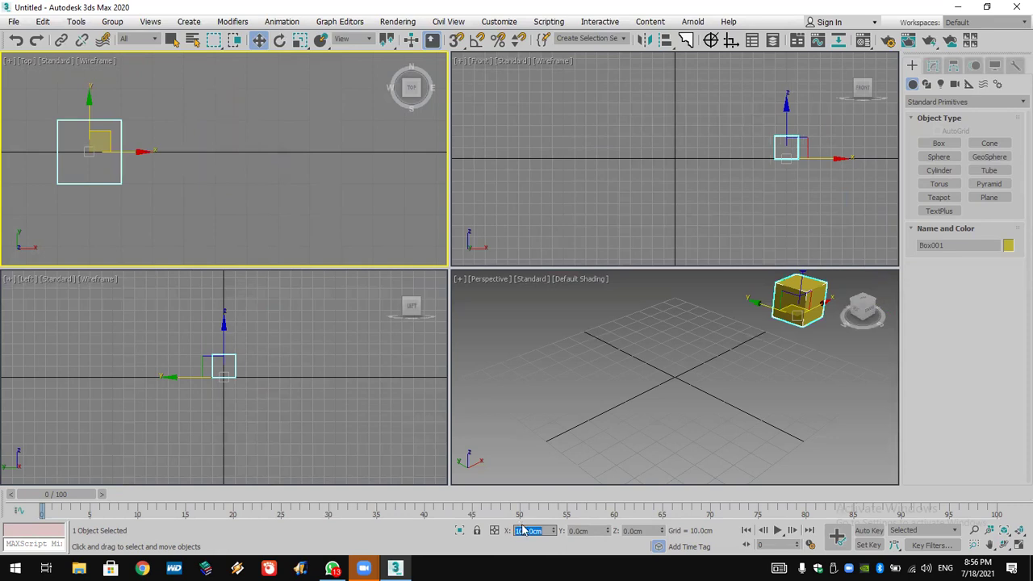
middle_click_drag(211, 163, 391, 159)
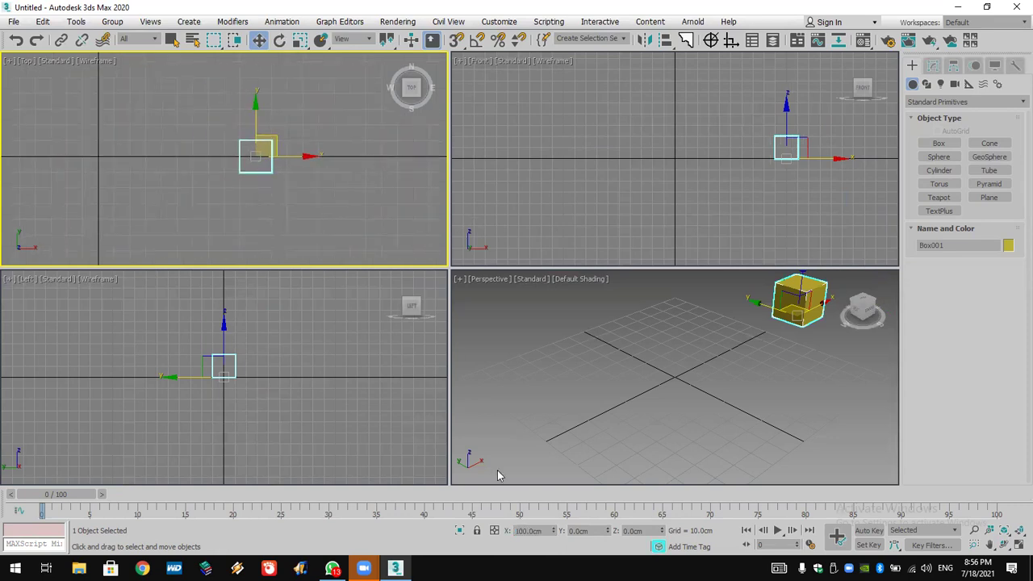
double_click(545, 531)
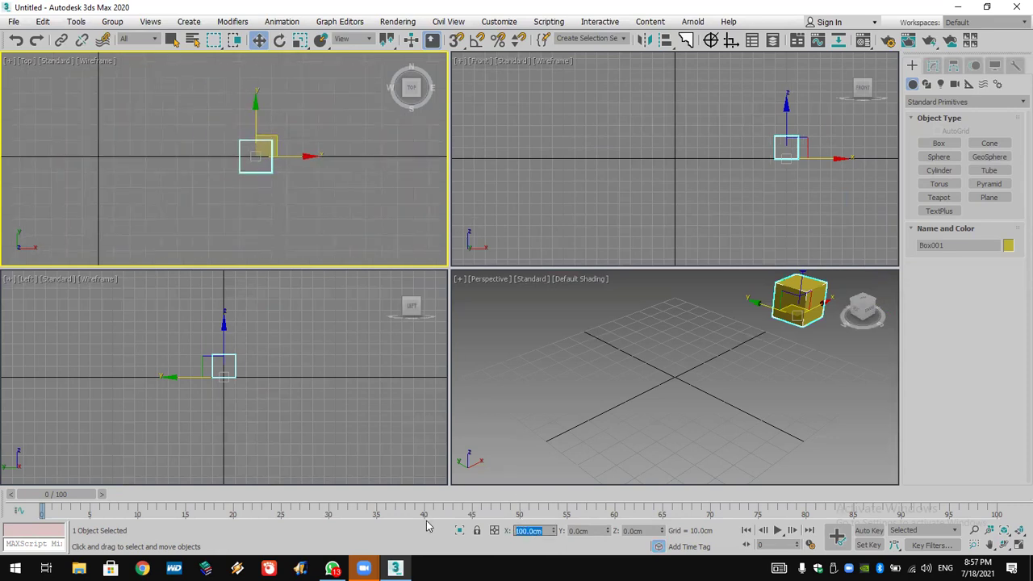
type("50")
key("Return")
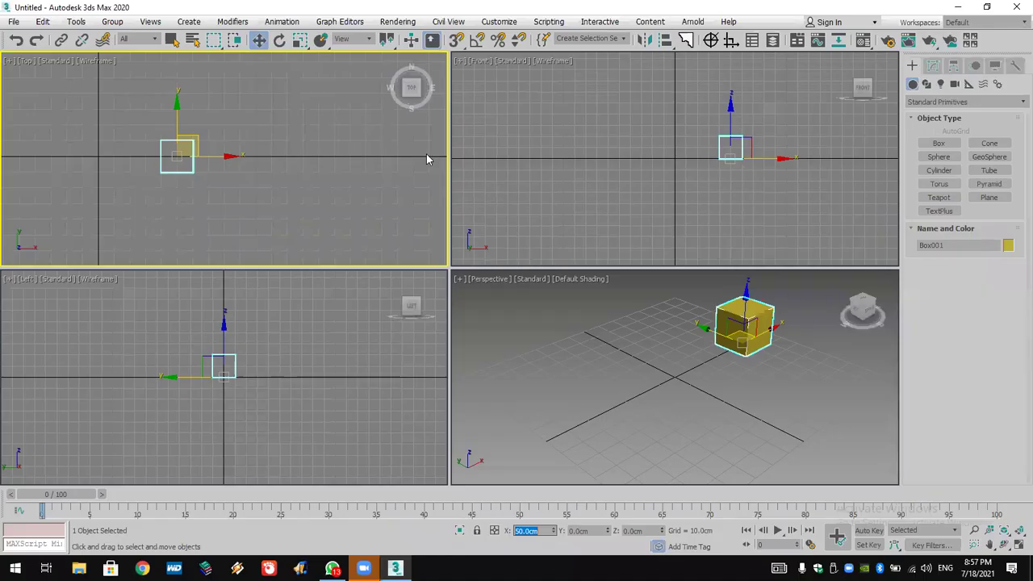
Switch the coordinate display to offset mode and compare it with the Move Transform Type-In.
left_click(497, 531)
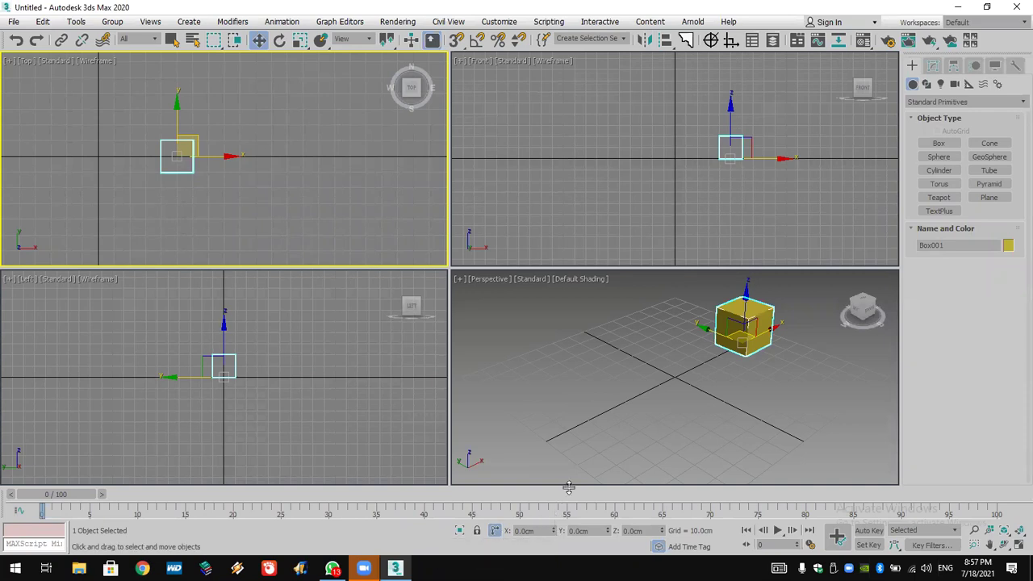
right_click(258, 40)
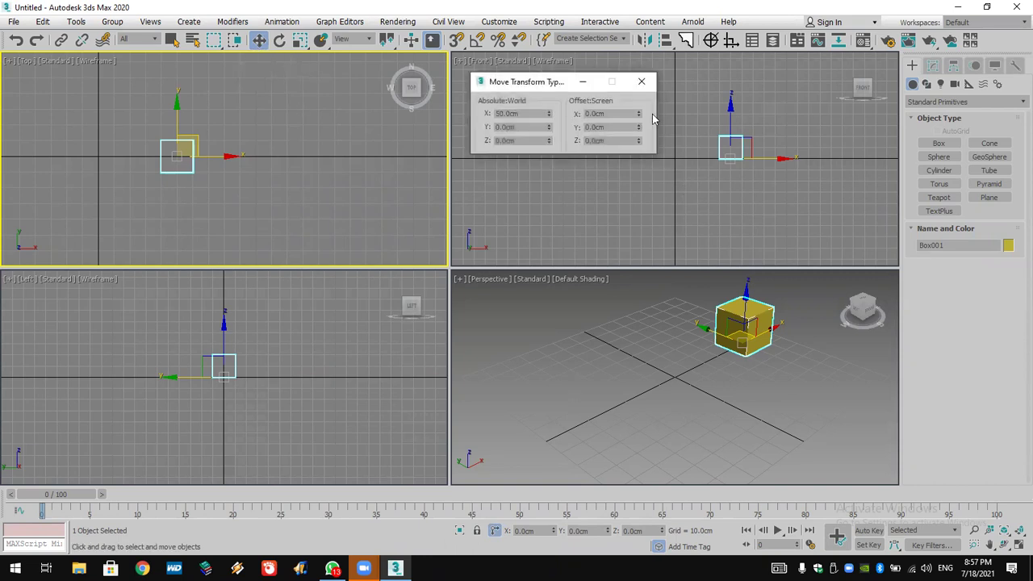
left_click(643, 83)
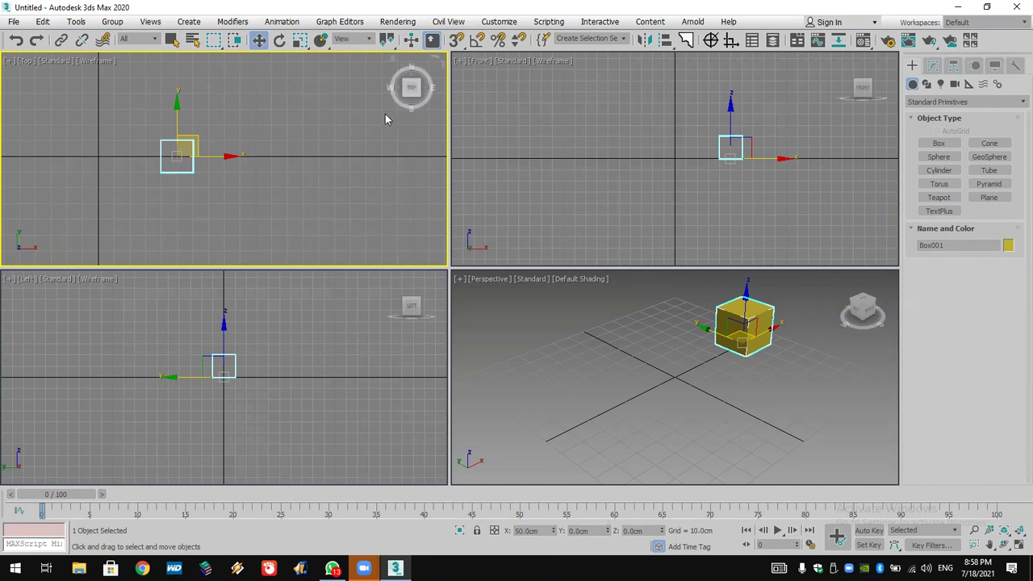
left_click(260, 41)
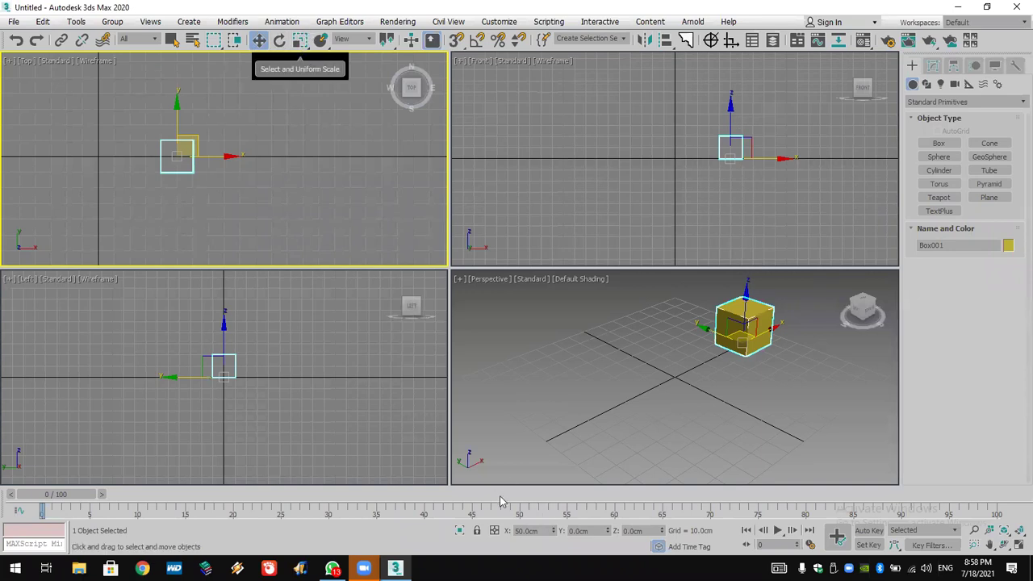
Rotate the cube clockwise freehand about its Z axis in the Top view.
scroll(157, 159, "up", 3)
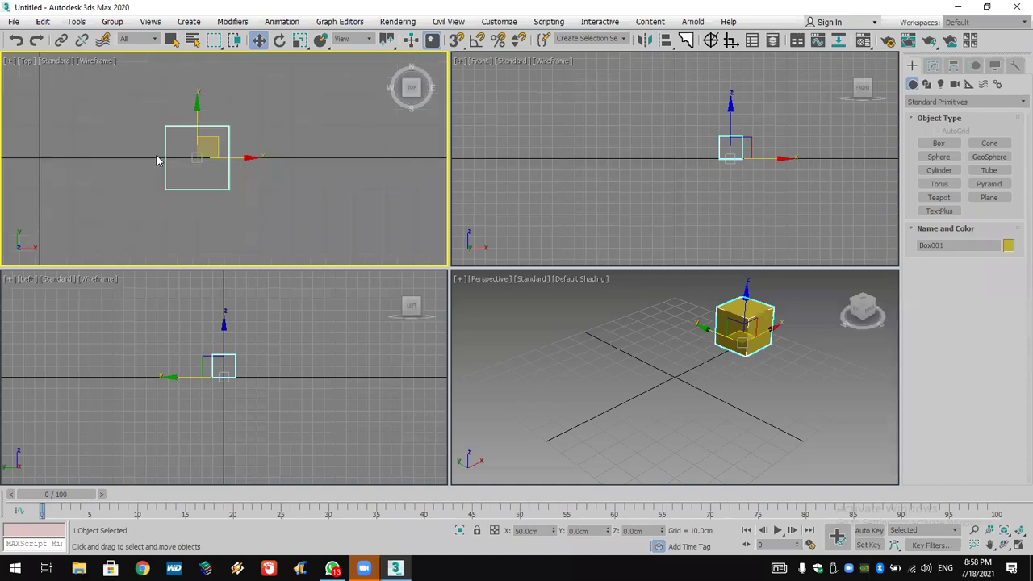
left_click(279, 39)
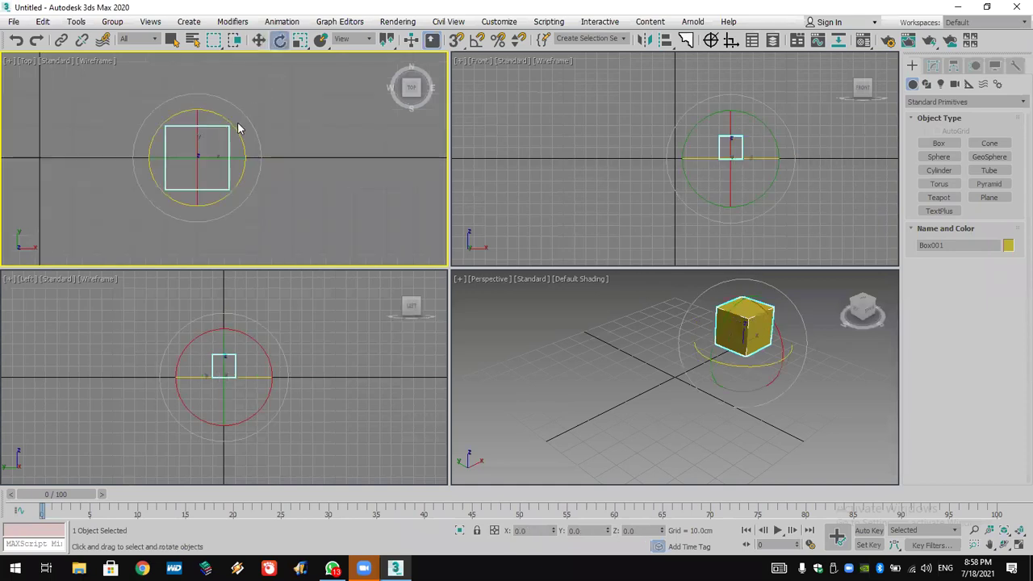
left_click_drag(231, 122, 249, 176)
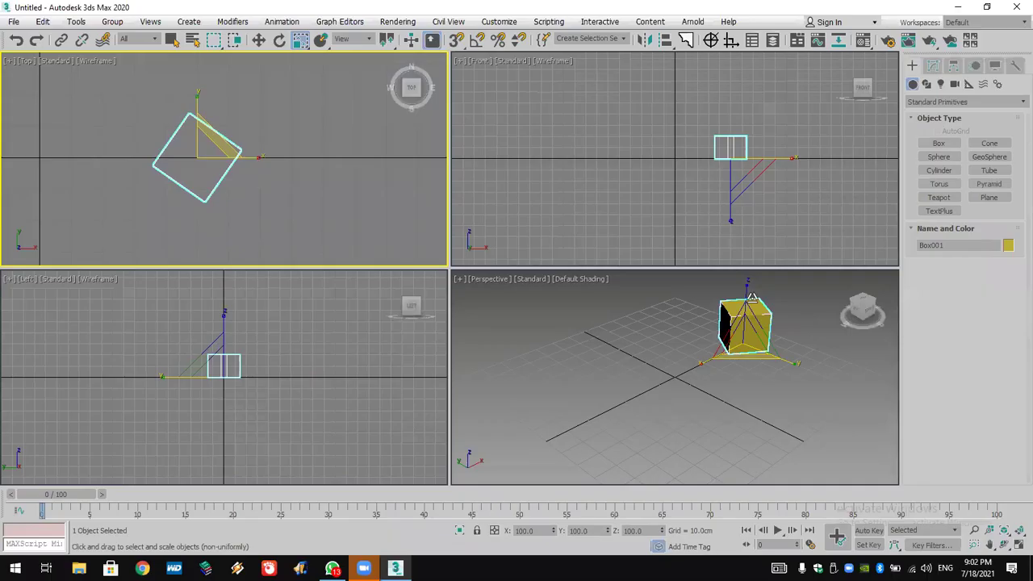
Undo the freehand rotation and the cube's moves to X 50 cm and 100 cm.
middle_click_drag(316, 128, 289, 143)
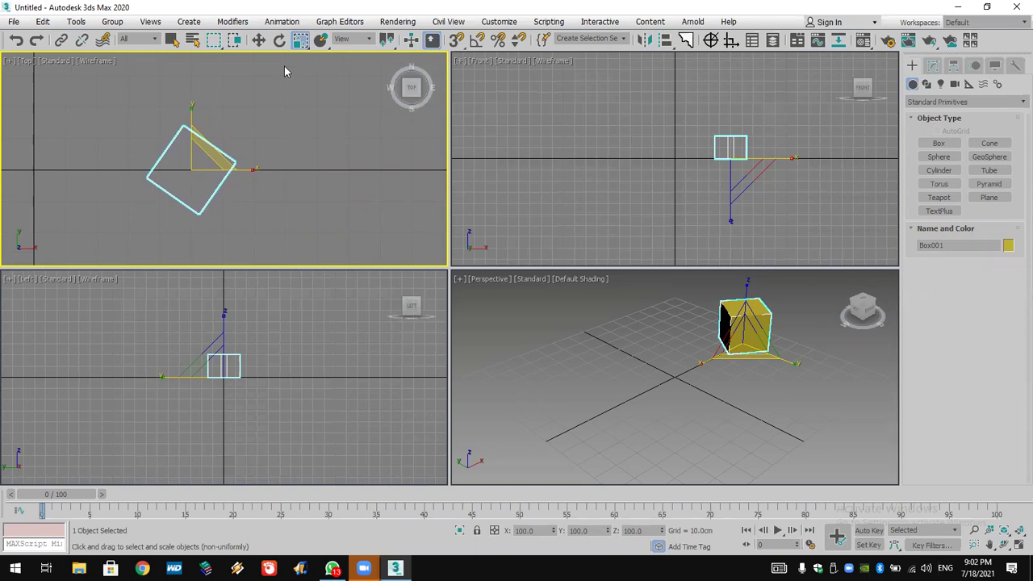
left_click(16, 40)
left_click(16, 40)
left_click(16, 41)
middle_click_drag(109, 120, 199, 144)
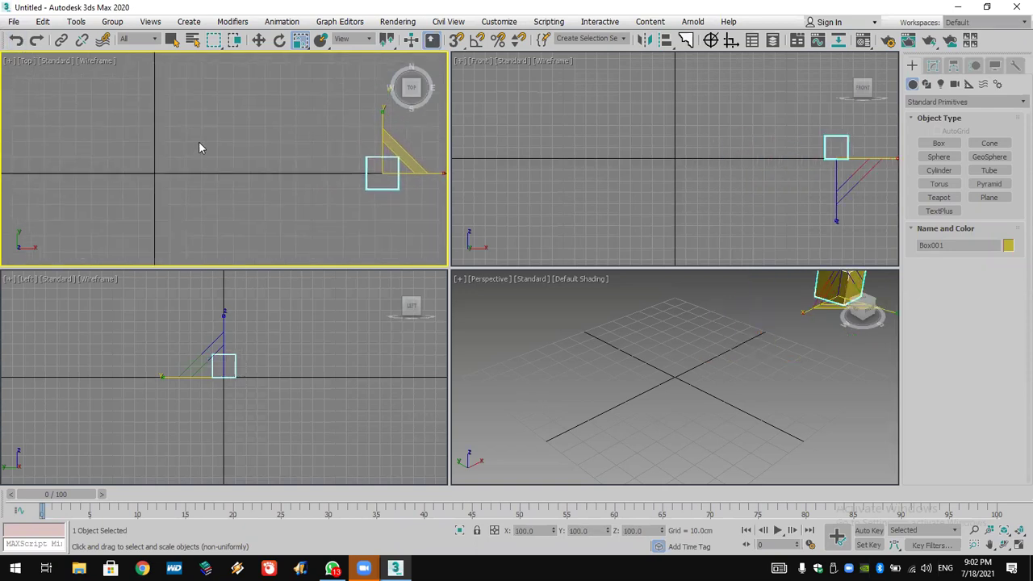
Move the cube along X in the Top view close to the world origin, to about X 0.8 cm.
left_click(259, 40)
middle_click_drag(308, 113, 278, 101)
left_click_drag(353, 159, 129, 166)
scroll(139, 175, "up", 3)
scroll(134, 194, "down", 3)
mouse_move(131, 196)
middle_mouse_down()
mouse_move(75, 179)
mouse_move(136, 189)
mouse_move(117, 193)
middle_mouse_up()
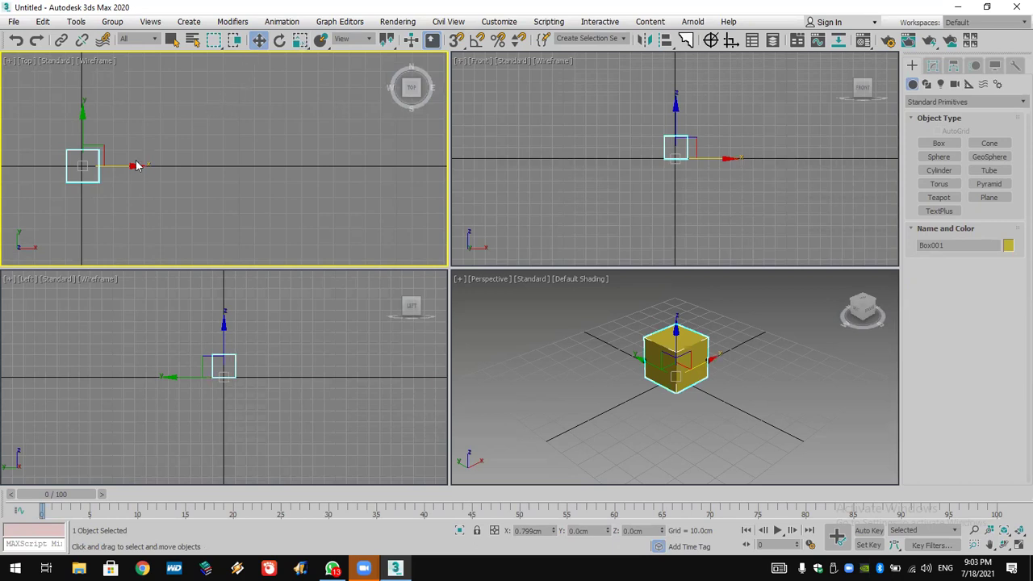
Clone the cube along X into several independent copies spaced about 46 cm apart, using the Copy option.
left_click_drag(126, 167, 202, 173, "shift")
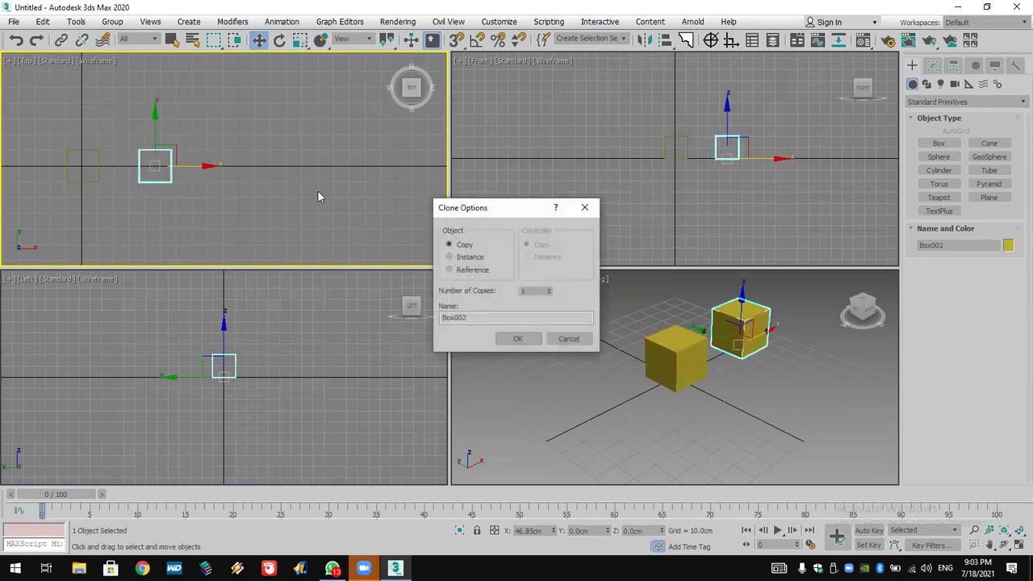
left_click_drag(494, 317, 443, 321)
left_click_drag(540, 293, 495, 293)
left_click(548, 288)
left_click_drag(491, 212, 593, 112)
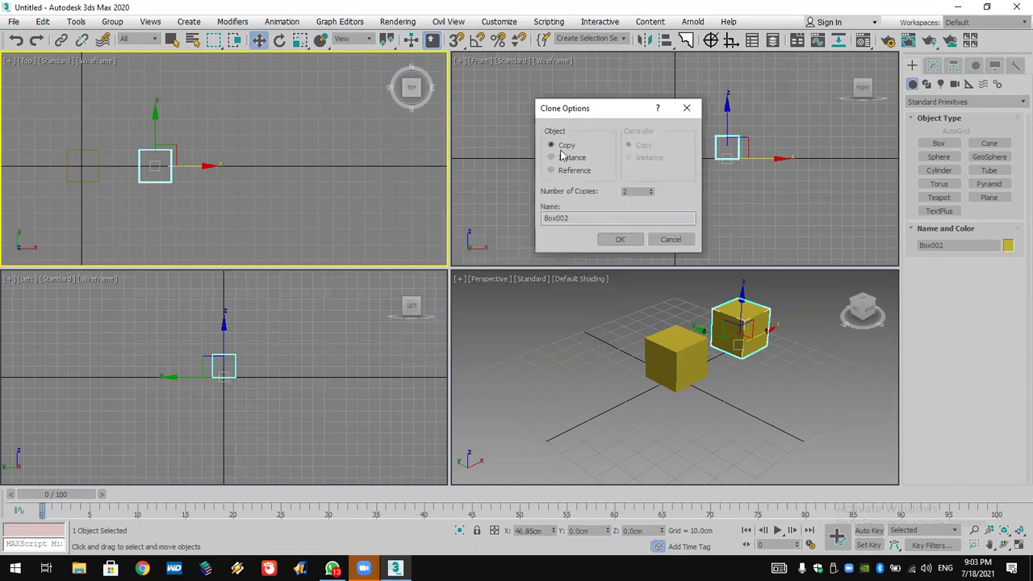
left_click(651, 189)
left_click(620, 238)
Lengthen the second box in the row, and increase the fourth box's length to 63.8 cm.
mouse_move(690, 356)
middle_mouse_down()
mouse_move(670, 385)
mouse_move(544, 416)
middle_mouse_up()
left_click(629, 417)
left_click(629, 397)
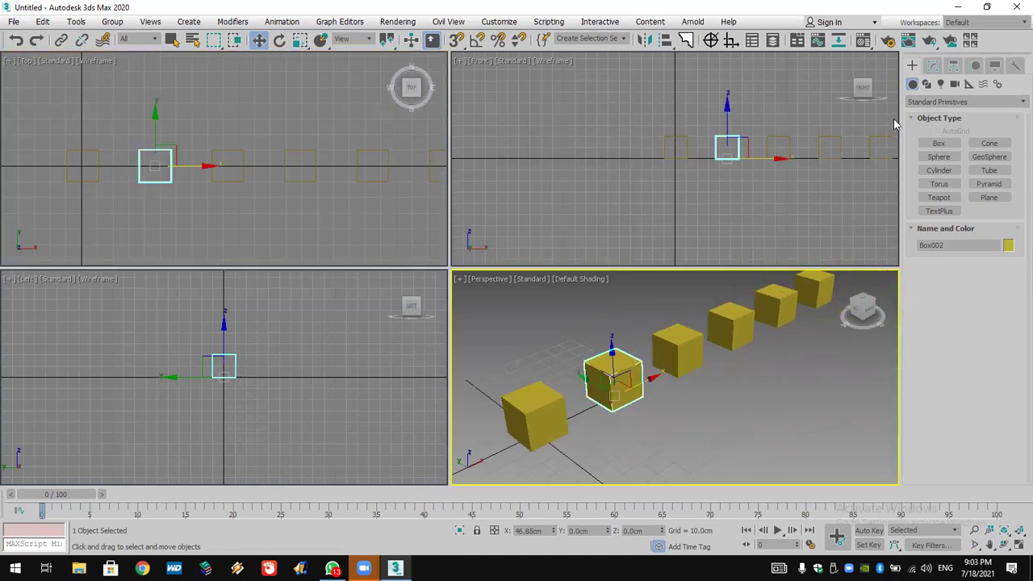
left_click(932, 65)
left_click_drag(1006, 255, 883, 211)
left_click(730, 327)
left_click_drag(1002, 255, 1002, 194)
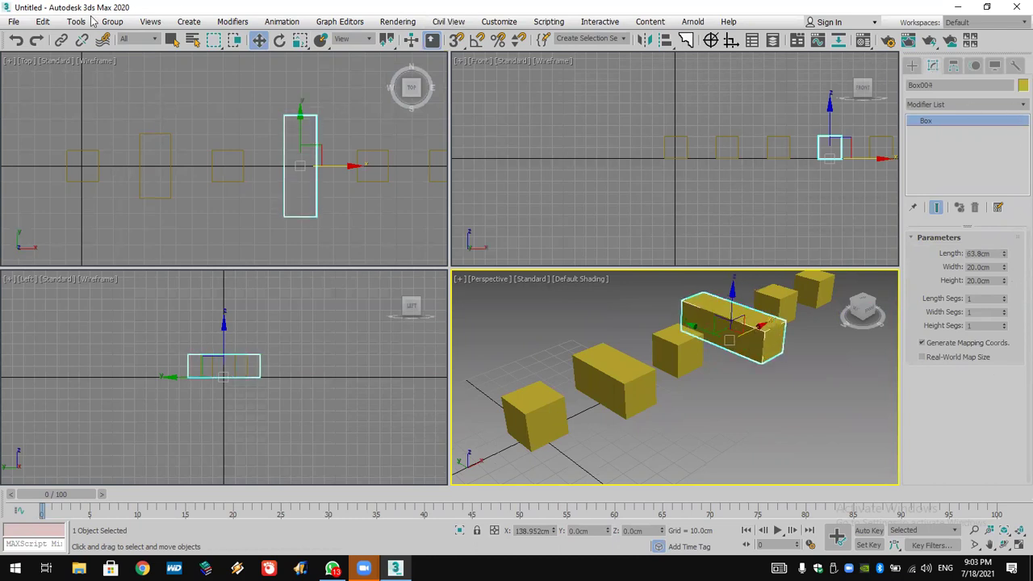
Undo the box length changes, the cloned copies and the last part of the original cube's move.
left_click(16, 40)
left_click(16, 39)
left_click(16, 39)
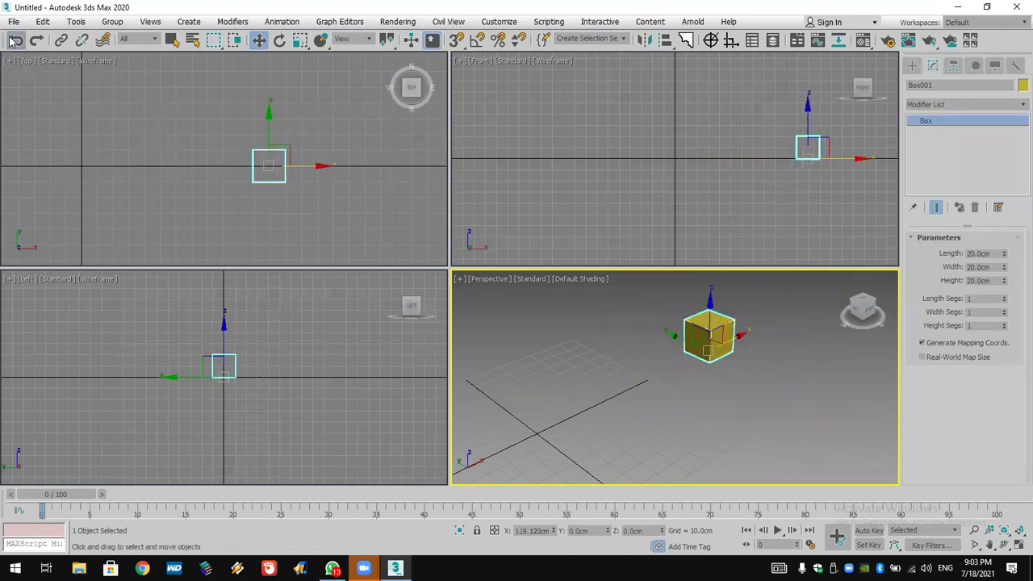
Clone the cube along X into nine linked boxes spaced about 39 cm apart, using the Instance option.
middle_click_drag(302, 166, 185, 175)
left_click_drag(185, 175, 274, 175, "shift")
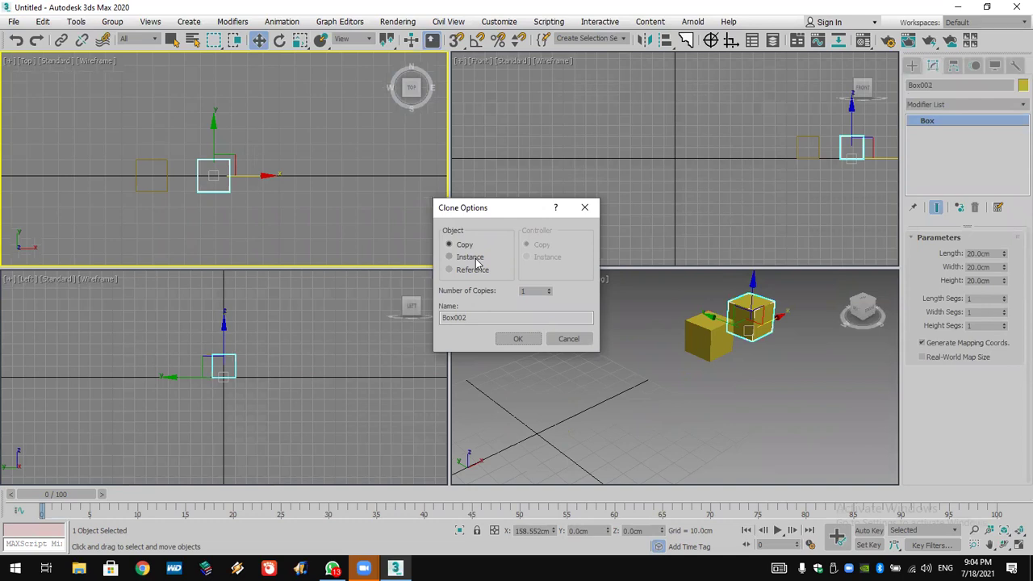
left_click(472, 258)
double_click(536, 291)
left_click(516, 339)
middle_click_drag(674, 359, 452, 435)
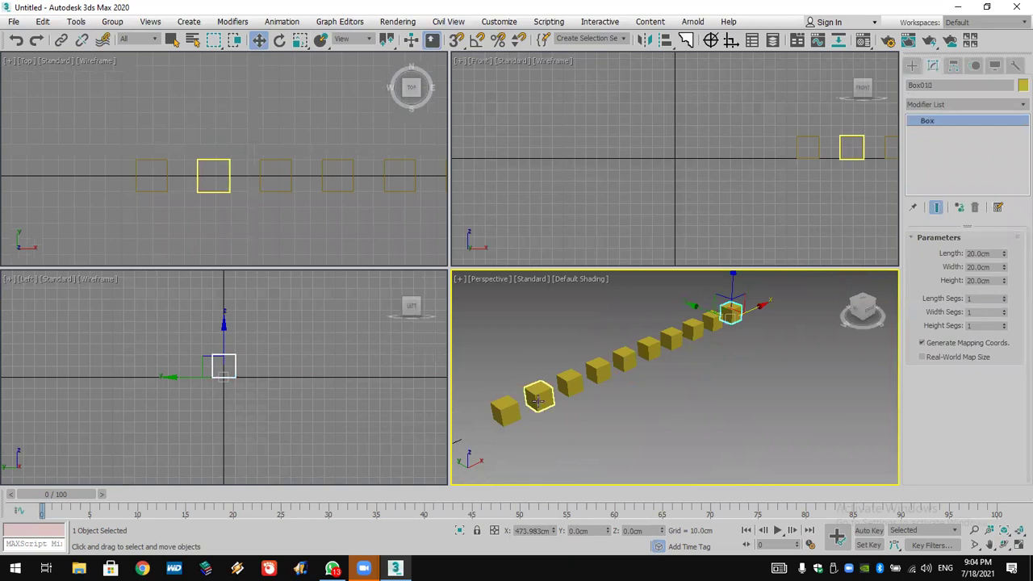
Vary the length of the fifth linked box in the row several times, ending at about 12.3 cm.
left_click(628, 359)
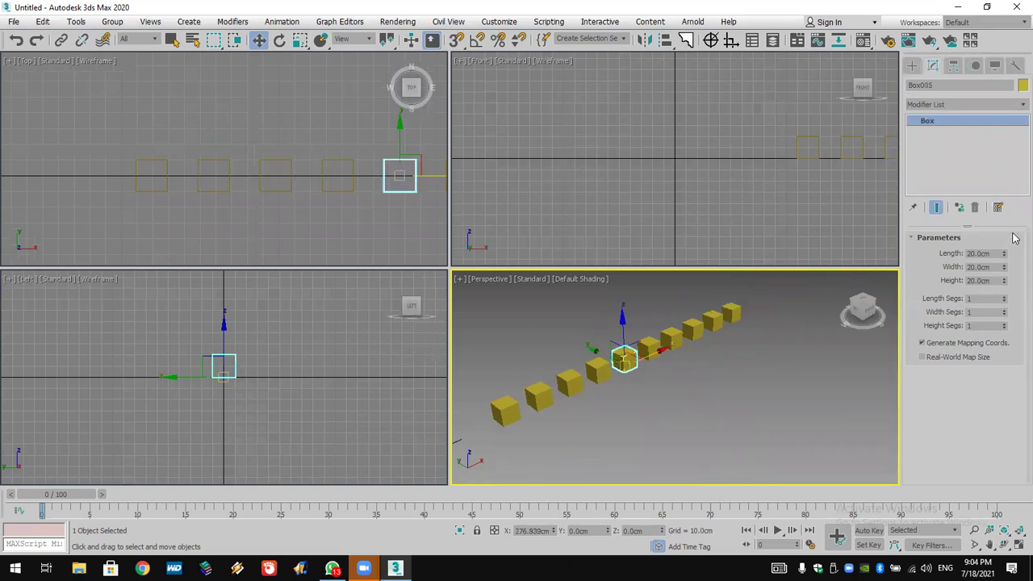
left_click_drag(1004, 253, 942, 120)
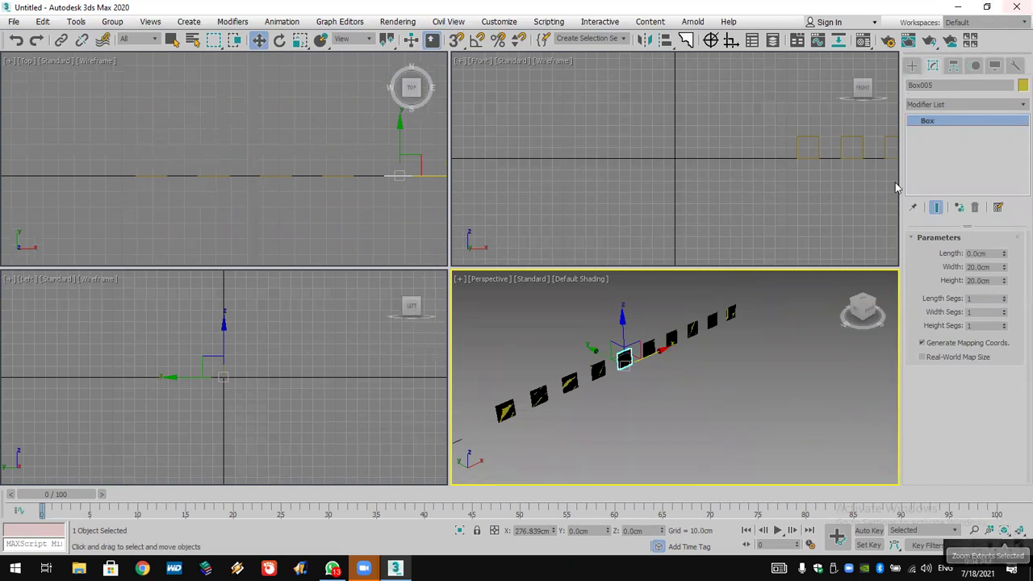
left_click_drag(1004, 253, 994, 69)
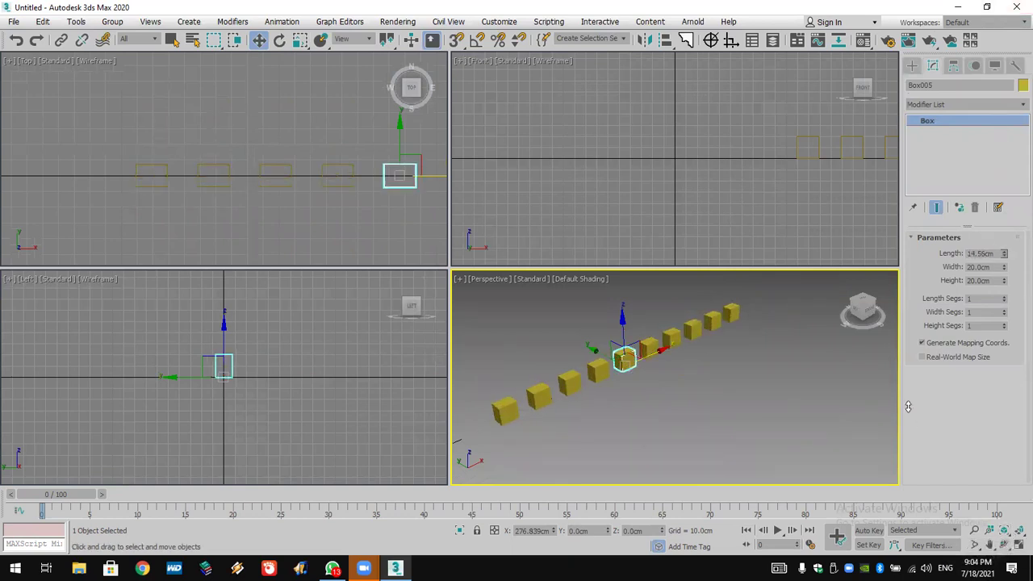
left_click_drag(1007, 256, 938, 529)
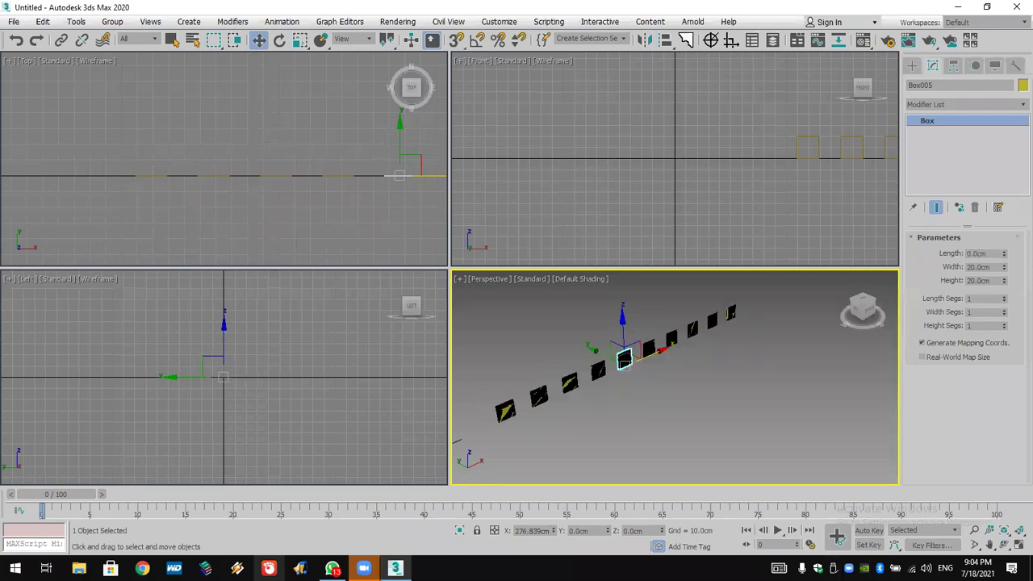
middle_click_drag(650, 383, 677, 392)
left_click_drag(1005, 254, 843, 277)
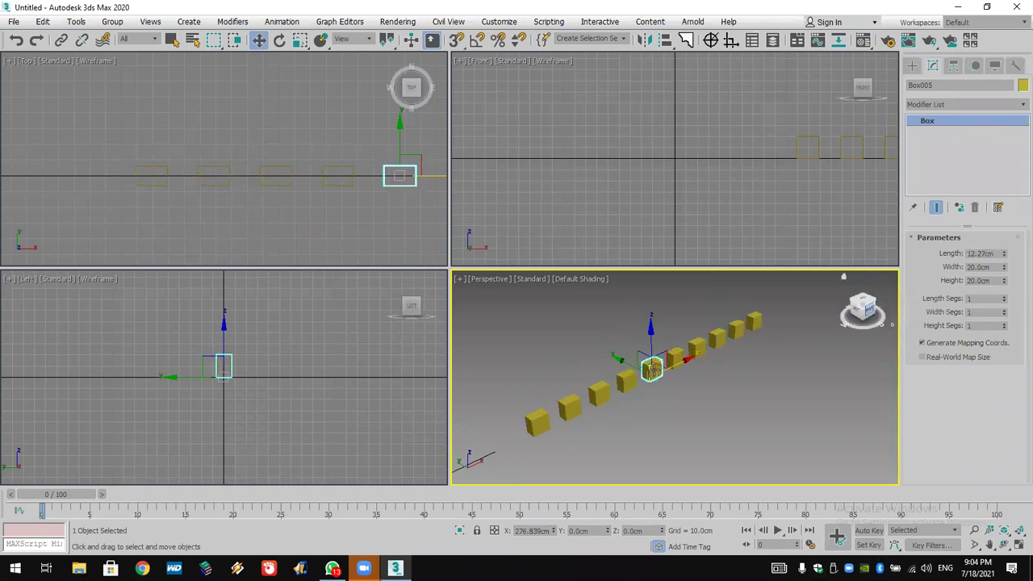
Increase the third linked box's length to about 38.3 cm, and the ninth linked box's length to about 93.4 cm.
left_click(537, 422)
left_click(599, 392)
left_click_drag(1006, 252, 988, 170)
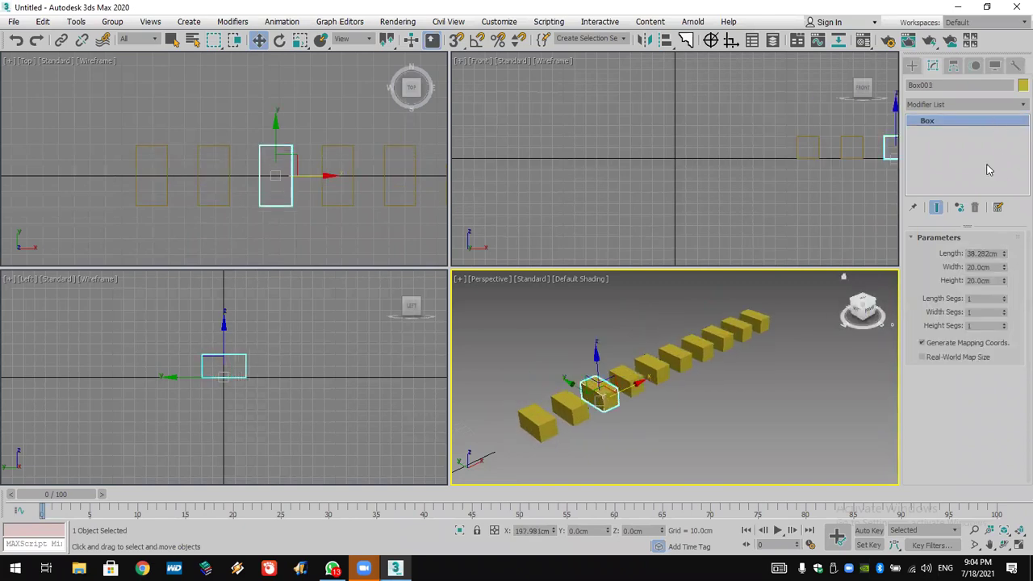
left_click(736, 328)
left_click_drag(1006, 254, 1015, 162)
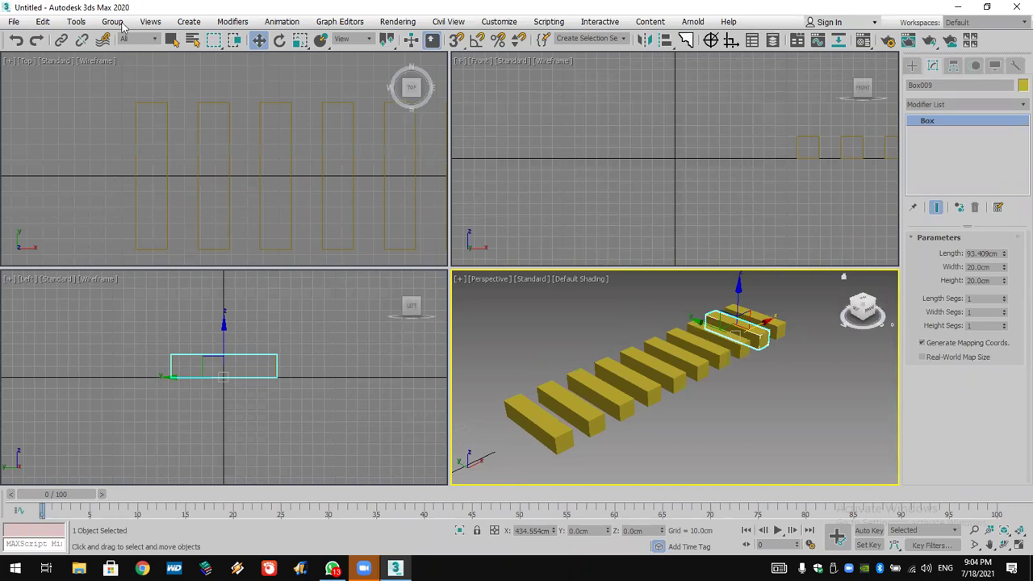
Undo the linked boxes' length changes, the instance clones and the original cube's latest move.
left_click(15, 42)
left_click(15, 41)
left_click(16, 41)
left_click(15, 41)
left_click(15, 42)
left_click(15, 41)
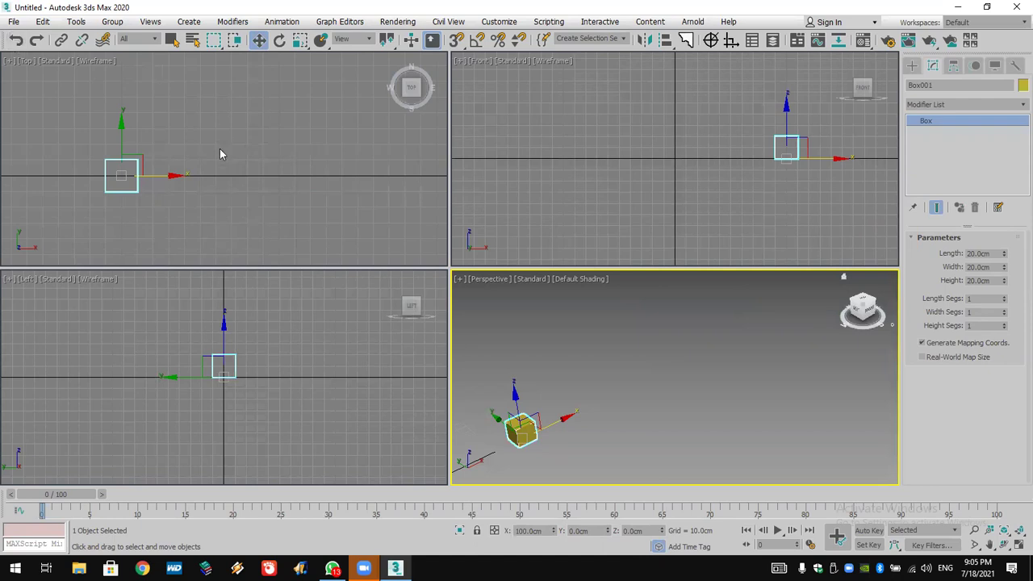
Clone the cube along X into five boxes about 45 cm apart using the Reference option, and set the original's height to 83 cm.
left_click(165, 175)
left_click_drag(166, 175, 234, 176, "shift")
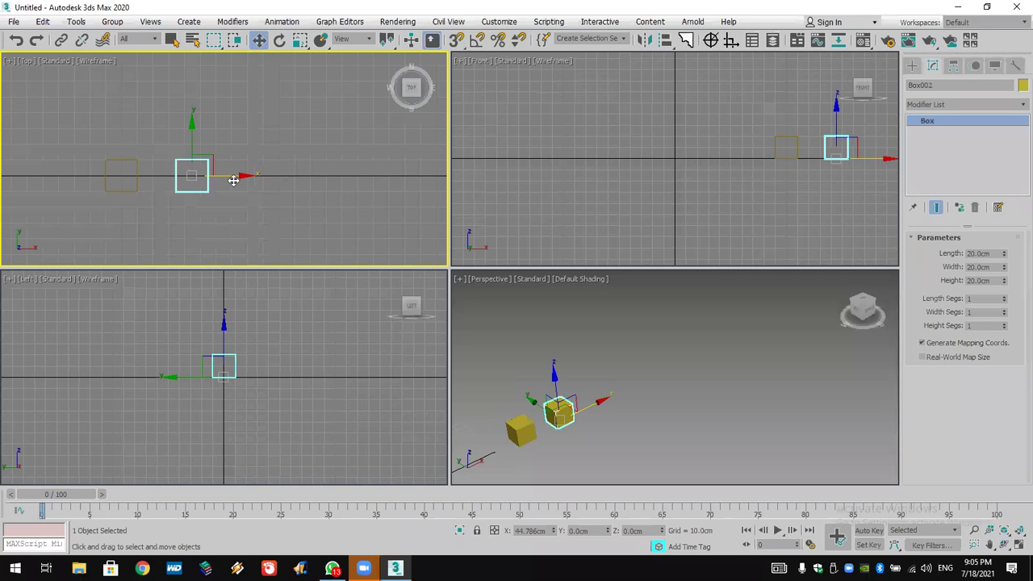
left_click(475, 271)
left_click(549, 290)
left_click(532, 338)
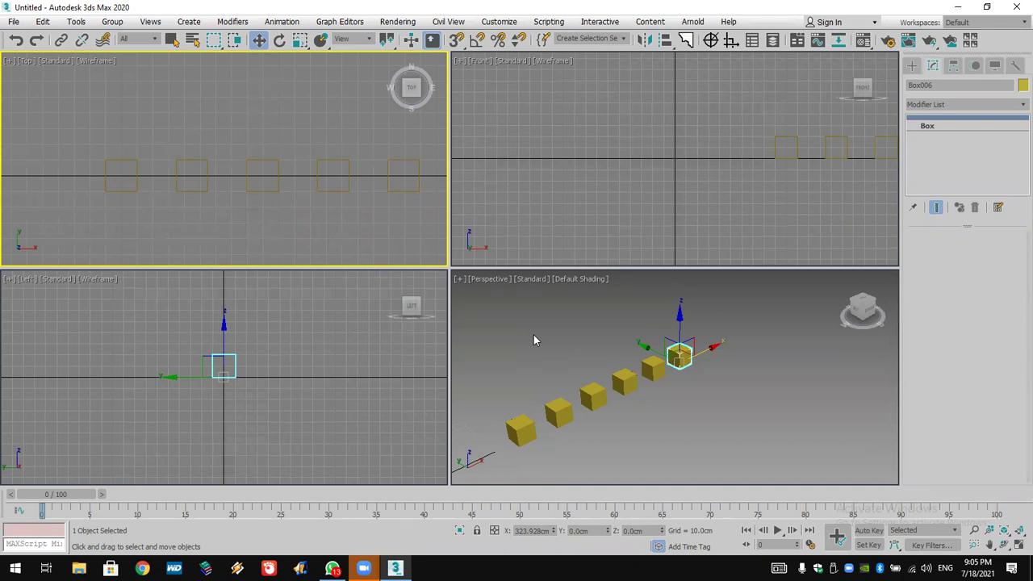
left_click(516, 426)
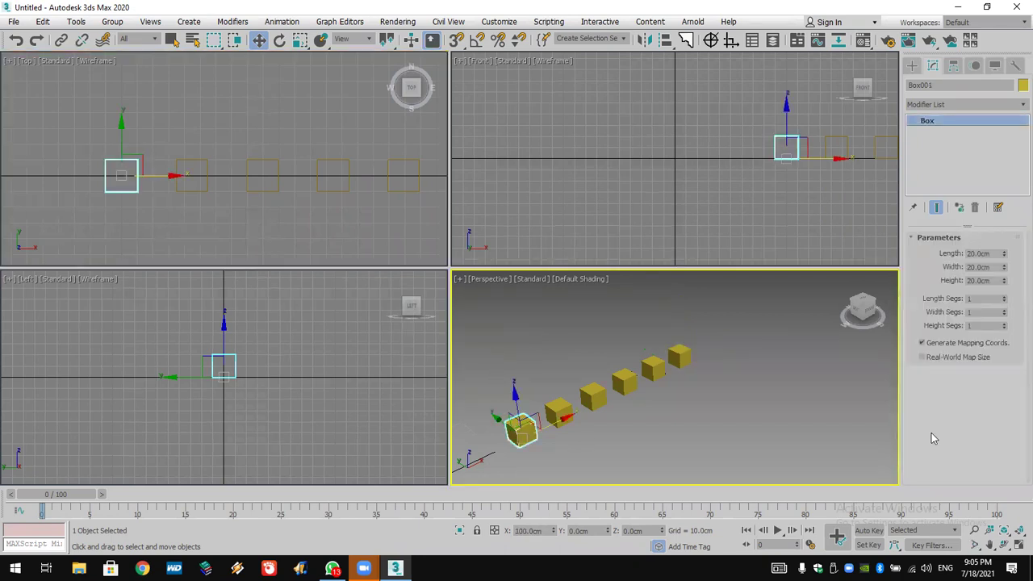
left_click_drag(1003, 280, 974, 80)
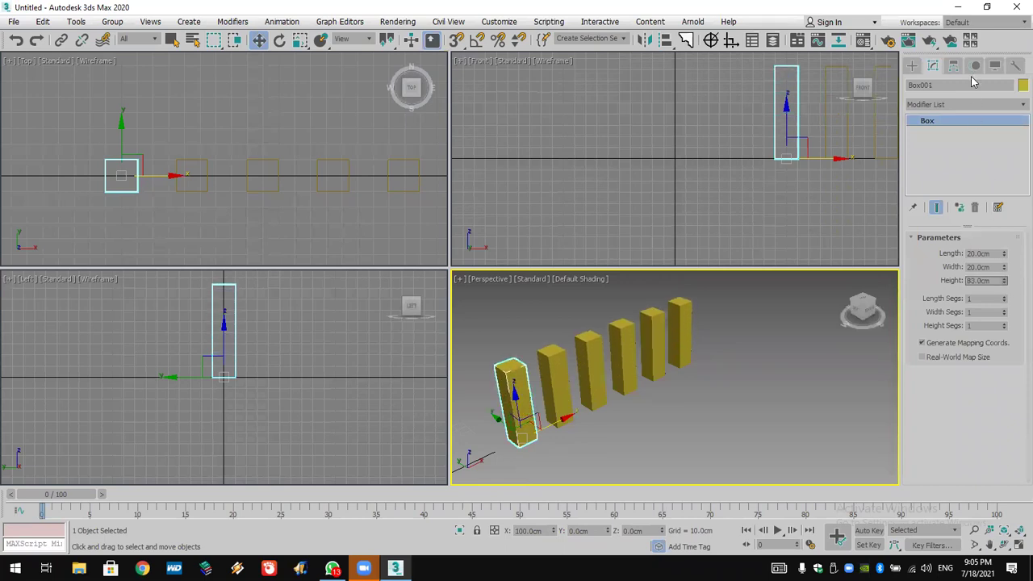
Add an Edit Mesh modifier to the fourth box in the row and switch to editing its vertices.
left_click(629, 327)
scroll(537, 279, "down", 3)
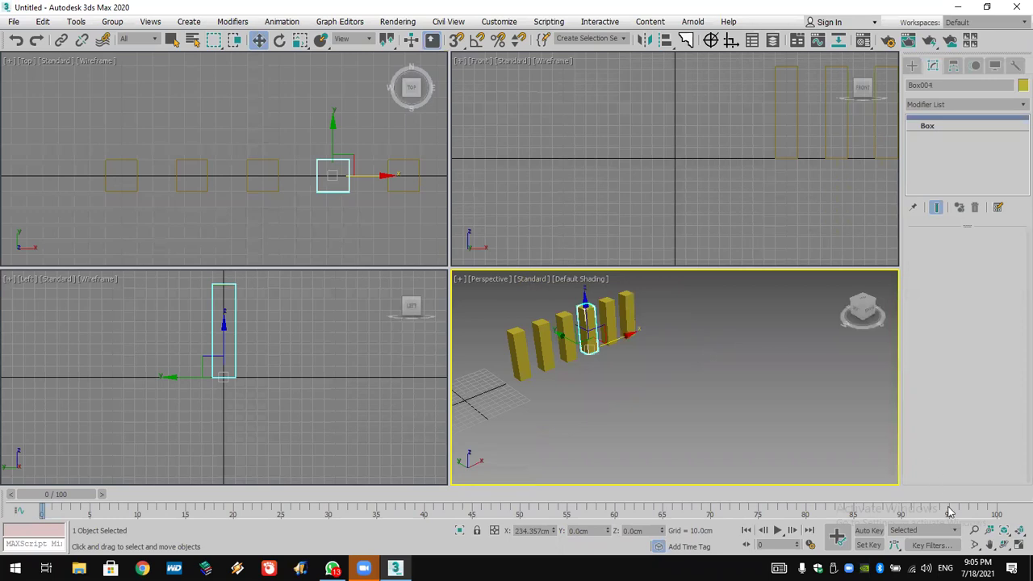
left_click(1018, 530)
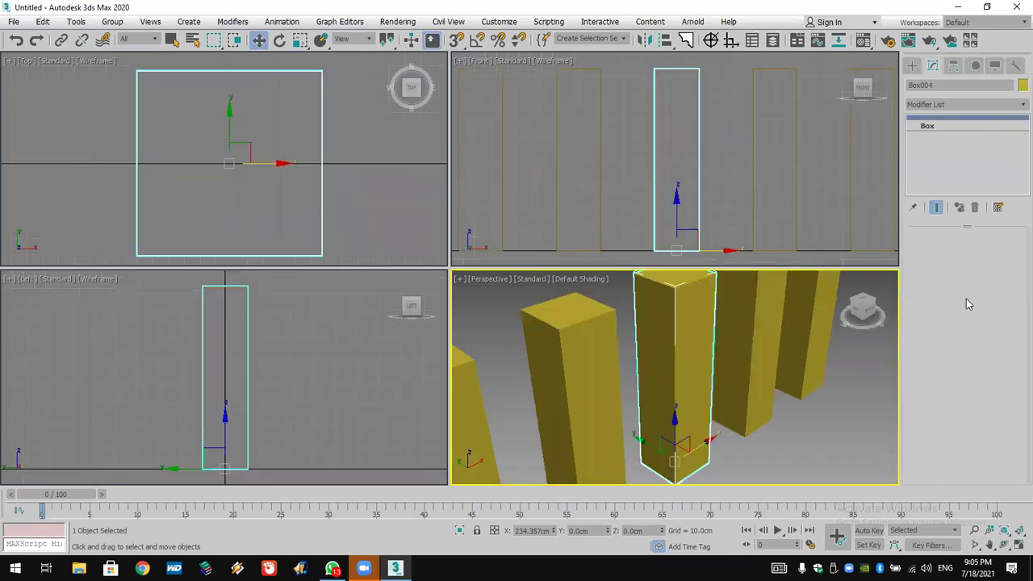
left_click(966, 103)
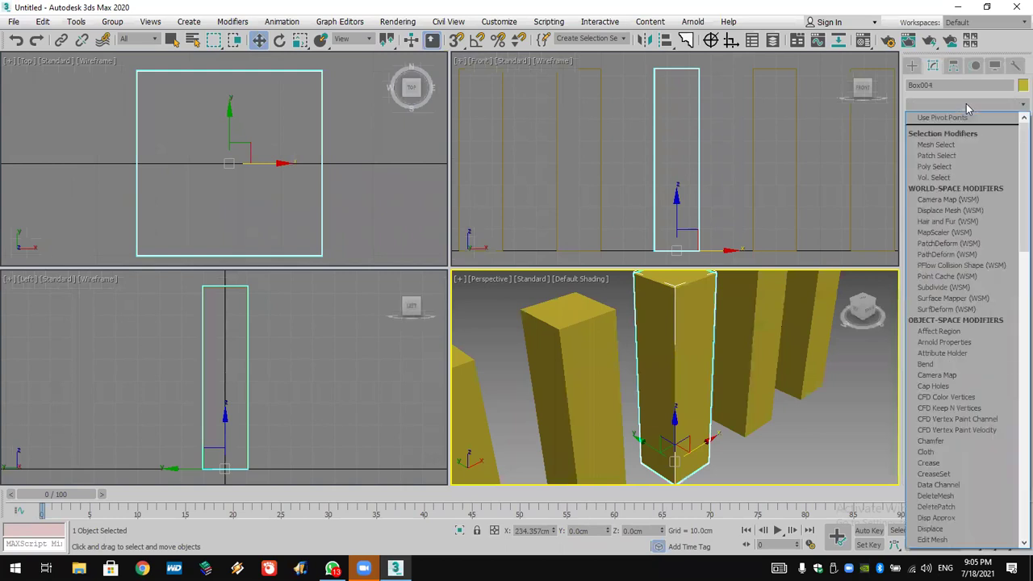
key("e")
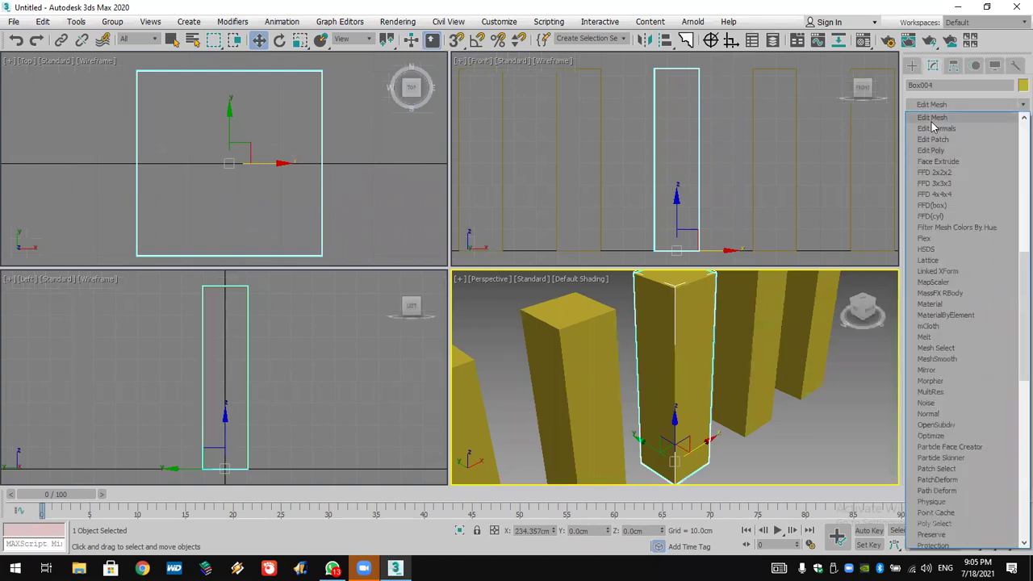
left_click(932, 119)
left_click(931, 256)
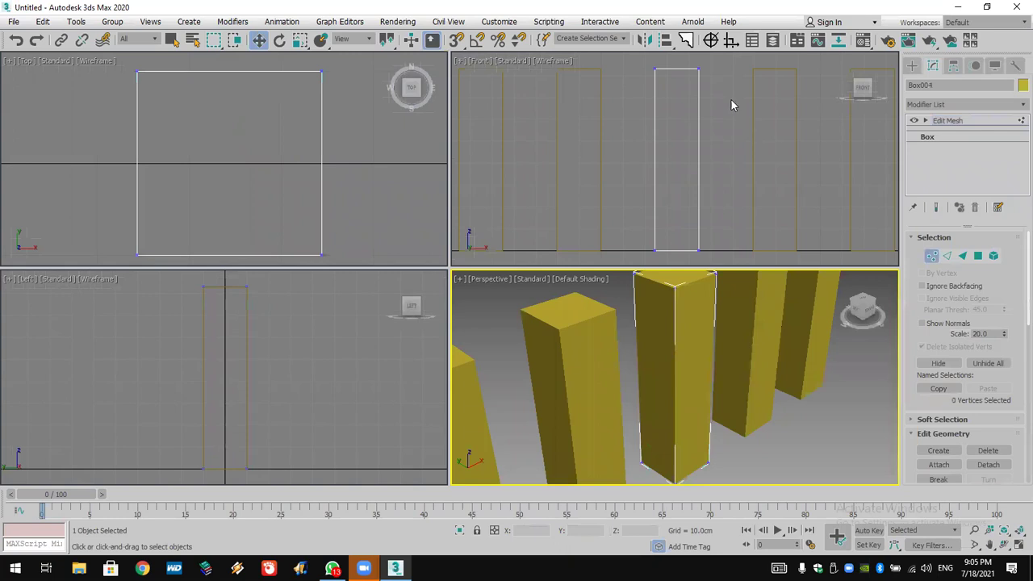
Taper the fourth box nearly to a point by scaling its four upper vertices inward, and leave vertex editing.
left_click_drag(731, 57, 637, 79)
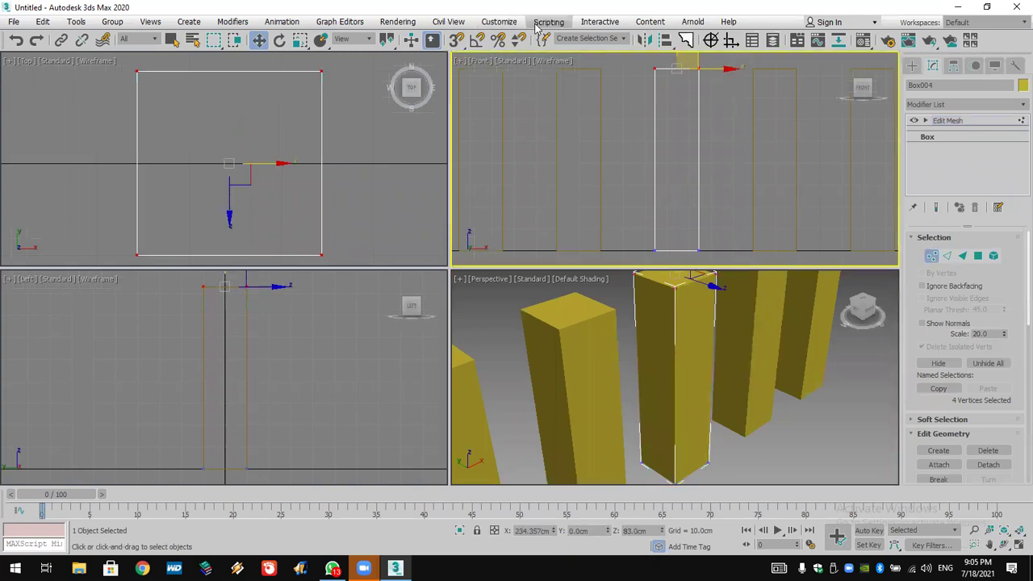
left_click(299, 39)
left_click_drag(676, 88, 700, 234)
middle_click_drag(726, 363, 748, 395, "alt")
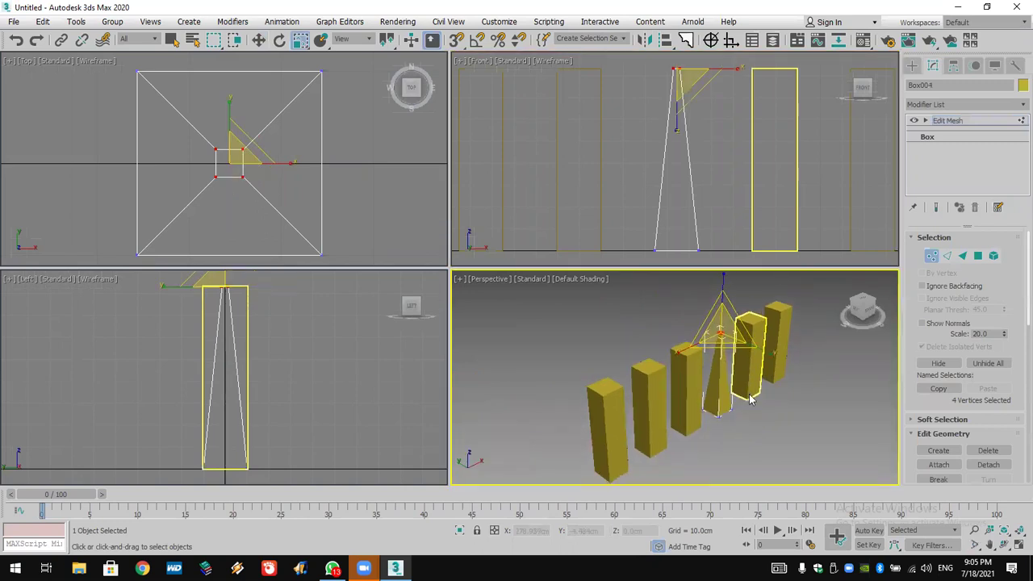
left_click(935, 257)
Shorten the first box in the row by reducing its height.
left_click(609, 404)
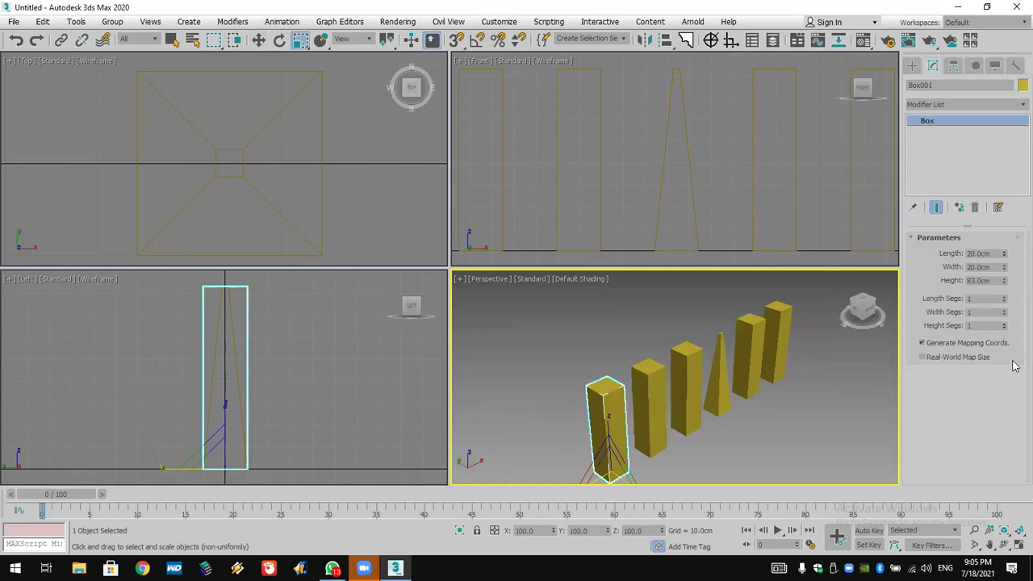
left_click_drag(1004, 280, 1006, 323)
Add an Edit Mesh modifier to the third box in the row and switch to editing its vertices.
left_click(689, 408)
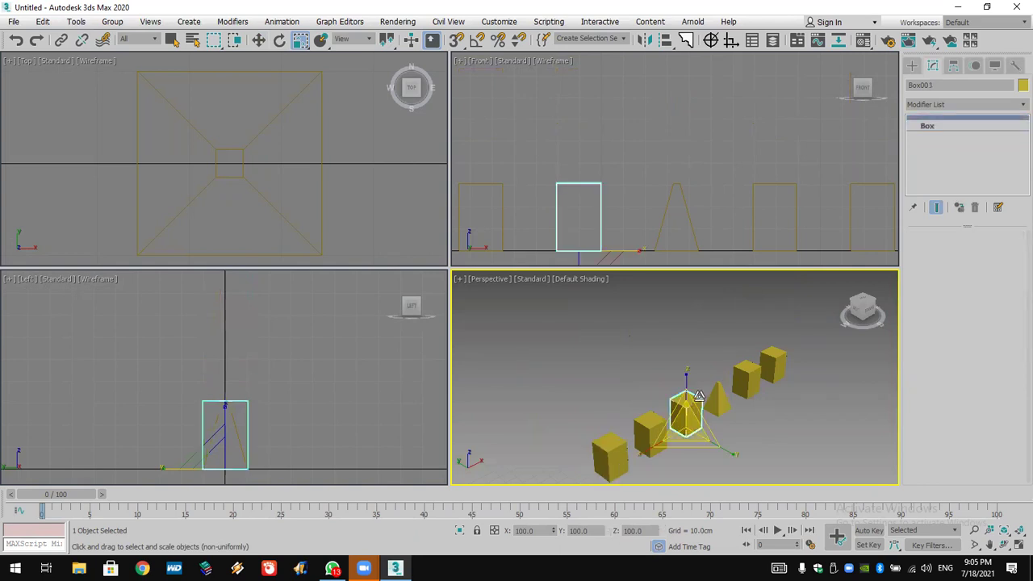
left_click(929, 105)
key("e")
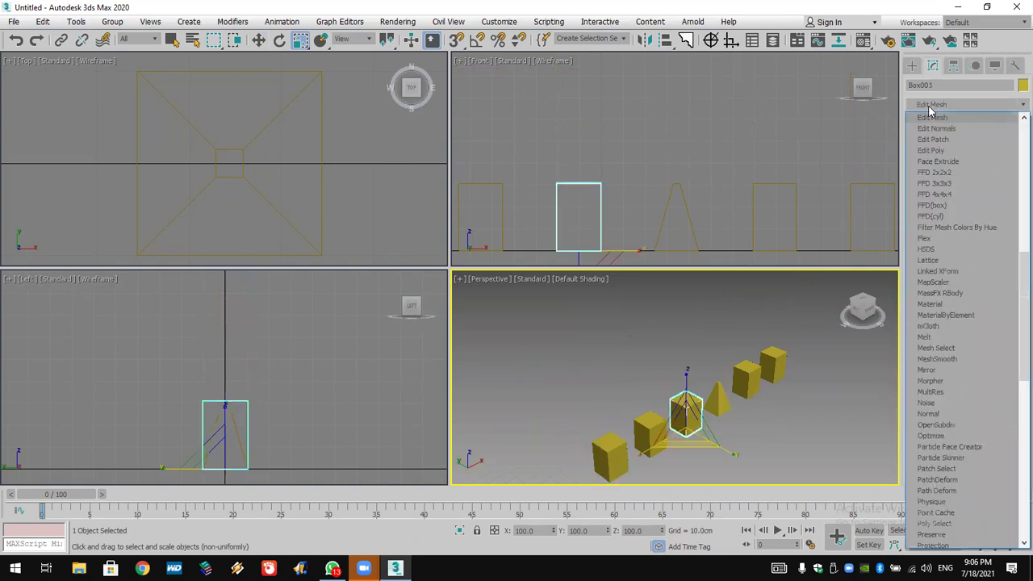
left_click(936, 118)
left_click(925, 121)
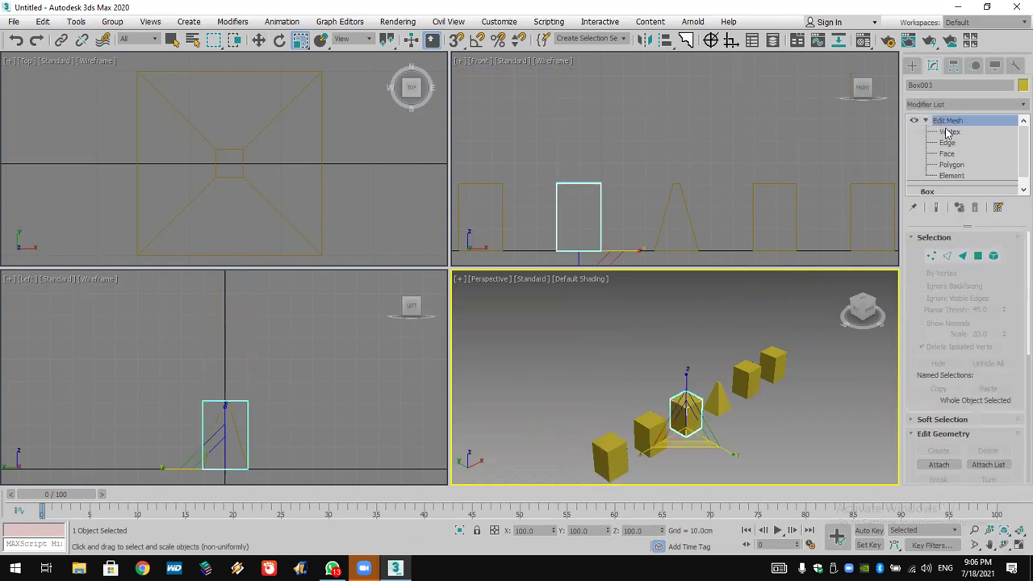
left_click(949, 131)
Flare the third box upward by scaling its four upper vertices to about 250%, and leave vertex editing.
left_click_drag(634, 148, 514, 202)
left_click_drag(583, 168, 597, 68)
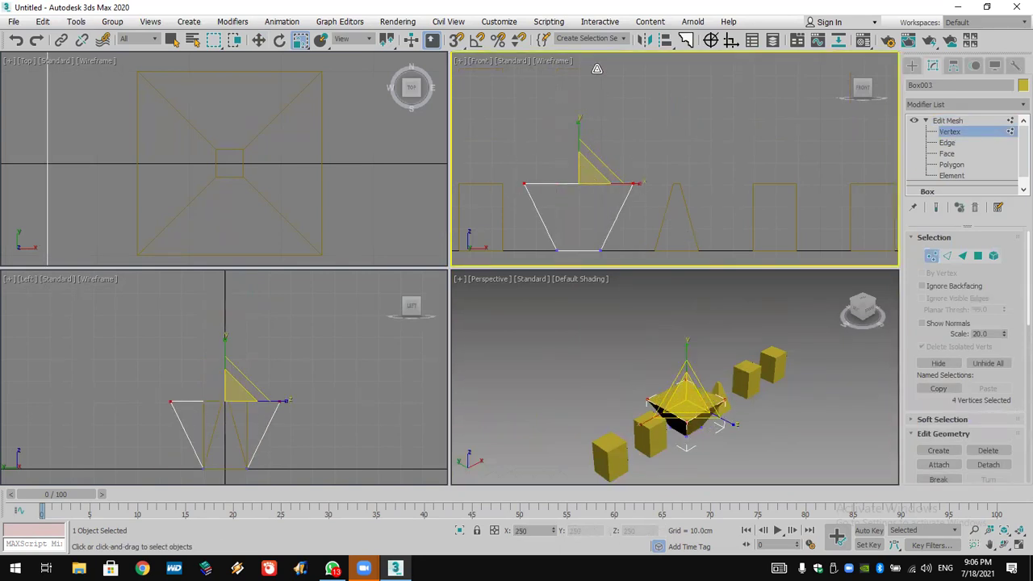
left_click(912, 65)
Increase the first box's height to about 70.6 cm.
left_click(615, 448)
left_click(932, 65)
left_click_drag(1004, 257, 1004, 188)
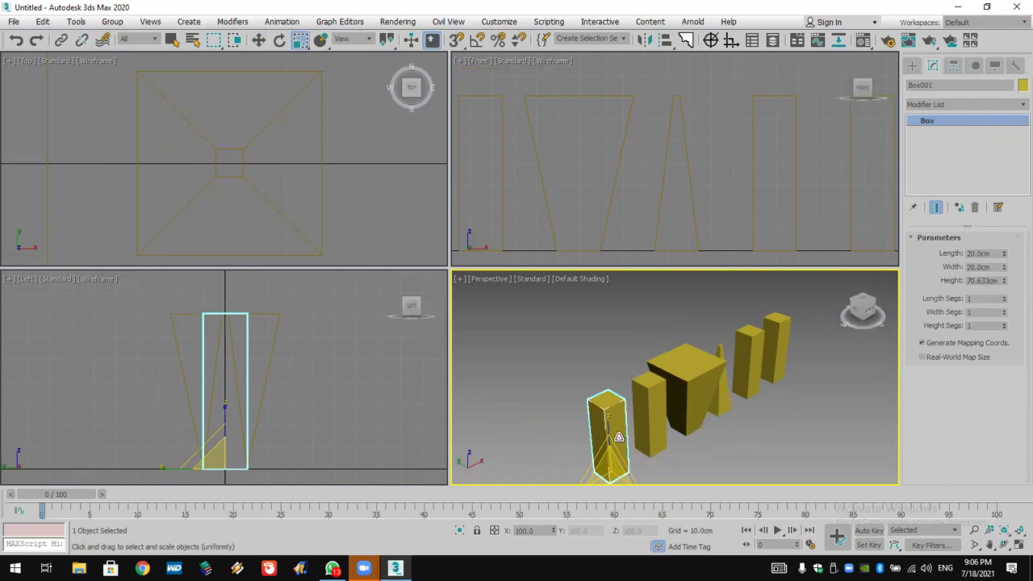
key("r")
mouse_move(738, 439)
middle_mouse_down("alt")
mouse_move(746, 438)
mouse_move(736, 431)
middle_mouse_up("alt")
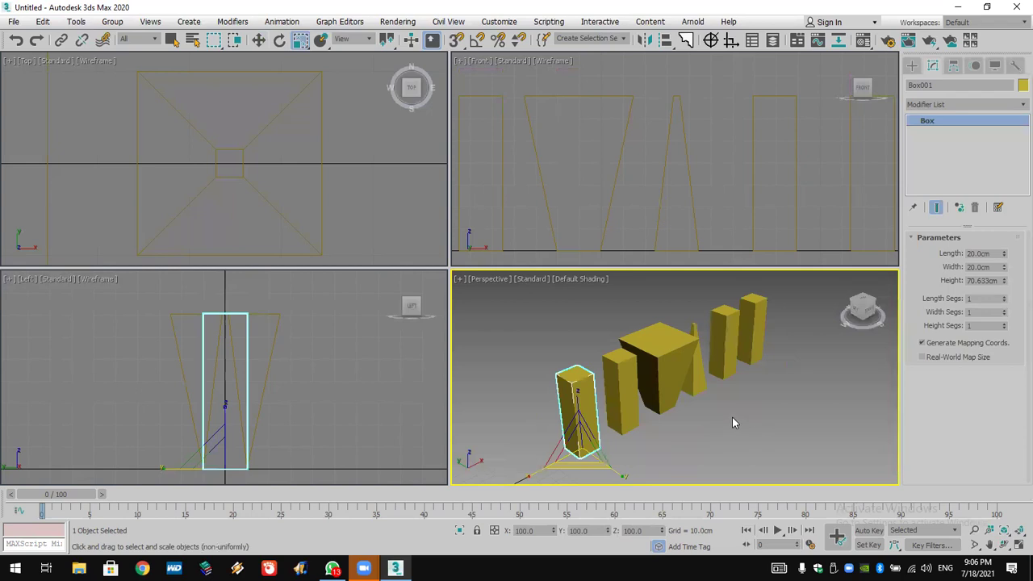
scroll(730, 416, "down", 2)
scroll(730, 417, "up", 4)
scroll(731, 417, "down", 2)
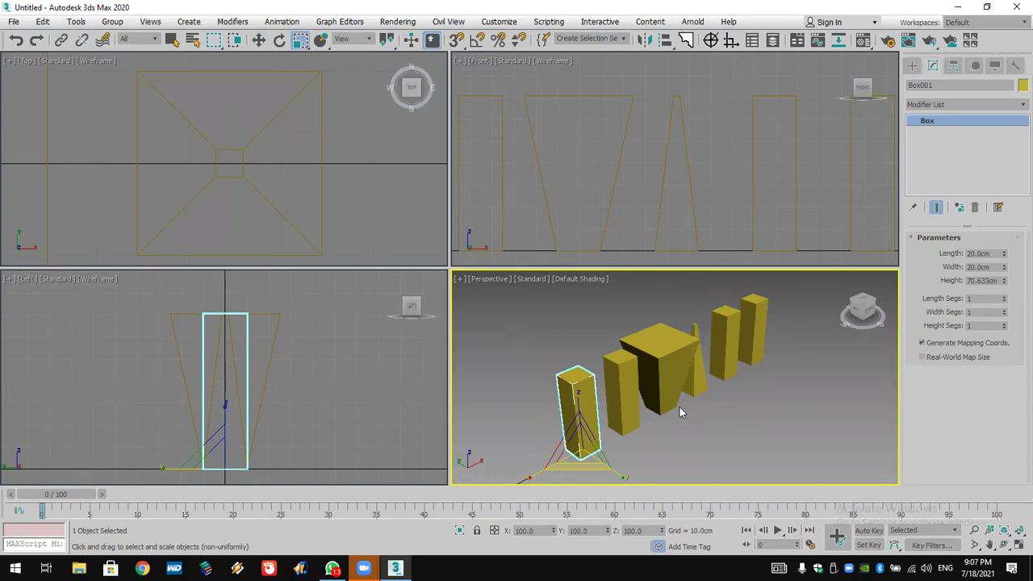
scroll(680, 409, "down", 2)
scroll(680, 411, "down", 2)
scroll(680, 412, "up", 2)
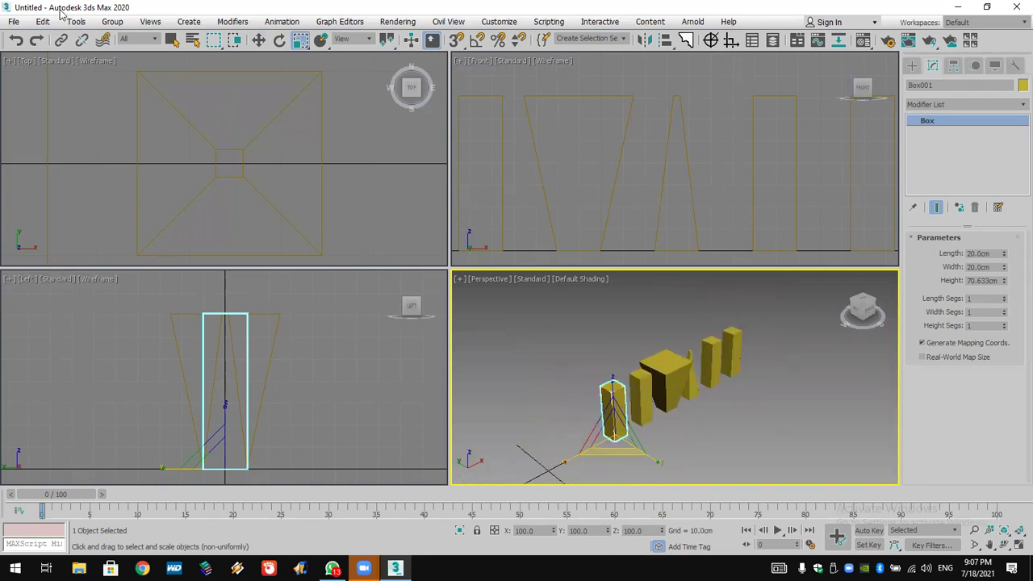
Undo the height and Edit Mesh changes, the reference clones and the original cube's last move.
left_click(16, 40)
left_click(16, 41)
left_click(16, 41)
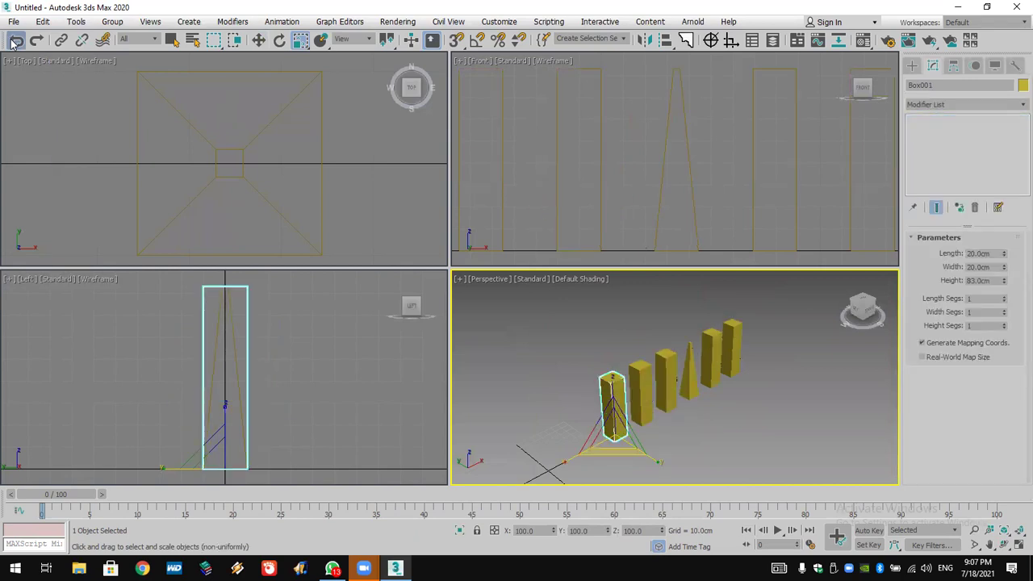
left_click(16, 40)
left_click(16, 40)
left_click(14, 41)
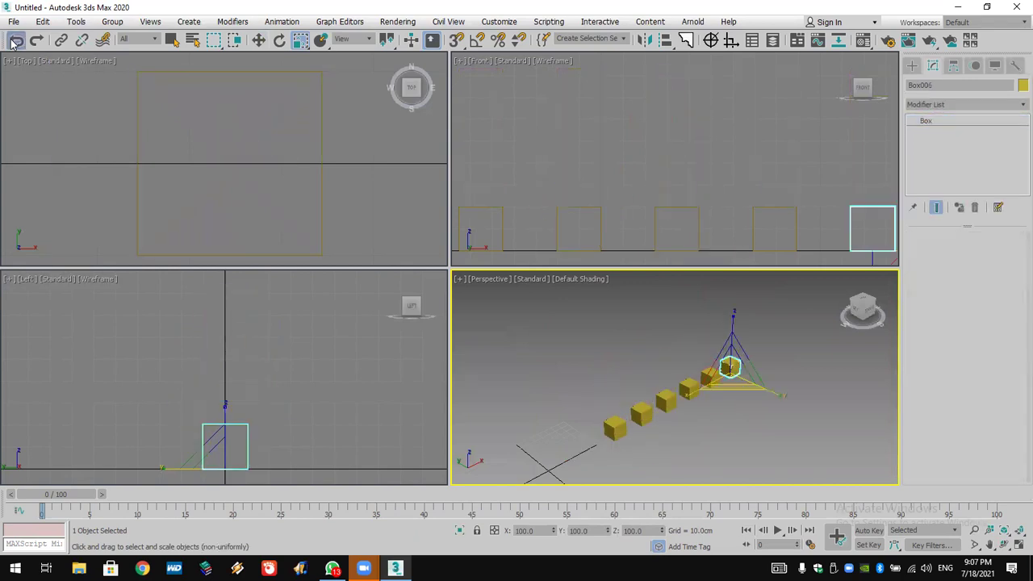
left_click(14, 41)
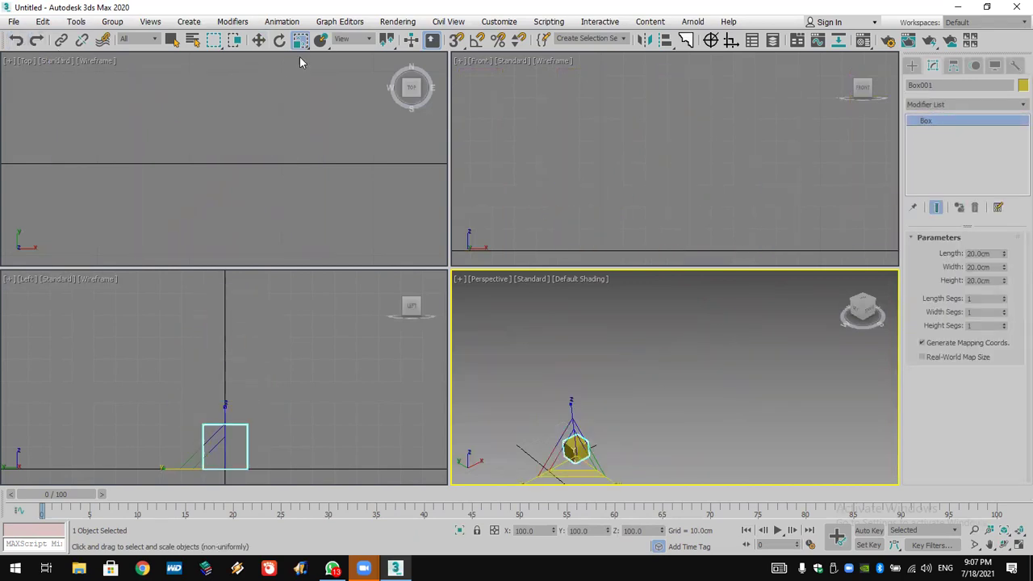
Clone the cube along X into four linked boxes spaced about 52 cm apart, using the Instance option.
left_click(258, 40)
middle_click_drag(310, 138, 310, 134)
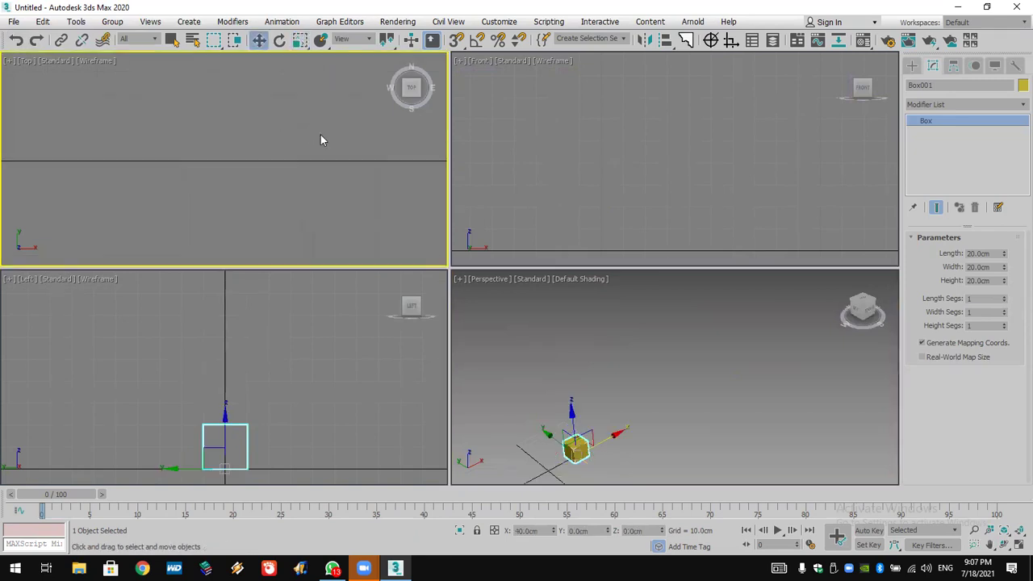
scroll(170, 176, "down", 3)
middle_click_drag(170, 175, 195, 158)
left_click_drag(159, 161, 223, 164, "shift")
left_click(469, 258)
left_click_drag(551, 289, 552, 288)
left_click(518, 338)
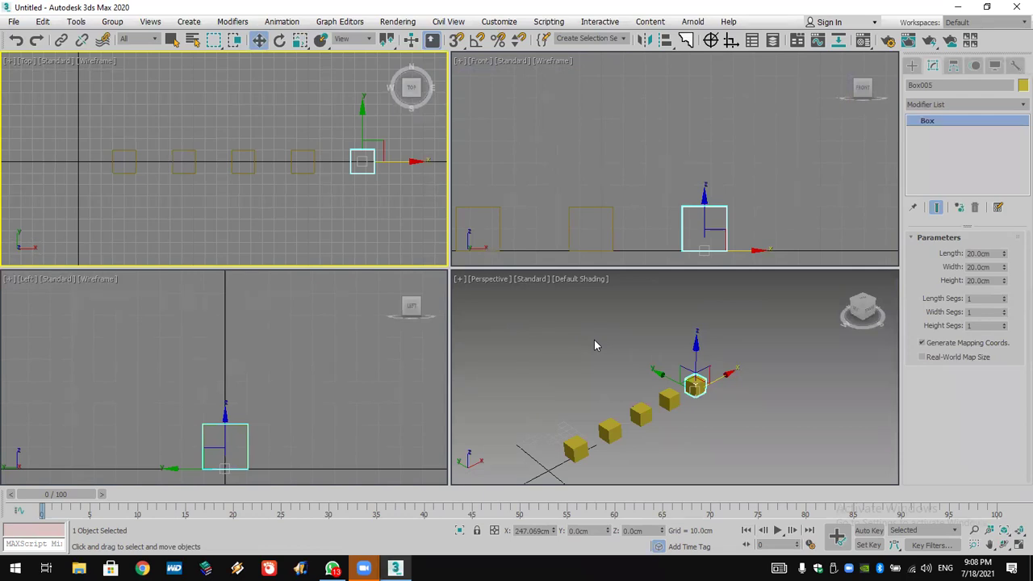
Select the third box in the row of linked cubes.
middle_click_drag(626, 443, 667, 407)
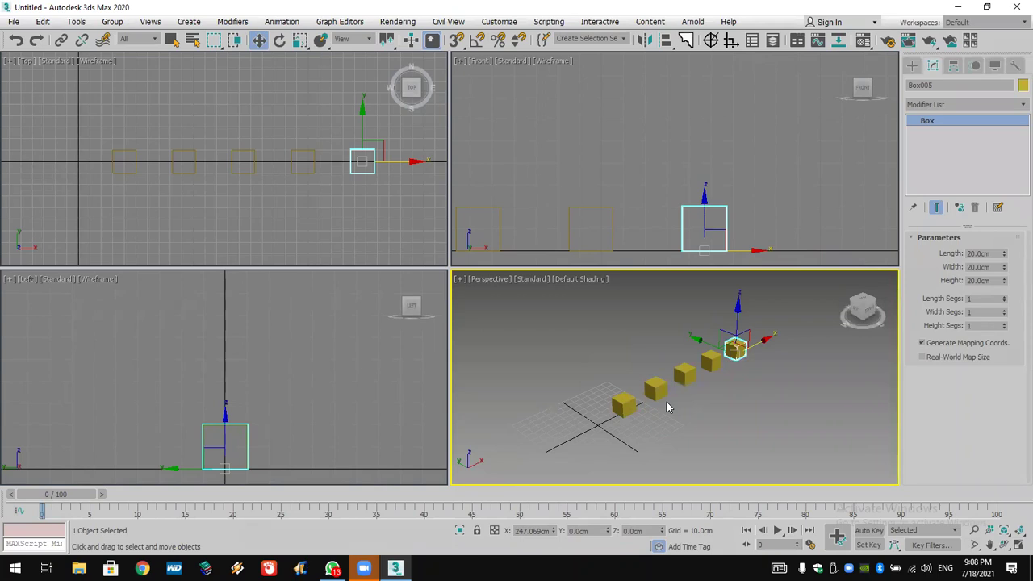
left_click(722, 401)
left_click(685, 374)
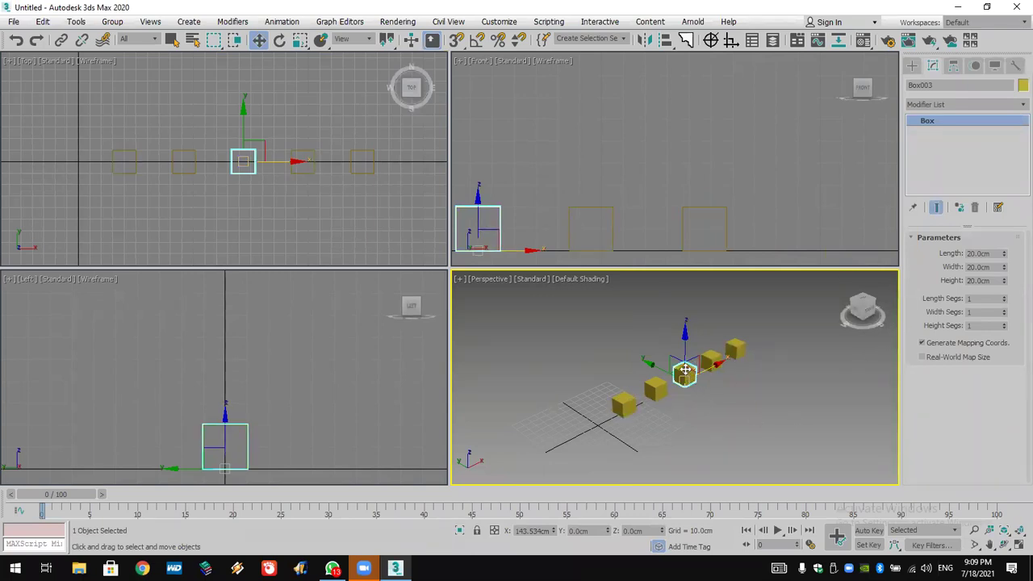
Make the third and second boxes in the row unique and increase the second box's length to about 312.8 cm.
left_click(960, 209)
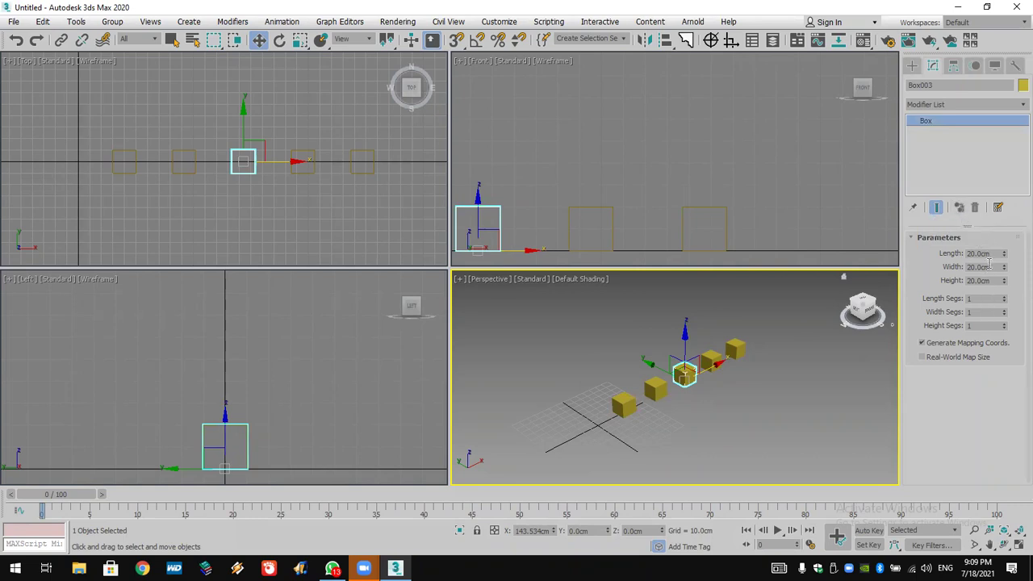
left_click(669, 409)
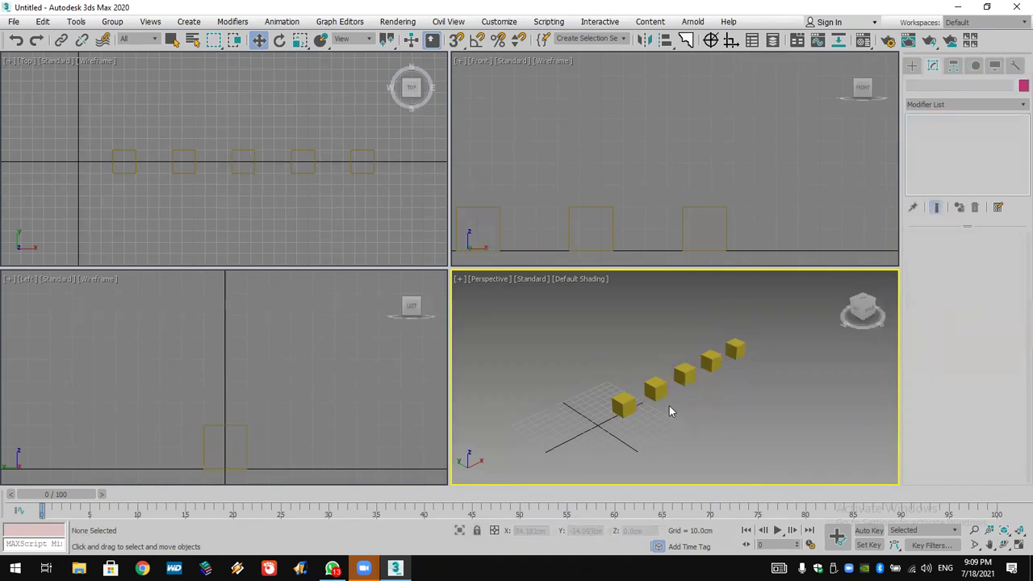
left_click(660, 392)
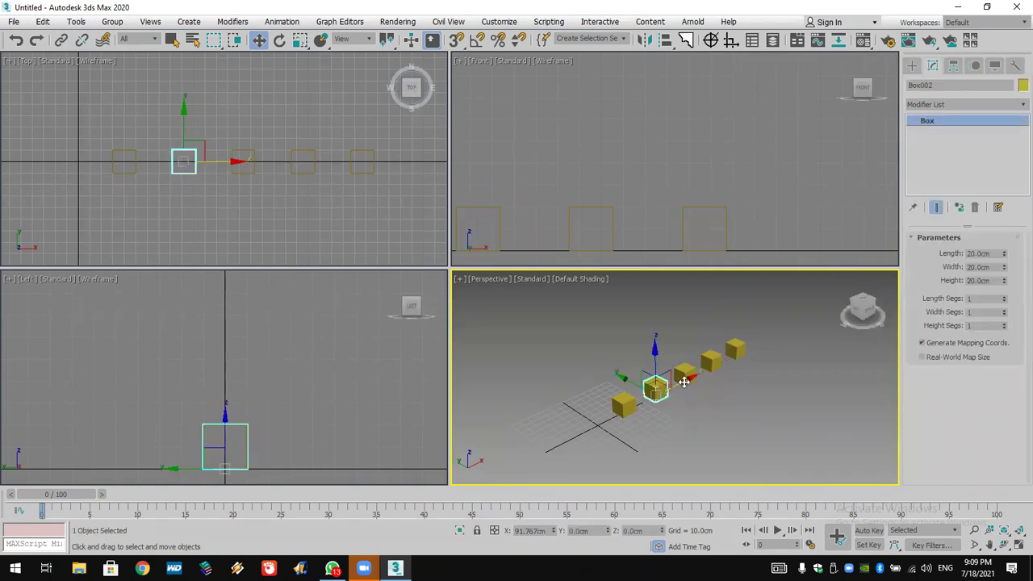
left_click(959, 209)
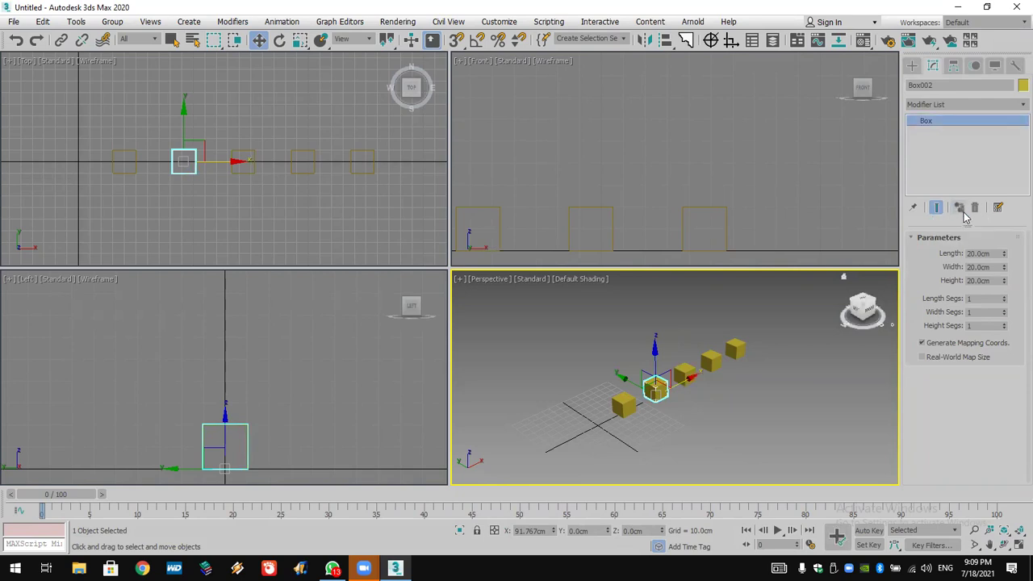
left_click_drag(1004, 254, 1005, 177)
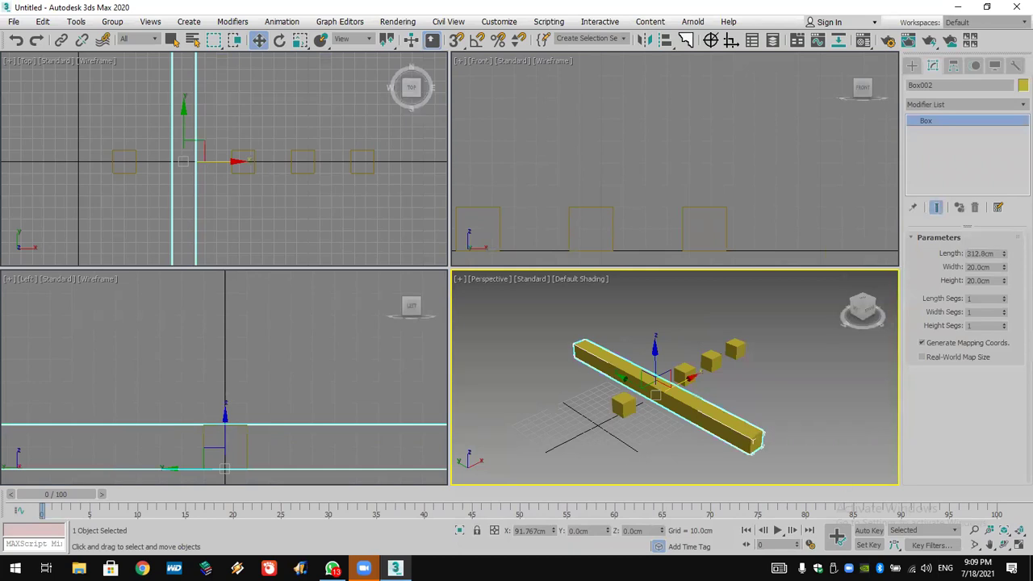
Increase the first box's length to about 81.6 cm and compare the effect on all five boxes.
left_click(626, 403)
left_click_drag(1003, 255, 926, 228)
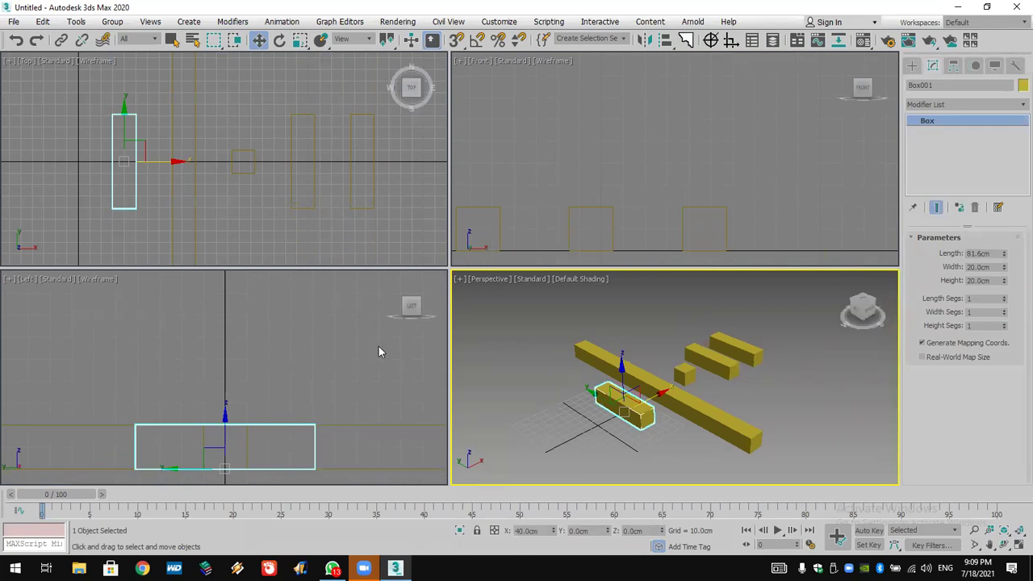
left_click(1016, 530)
scroll(516, 409, "down", 10)
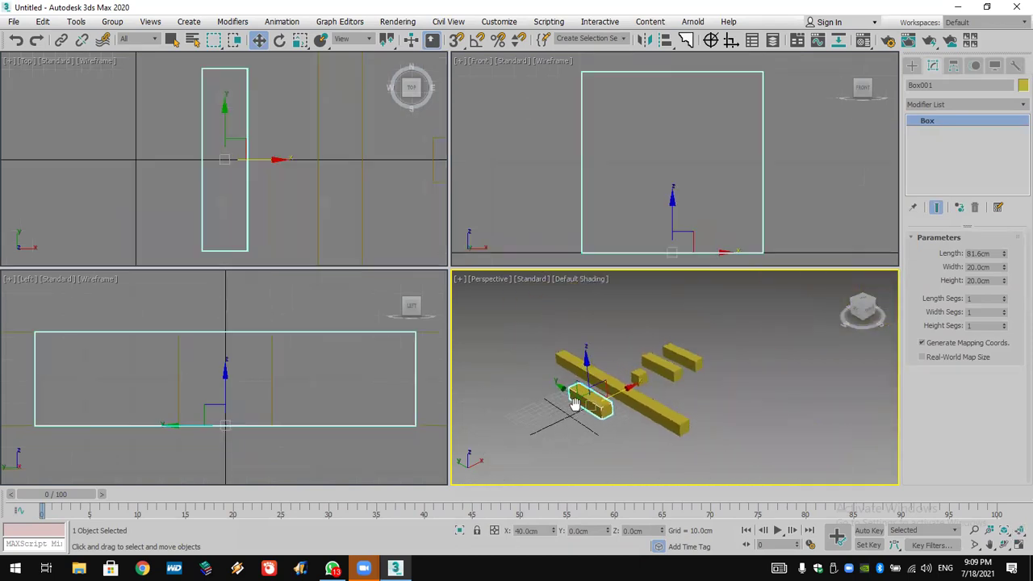
scroll(604, 408, "up", 2)
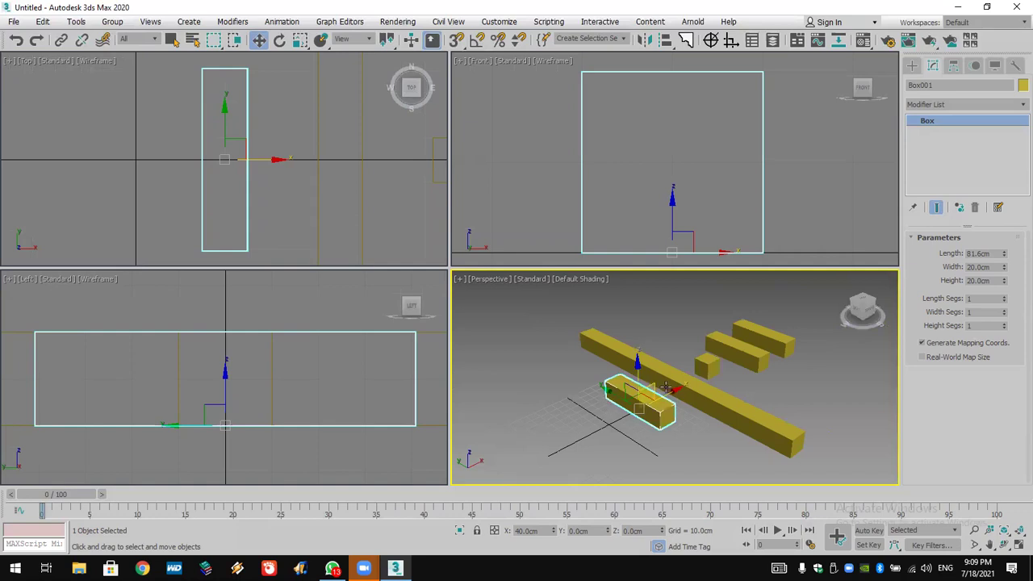
scroll(612, 404, "down", 4)
scroll(621, 393, "up", 3)
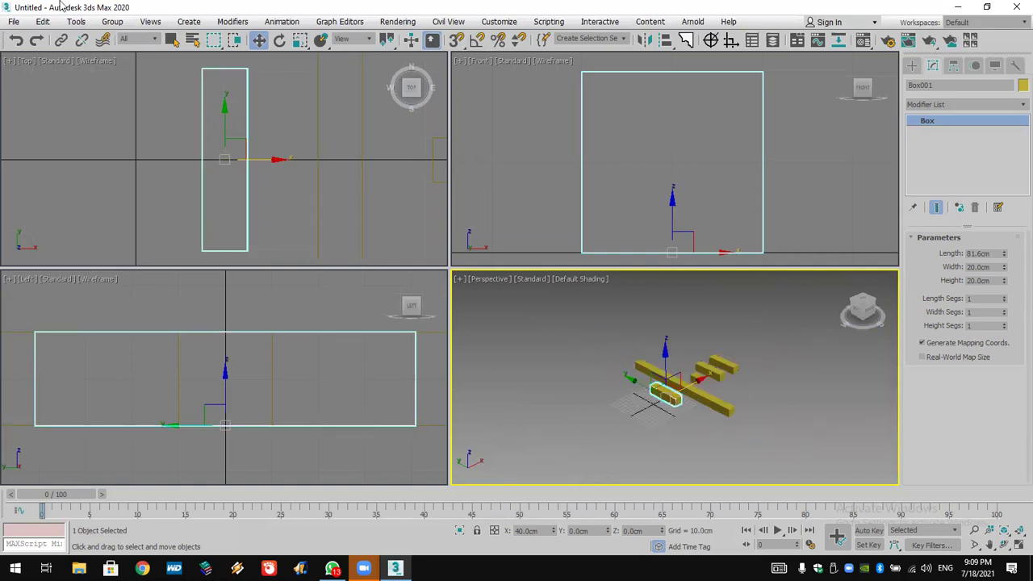
Reset the scene without saving the changes.
left_click(13, 22)
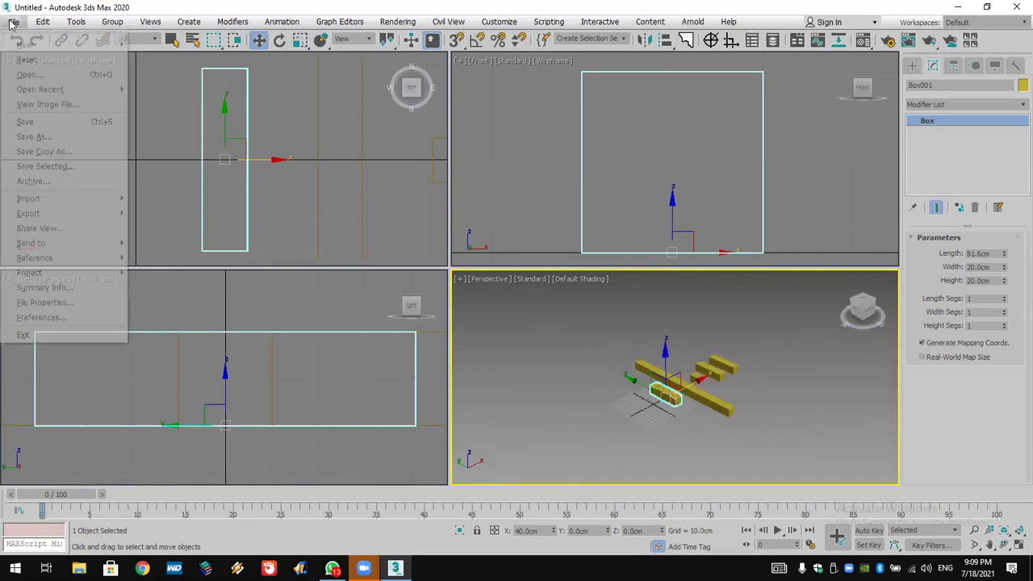
left_click(27, 59)
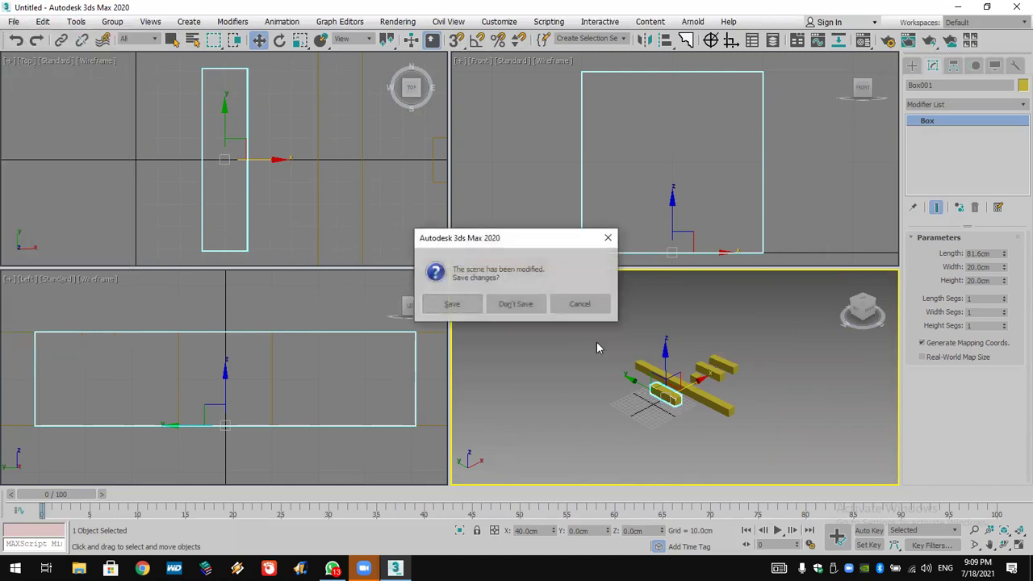
left_click(528, 304)
left_click(477, 304)
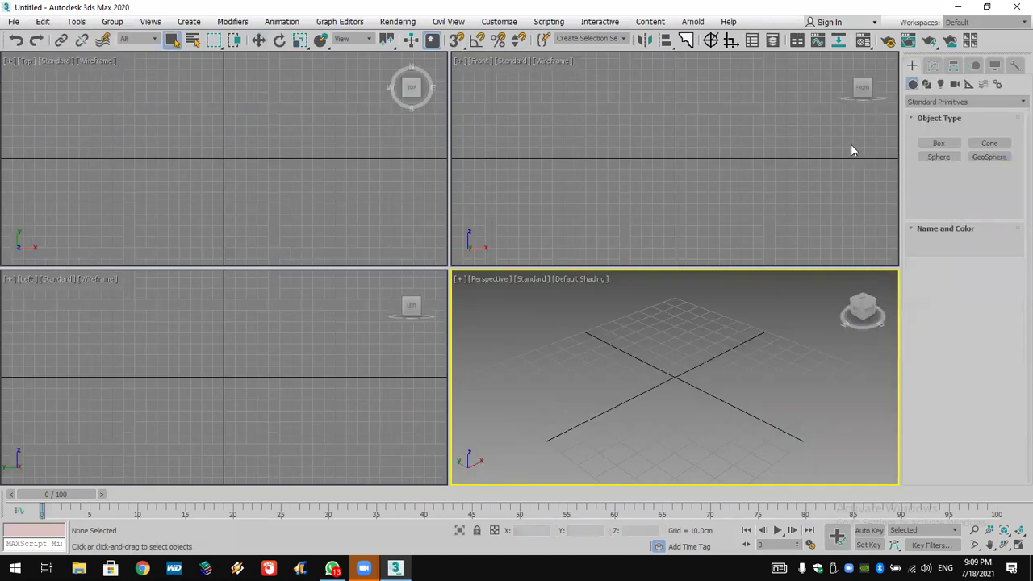
Create a cube of about 29.6 cm near the origin in the Top view, using the Cube creation method.
left_click(940, 143)
left_click(948, 283)
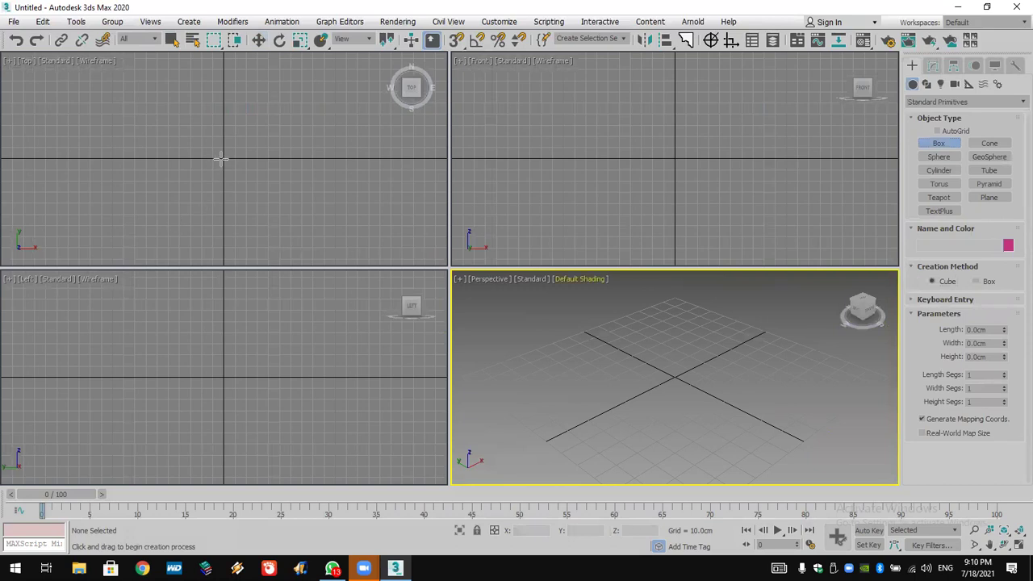
left_click_drag(221, 158, 228, 171)
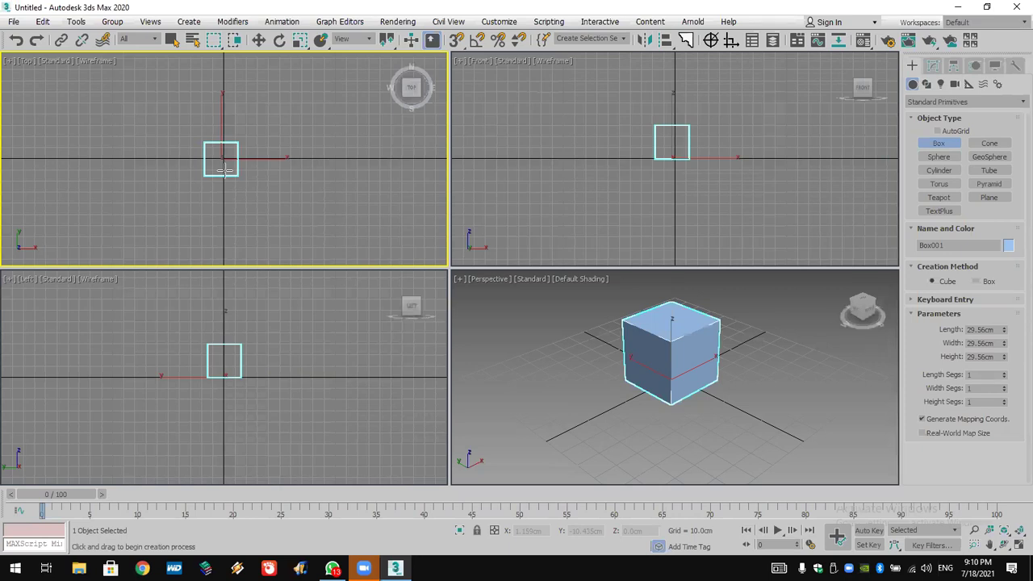
left_click(259, 44)
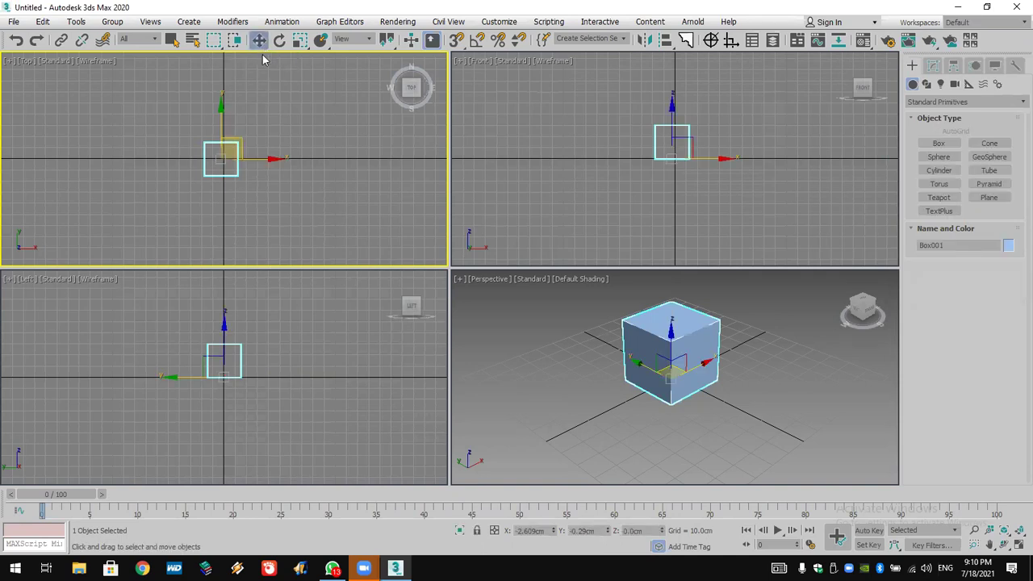
middle_click_drag(279, 172, 161, 173)
left_click_drag(167, 156, 227, 158, "shift")
left_click(464, 244)
left_click(568, 338)
Clone the cube by rotating it about -17.2° around Z in the Top view, making 5 instances.
left_click(279, 39)
middle_click_drag(244, 114, 302, 141)
scroll(302, 141, "up", 4)
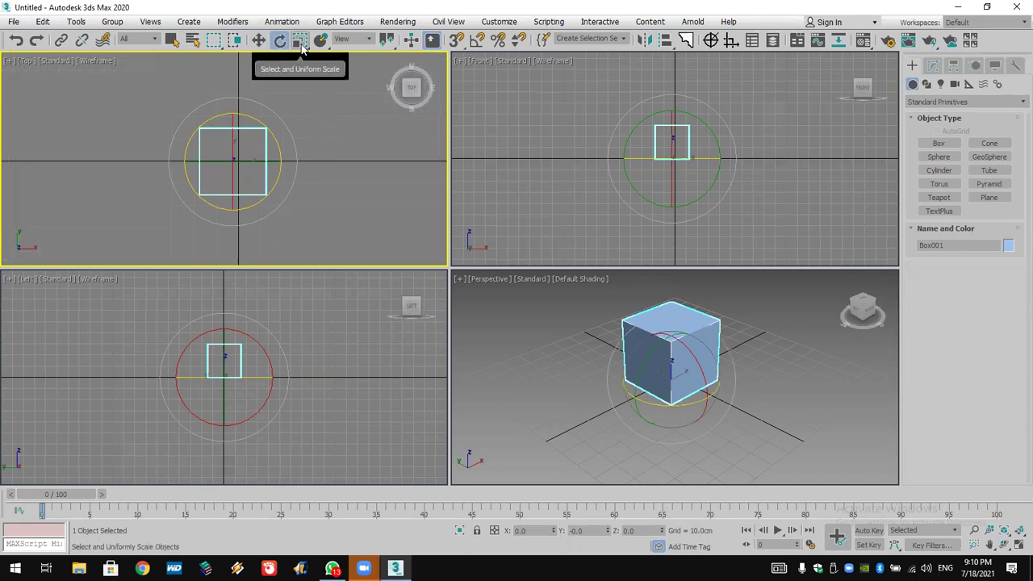
middle_click_drag(749, 384, 739, 404)
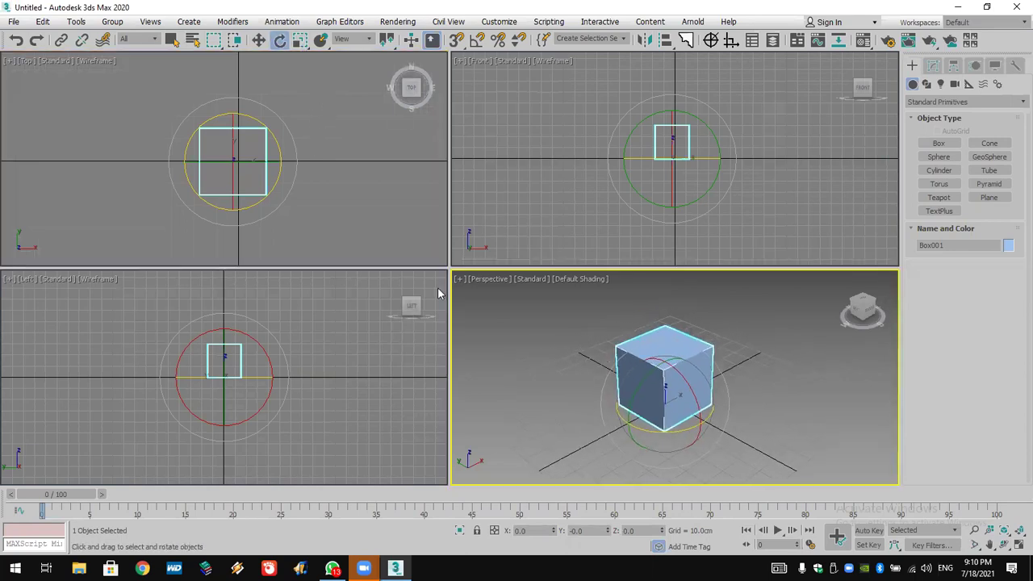
left_click(266, 127)
left_click_drag(262, 126, 279, 141, "shift")
left_click_drag(548, 291, 548, 284)
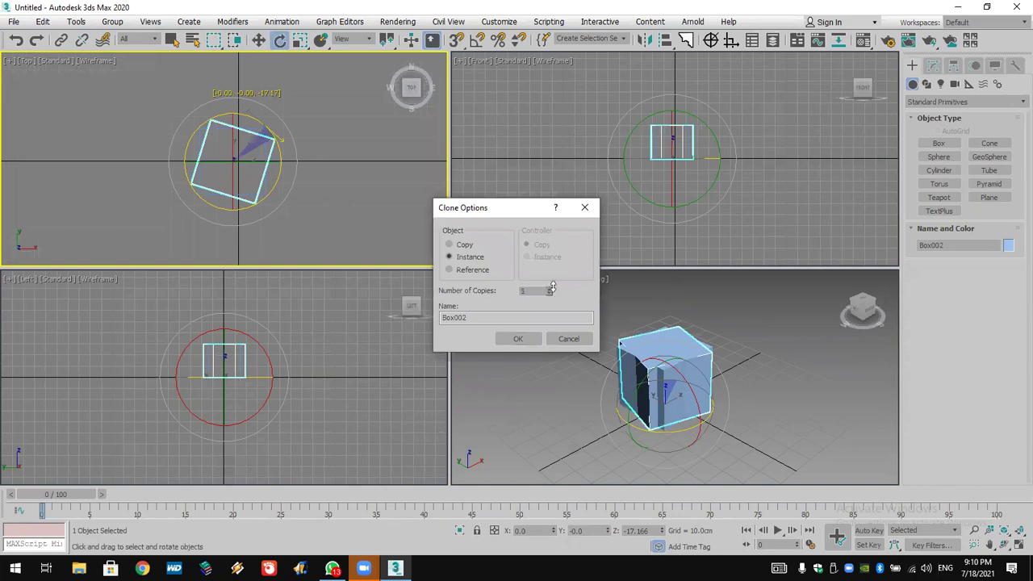
left_click(521, 338)
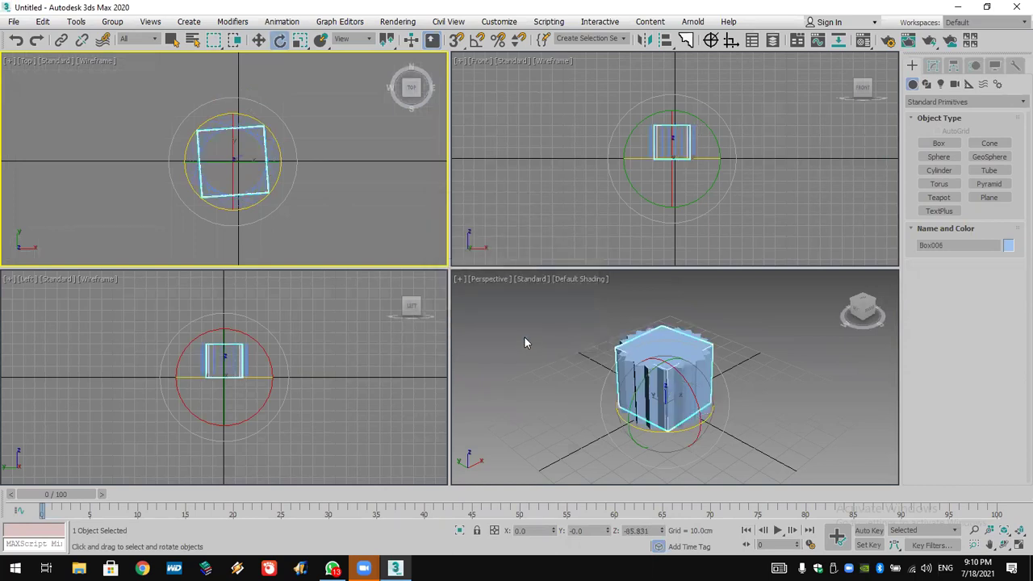
Undo the rotated clones, keeping only the original cube.
left_click(16, 40)
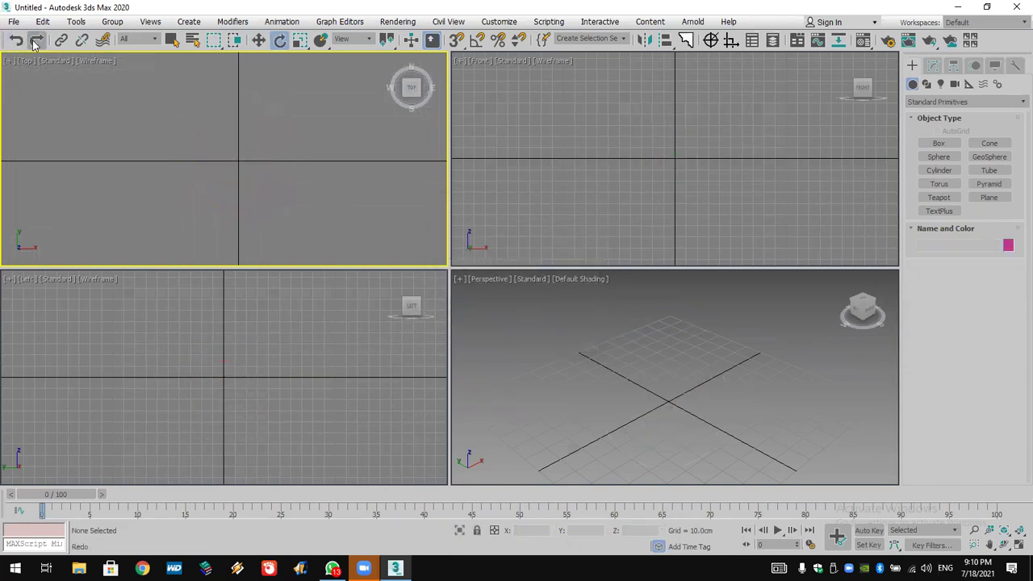
left_click(37, 40)
left_click(299, 39)
key("ctrl+y")
Clone the cube by scaling it uniformly to about 84%, making 4 nested instances, and clear the selection.
mouse_move(239, 166)
left_mouse_down("shift")
mouse_move(242, 150)
mouse_move(245, 169)
left_mouse_up("shift")
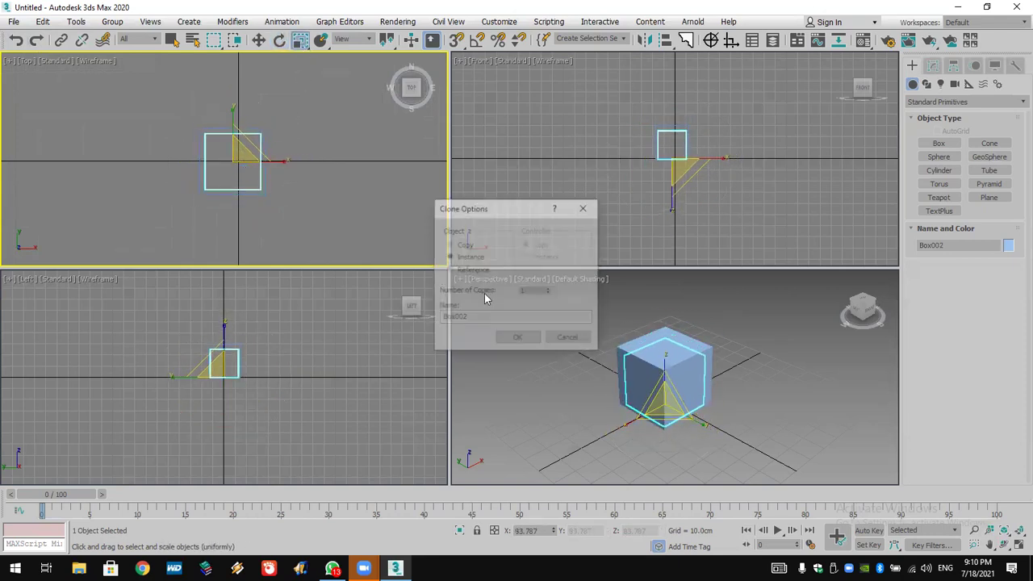
left_click(549, 292)
left_click(549, 292)
left_click(550, 292)
key("Return")
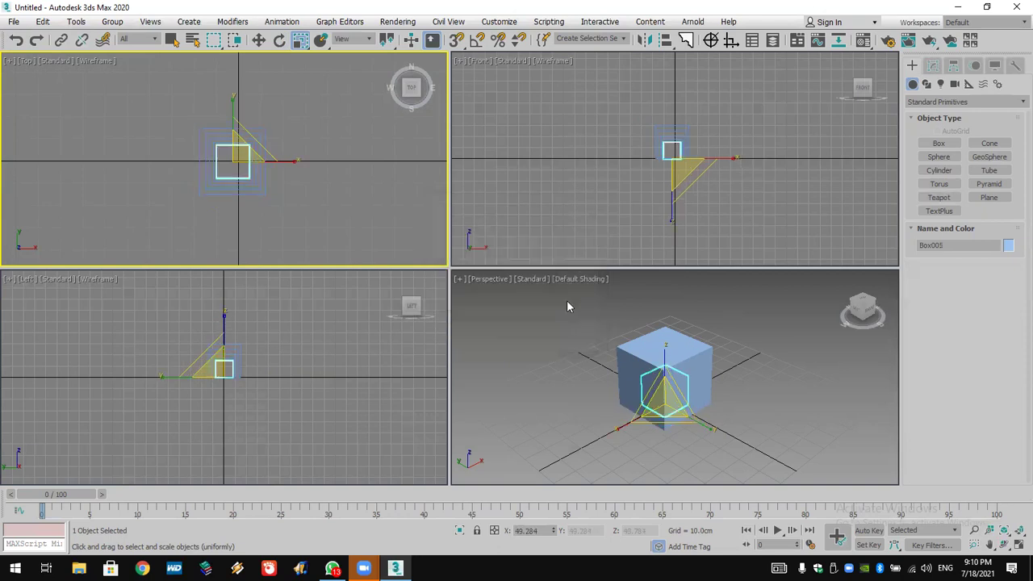
scroll(708, 123, "up", 3)
middle_click_drag(659, 187, 703, 167)
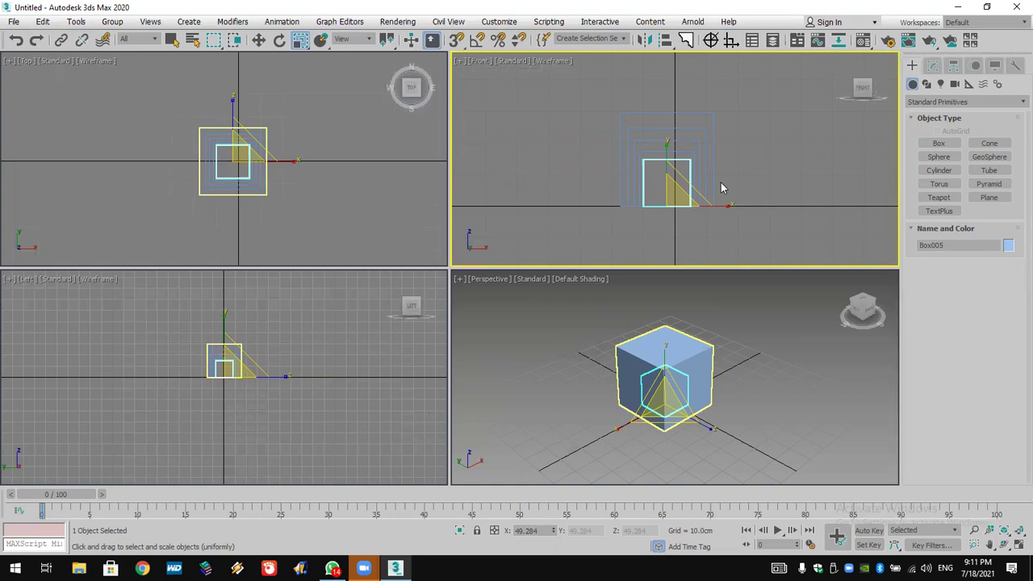
left_click(369, 154)
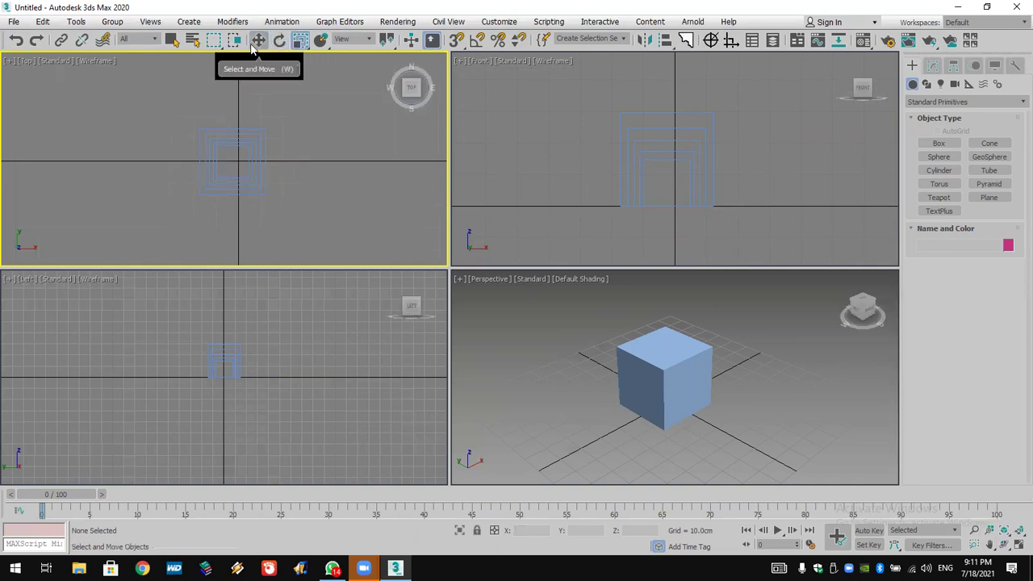
left_click(298, 45)
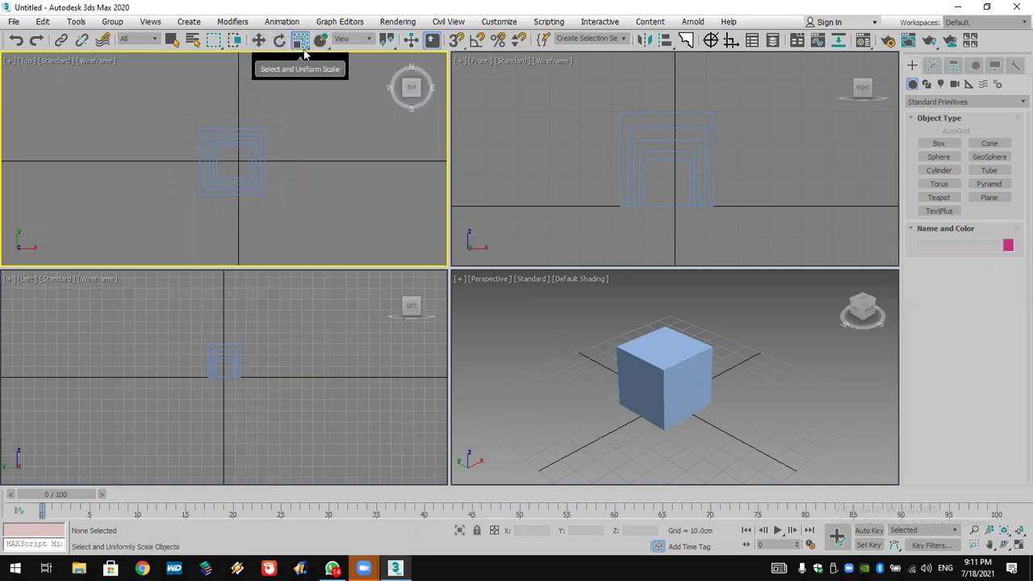
left_click(305, 47)
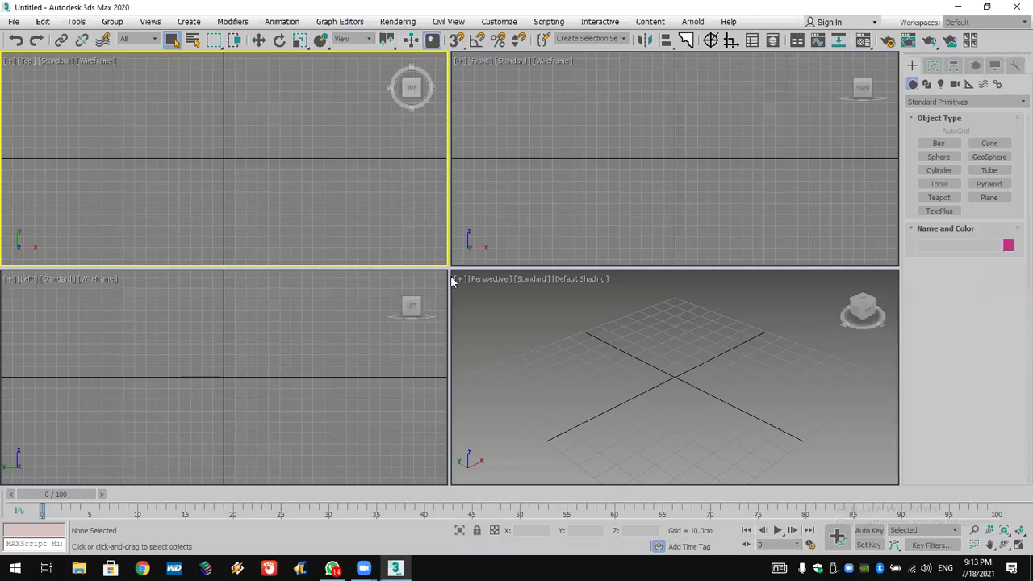
Create two separate cubes in the Top view, a smaller one and a larger one to its lower right.
left_click(938, 143)
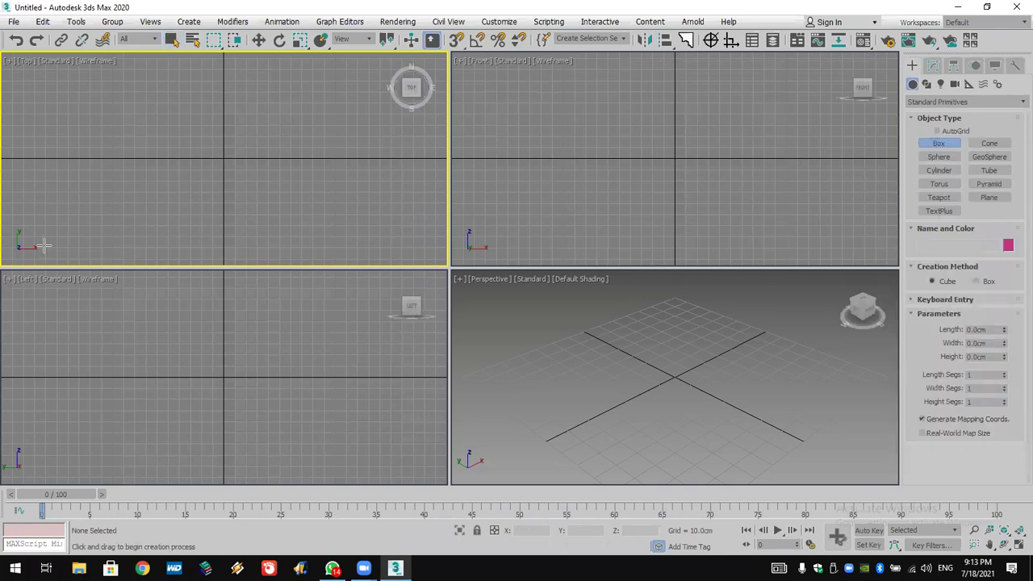
left_click_drag(104, 138, 129, 158)
left_click_drag(234, 197, 258, 207)
right_click(258, 207)
Select both cubes and set their object color to white.
key("ctrl+a")
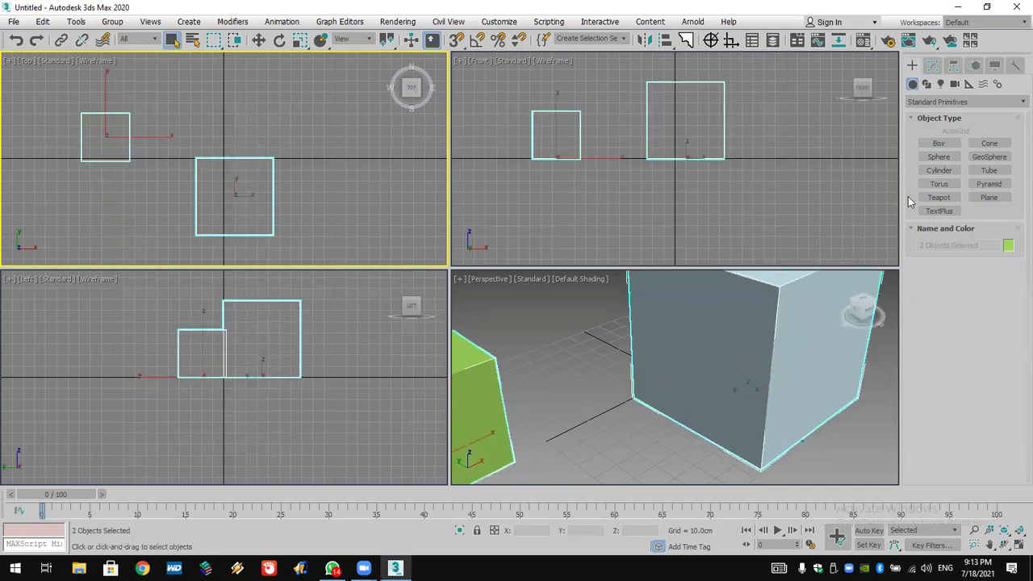
left_click(1008, 245)
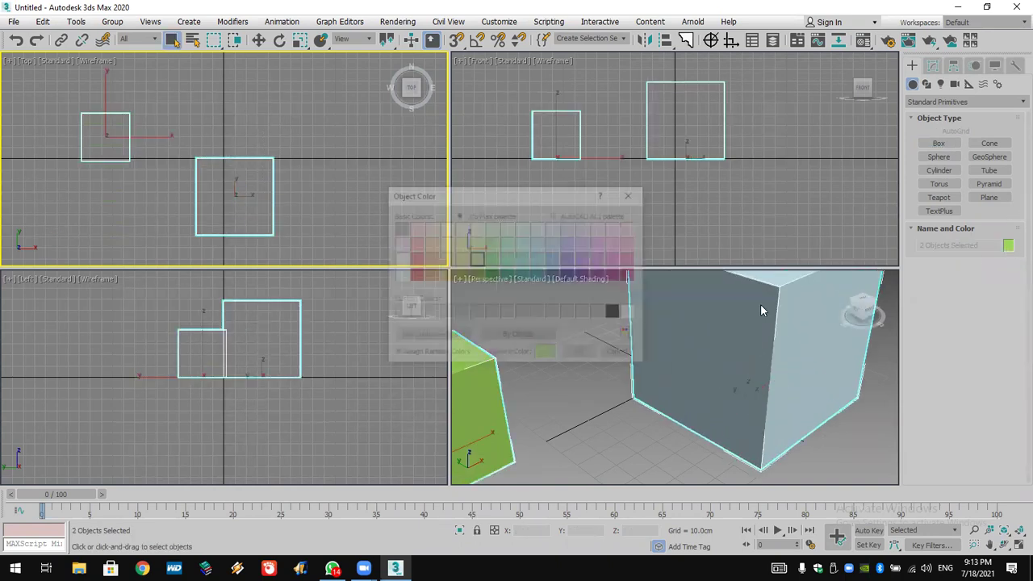
left_click(622, 313)
left_click(582, 356)
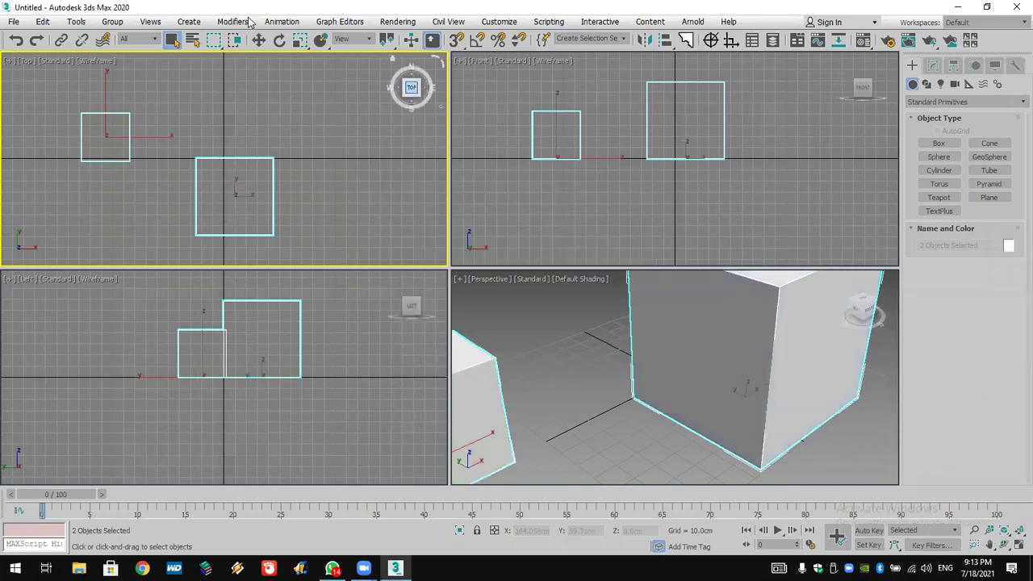
Move the larger cube freehand against the smaller cube's lower-right corner, to about X -50.1, Y -38.4 cm.
left_click(258, 42)
left_click(212, 153)
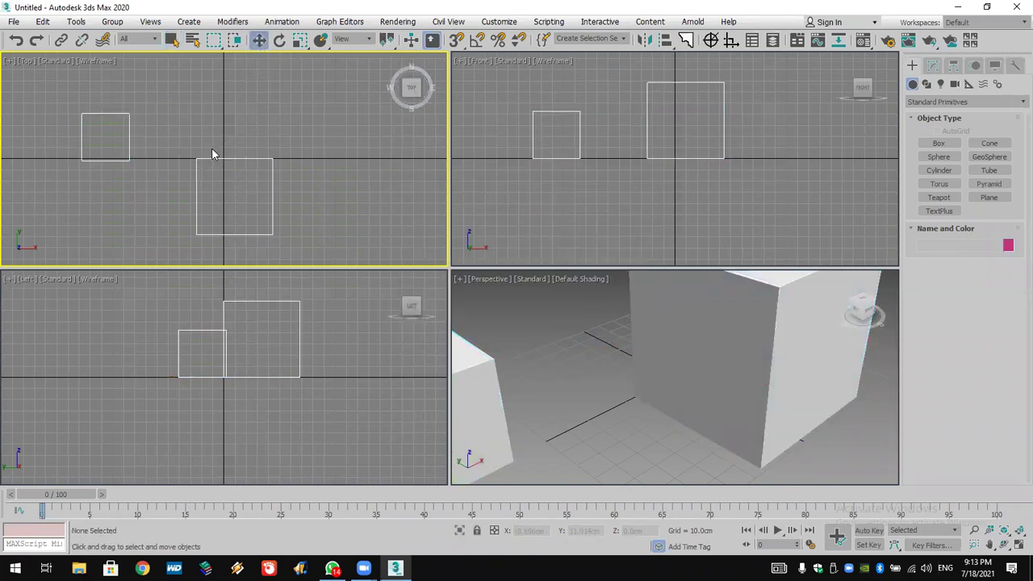
left_click_drag(200, 156, 132, 160)
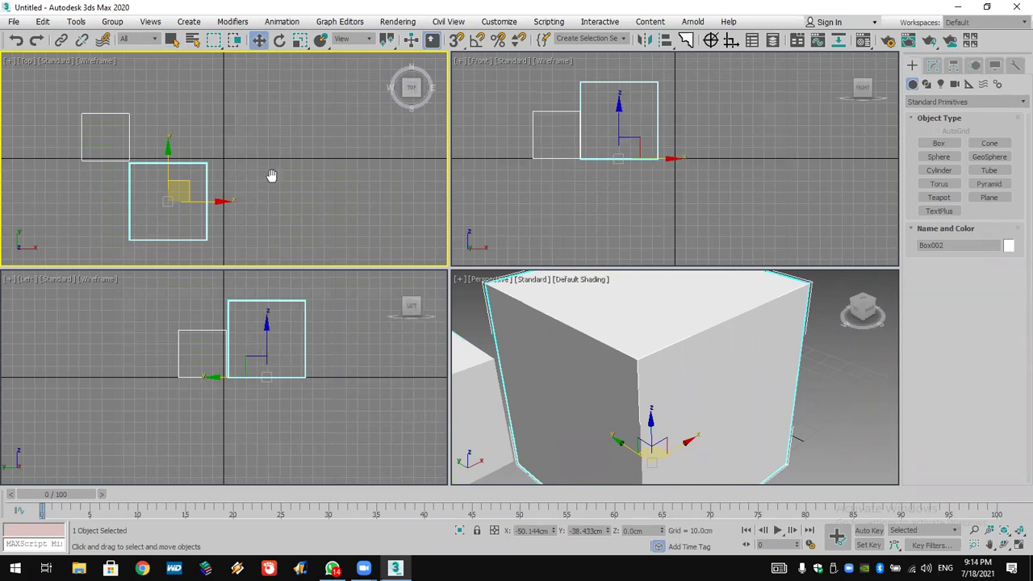
Move the larger cube away from the smaller one, to about X 32.3, Y -43.5 cm.
middle_click_drag(270, 173, 320, 164)
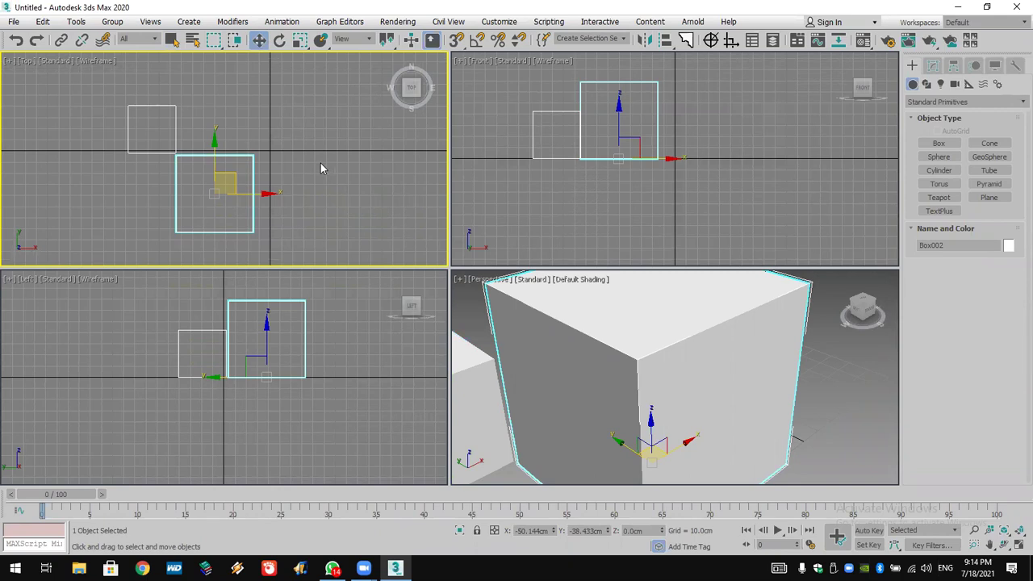
left_click(270, 177)
left_click_drag(253, 187, 348, 194)
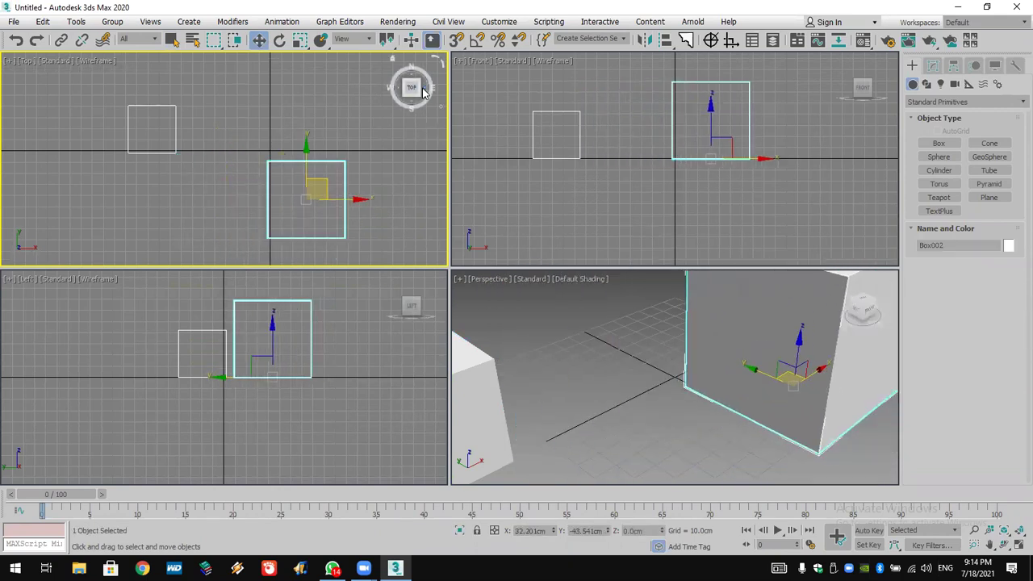
Turn on 3D snapping and open the Grid and Snap Settings, placing the dialog near the top of the viewports.
left_click(457, 44)
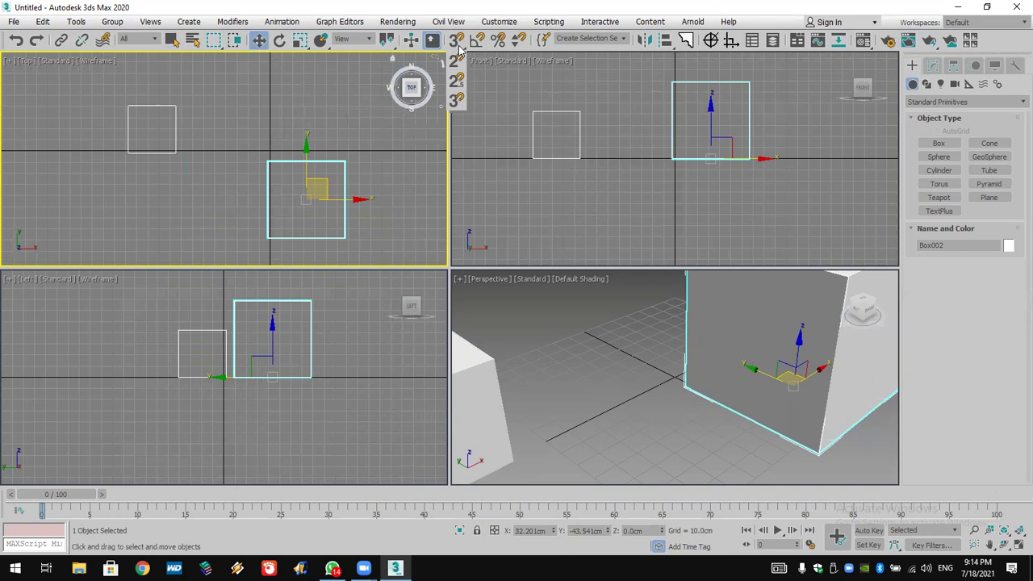
left_click(457, 43)
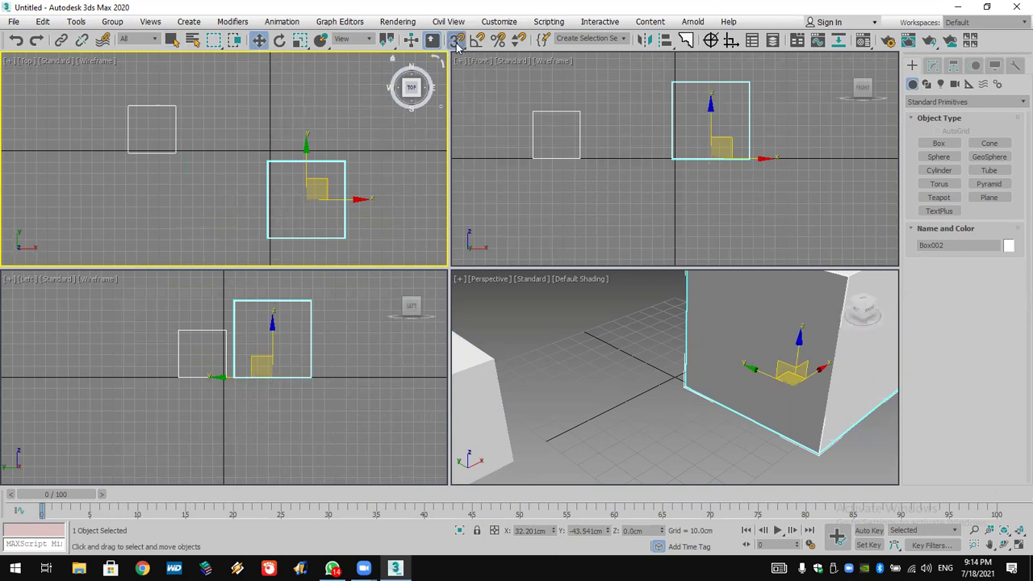
right_click(457, 42)
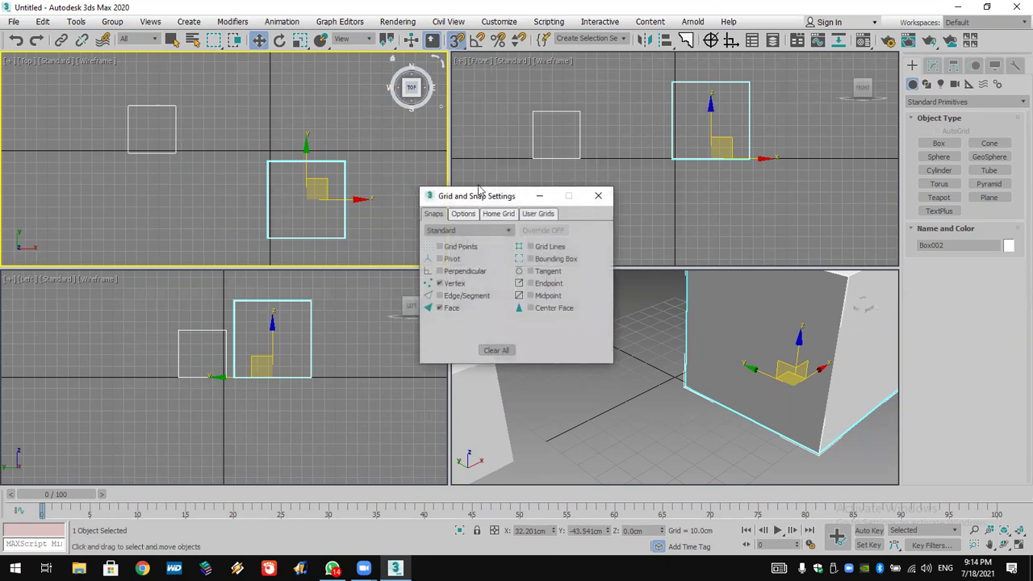
left_click_drag(479, 191, 454, 75)
Add Grid Points to the active snap types, try it in the Top view, and check the home grid spacing.
middle_click_drag(276, 161, 271, 207)
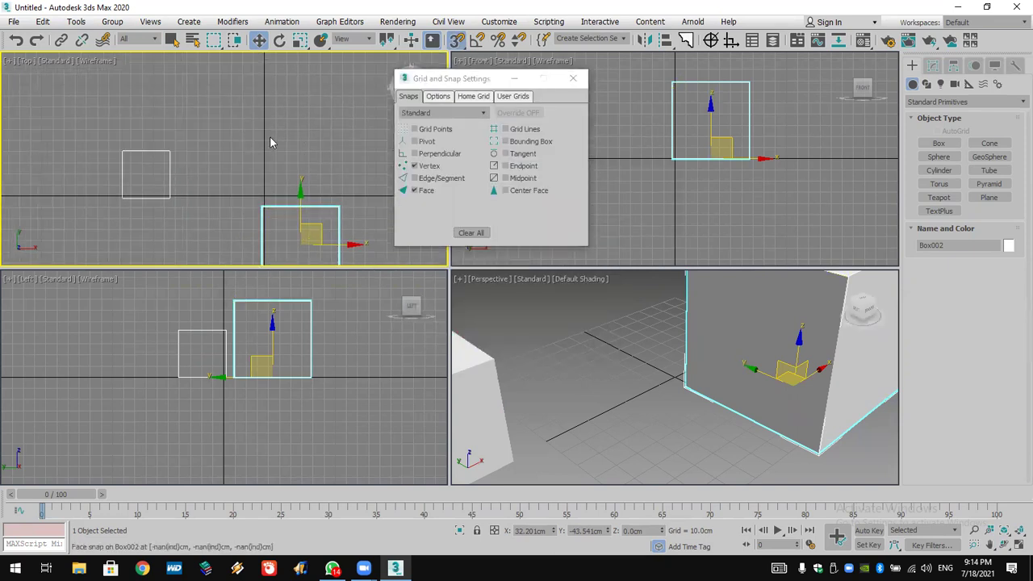
middle_click_drag(270, 135, 270, 226)
scroll(268, 228, "up", 2)
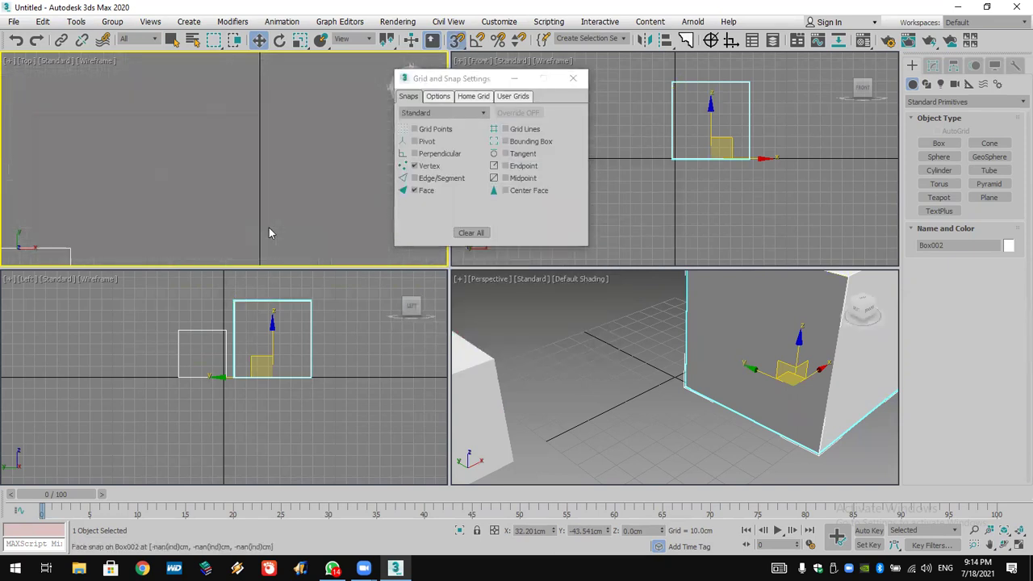
left_click(438, 129)
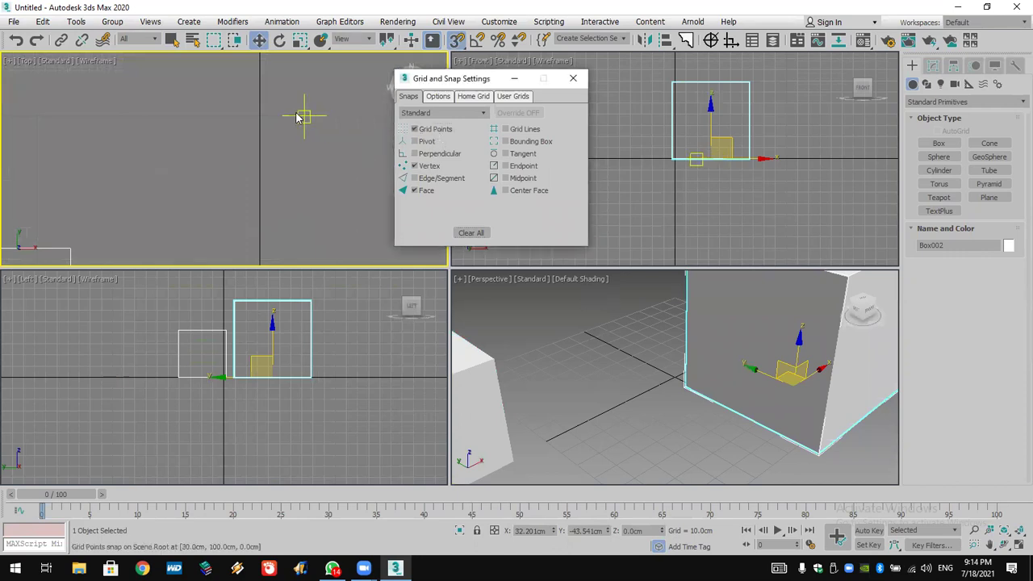
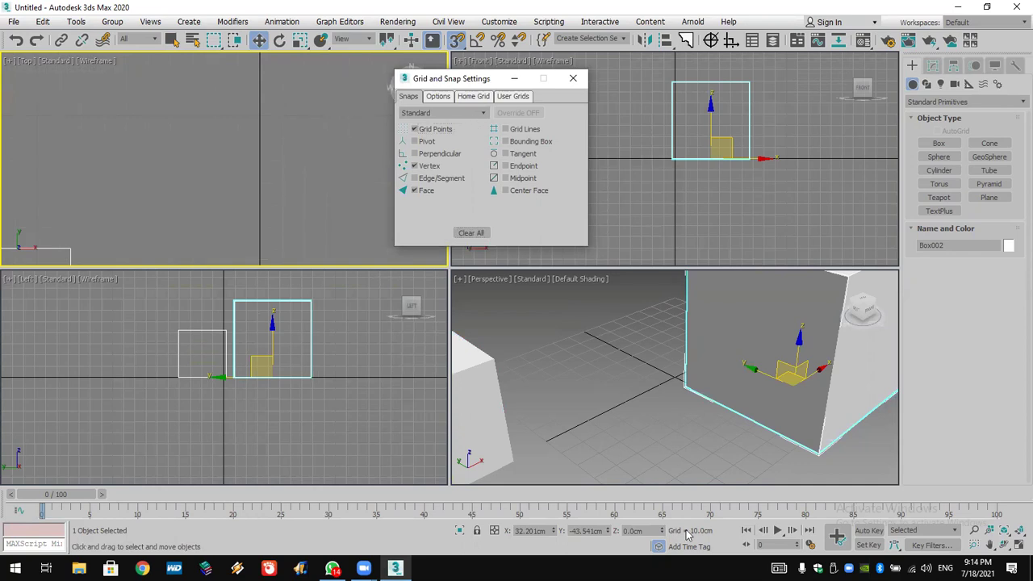
left_click(474, 97)
double_click(546, 119)
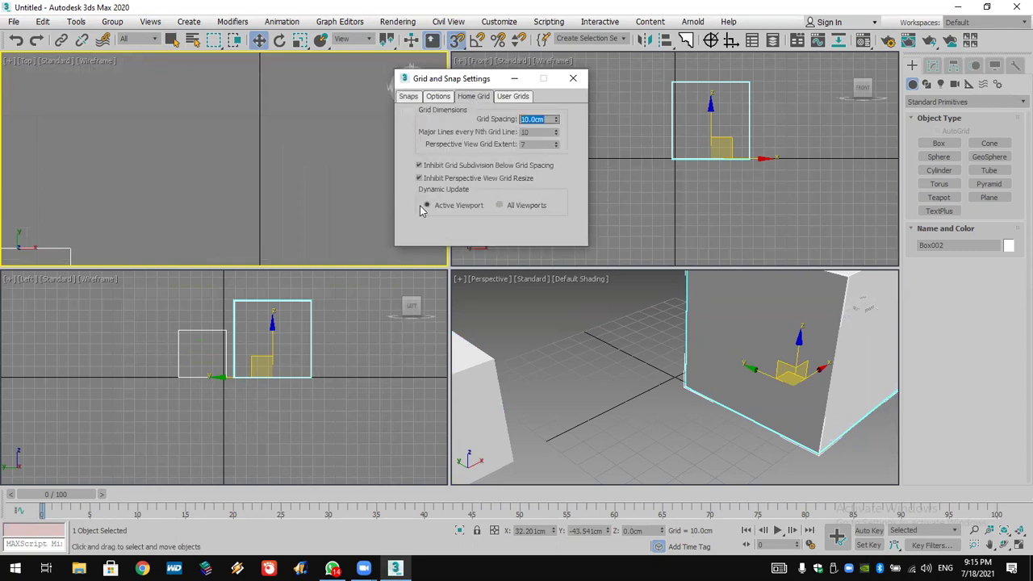
left_click(410, 97)
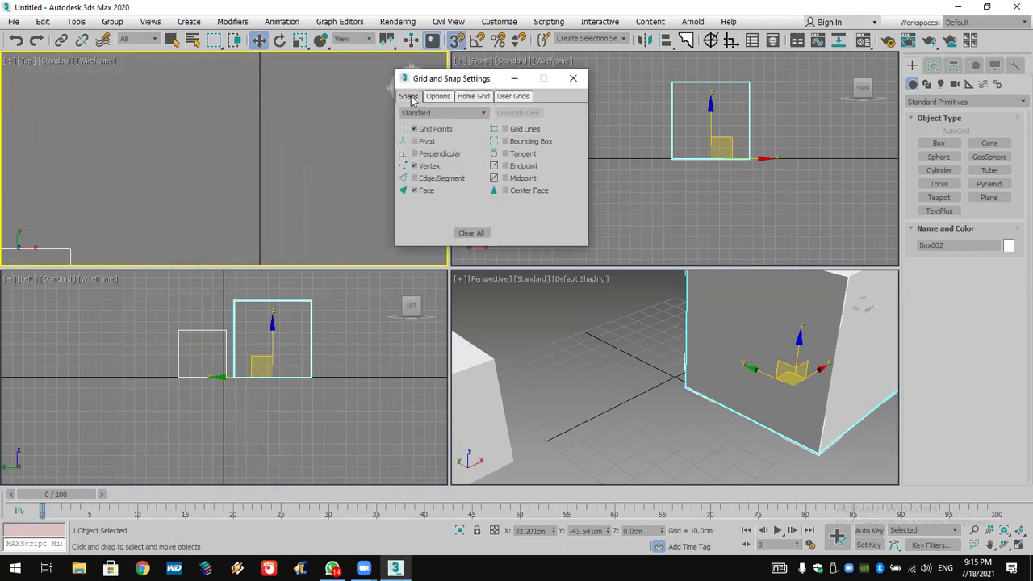
Clear all active snap types and try Grid Lines snapping on its own in the Top view.
left_click(435, 130)
left_click(525, 130)
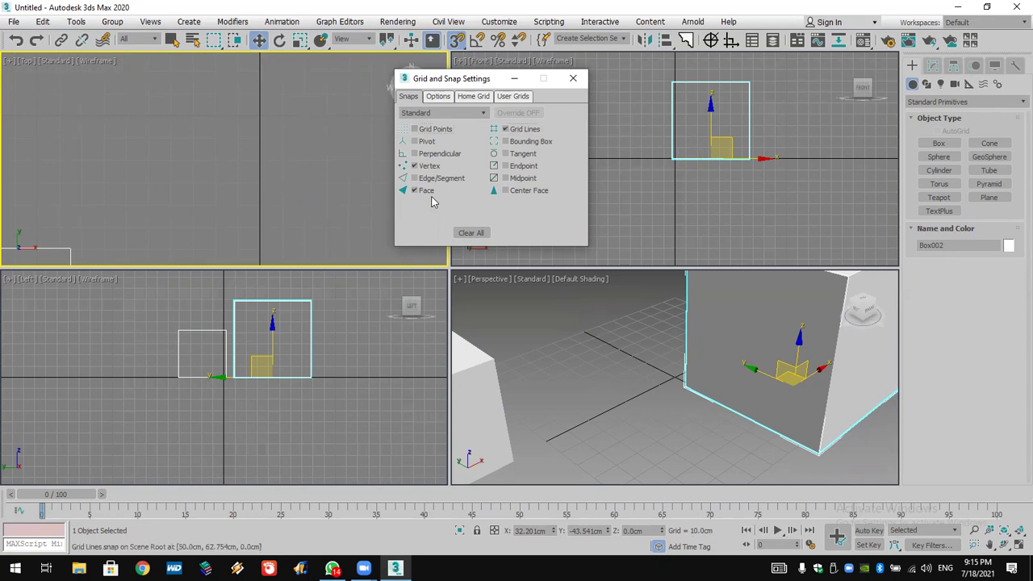
left_click(471, 233)
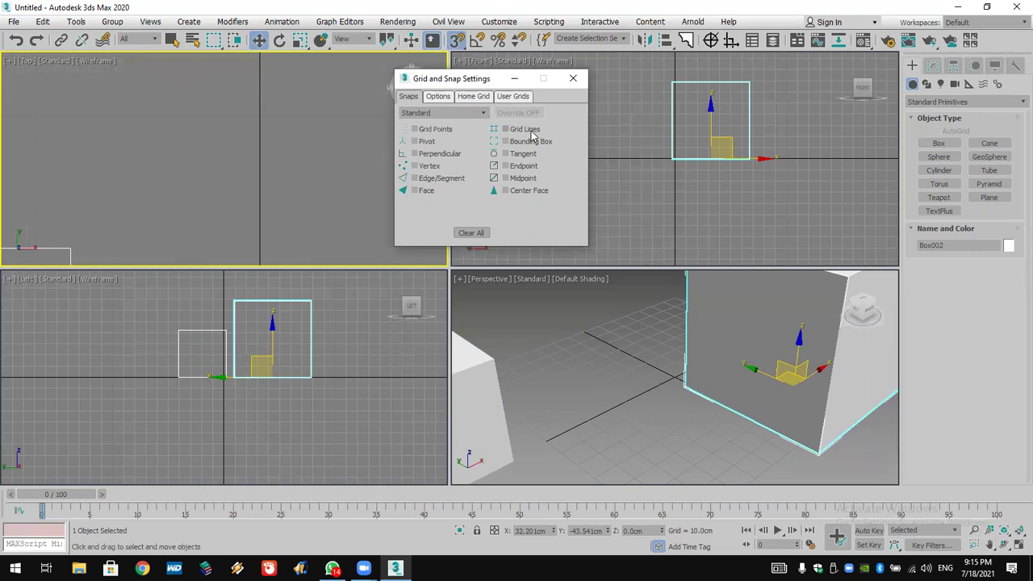
left_click(506, 129)
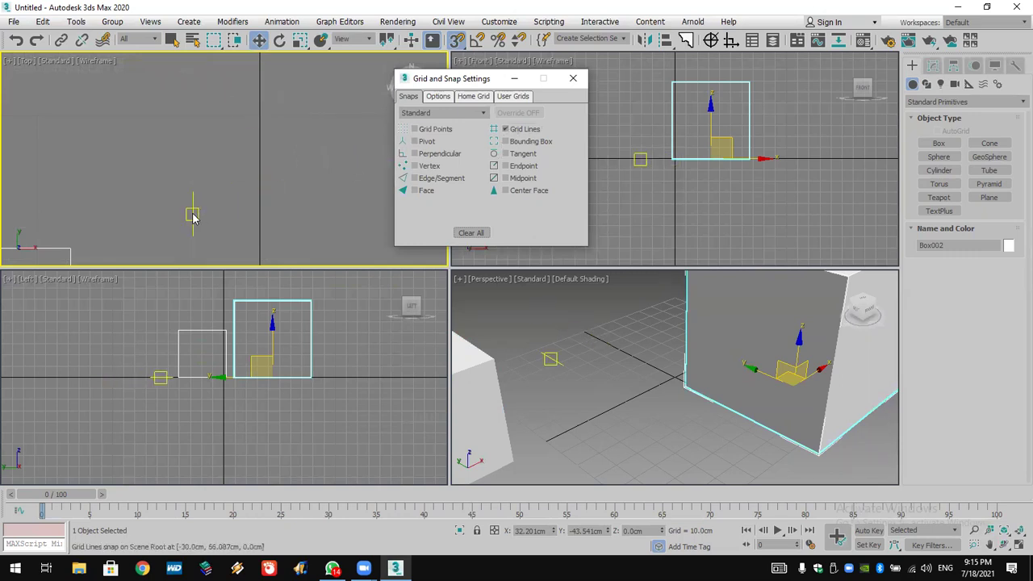
left_click(506, 129)
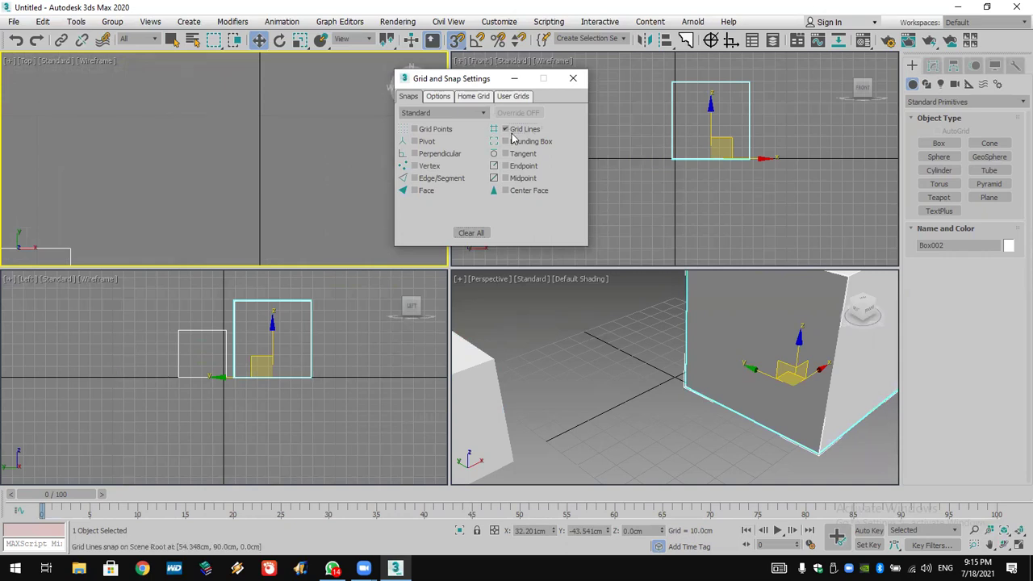
Try Pivot snapping on the cubes in the Top view, switch it off, and check the Perpendicular option.
left_click(415, 141)
scroll(282, 180, "down", 3)
scroll(251, 138, "down", 2)
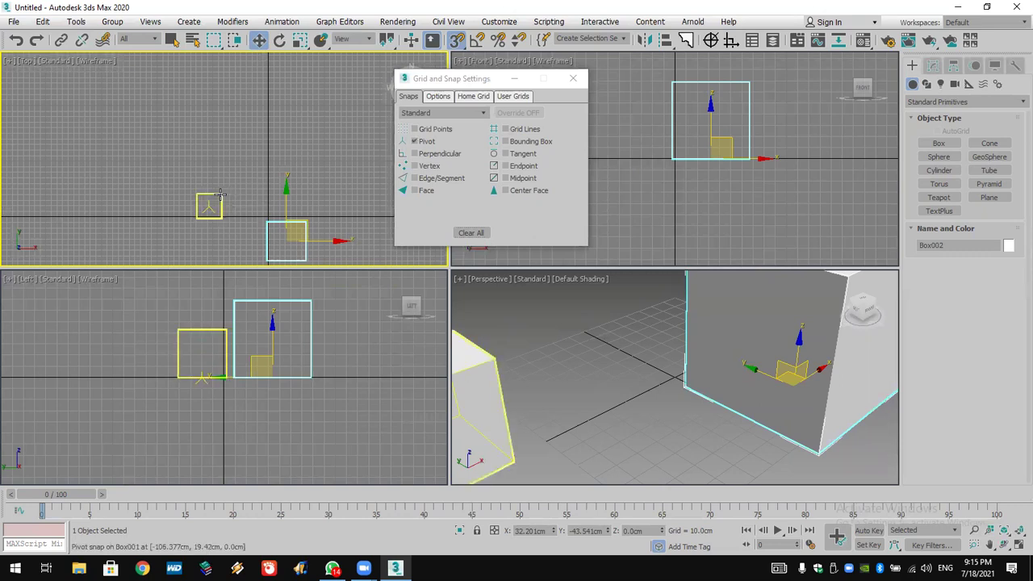
left_click(421, 143)
left_click(414, 153)
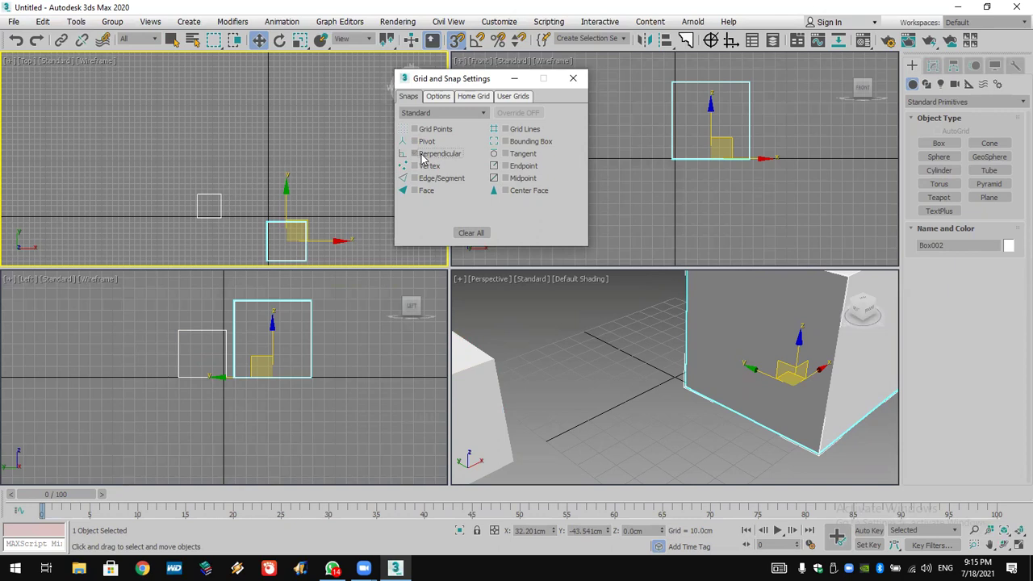
Try Vertex snapping on the larger cube's corners in the Top view and switch it off again.
left_click(430, 166)
middle_click_drag(282, 255, 272, 175)
scroll(273, 175, "up", 3)
scroll(273, 175, "up", 3)
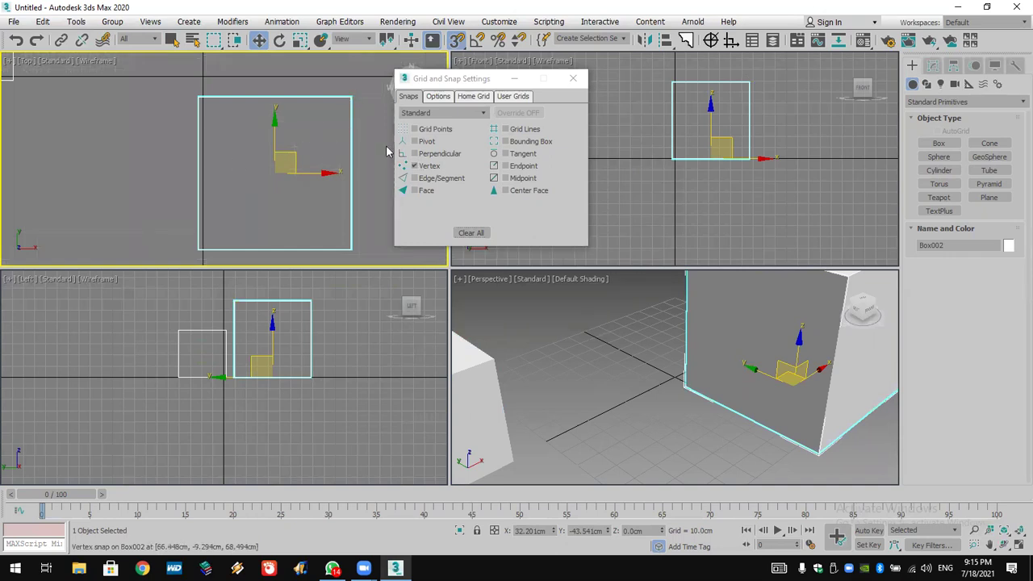
left_click(427, 166)
Try Edge/Segment, Face and Center Face snapping one after another on the larger cube.
left_click(436, 178)
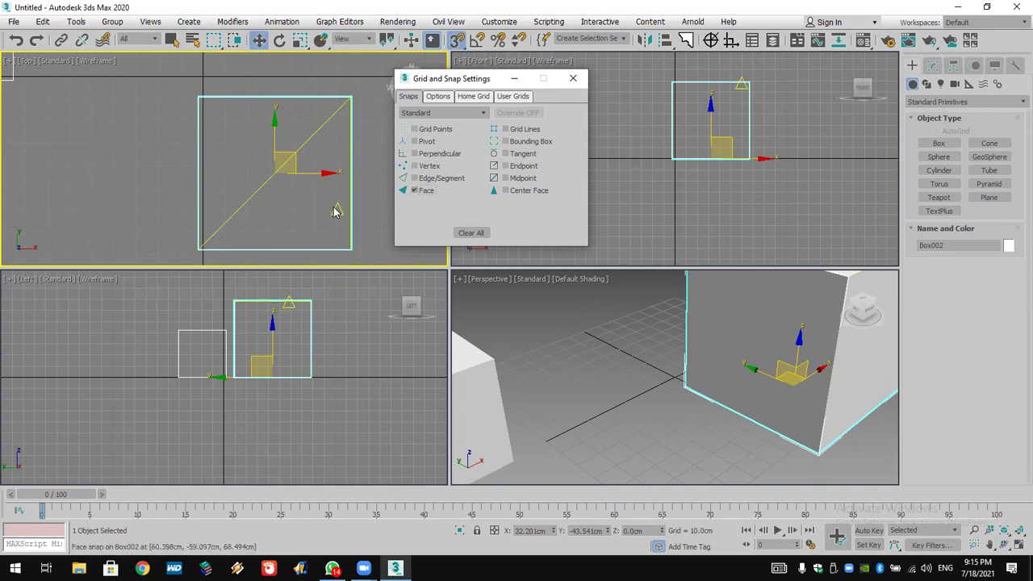
left_click(427, 196)
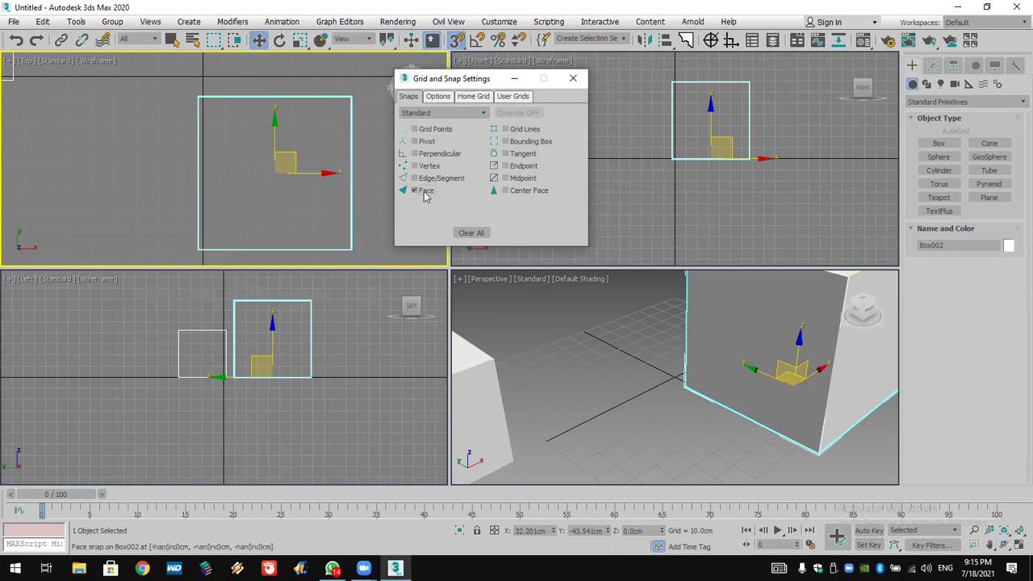
left_click(523, 196)
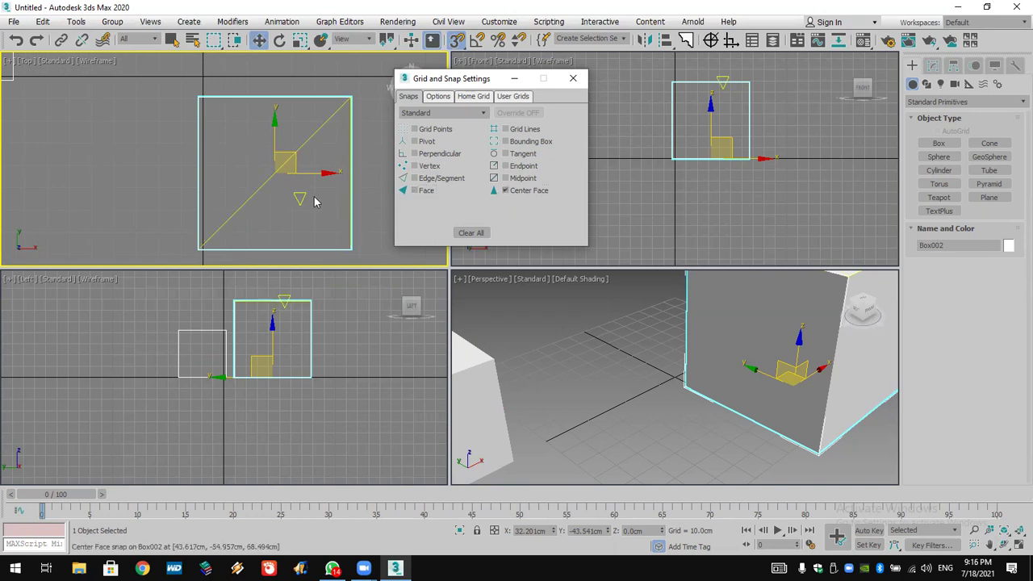
left_click(532, 191)
Try Midpoint, Endpoint and Bounding Box snapping one after another on the larger cube.
left_click(525, 178)
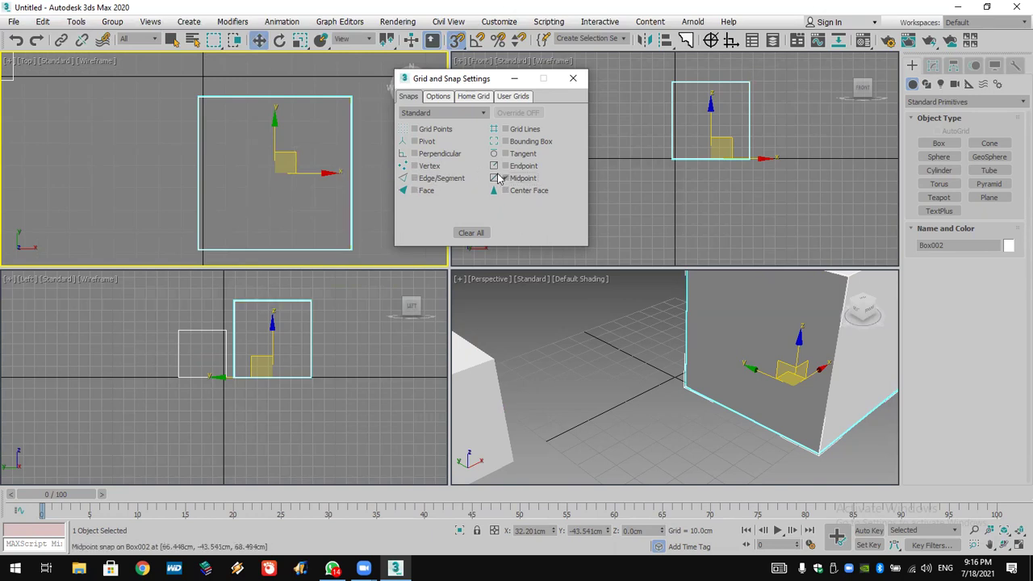
left_click(520, 168)
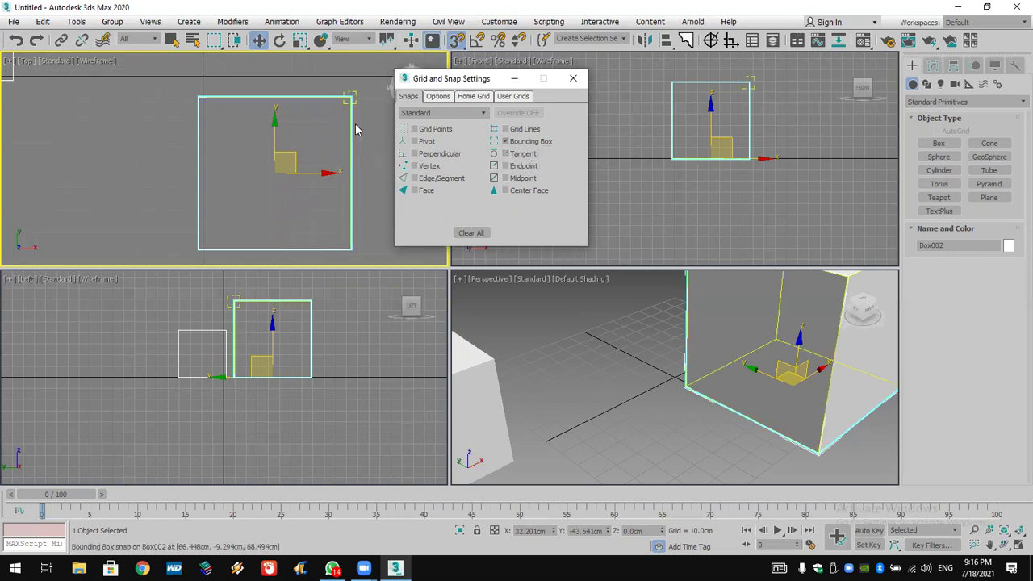
left_click(520, 141)
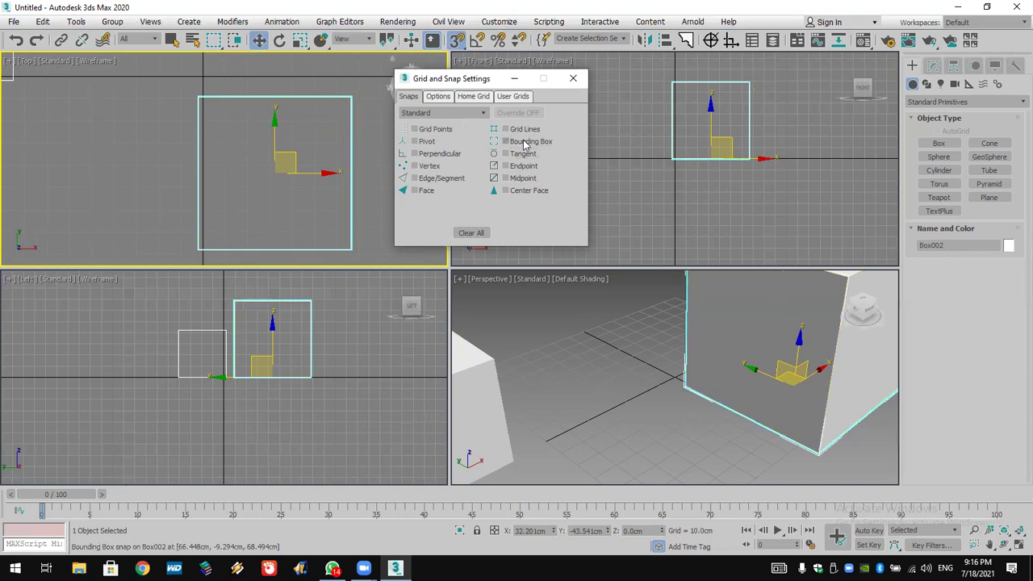
Undo back past the creation of the cubes, redo to restore both, and clear the selection.
scroll(252, 178, "down", 5)
key("ctrl+z")
key("ctrl+z")
key("ctrl+z")
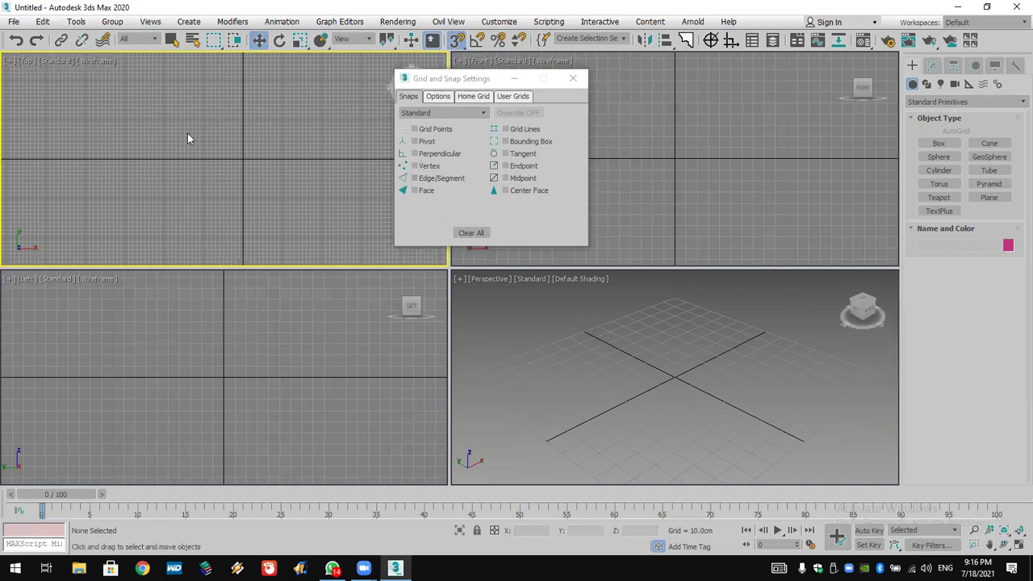
left_click(26, 40)
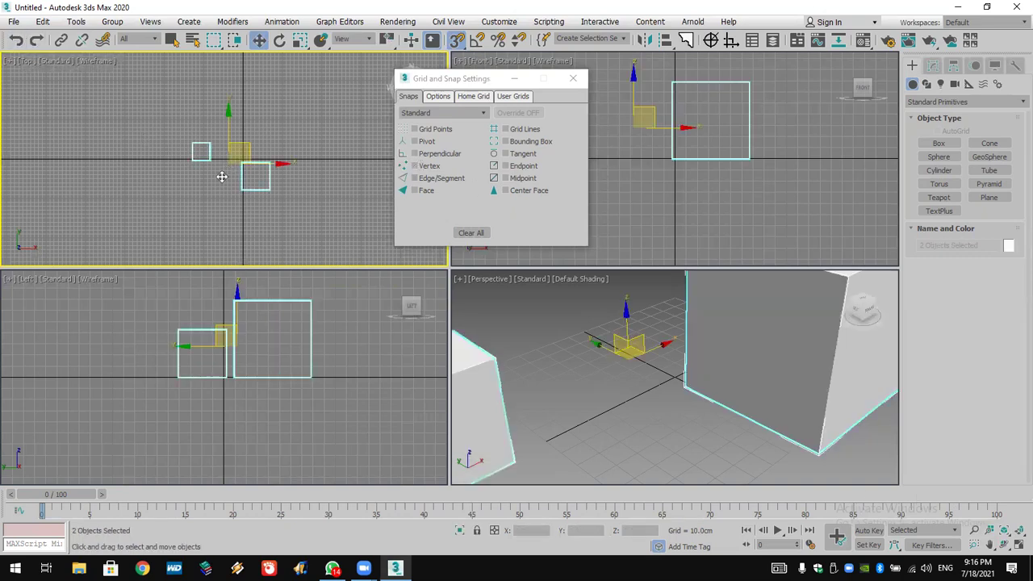
scroll(221, 176, "up", 4)
left_click(343, 105)
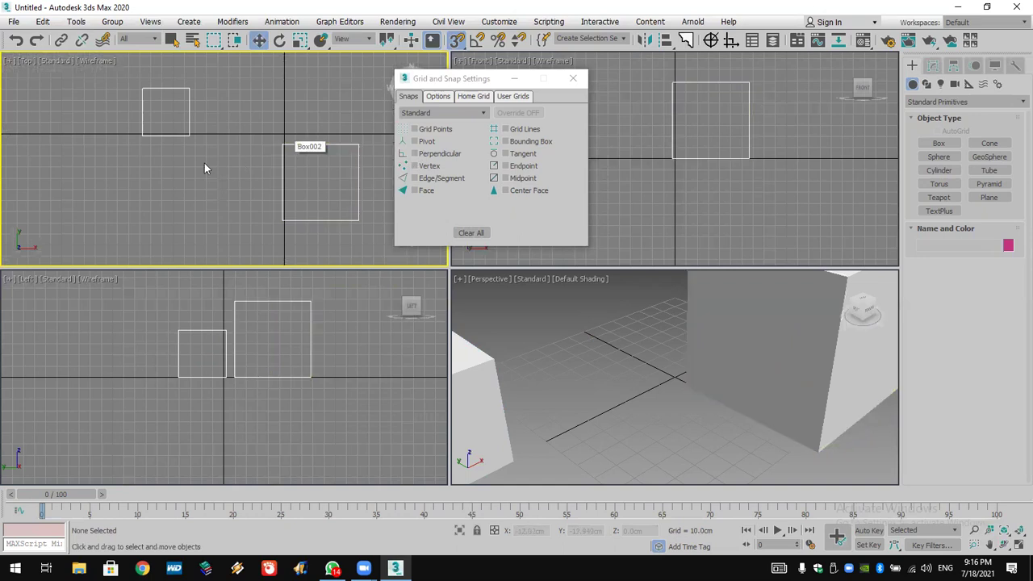
Enable Vertex and Midpoint snapping and snap the larger cube's upper-left corner to the midpoint of the smaller cube's lower edge.
left_click(415, 165)
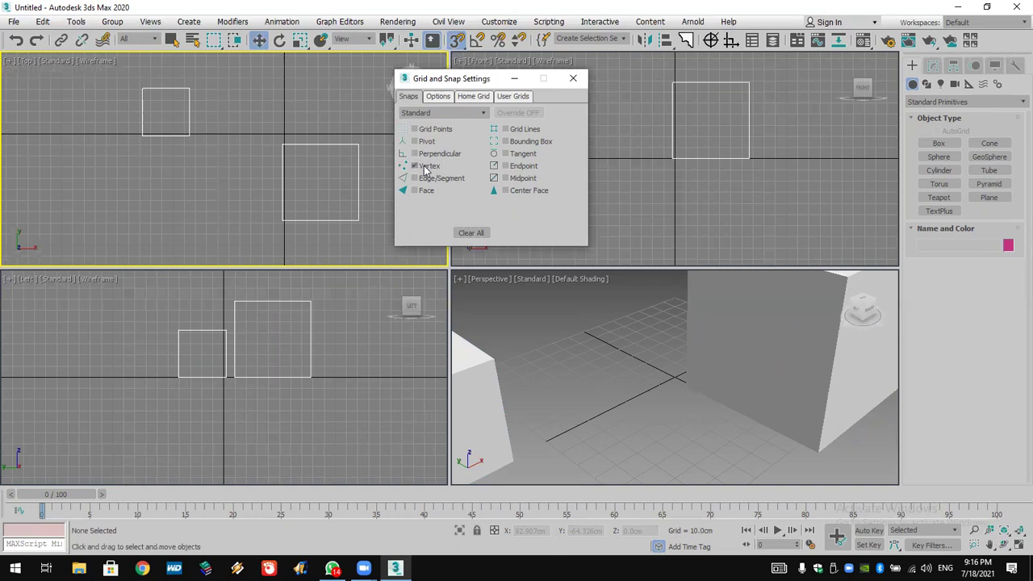
left_click(523, 184)
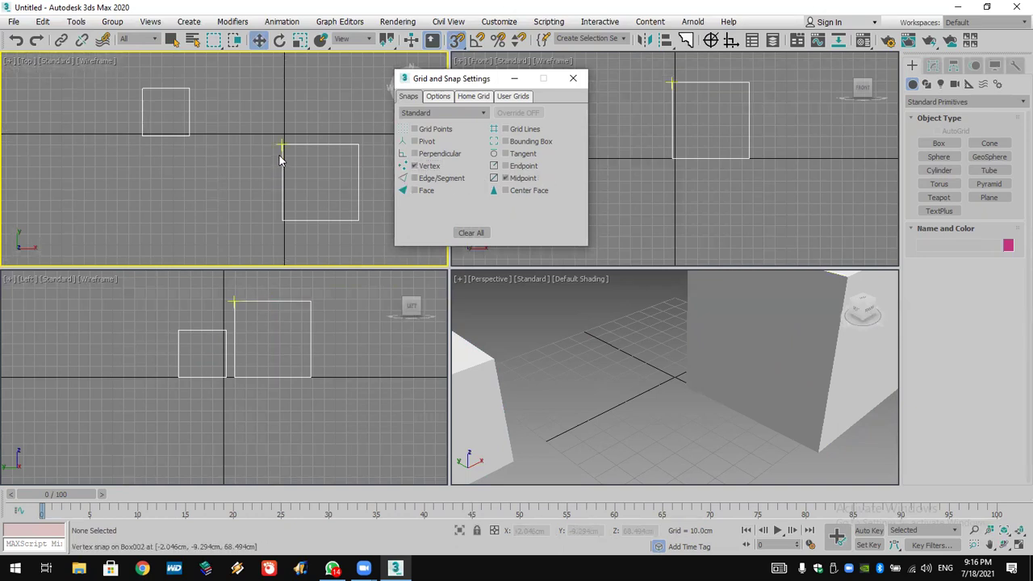
left_click_drag(280, 151, 166, 136)
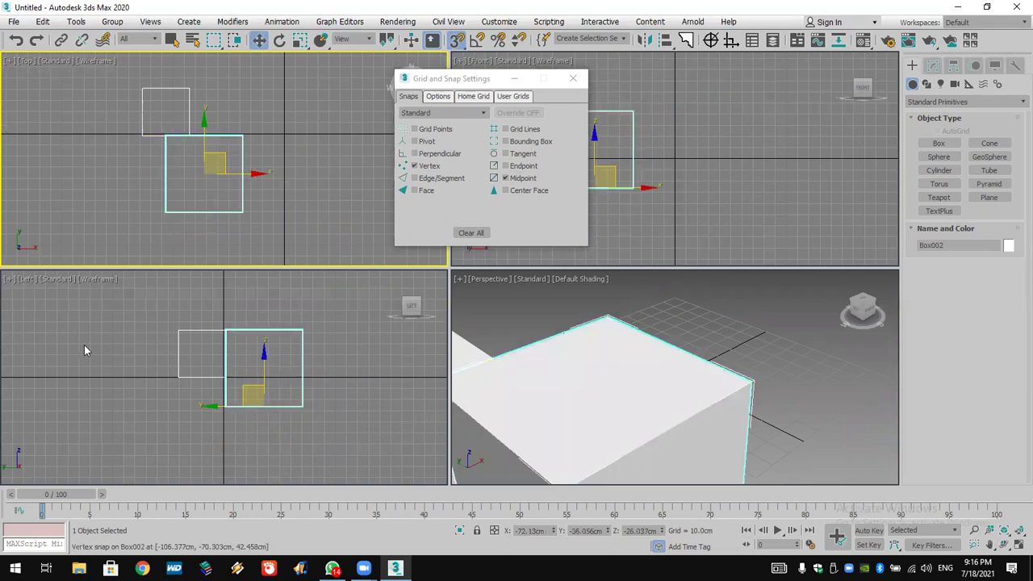
Undo the snapped move and the creation of both cubes to empty the scene.
key("ctrl+z")
key("ctrl+z")
key("ctrl+z")
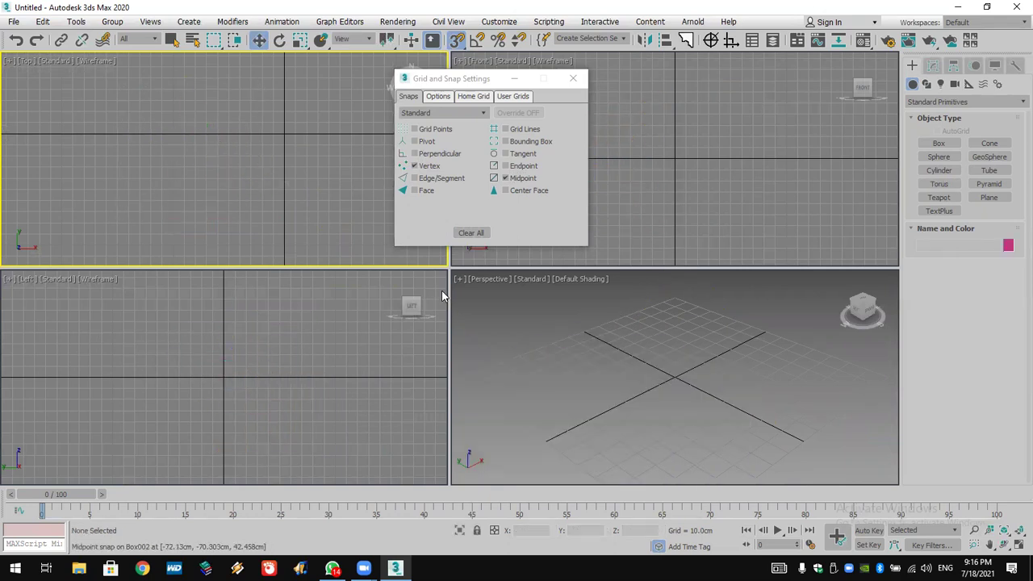
Create two separate cylinders in the Top view: radius about 134.6 cm, height 20 cm, and to its right radius about 32.2 cm, height 30 cm.
left_click(939, 170)
left_click_drag(178, 145, 250, 274)
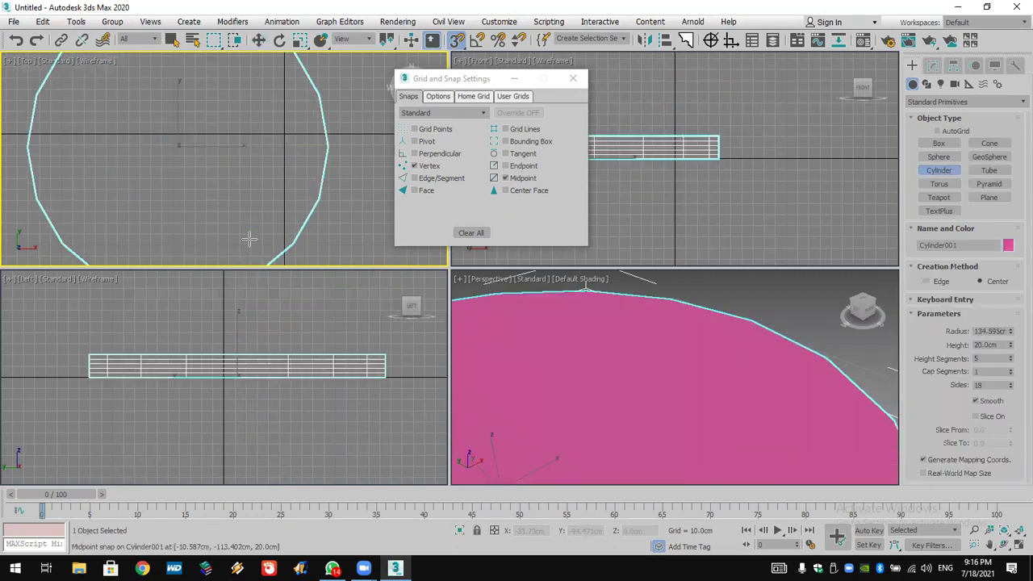
scroll(249, 239, "down", 3)
left_click_drag(343, 188, 361, 188)
left_click(347, 185)
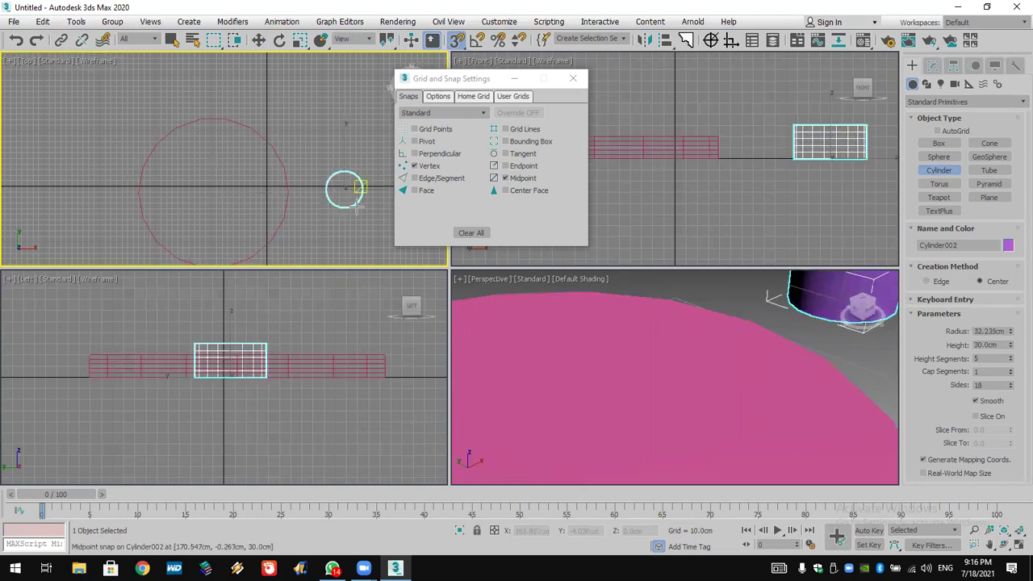
key("w")
scroll(322, 218, "down", 2)
middle_click_drag(268, 194, 286, 226)
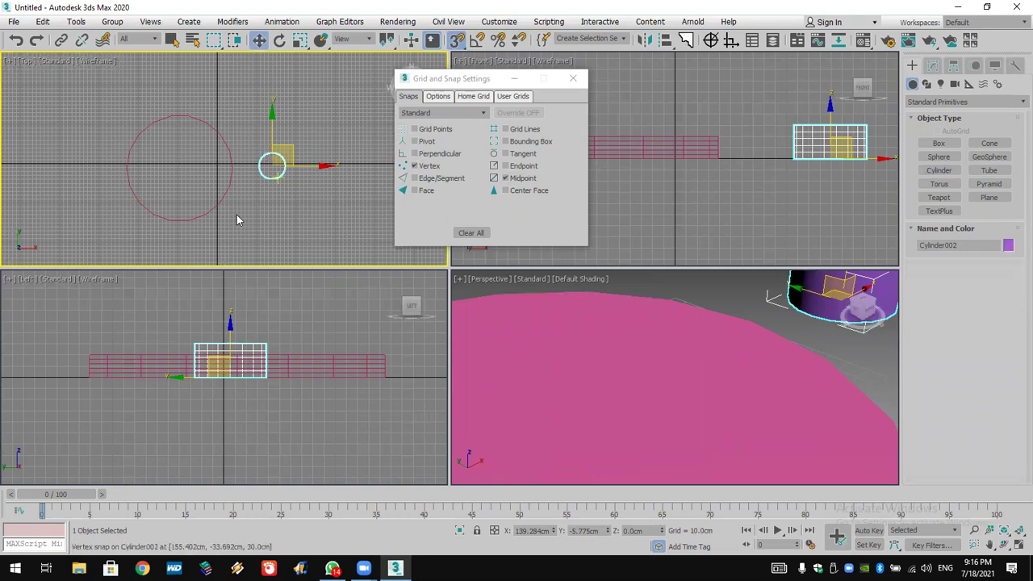
Turn snapping off, make Pivot the only selected snap type, and maximize the Top view.
left_click(457, 40)
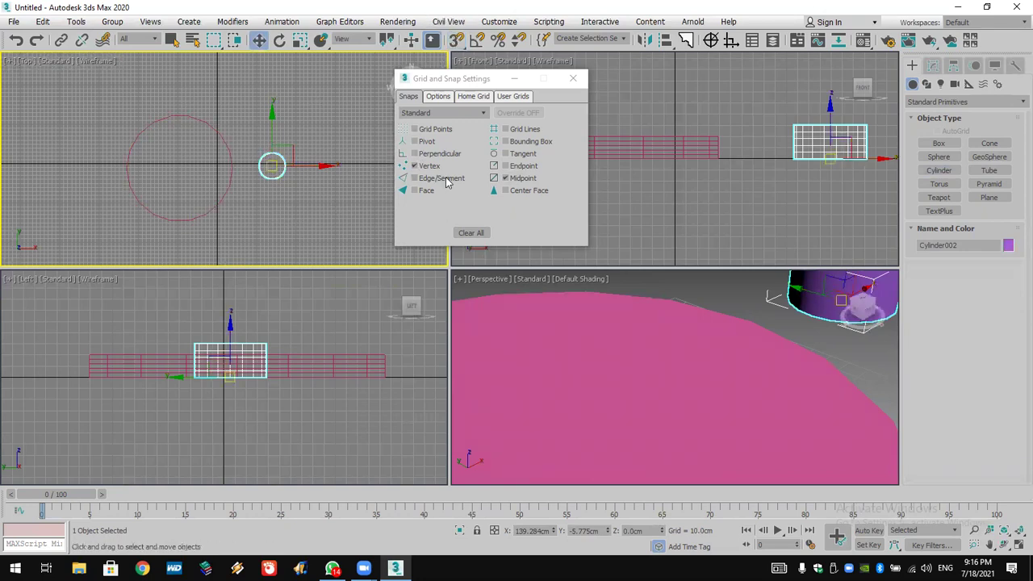
left_click(532, 178)
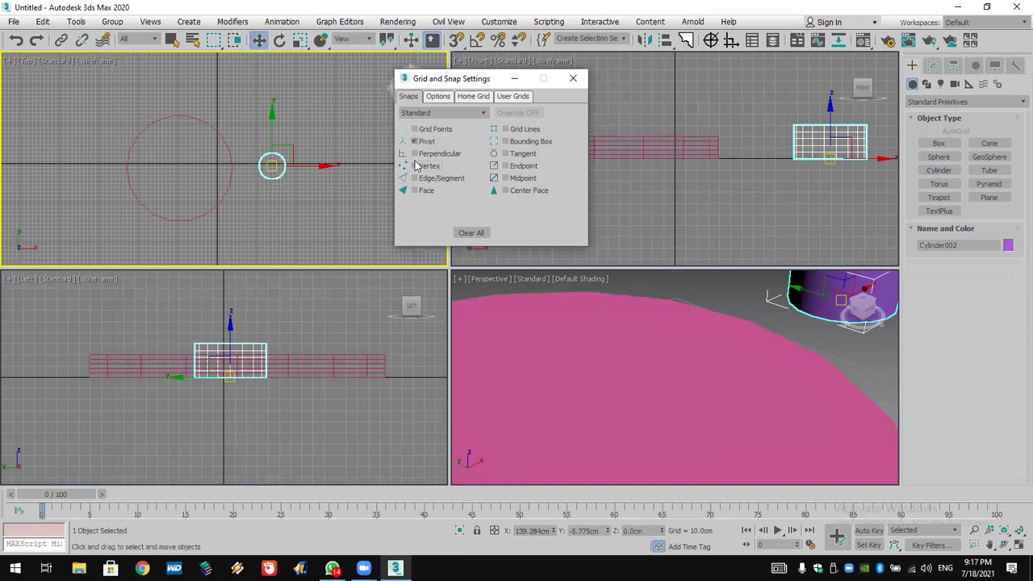
left_click(1016, 547)
left_click(1017, 546)
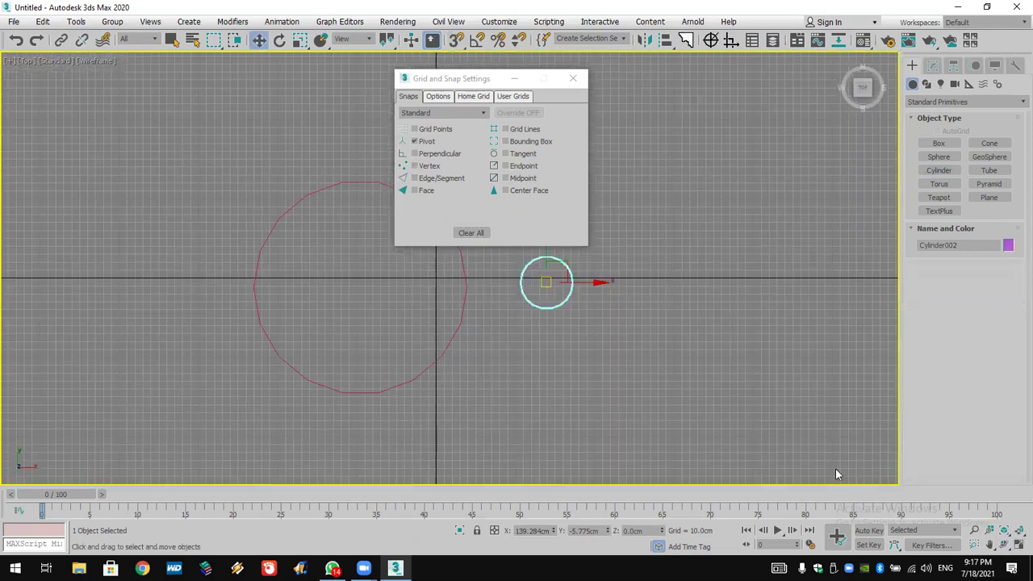
Turn snapping on and move the small cylinder so its pivot snaps onto the large cylinder's pivot.
left_click_drag(457, 78, 788, 80)
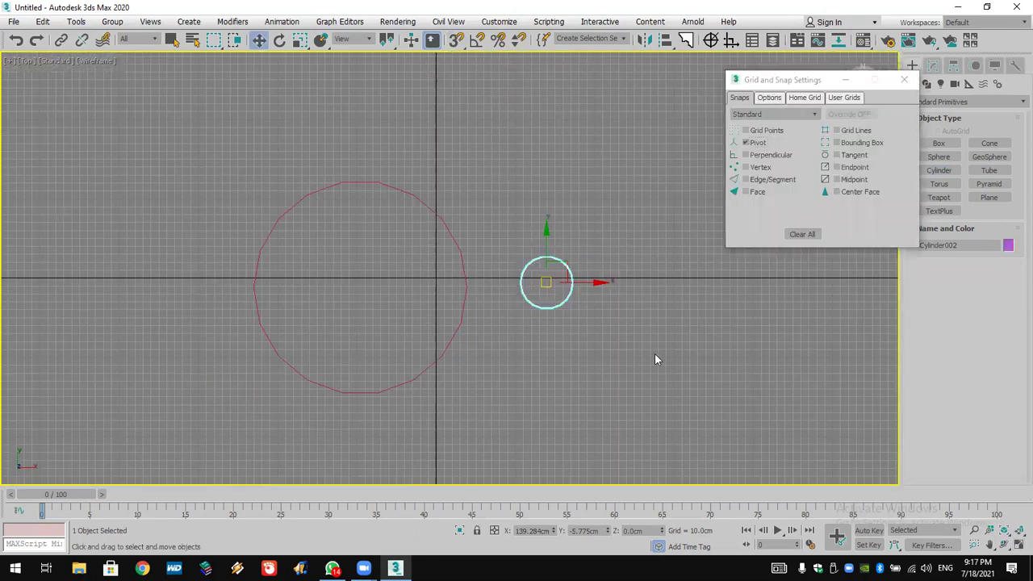
left_click(652, 364)
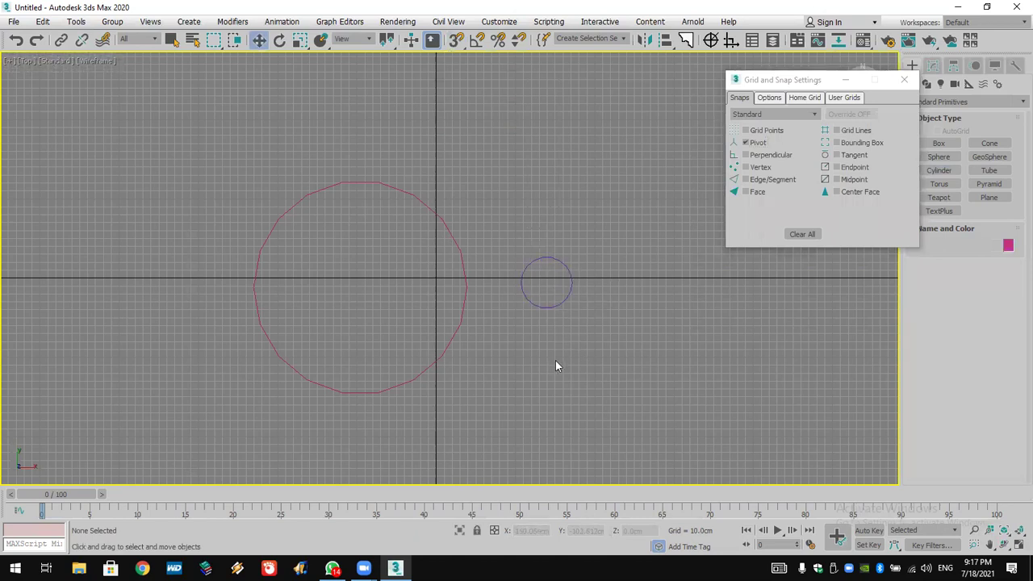
left_click(455, 41)
left_click(552, 307)
left_click_drag(552, 308, 445, 347)
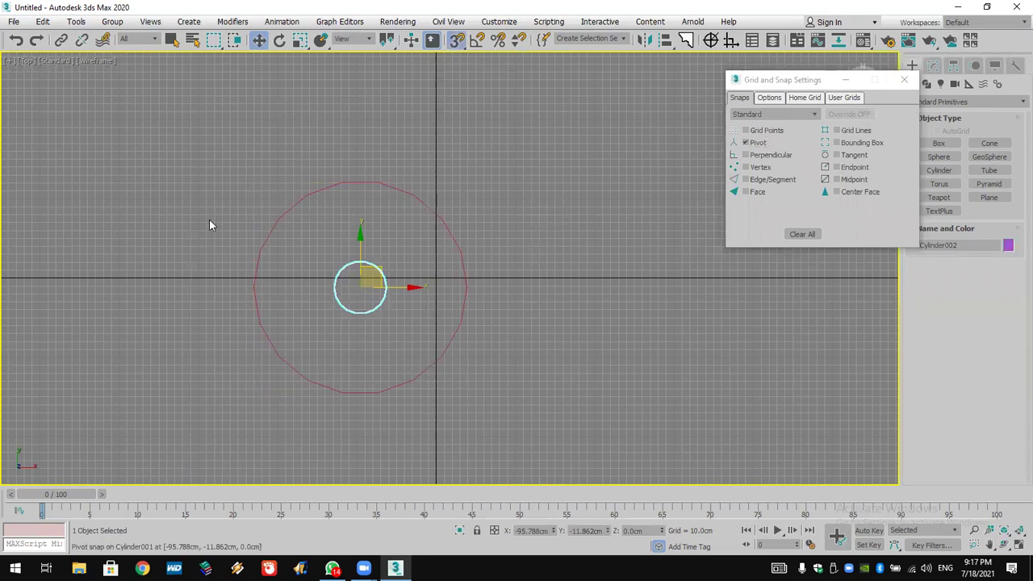
left_click(527, 370)
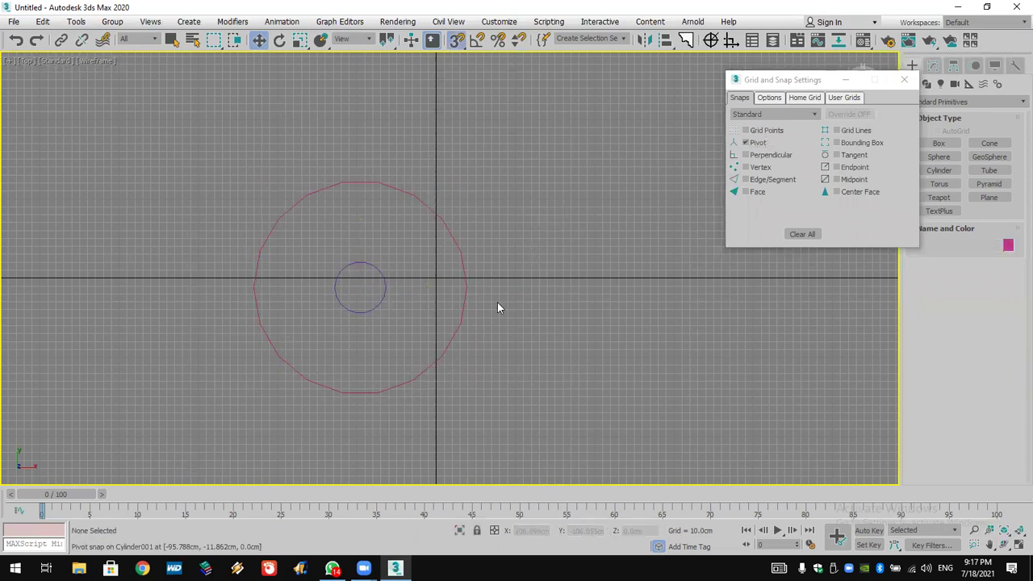
Move the small cylinder outside the large one, and snap it back onto the large cylinder's pivot.
left_click(14, 21)
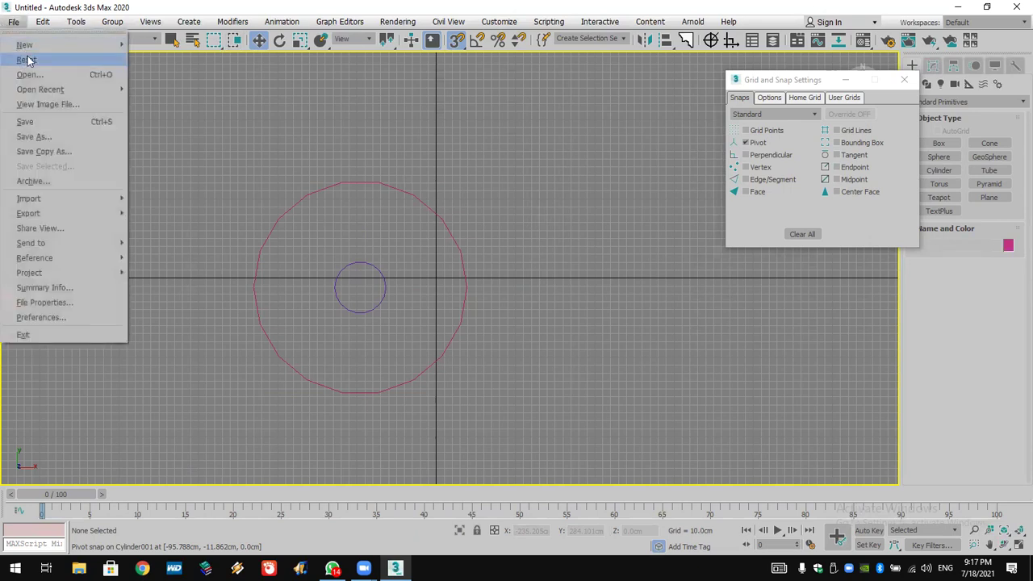
left_click(587, 194)
left_click_drag(395, 284, 700, 376)
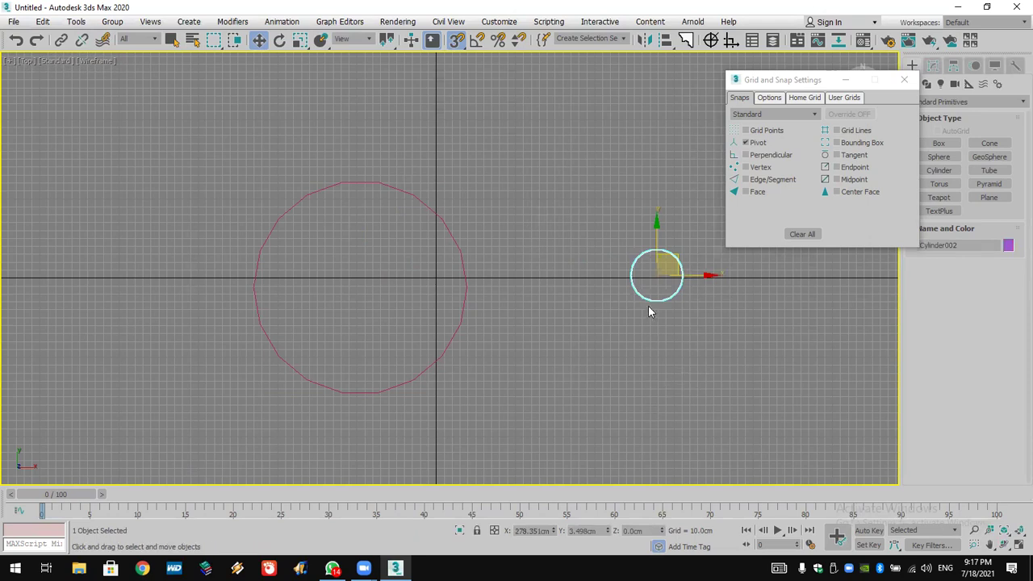
left_click_drag(651, 302, 436, 362)
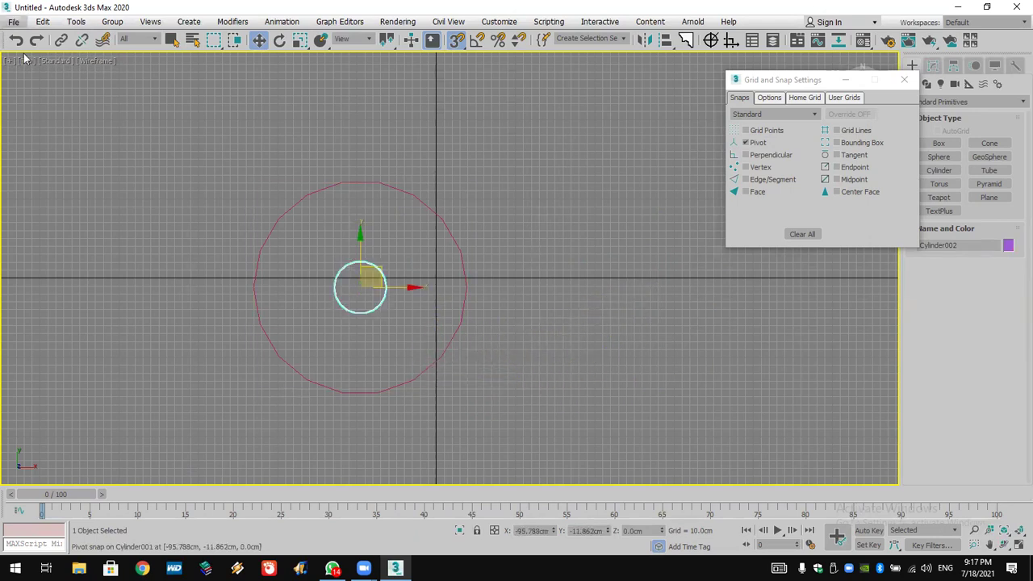
Reset to a new empty scene, close the snap settings, and make the Perspective view active.
left_click(17, 22)
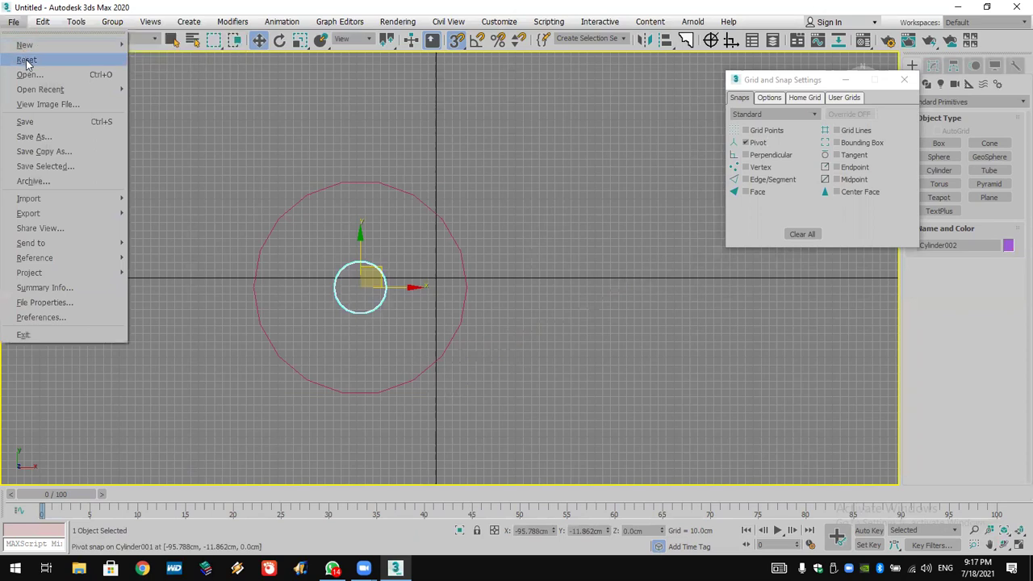
left_click(32, 60)
left_click(517, 304)
key("Return")
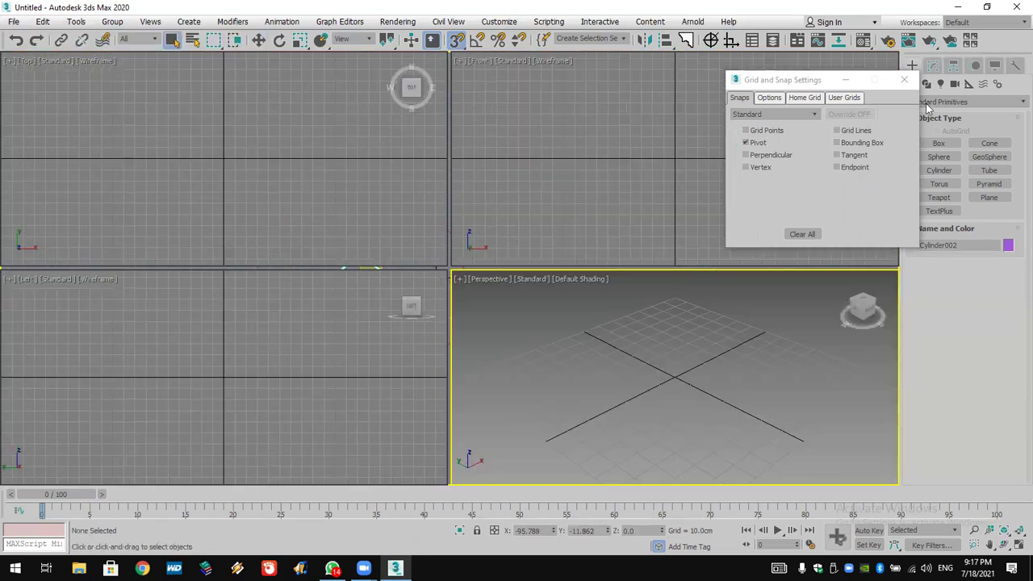
right_click(740, 318)
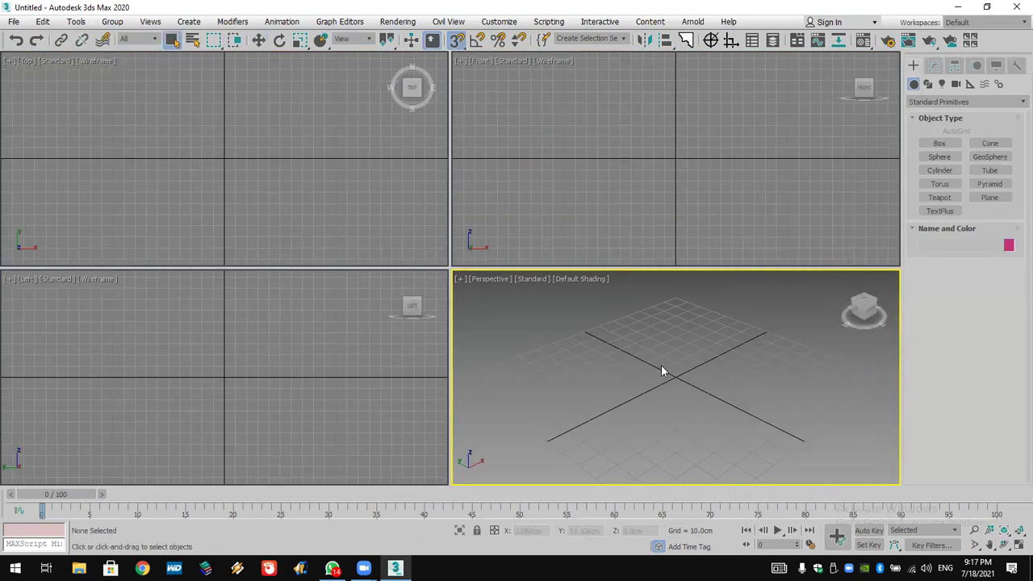
Create the first chair leg at the origin as a box with exact length 5 cm, width 5 cm and height 40 cm.
left_click(938, 145)
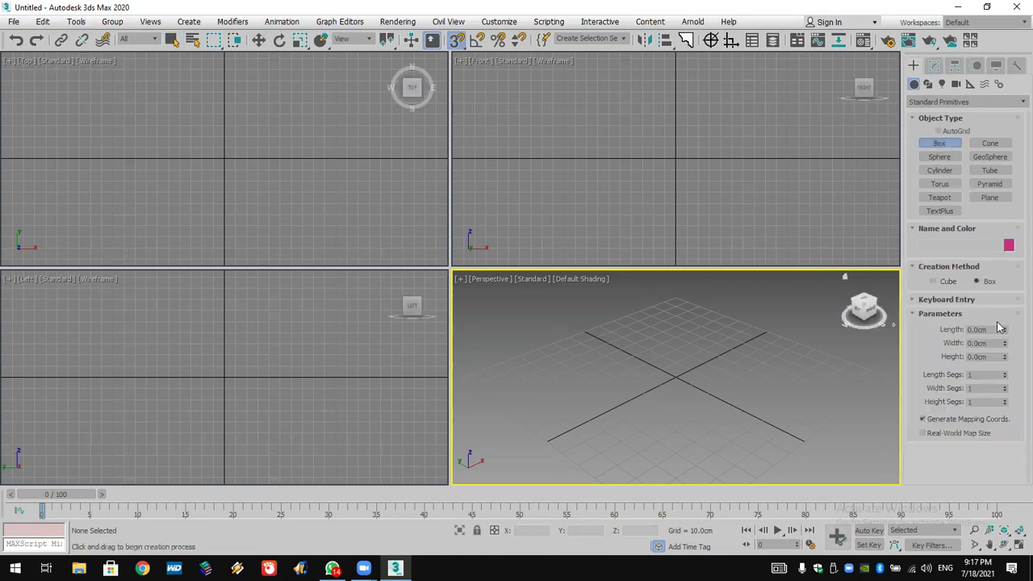
left_click(973, 360)
type("5")
left_click(975, 375)
type("5")
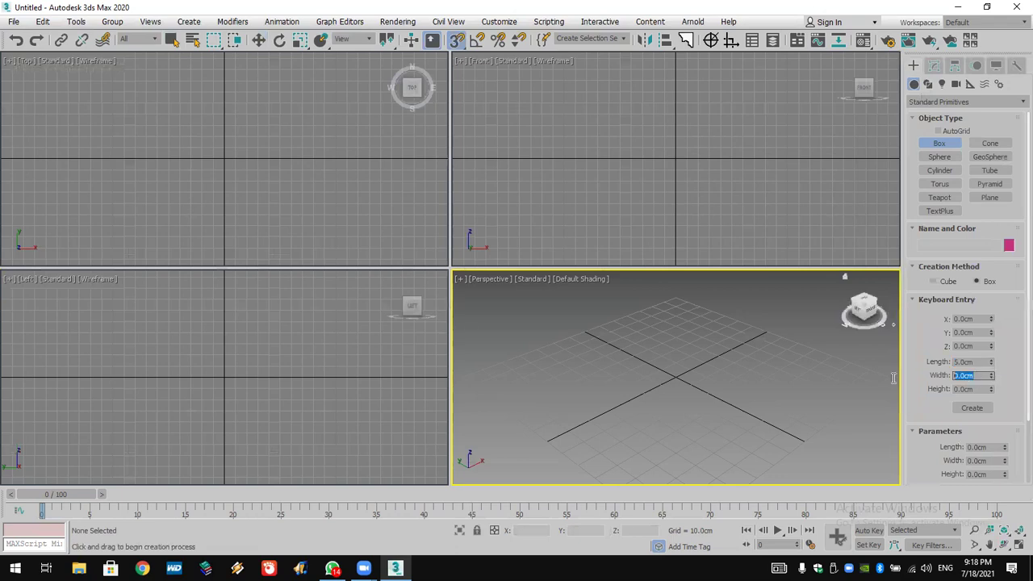
left_click(966, 389)
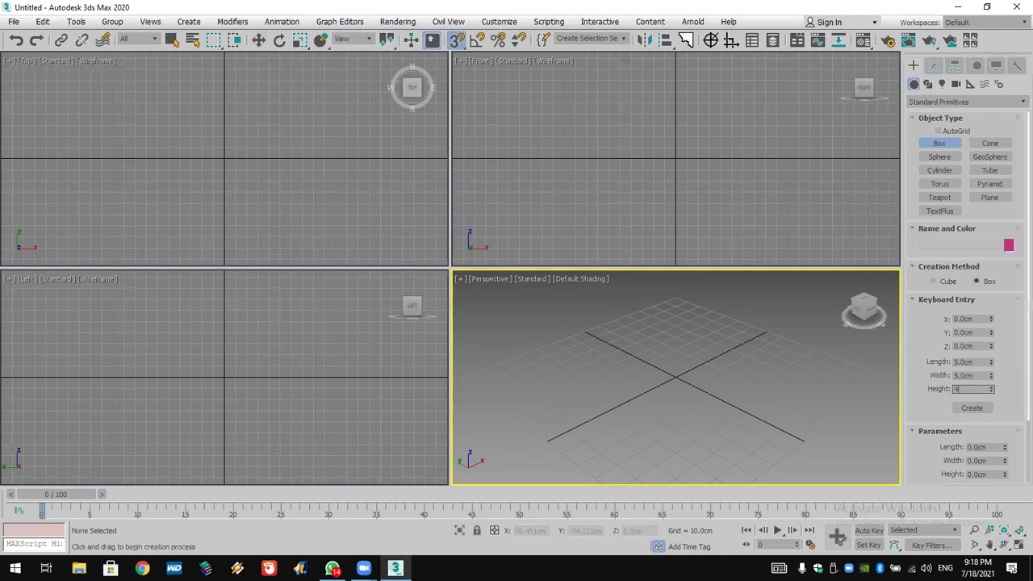
left_click(971, 408)
Create two more identical 5 × 5 × 40 cm legs, one at X 40, Y 0 and one at X 40, Y 40 cm.
left_click(979, 318)
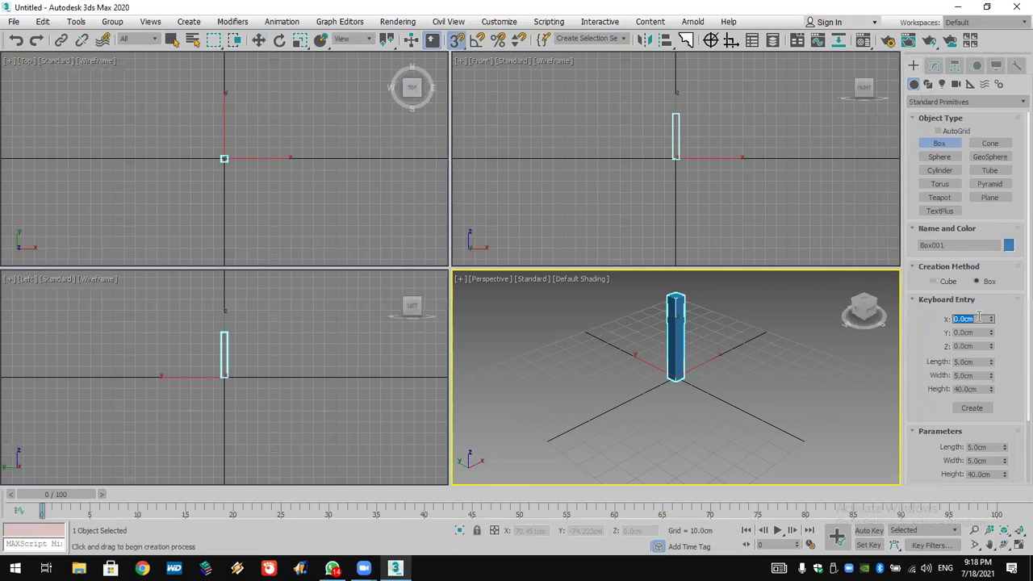
type("40")
left_click(971, 408)
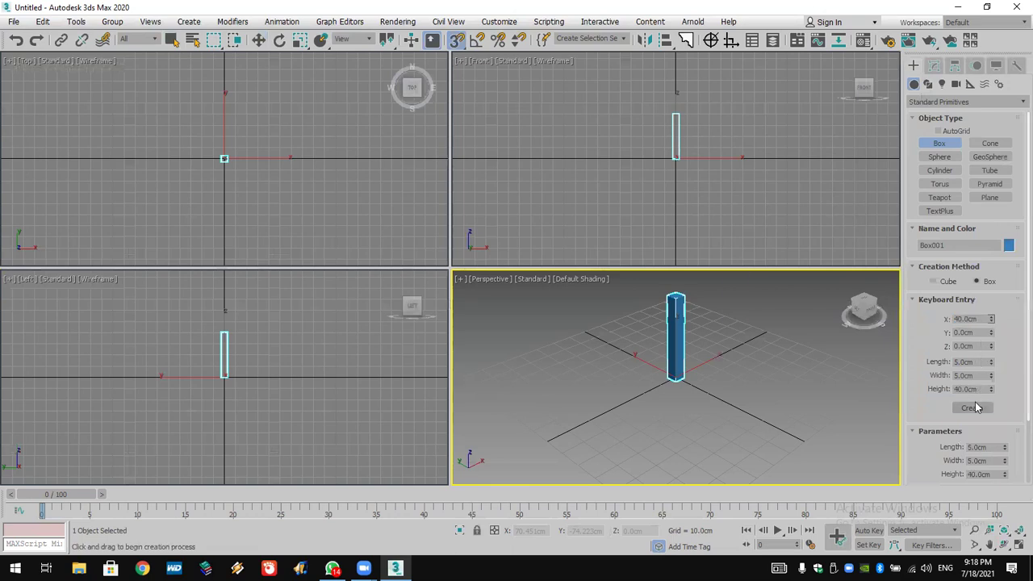
left_click(974, 333)
type("40")
left_click(972, 408)
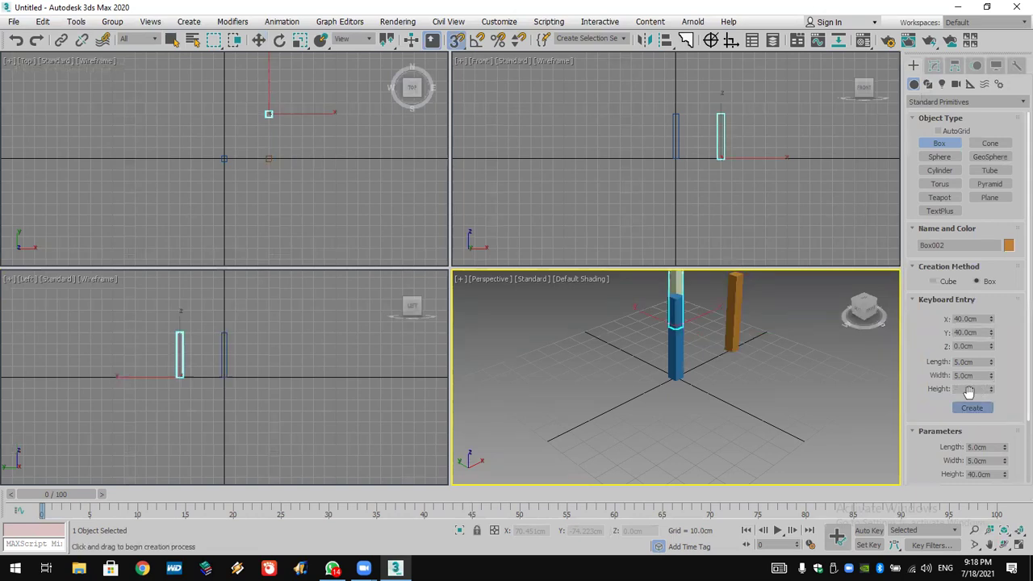
Create the fourth identical leg at X 0, Y 40 cm and fit all four legs in every view.
left_click(966, 319)
type("0")
key("Return")
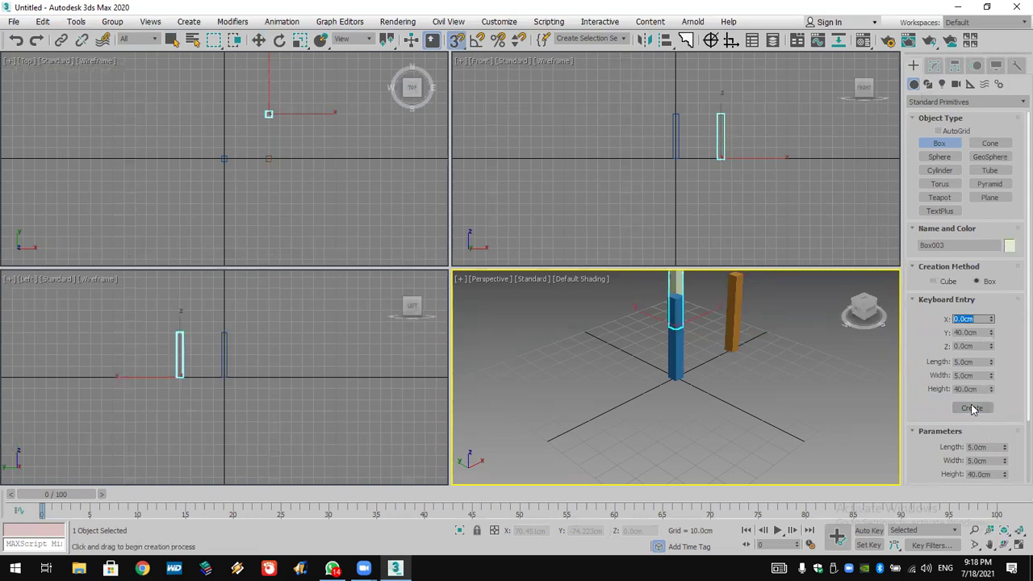
left_click(972, 407)
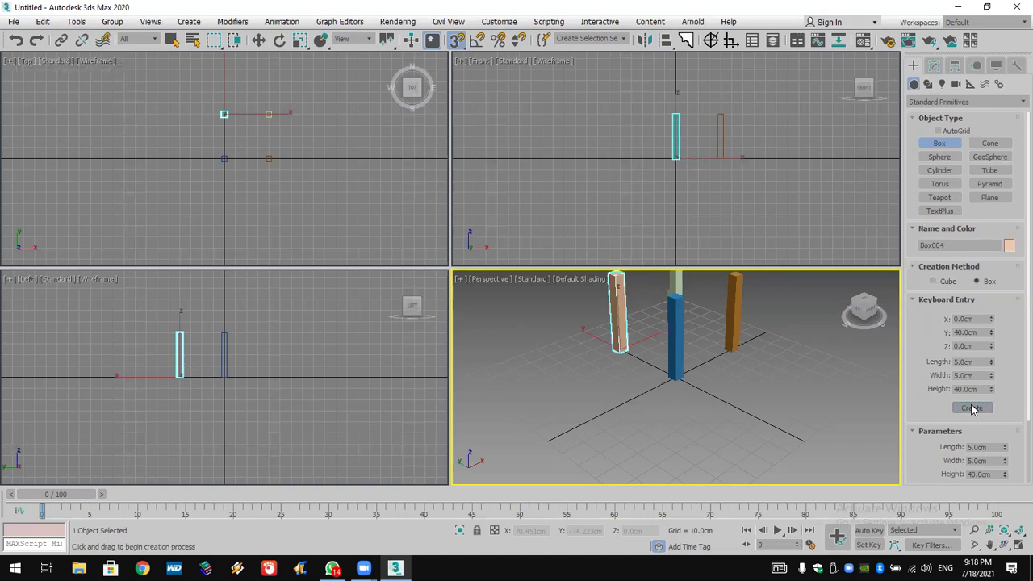
right_click(811, 412)
left_click(811, 412)
key("ctrl+shift+z")
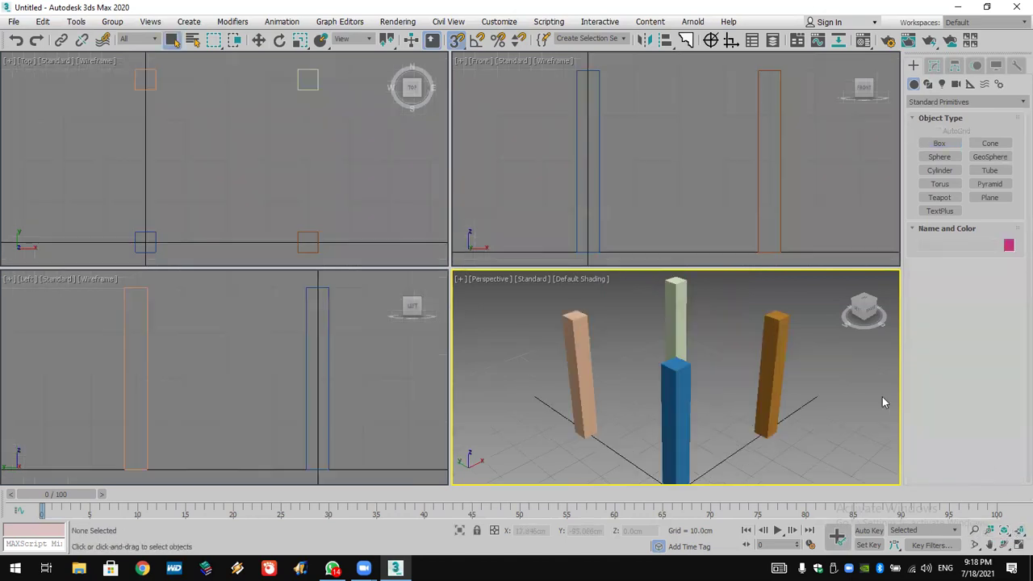
Start a new box and set snapping to Vertex instead of Pivot.
left_click(940, 143)
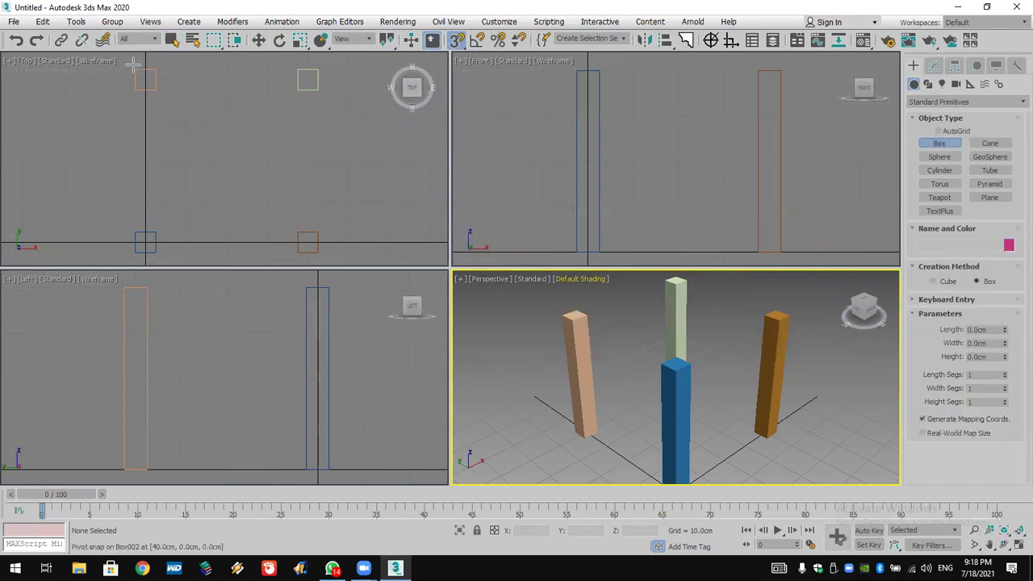
right_click(455, 42)
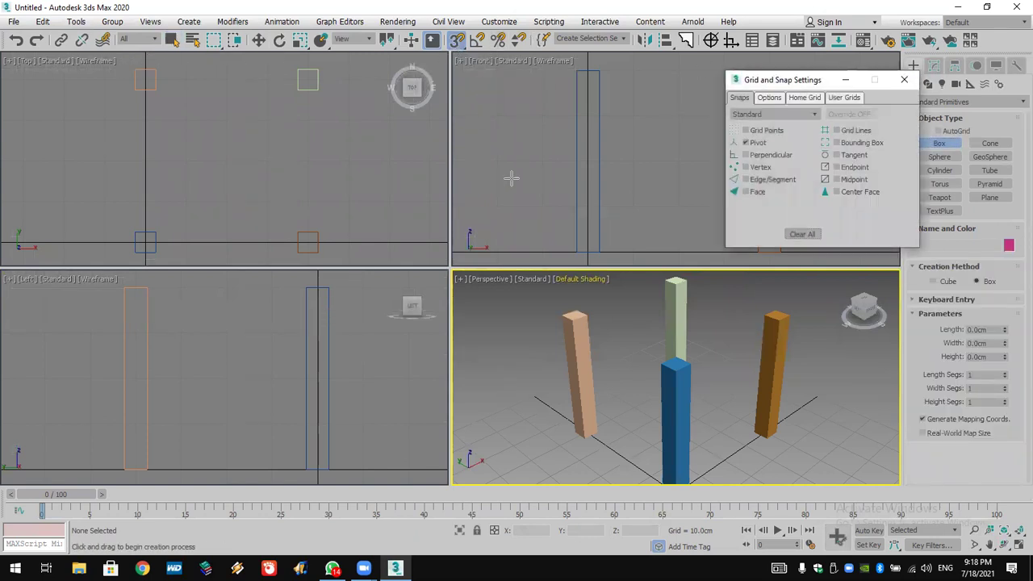
left_click(755, 145)
left_click(904, 79)
Create a 45 × 45 cm seat in the Top view, snapped to the legs' outer corners, with height 5 cm.
left_click_drag(131, 68, 315, 251)
left_click(315, 251)
double_click(993, 356)
type("5")
key("Return")
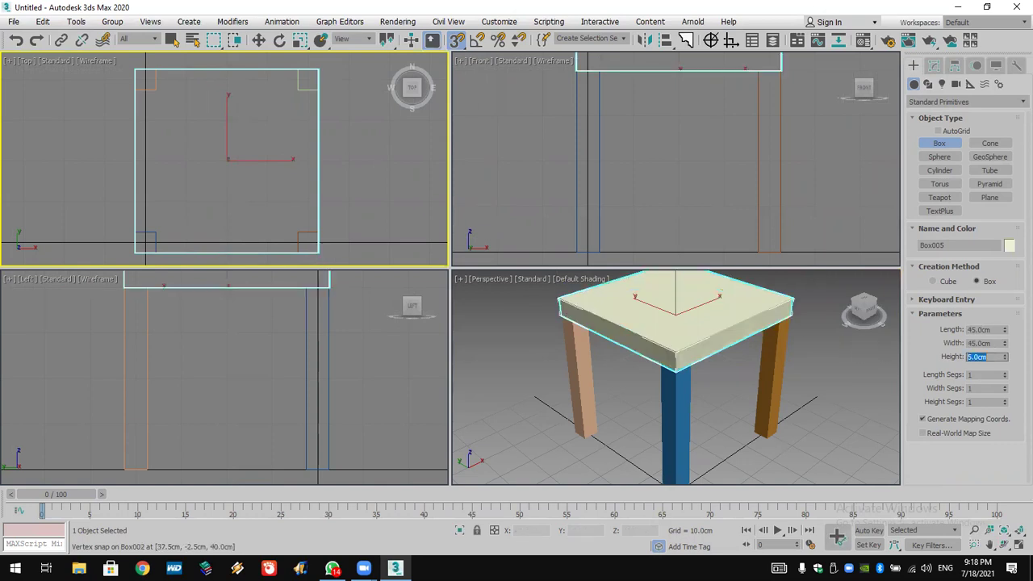
Create the backrest along the seat's rear edge in the Top view: length 5 cm, width 45 cm, height 45 cm.
left_click_drag(136, 70, 321, 93)
left_click(319, 95)
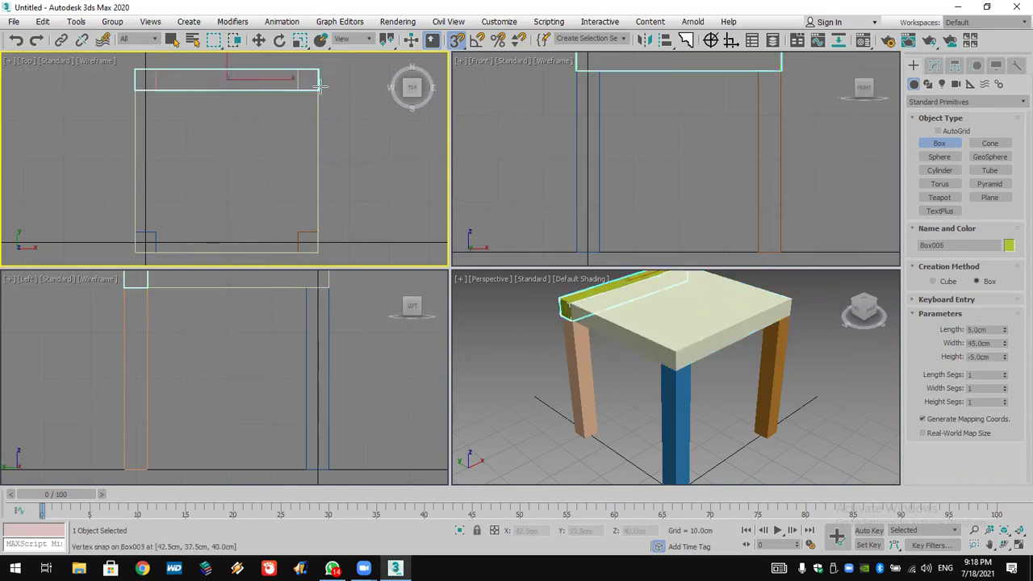
double_click(991, 358)
type("45")
key("Return")
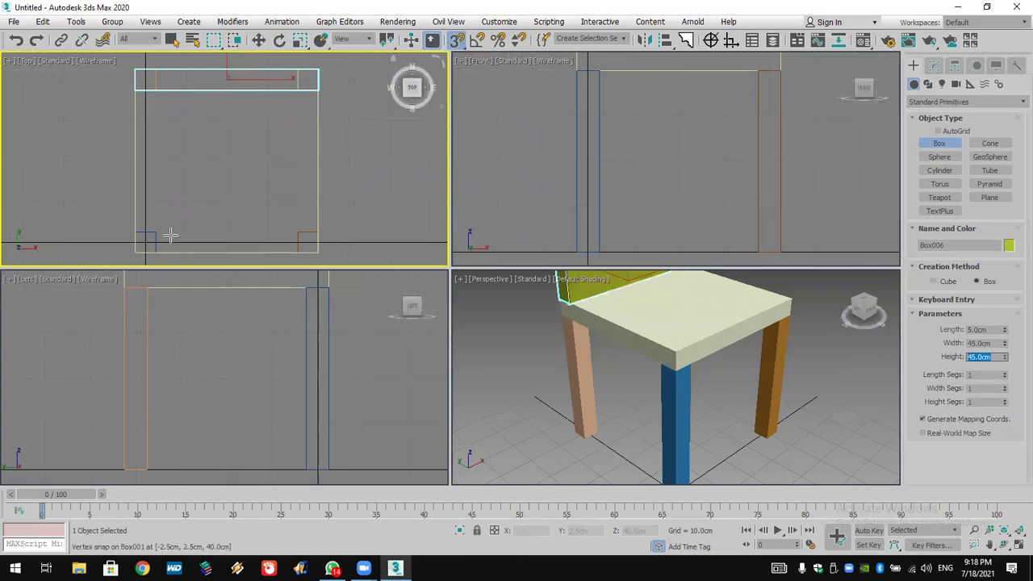
Create a rail across the two front legs, length 5 cm, width 45 cm, height 5 cm, and set its Z position to 20 cm.
left_click(138, 235)
left_click_drag(141, 238, 319, 252)
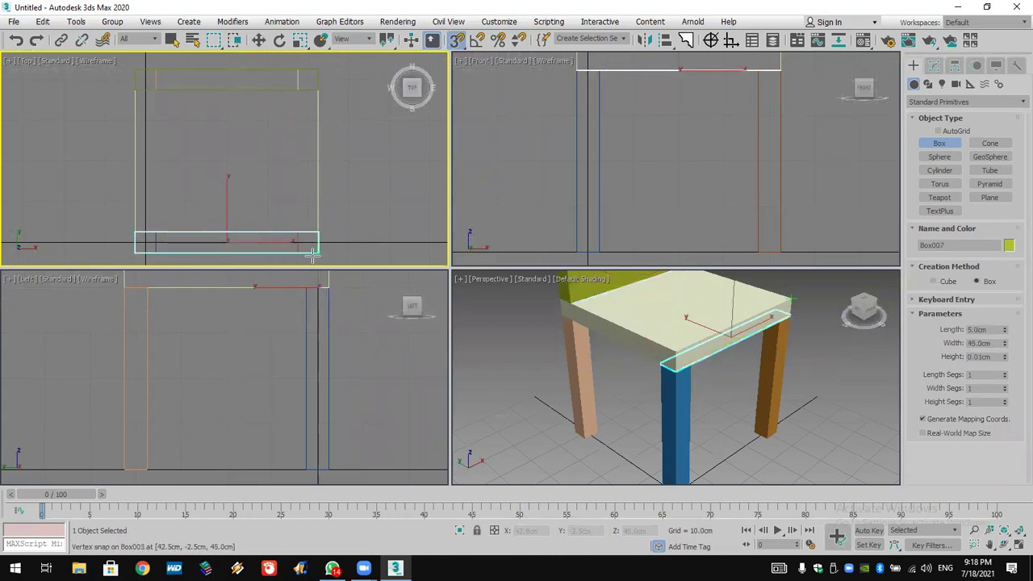
left_click(314, 247)
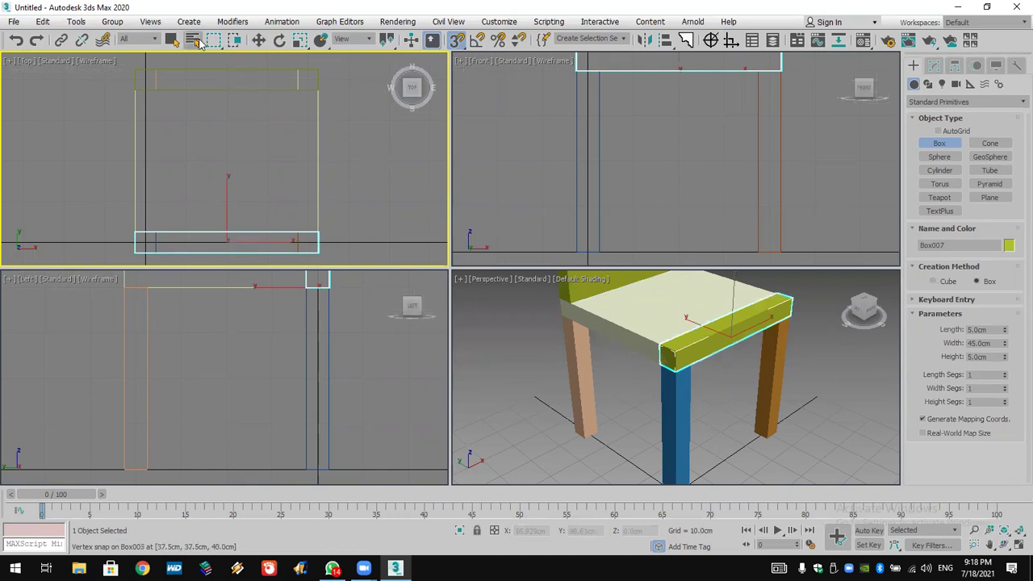
left_click(259, 41)
right_click(259, 40)
double_click(529, 175)
type("20")
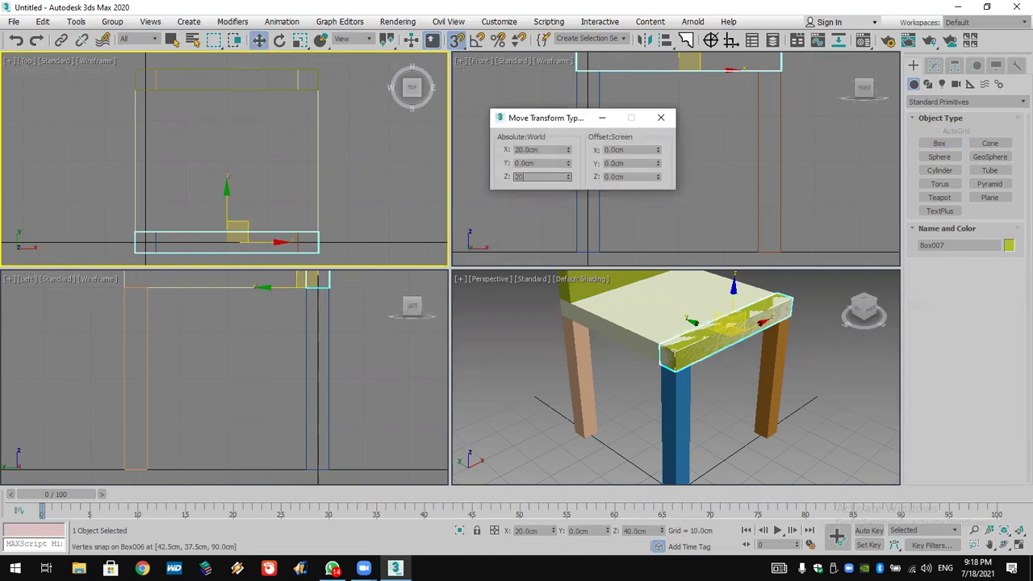
key("Return")
Create a side rail across the two legs at X 40, length 45 cm, width 5 cm, height 5 cm, and set its Z position to 20 cm.
left_click(950, 146)
left_click_drag(299, 73, 319, 251)
left_click(315, 241)
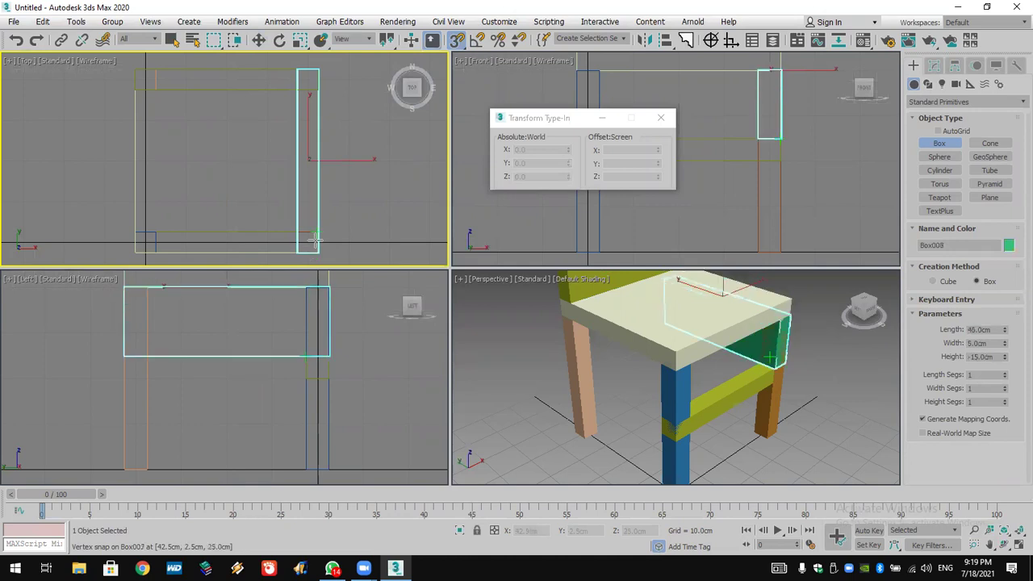
double_click(997, 357)
type("5")
key("Return")
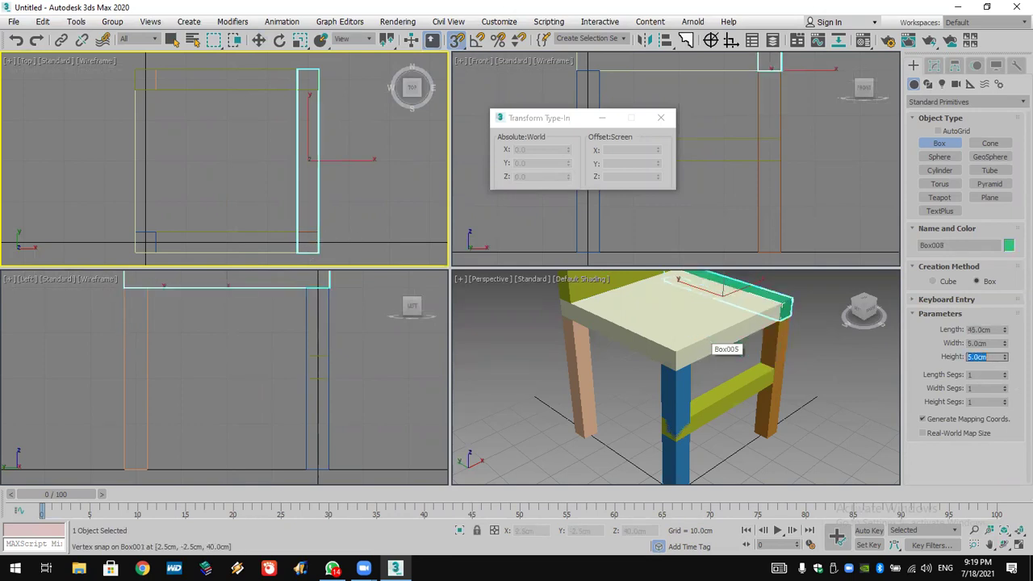
key("w")
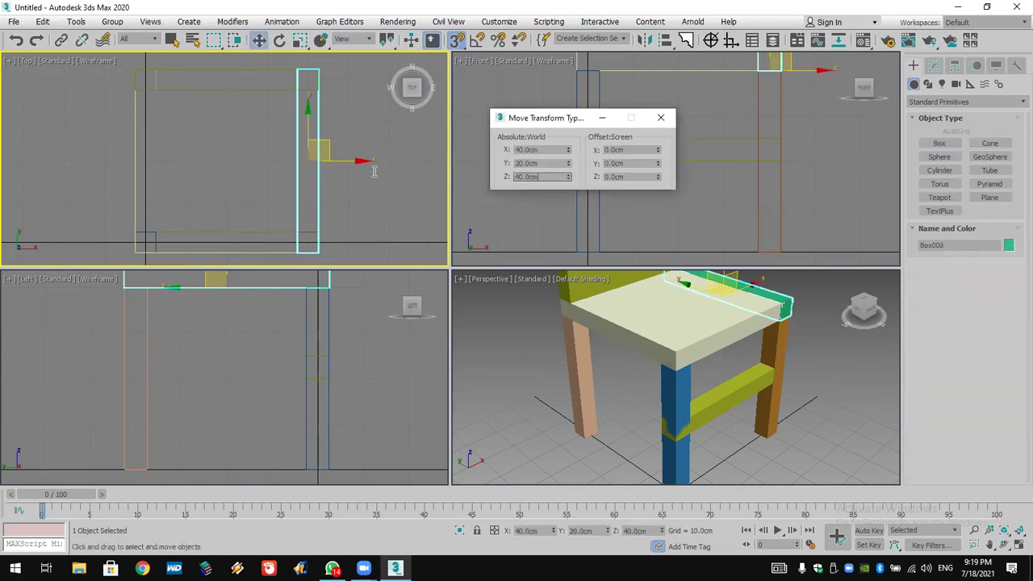
type("20")
key("Return")
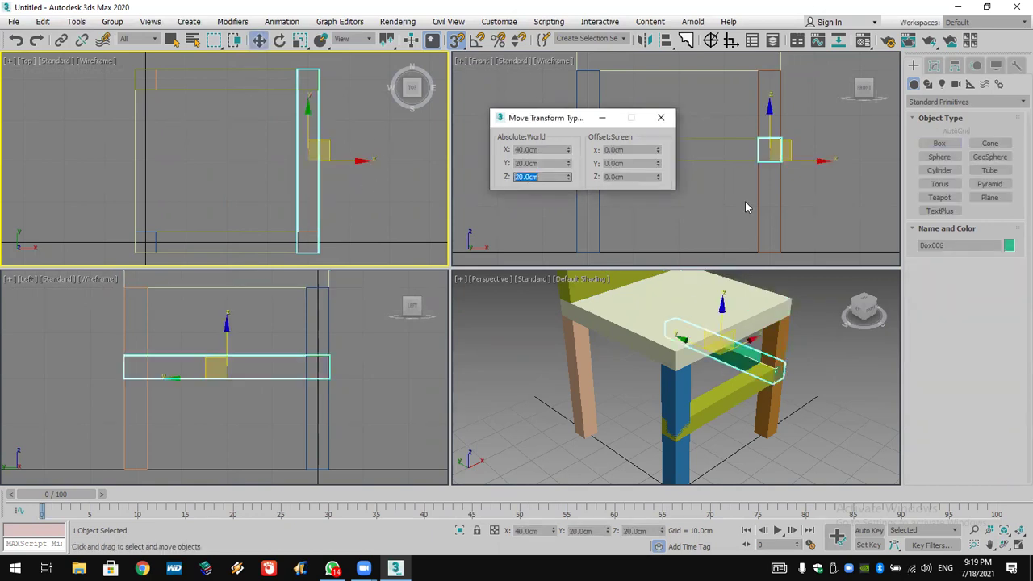
Create a side rail across the two legs at X 0, length 45 cm, width 5 cm, height 5 cm, and set its Z position to 20 cm.
left_click(939, 143)
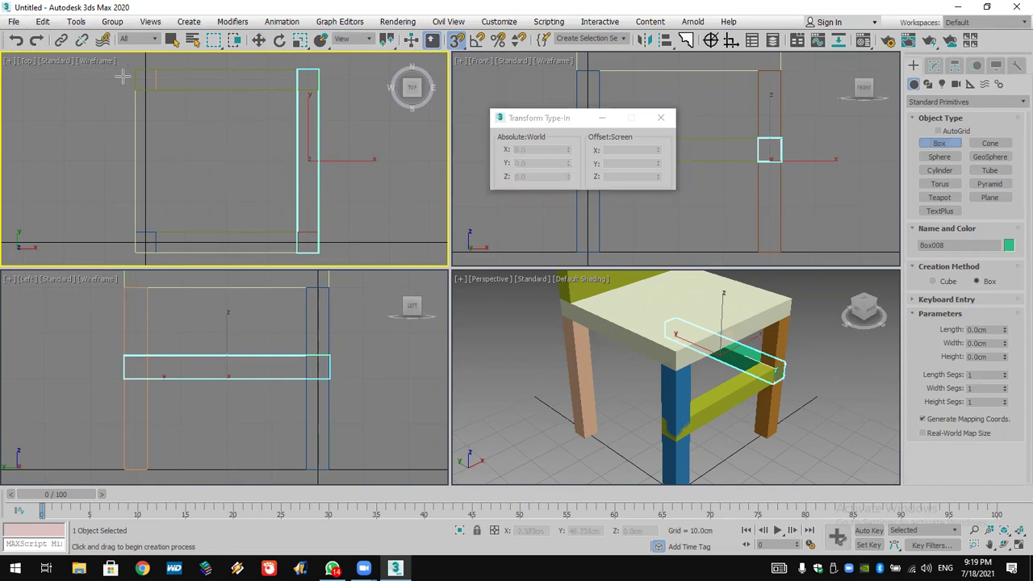
left_click_drag(131, 71, 155, 252)
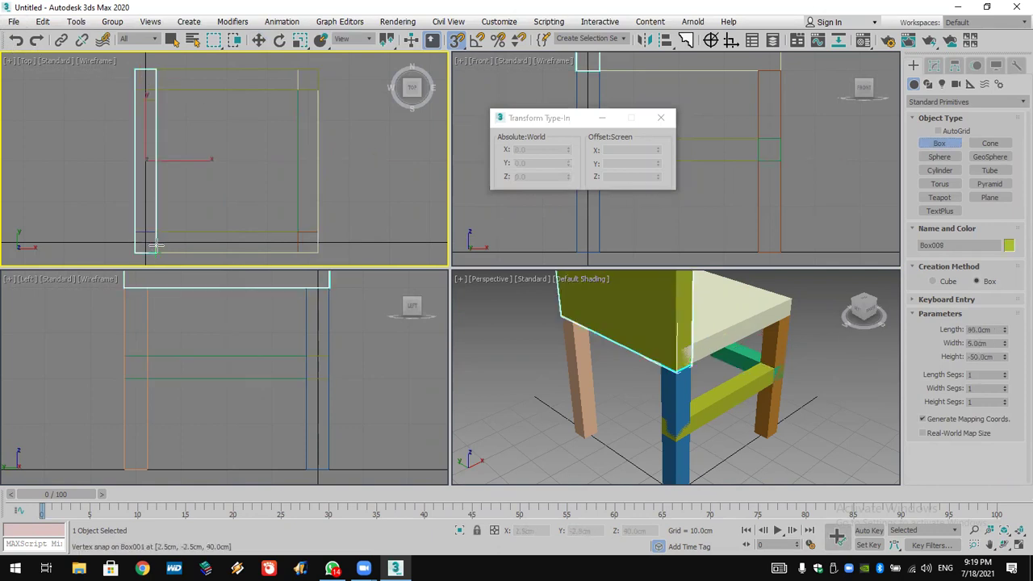
double_click(996, 356)
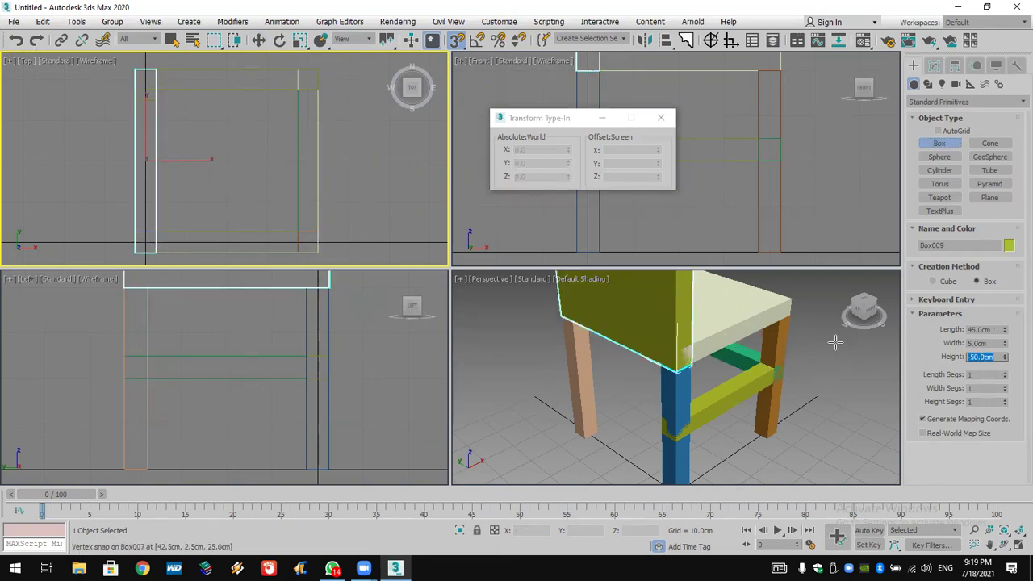
key("BackSpace")
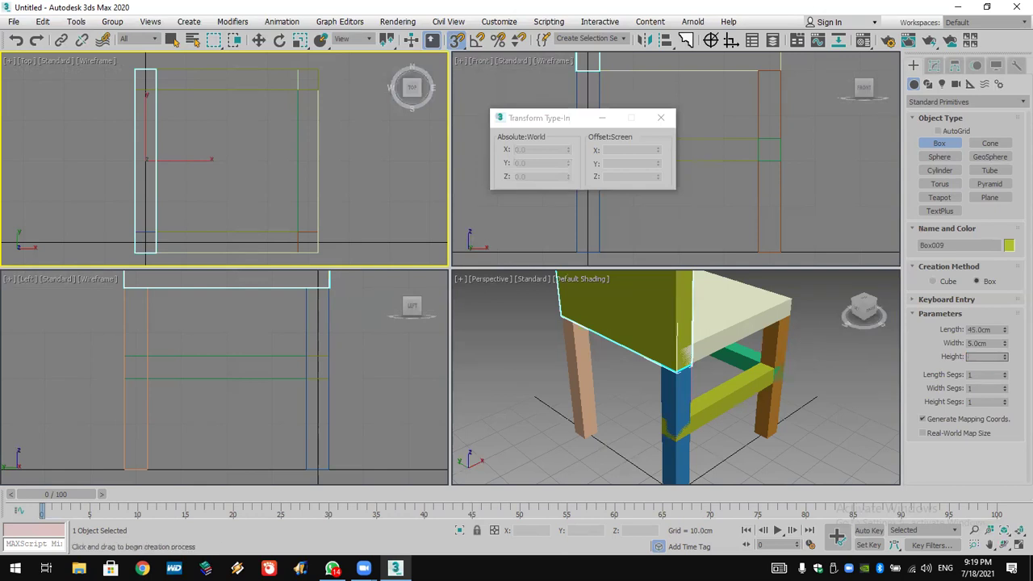
type("5")
key("Return")
key("w")
double_click(544, 176)
type("20")
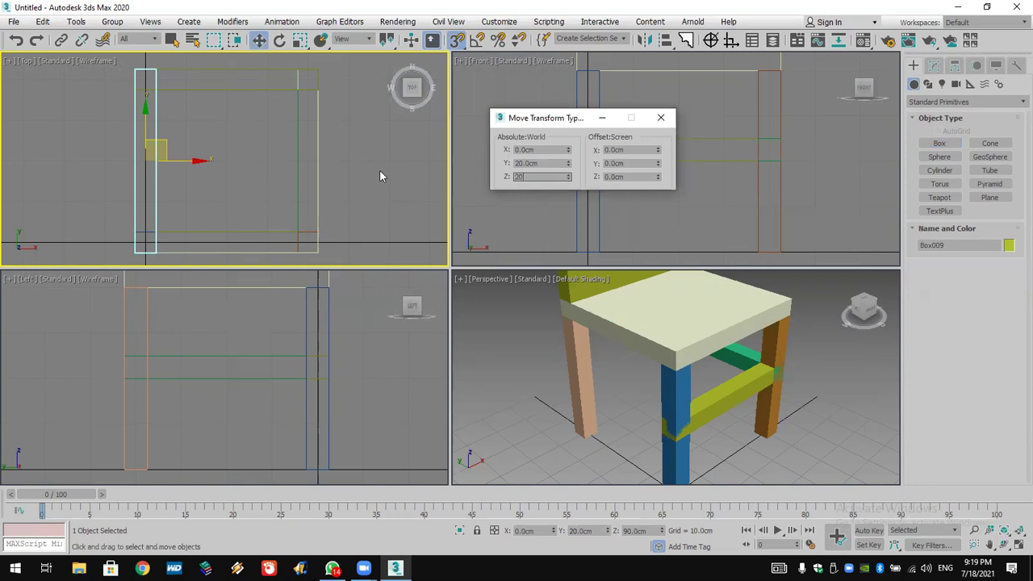
key("Return")
Examine the whole chair in the Perspective view and the joint at the front leg's inner corner up close in the Top view.
left_click(824, 442)
scroll(825, 426, "down", 5)
middle_click_drag(825, 426, 740, 422, "alt")
left_click(974, 545)
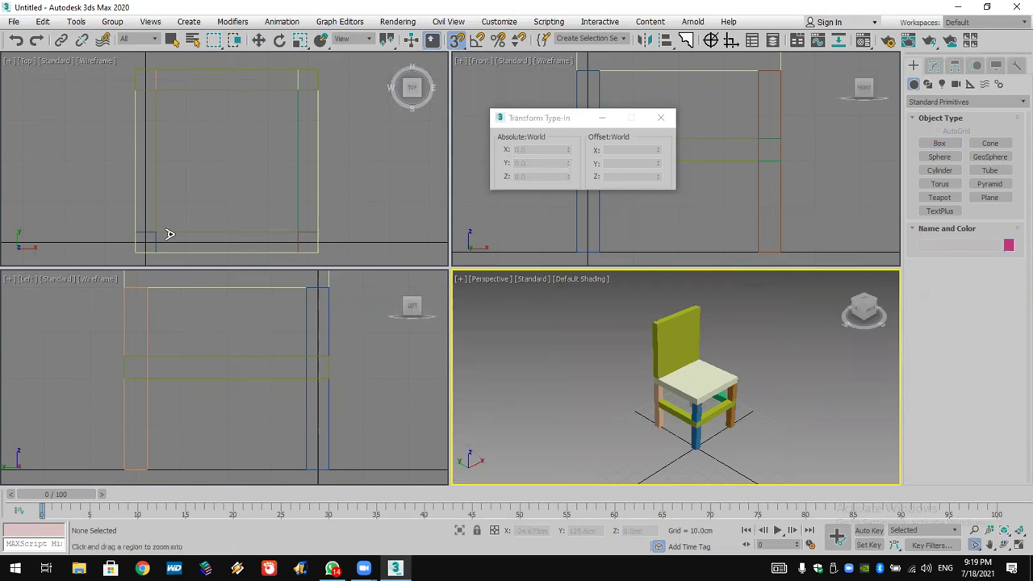
left_click_drag(274, 217, 305, 239)
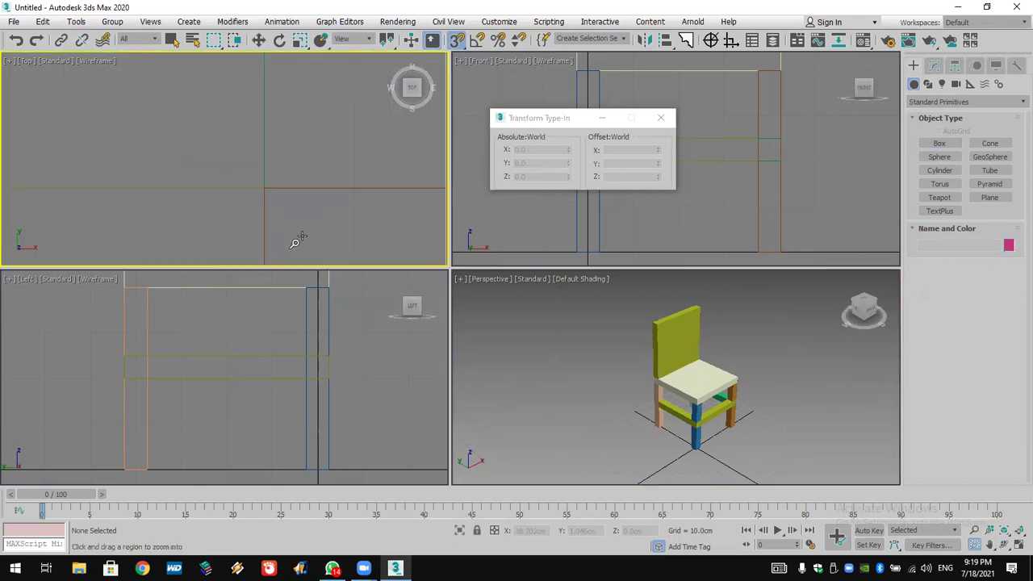
left_click_drag(250, 196, 274, 164)
scroll(278, 167, "down", 8)
scroll(295, 180, "down", 3)
scroll(290, 212, "up", 2)
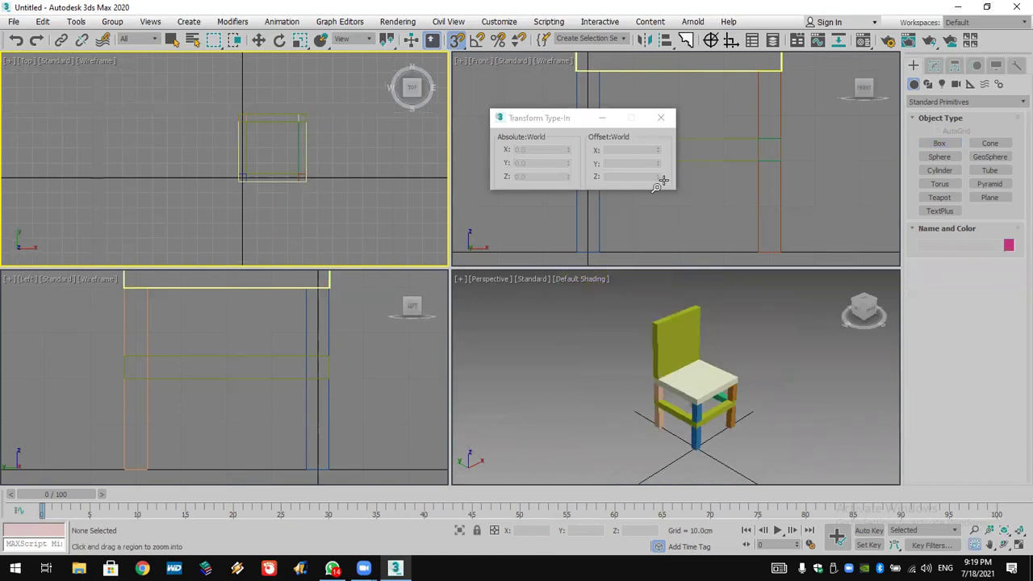
Replace the Transform Type-In with the Grid and Snap Settings and draw a rectangle spline beside the chair in the Top view.
left_click(660, 118)
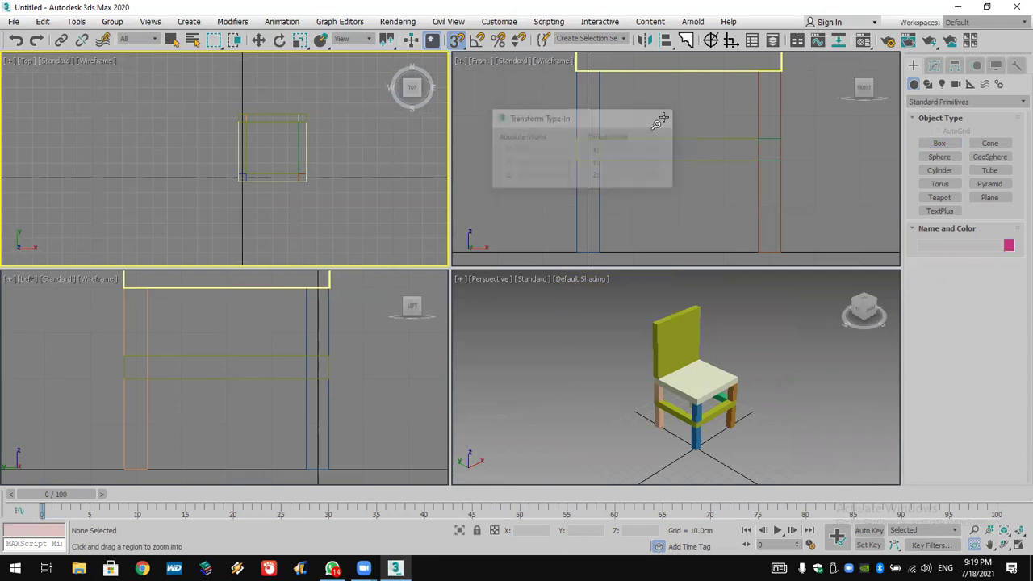
right_click(456, 40)
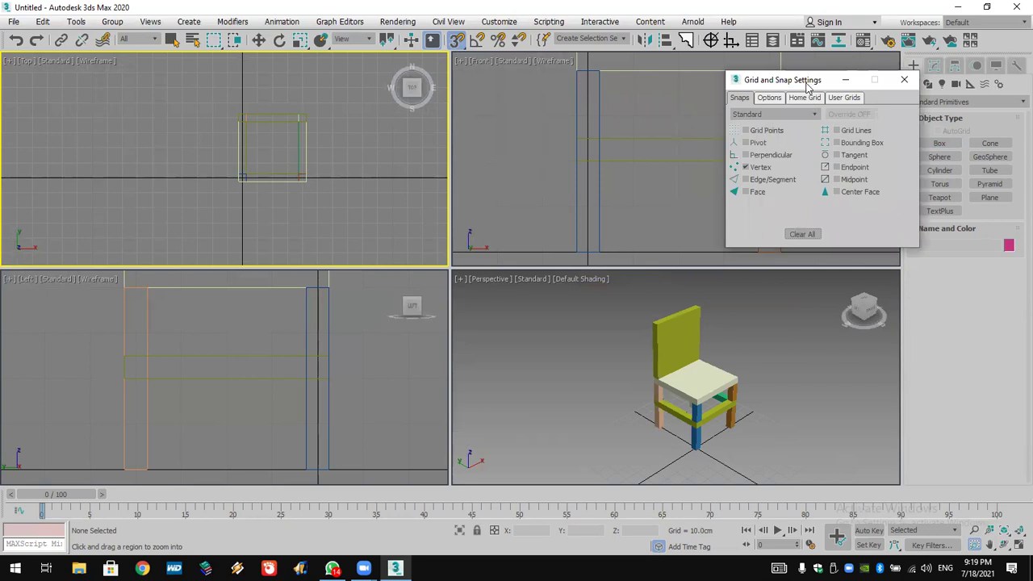
left_click_drag(802, 85, 762, 86)
middle_click_drag(383, 199, 267, 199)
scroll(266, 200, "down", 2)
left_click(927, 84)
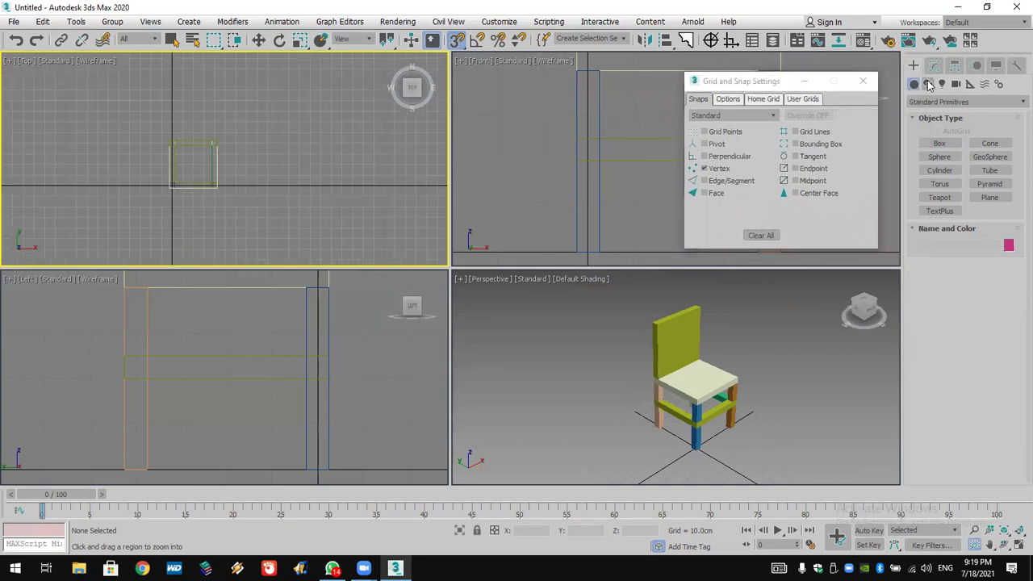
left_click(990, 154)
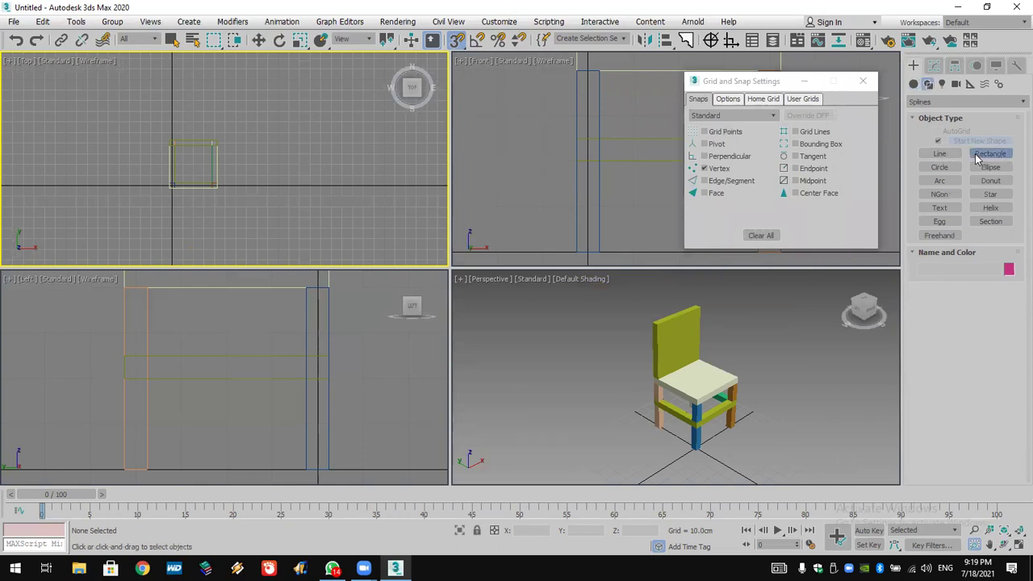
left_click_drag(270, 138, 367, 207)
Enable Perpendicular snapping together with Vertex and start a line at the rectangle's upper-right corner in the Top view.
left_click(939, 154)
left_click(718, 169)
left_click(715, 157)
left_click(321, 82)
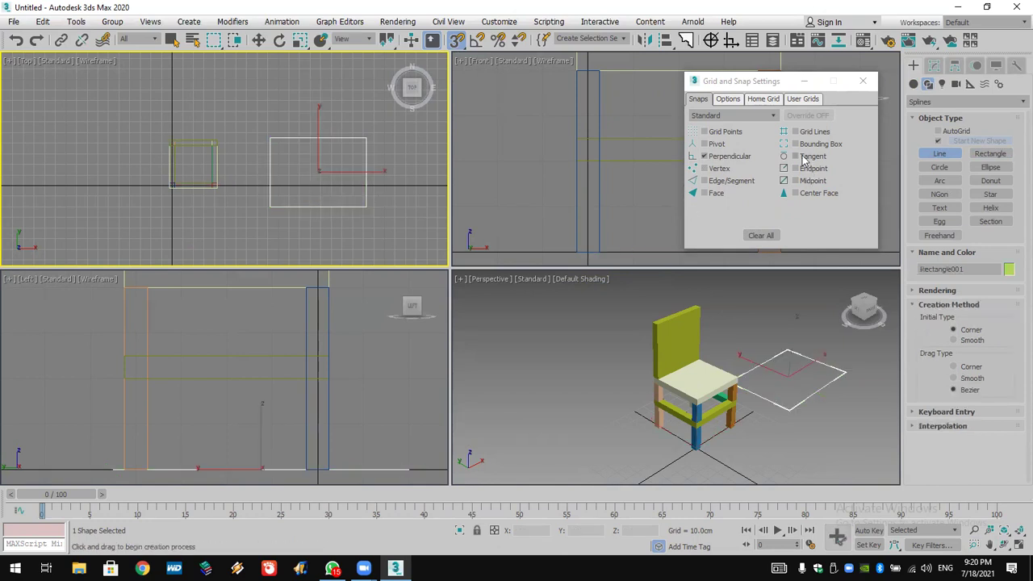
left_click(718, 168)
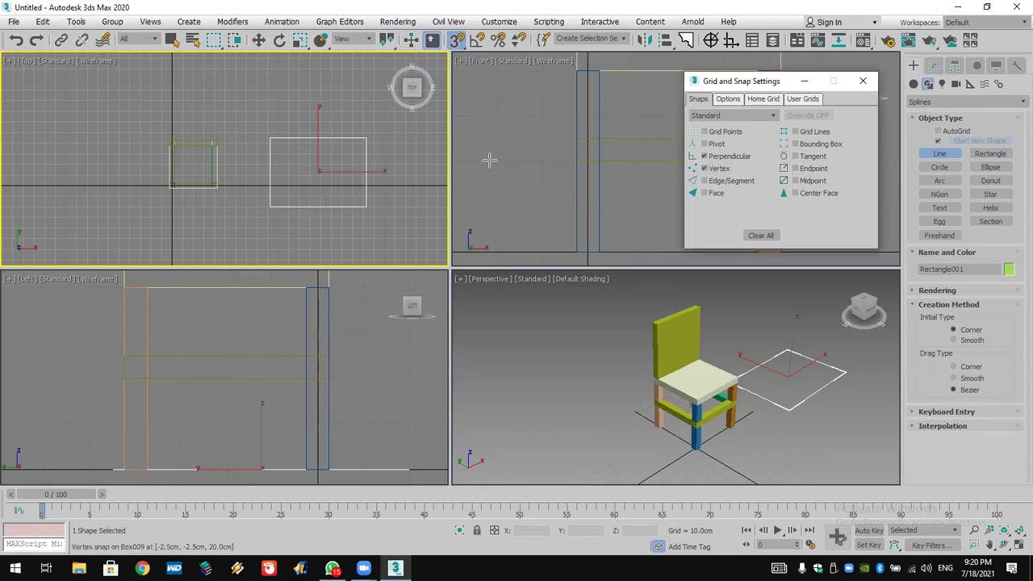
left_click(366, 139)
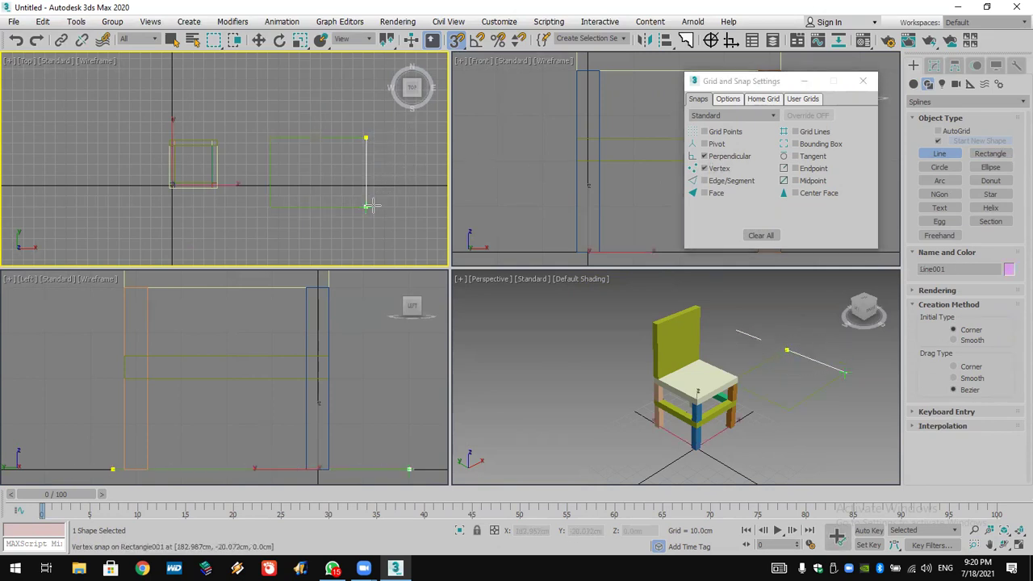
End the line along the rectangle and delete the rectangle beside the chair.
right_click(402, 166)
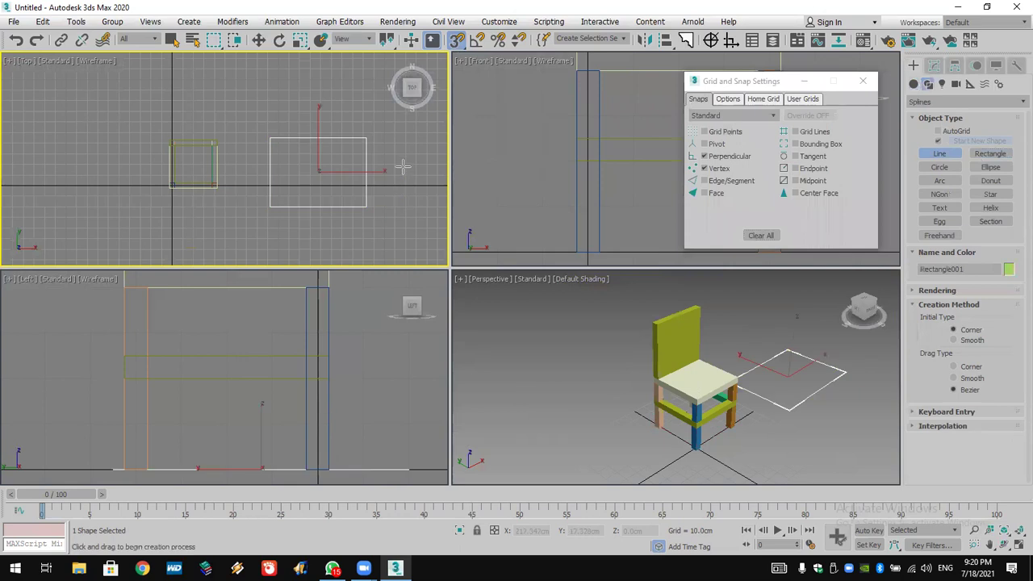
key("Delete")
Turn off the Perpendicular and Vertex snaps and close the grid and snap settings.
left_click(717, 168)
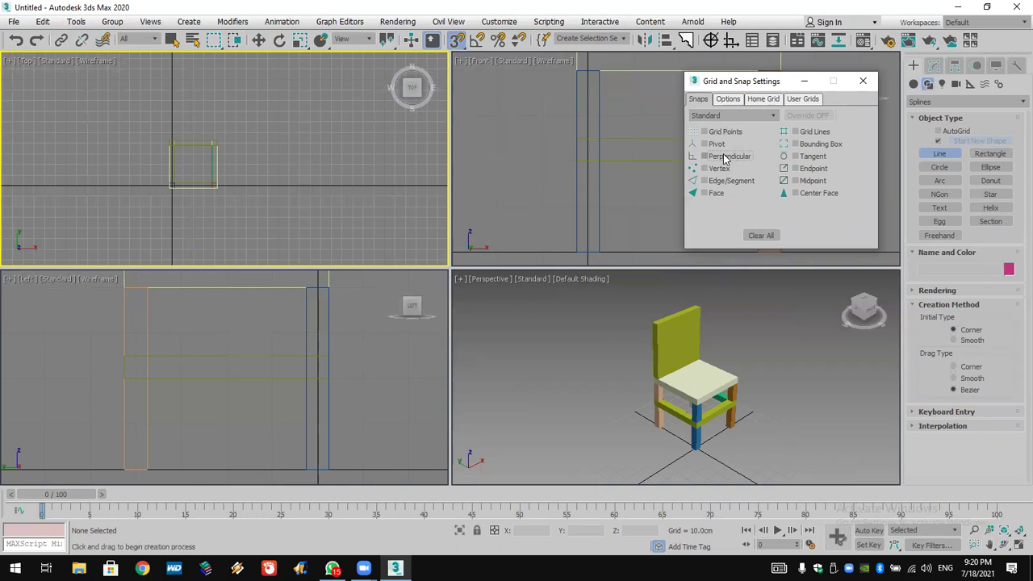
scroll(83, 191, "up", 4)
middle_click_drag(243, 173, 171, 199)
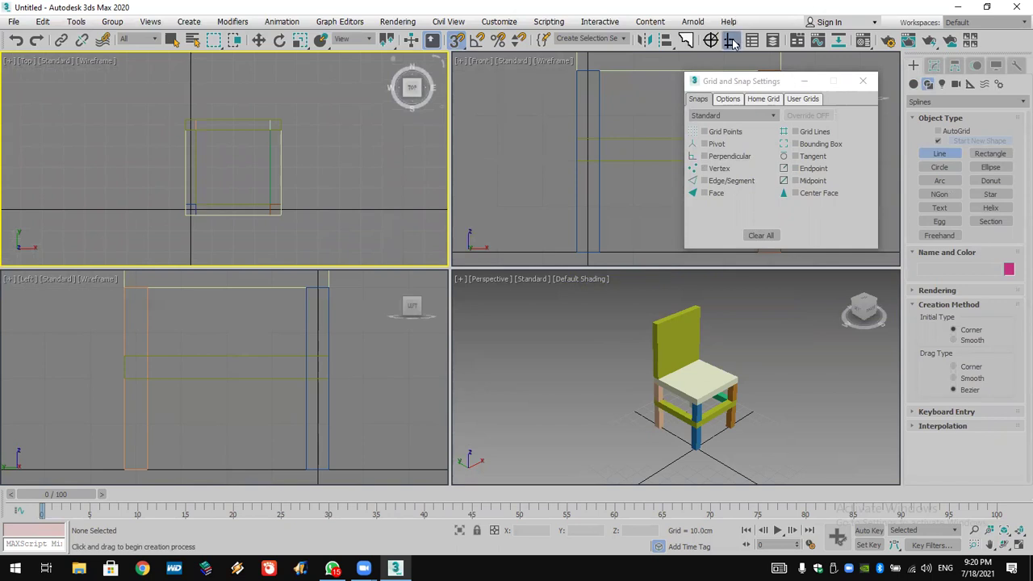
left_click_drag(762, 81, 653, 76)
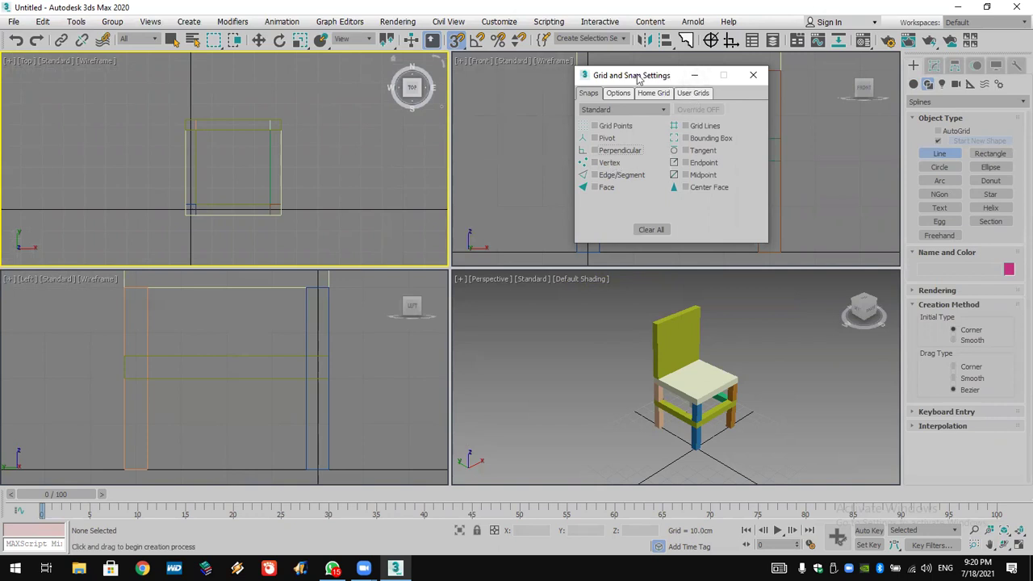
left_click_drag(637, 77, 611, 75)
left_click(727, 75)
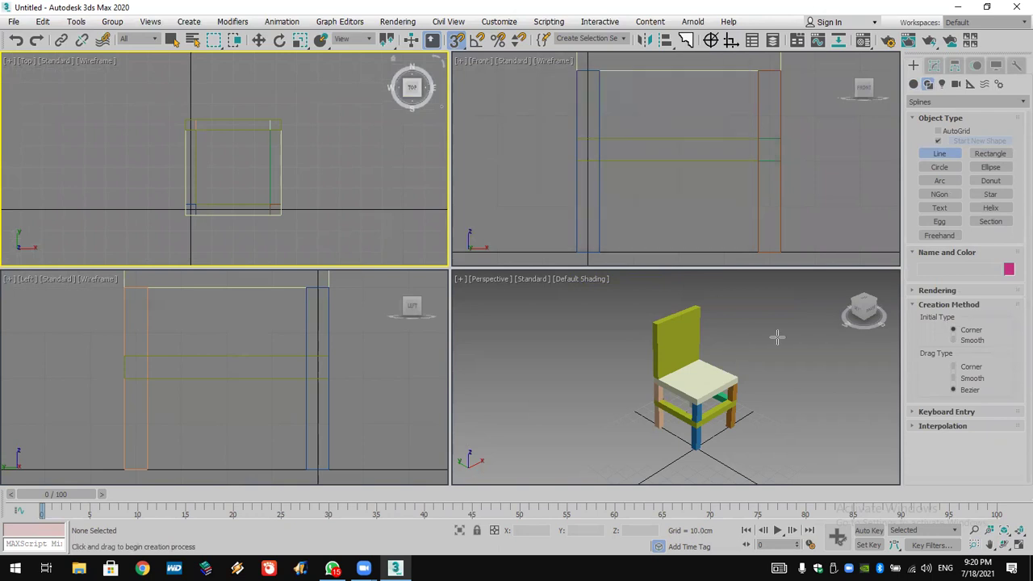
Exit line creation and select all parts of the chair in the Perspective viewport.
right_click(776, 337)
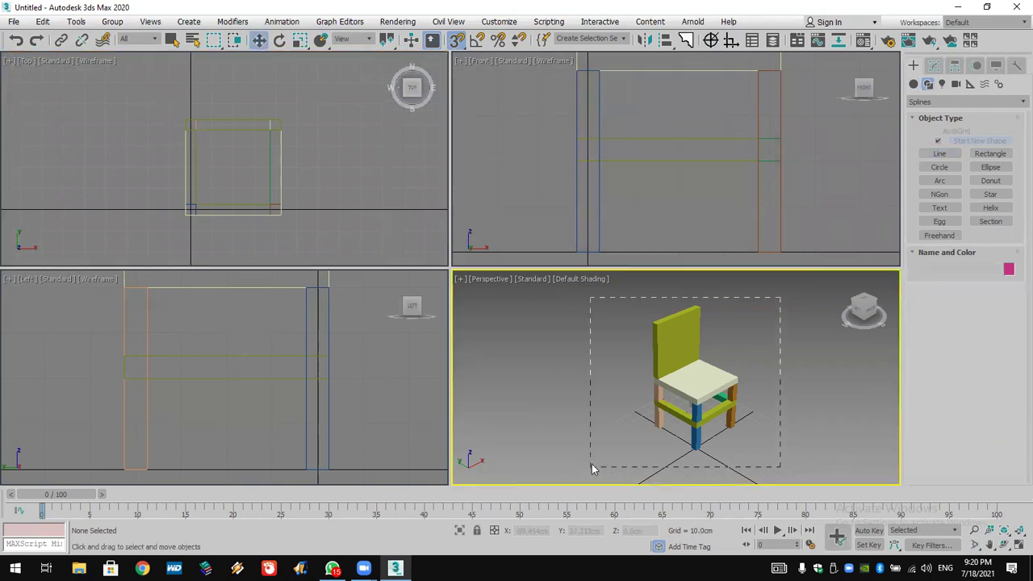
left_click_drag(592, 470, 586, 440)
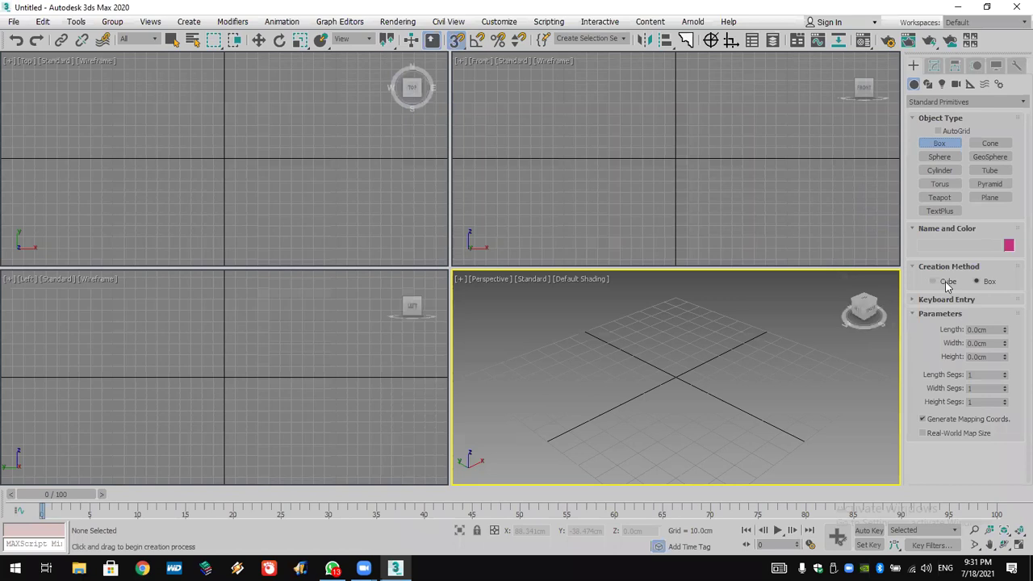
Create a cube from its center near the origin in the Top viewport, using the Cube creation method.
left_click(948, 283)
left_click_drag(222, 158, 235, 193)
Rotate the cube freehand around Z in the Top viewport, first to about -21 degrees and finally to about -75 degrees.
left_click(279, 40)
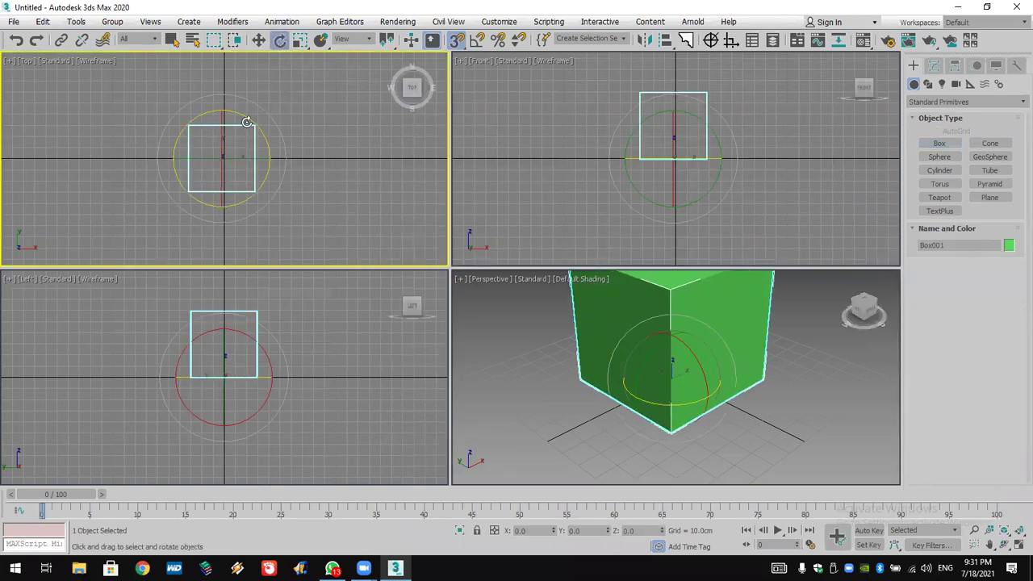
left_click_drag(248, 123, 306, 163)
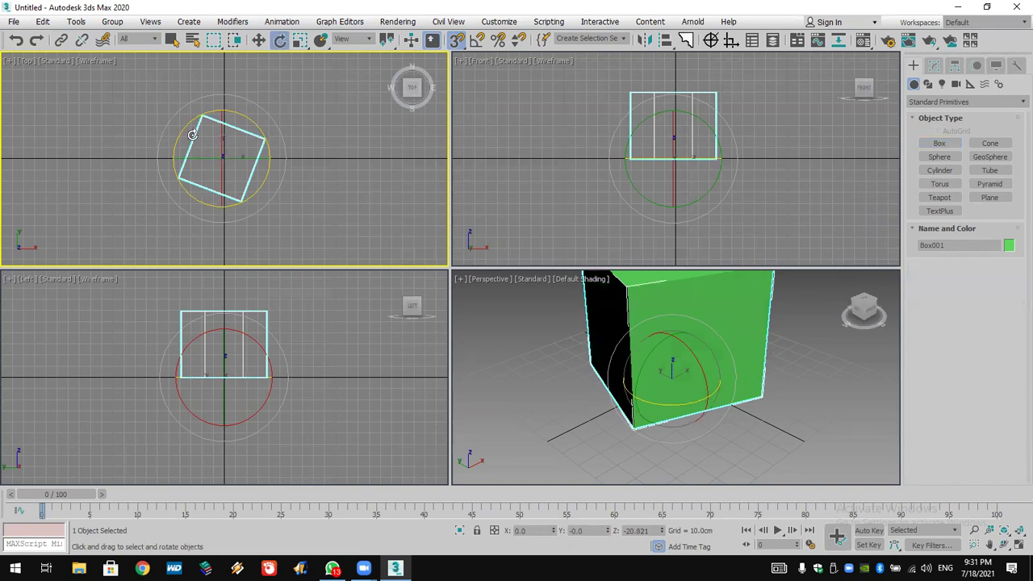
scroll(192, 135, "up", 3)
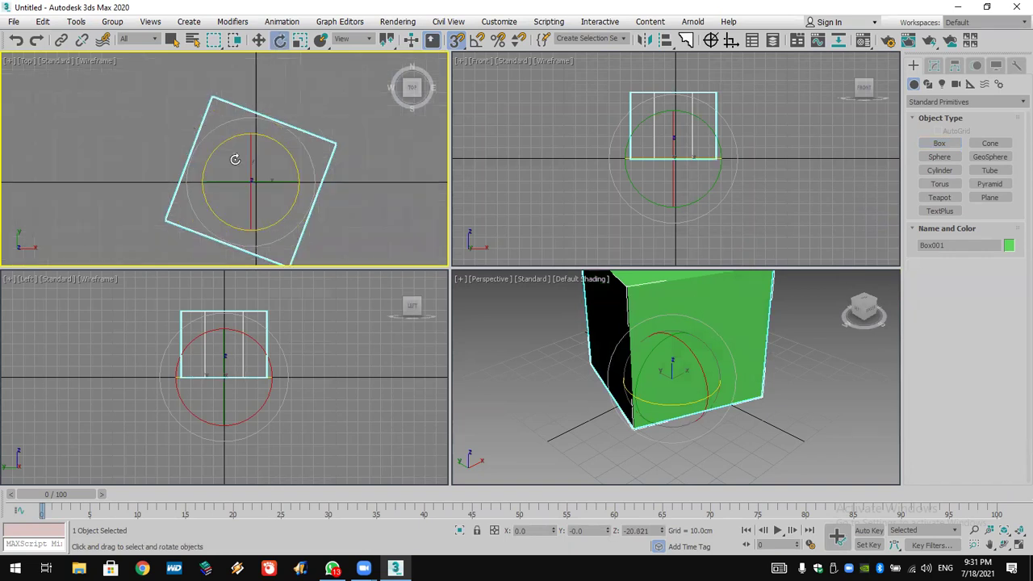
right_click(281, 42)
left_click(658, 117)
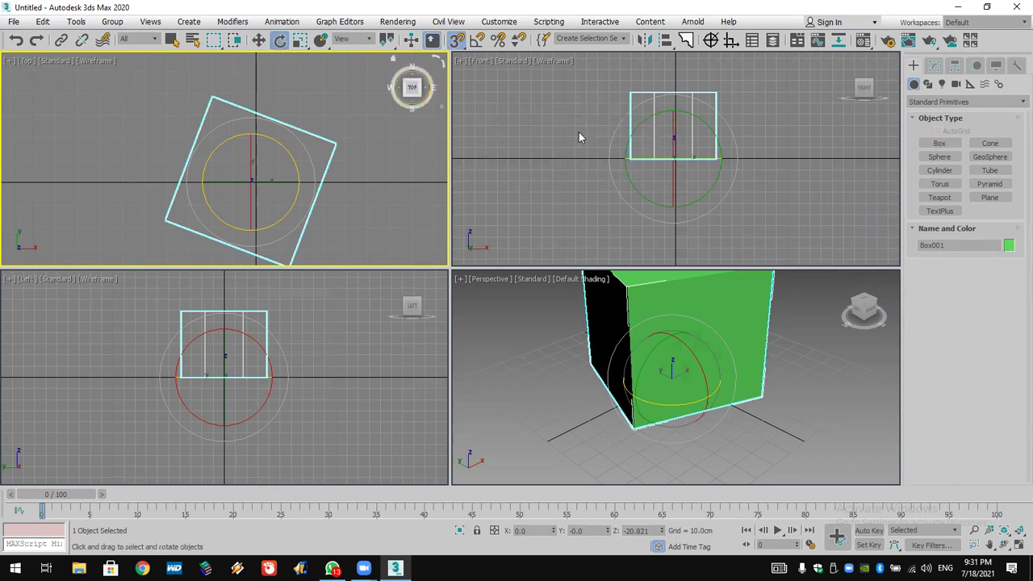
scroll(290, 181, "down", 3)
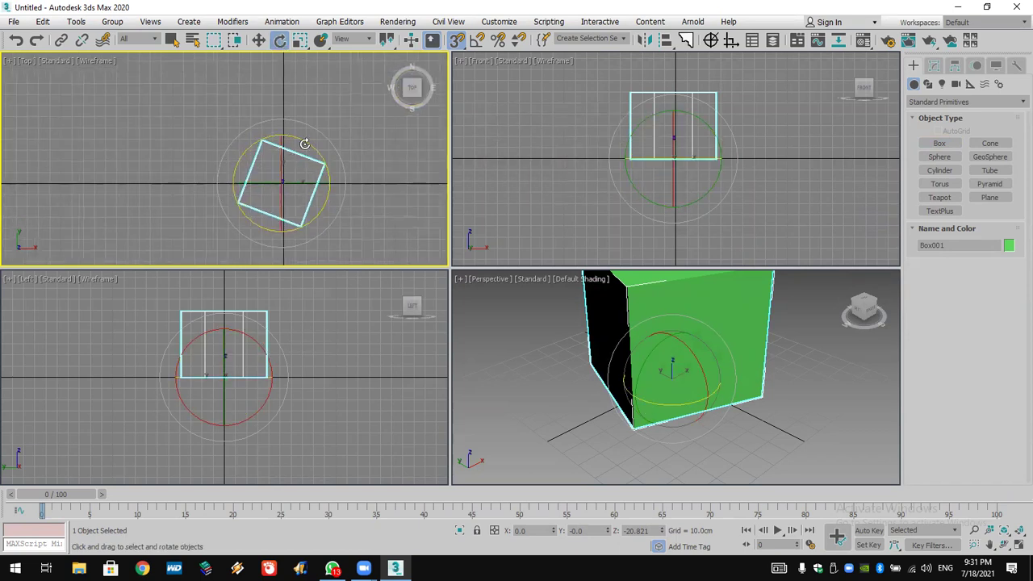
left_click_drag(303, 141, 325, 173)
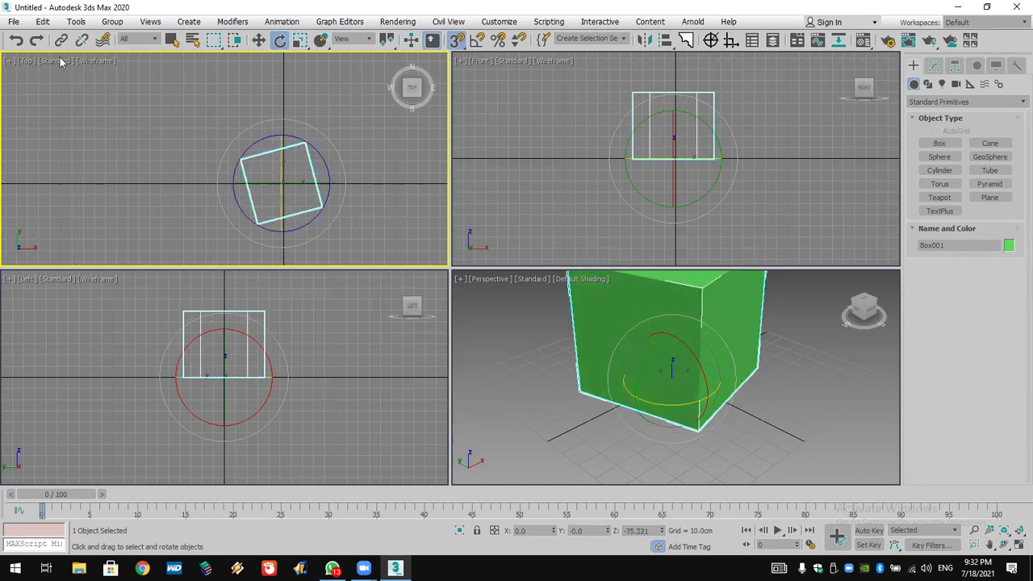
Undo the freehand rotations of the cube.
left_click(16, 40)
left_click(16, 40)
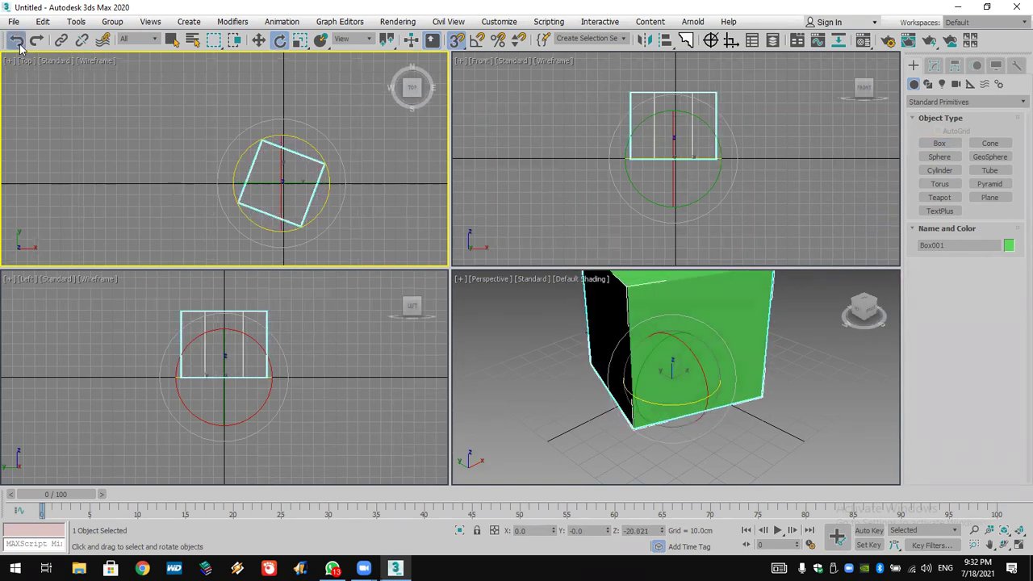
left_click(16, 39)
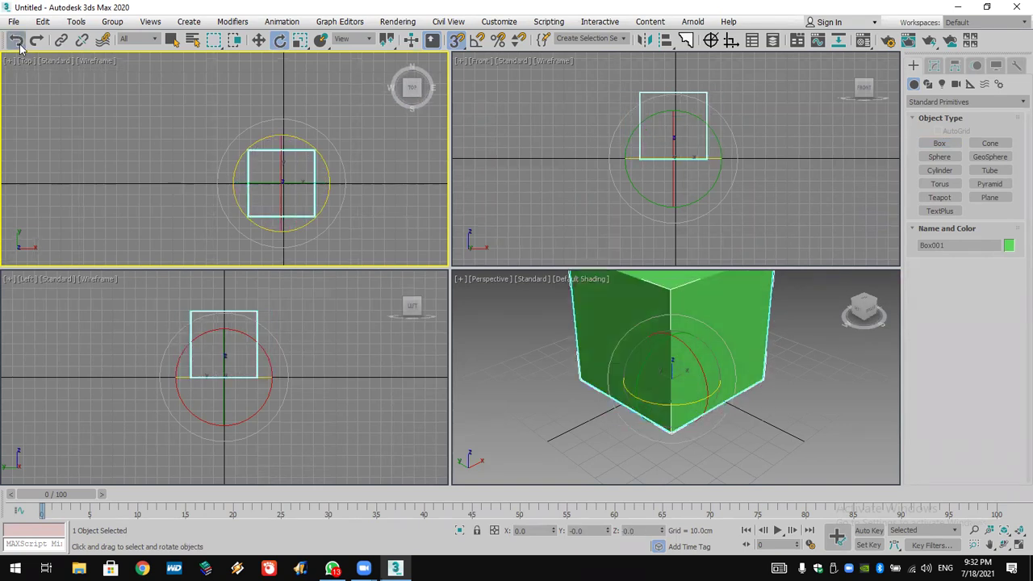
Turn on Angle Snap and set the snap angle to 45 degrees.
left_click(476, 40)
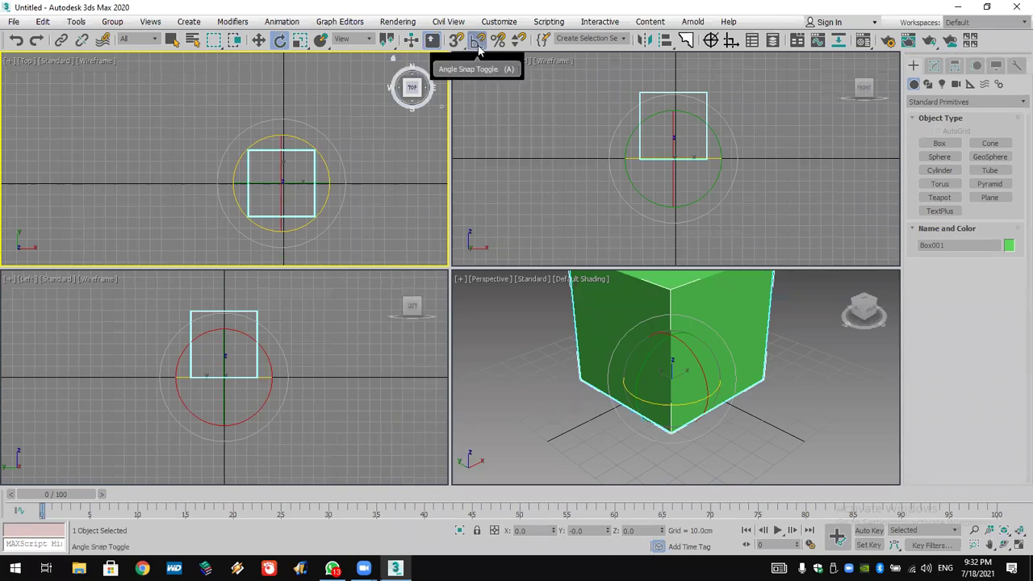
right_click(478, 41)
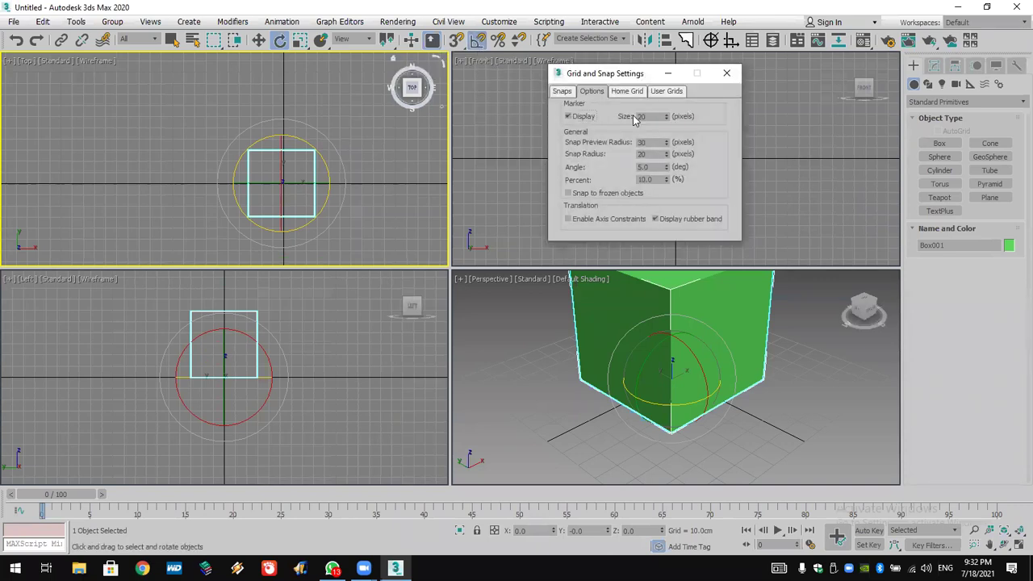
left_click_drag(658, 165, 568, 166)
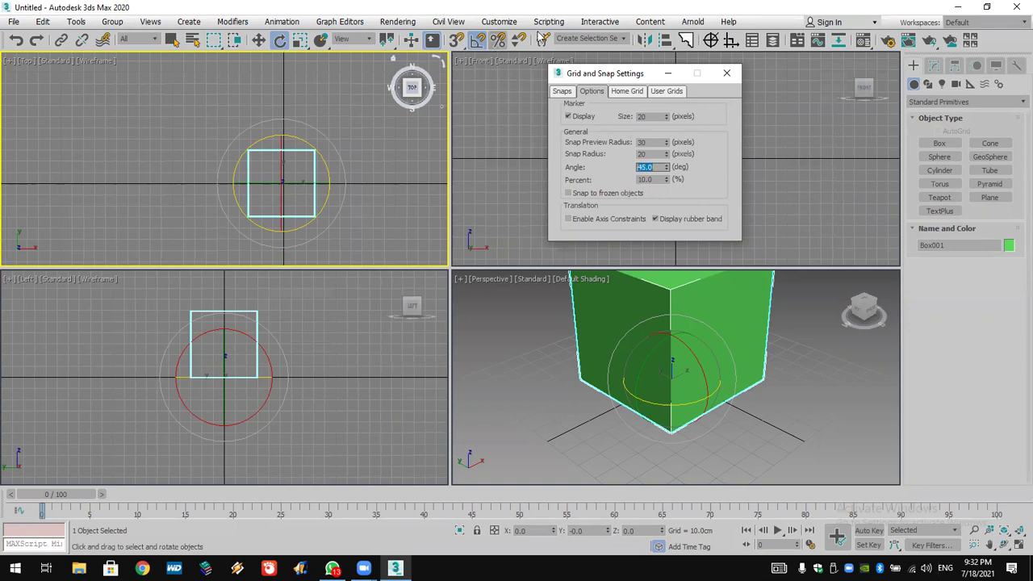
Try rotating the cube freely from inside the rotation gizmo in the Top viewport, and undo the rotations.
left_click_drag(302, 169, 301, 197)
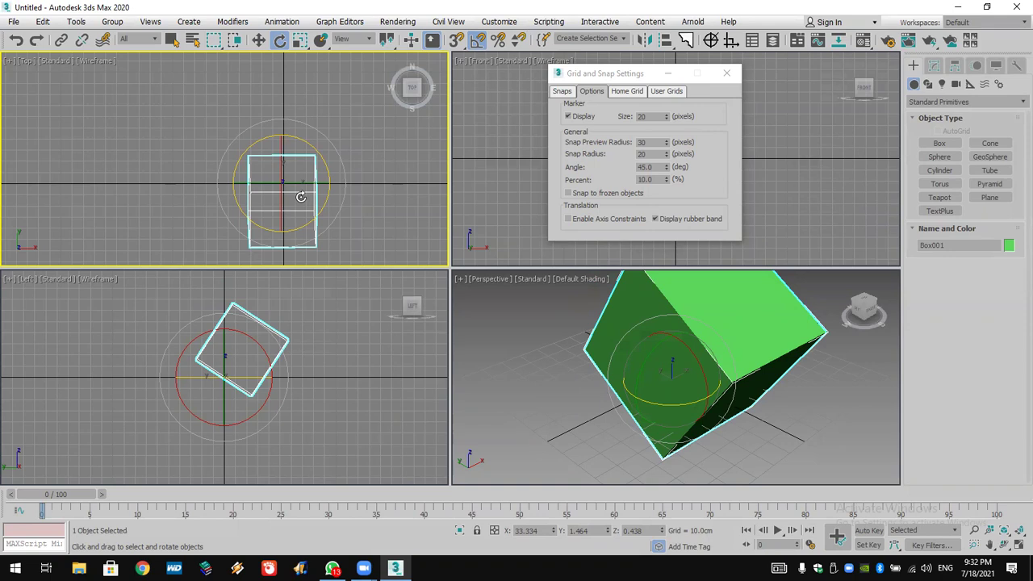
left_click_drag(299, 169, 293, 145)
left_click(16, 40)
left_click(17, 42)
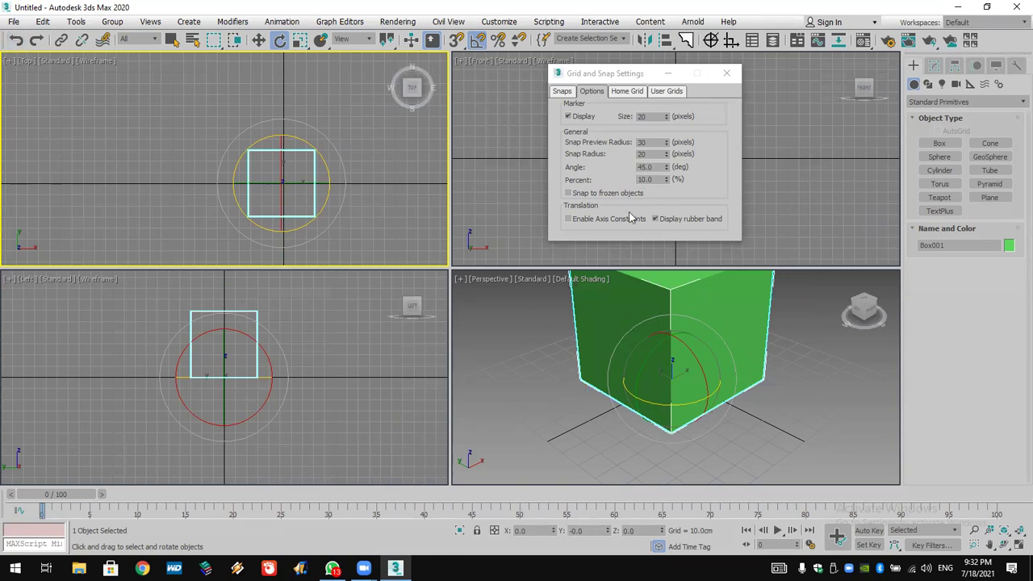
Rotate the cube to 135 degrees around Z in the Top viewport using the 45-degree angle snap.
double_click(652, 168)
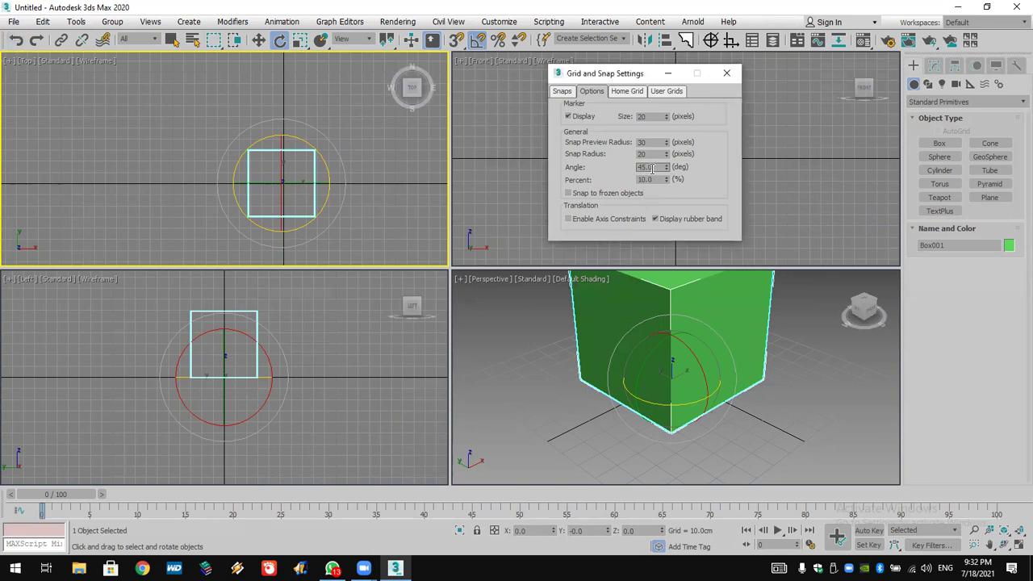
left_click(478, 47)
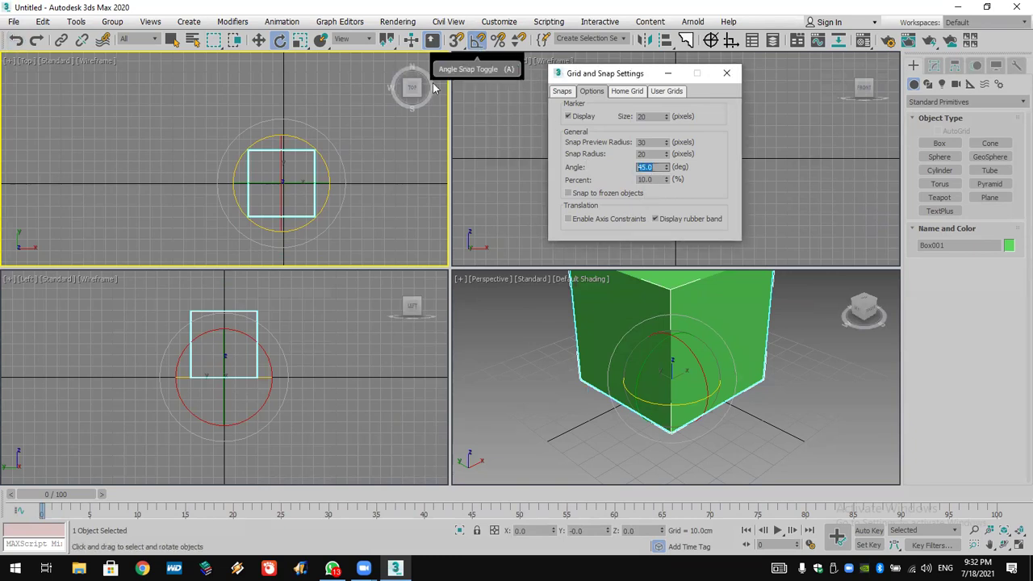
left_click_drag(305, 141, 320, 177)
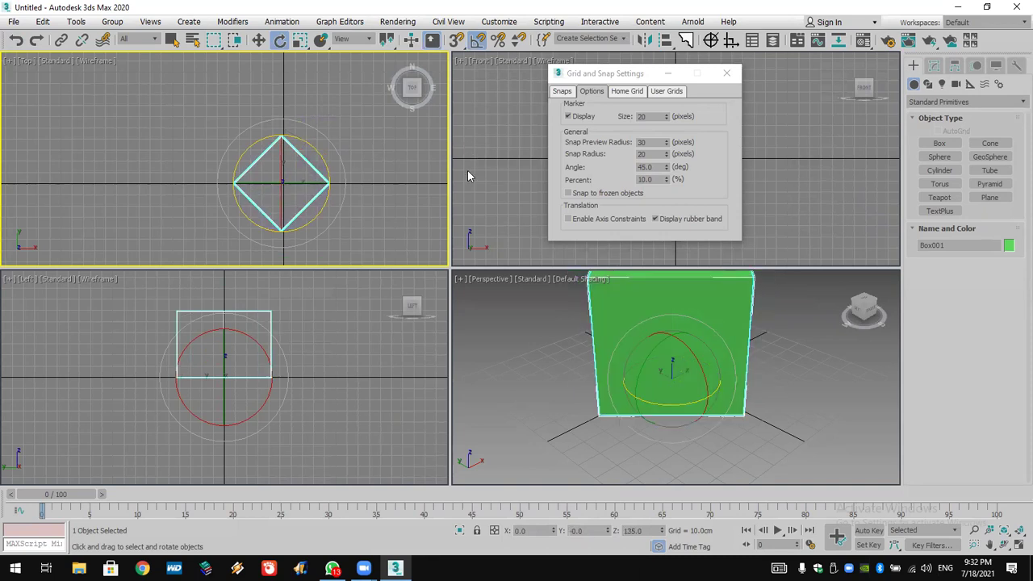
Rotate the cube to 90 degrees around Z with the angle snap, undoing the stray tilt and closing the snap settings.
double_click(631, 167)
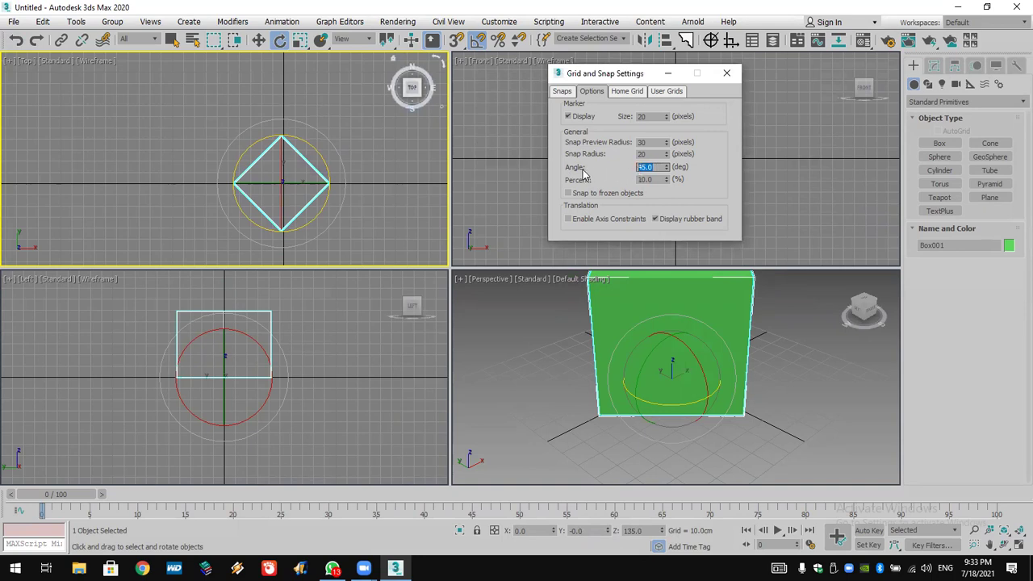
left_click(310, 146)
left_click_drag(310, 146, 242, 178)
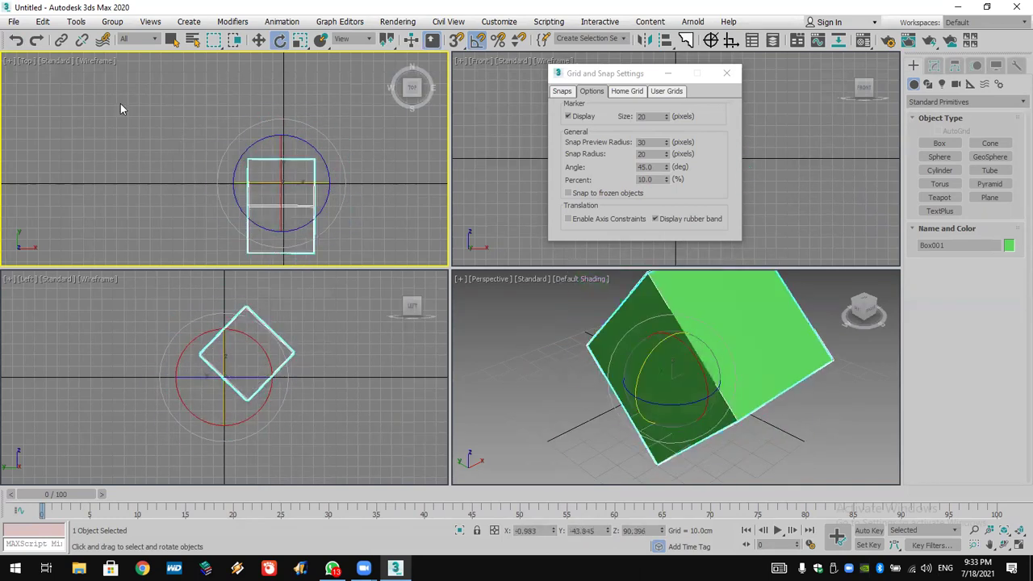
left_click(16, 42)
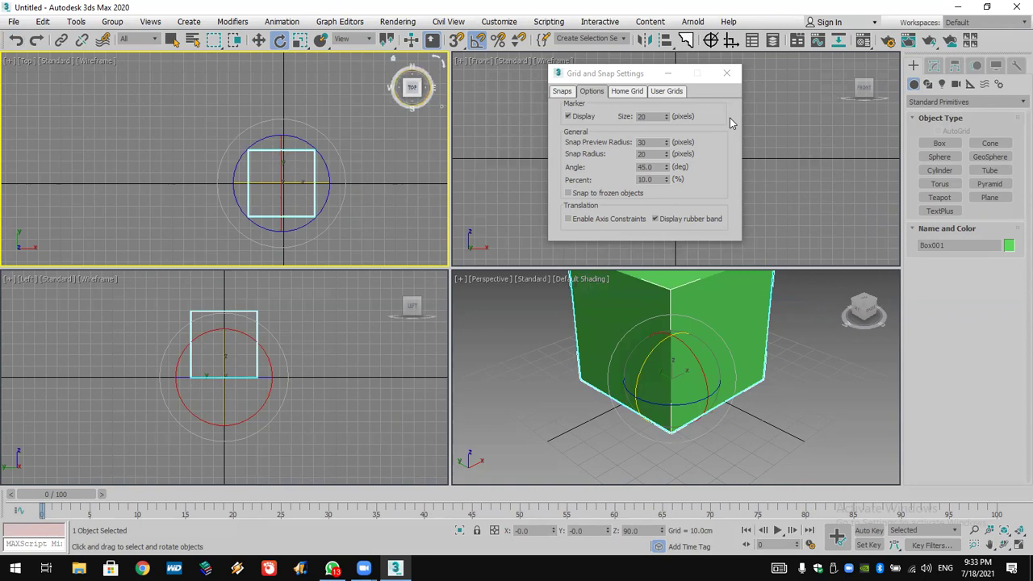
left_click(726, 72)
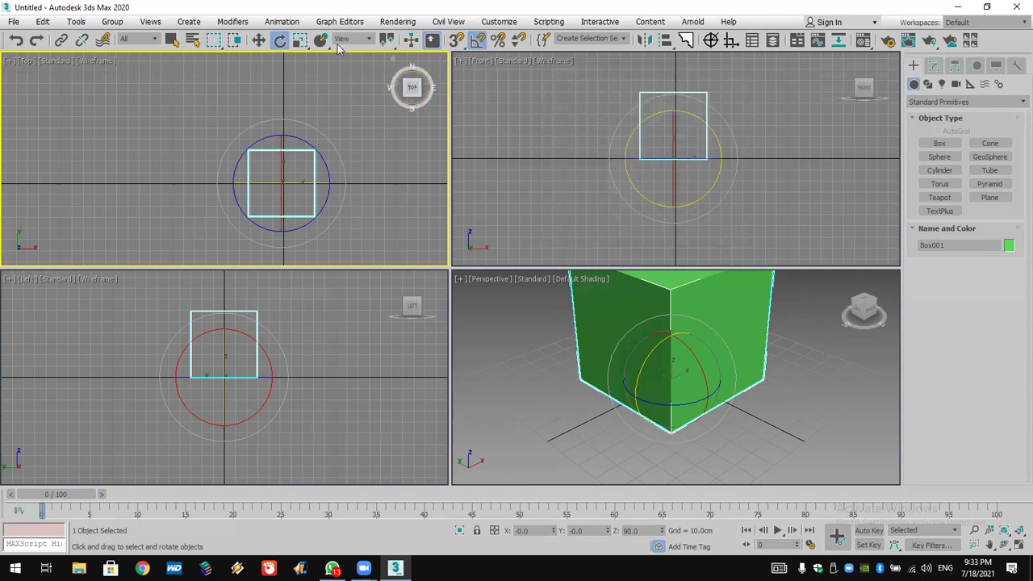
Scale the cube up uniformly to about 196 percent in the Top viewport.
left_click(299, 41)
left_click_drag(282, 187, 282, 21)
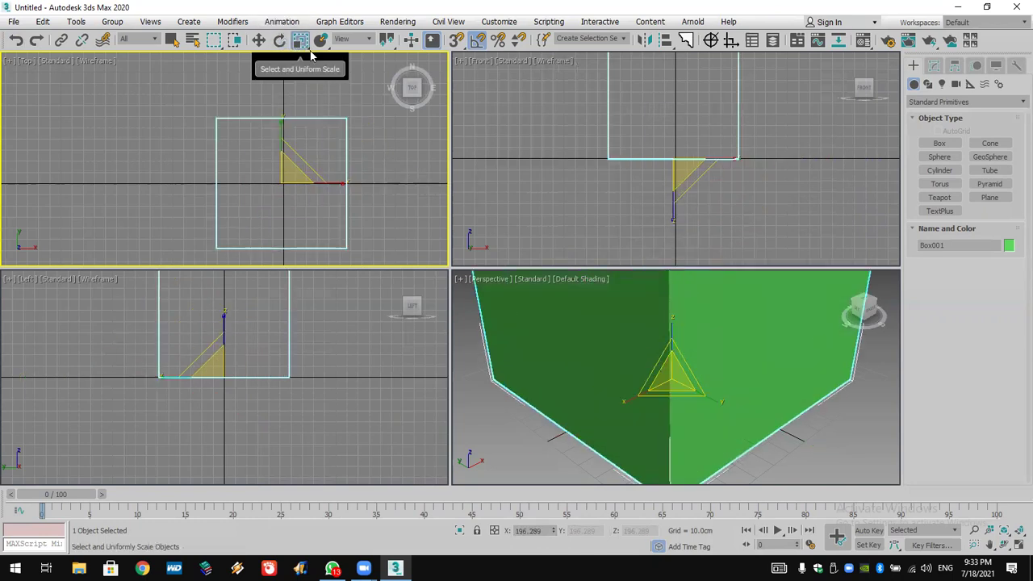
Turn on Percent Snap and set the snap percentage to 50 percent.
left_click(498, 41)
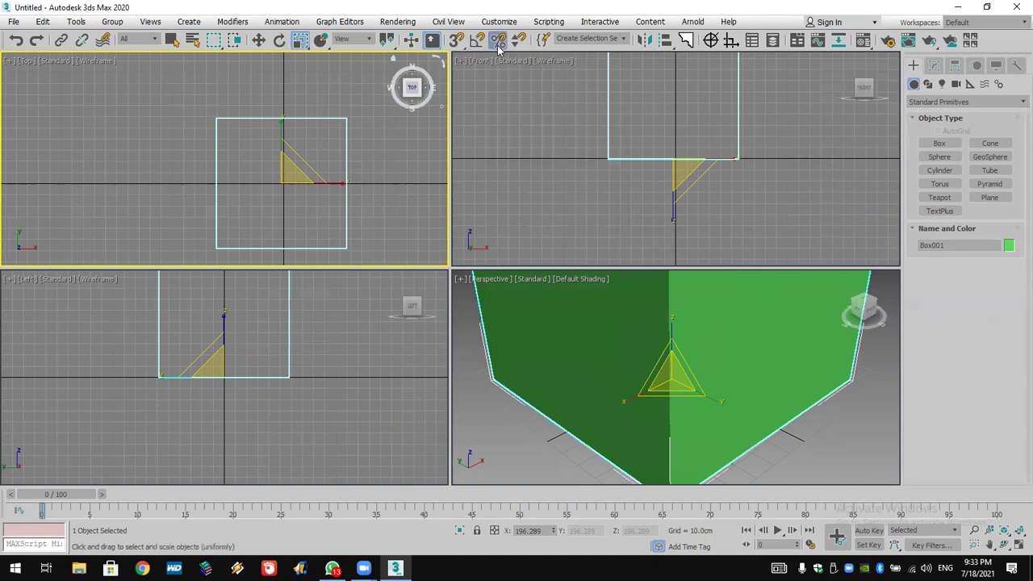
right_click(499, 42)
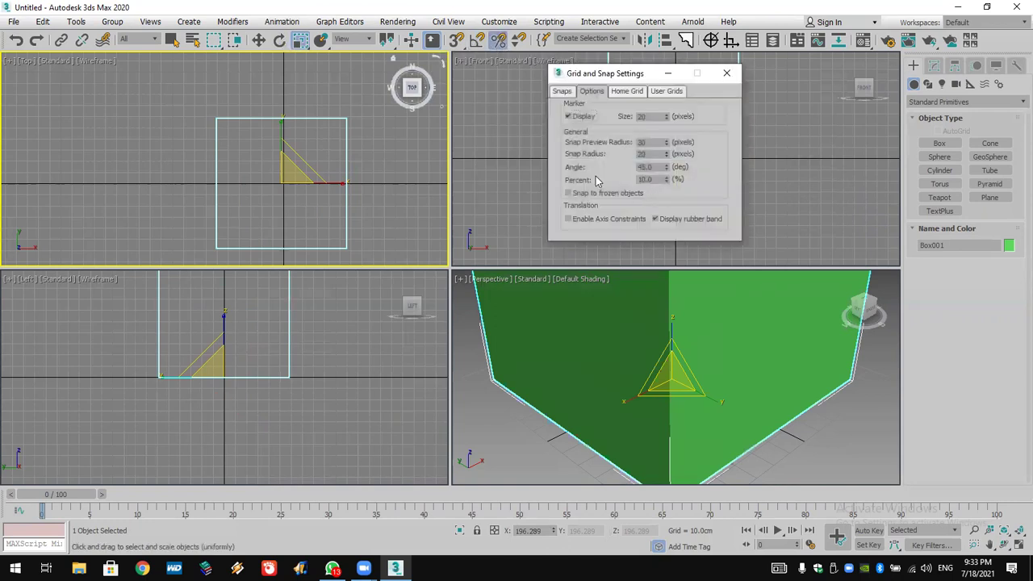
double_click(660, 179)
type("5")
left_click(726, 72)
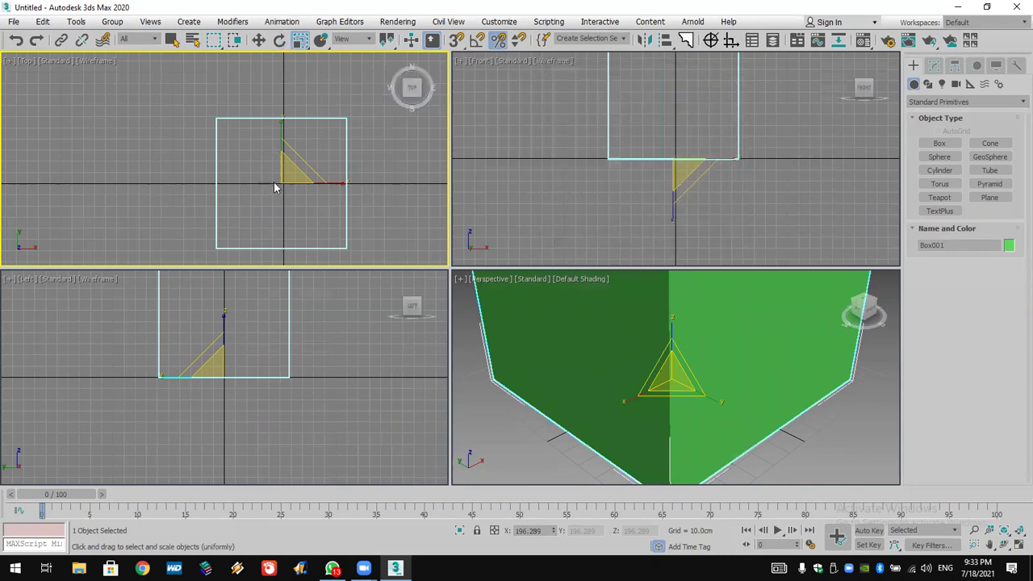
Scale the cube down uniformly to about 98 percent using the 50 percent snap increment.
mouse_move(280, 176)
left_mouse_down()
mouse_move(286, 200)
mouse_move(286, 176)
left_mouse_up()
left_click_drag(290, 185, 296, 215)
left_click_drag(353, 353, 269, 203)
Turn on Angle Snap and rotate the cube to -90 degrees around Z in the Top viewport.
left_click(477, 40)
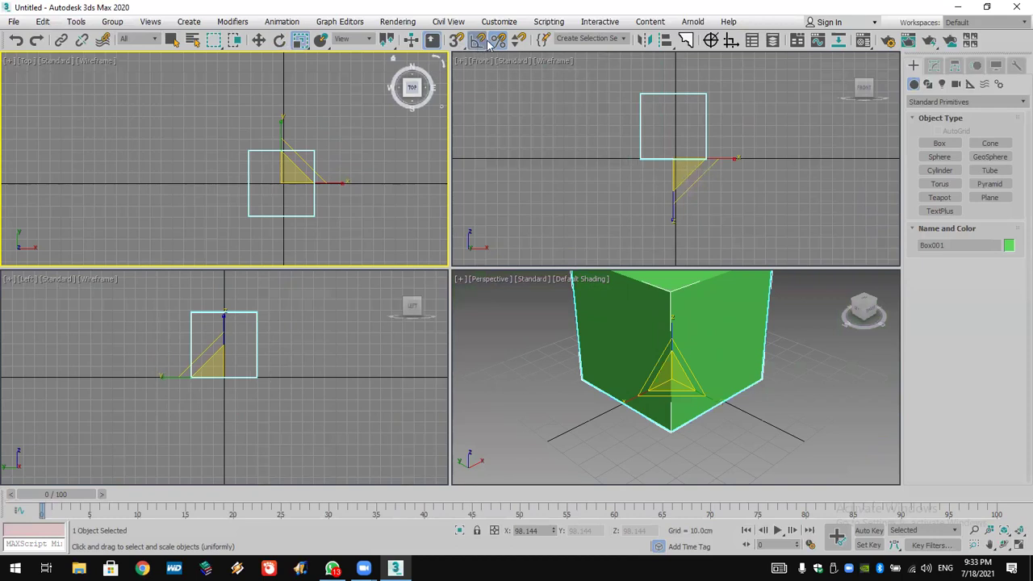
left_click(279, 40)
left_click_drag(311, 151, 321, 171)
Set the snap angle to 20 degrees and return to the cube's Z rotation in the Top viewport.
right_click(477, 39)
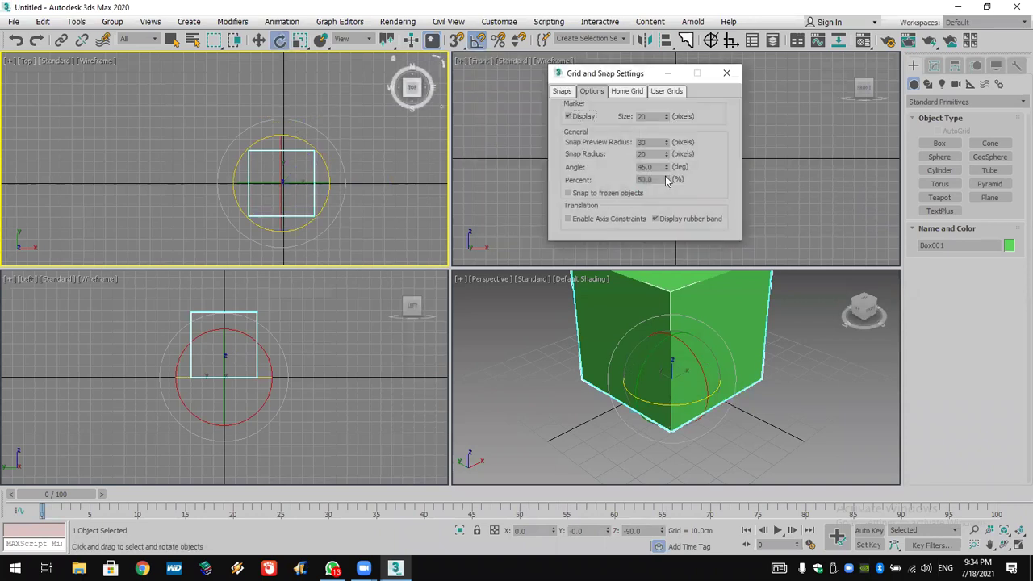
double_click(653, 167)
type("20")
left_click(726, 73)
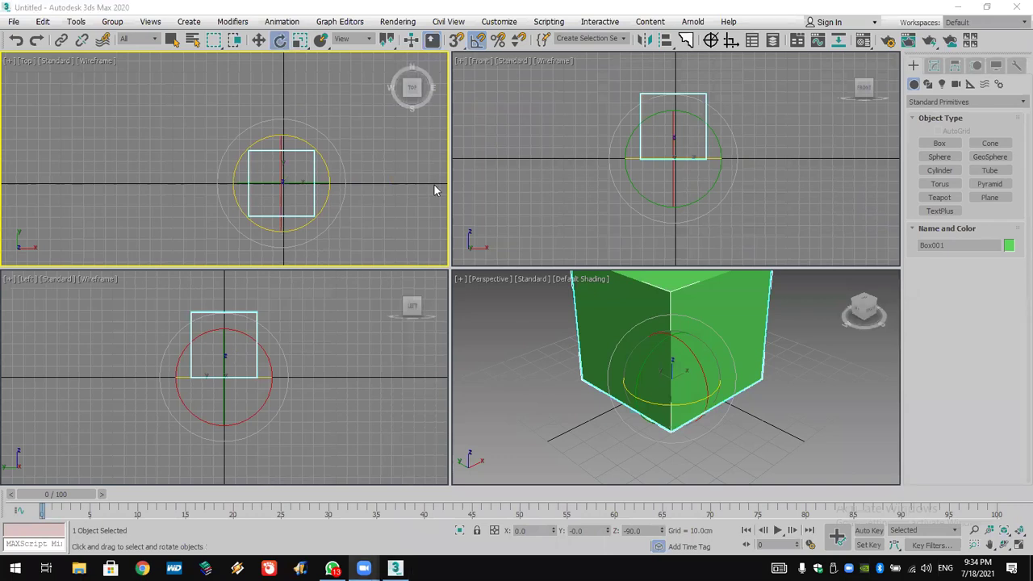
left_click(321, 155)
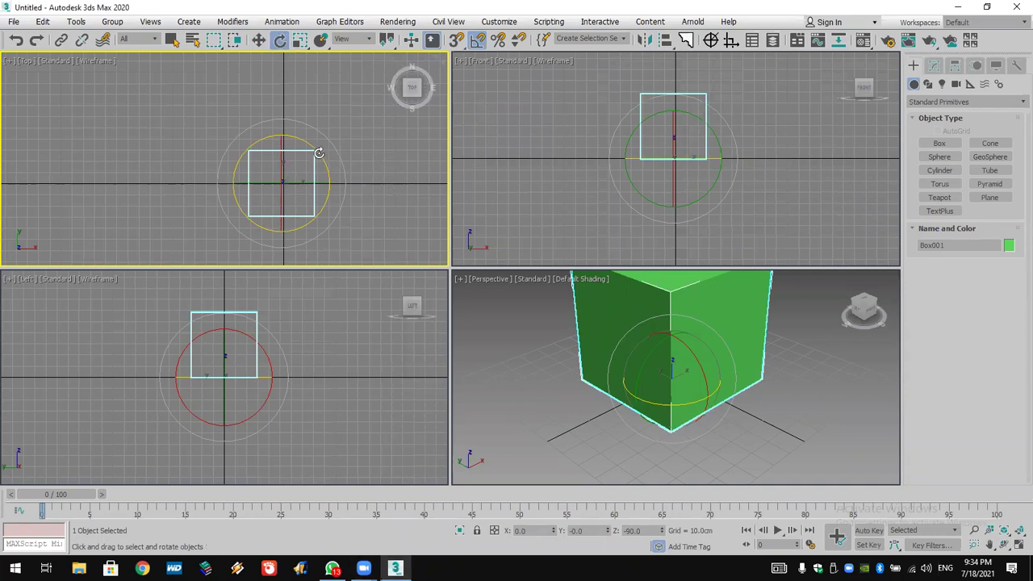
Rotate the cube to 150 degrees around Z in the Top viewport and review the Move, Rotate and Scale tools with their matching snaps.
left_click_drag(317, 153, 320, 176)
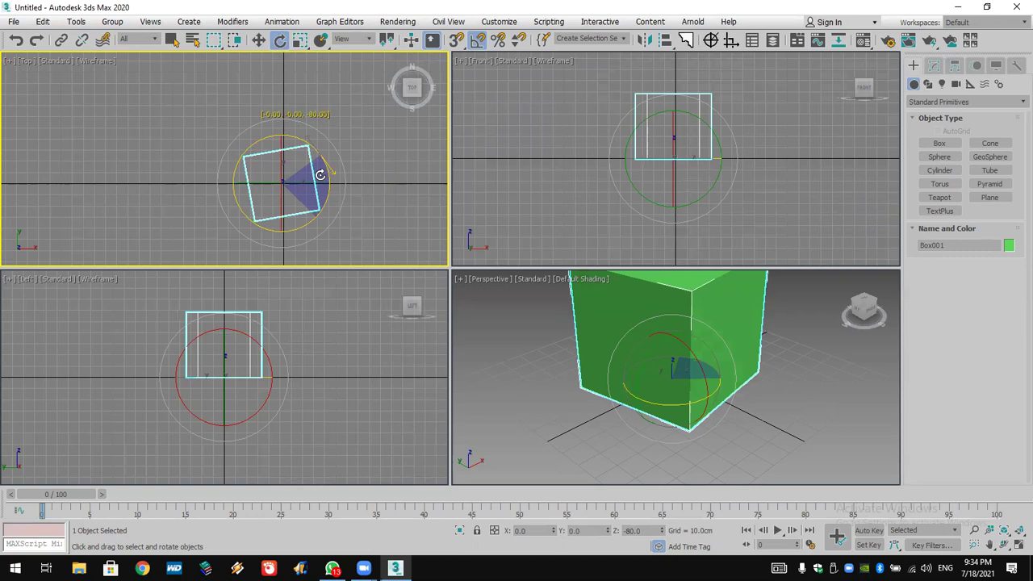
left_click_drag(320, 175, 326, 187)
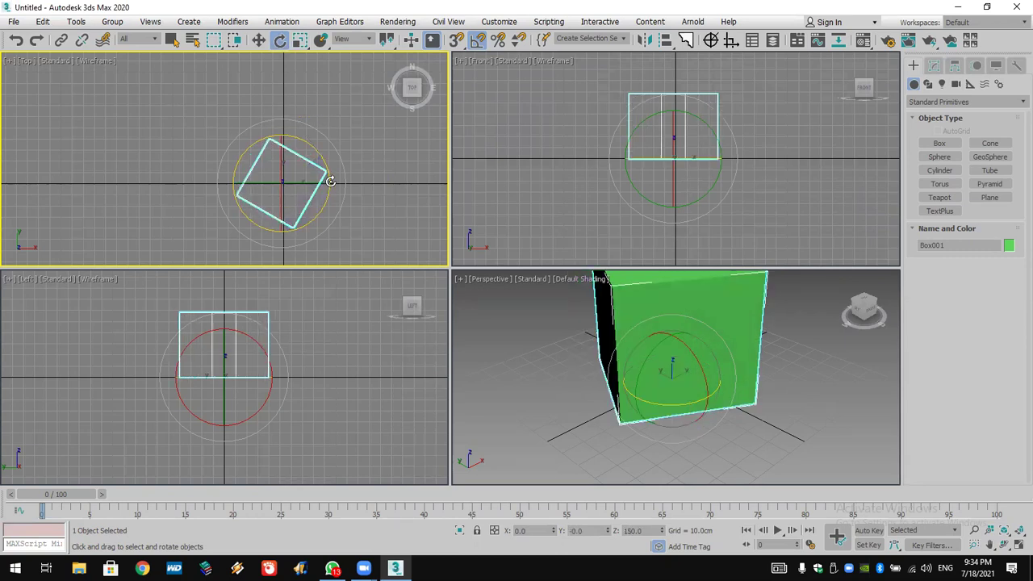
left_click(259, 41)
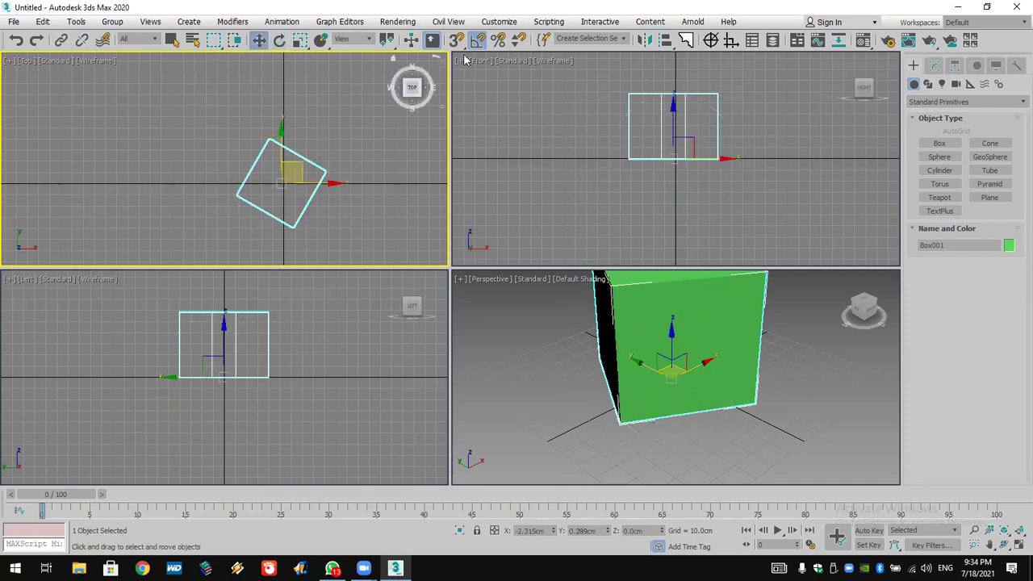
left_click(279, 40)
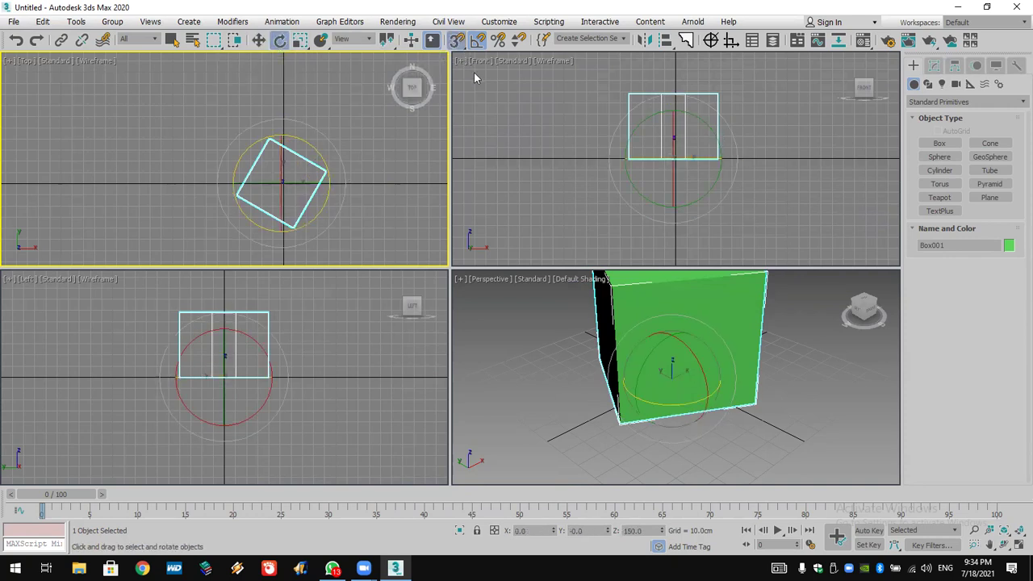
key("r")
left_click(498, 41)
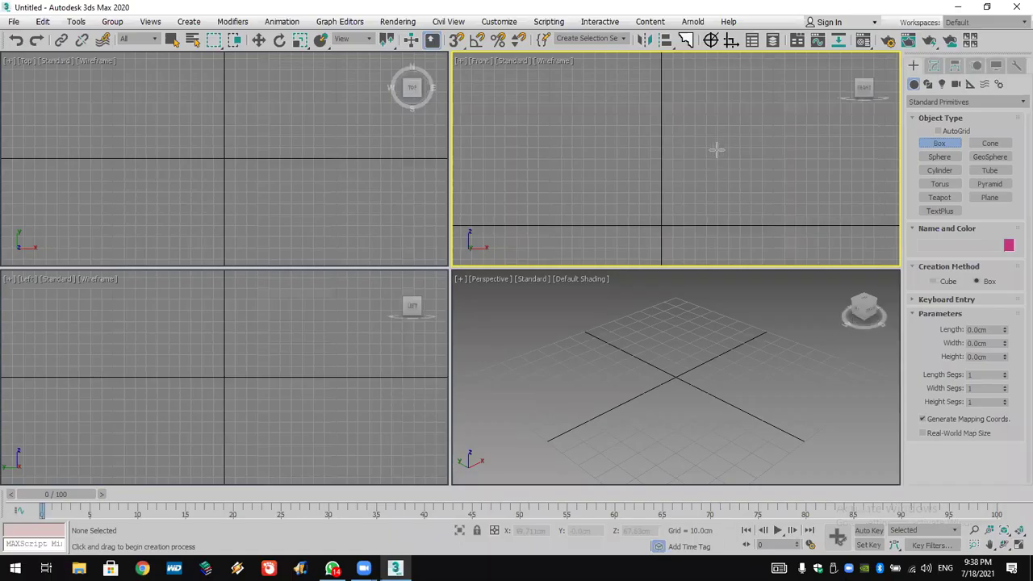
Create a thin upright box in the Front viewport, about 152 cm long, 101 cm wide and 4 cm high.
mouse_move(715, 151)
middle_mouse_down()
mouse_move(705, 210)
mouse_move(715, 164)
middle_mouse_up()
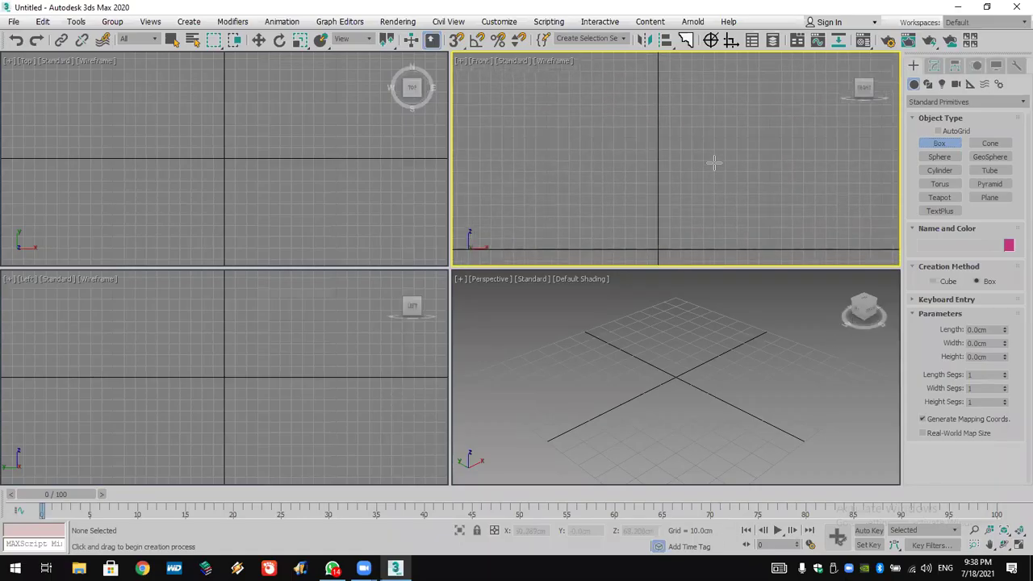
left_click_drag(614, 74, 726, 251)
left_click(725, 245)
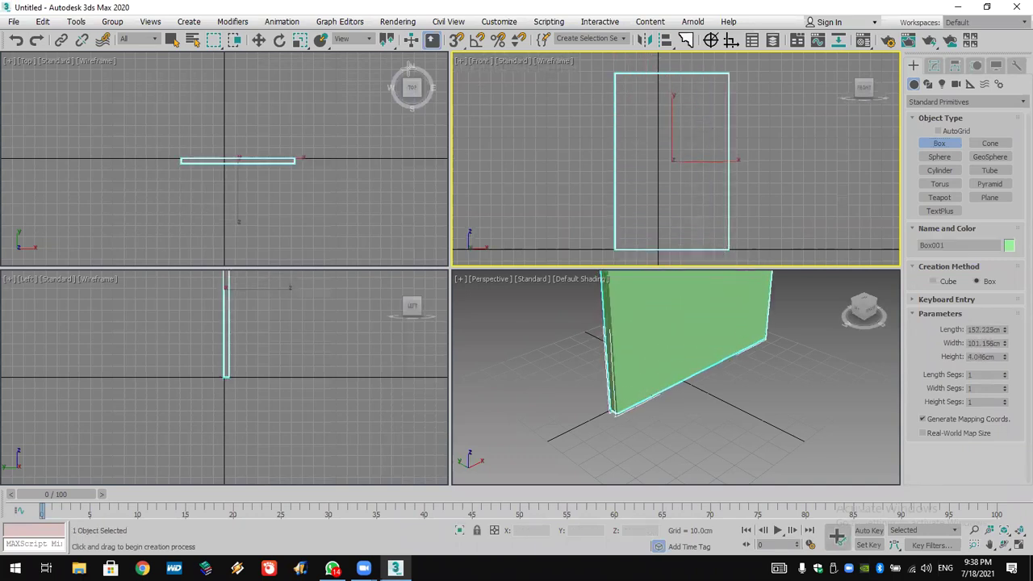
Enable pivot-only editing for the box and move its pivot freely to empty space outside the box in the Front viewport.
left_click(258, 40)
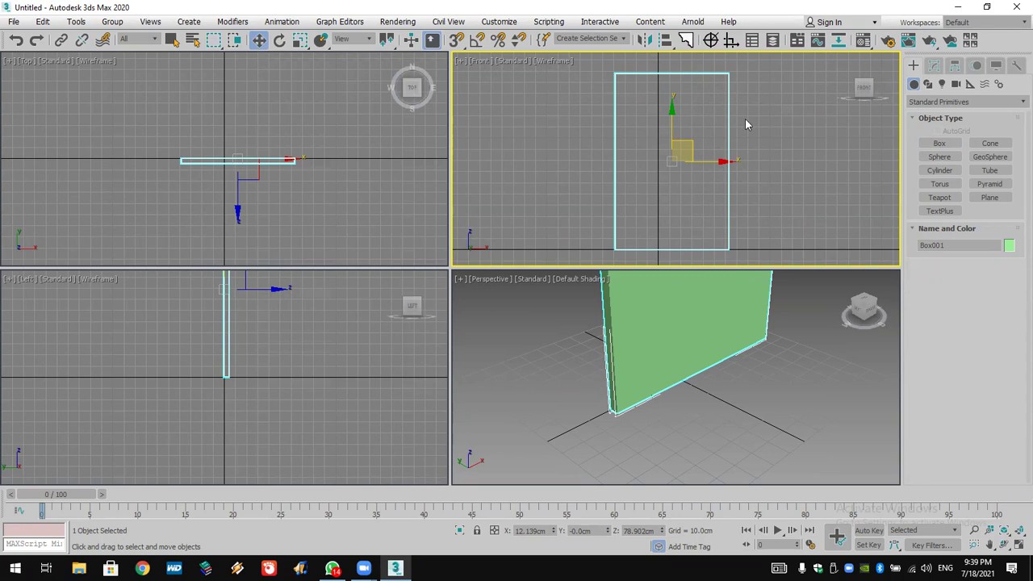
left_click(954, 73)
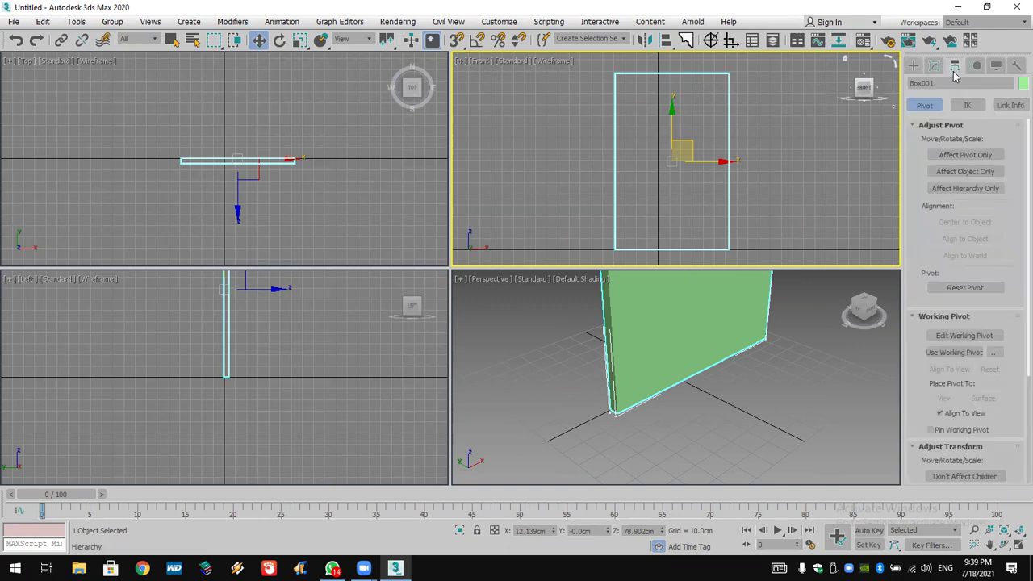
left_click(965, 155)
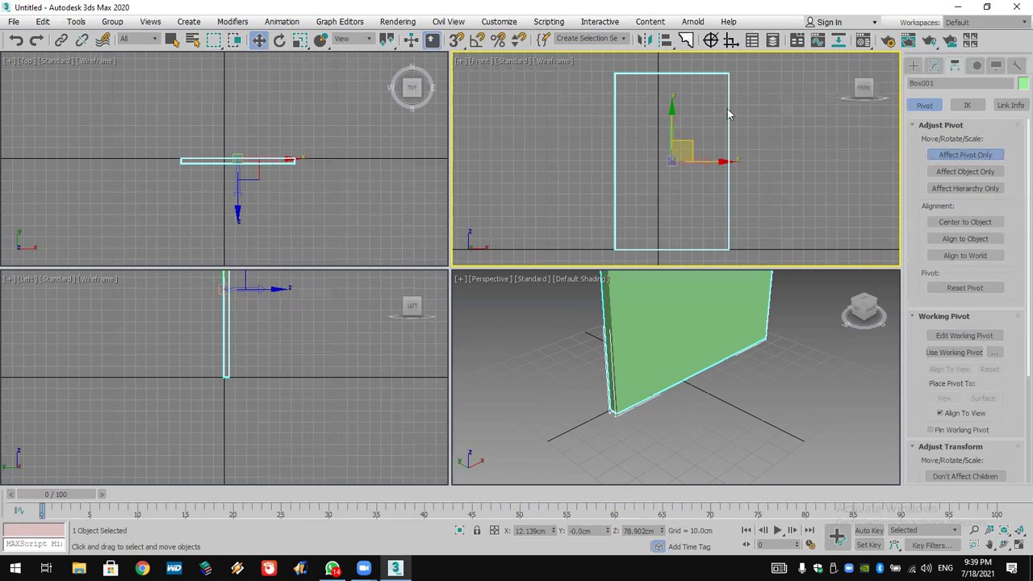
left_click_drag(667, 164, 813, 143)
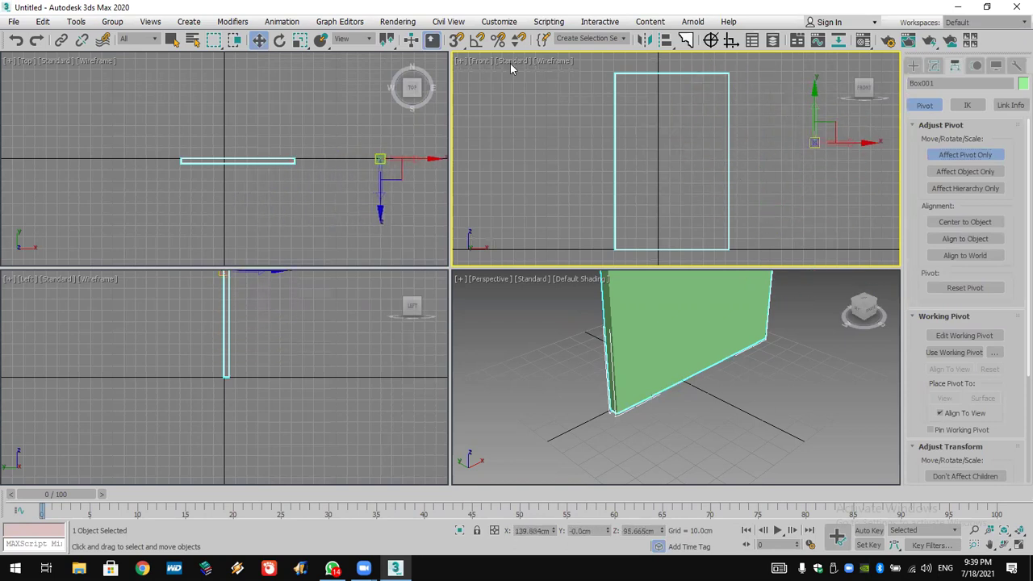
Turn on 3D Snap with the Midpoint option, snap the pivot to the midpoint of the box's right edge, and leave pivot-only editing.
left_click(455, 42)
right_click(460, 45)
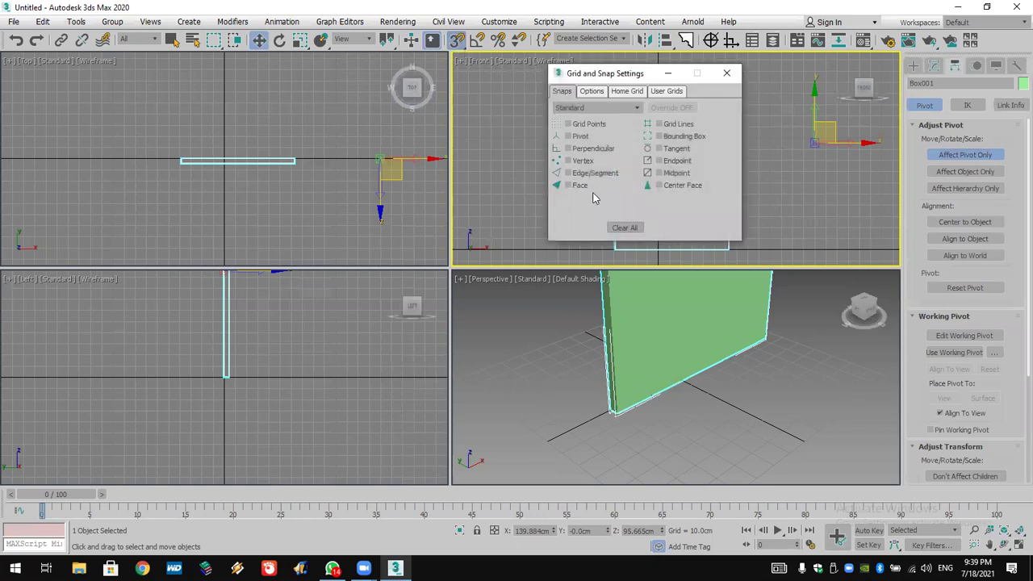
left_click(658, 172)
left_click(726, 74)
left_click_drag(812, 138, 734, 161)
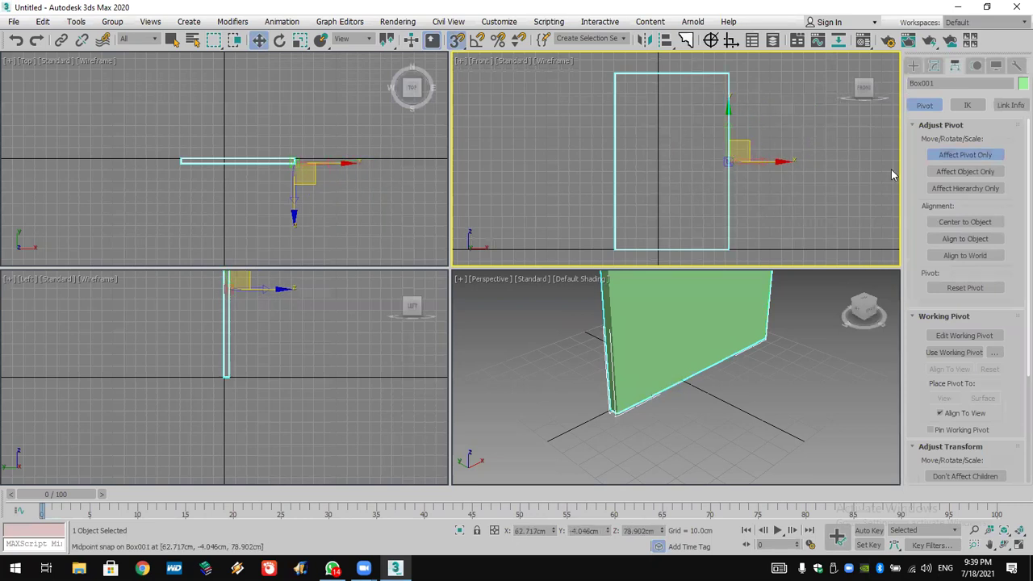
left_click(962, 157)
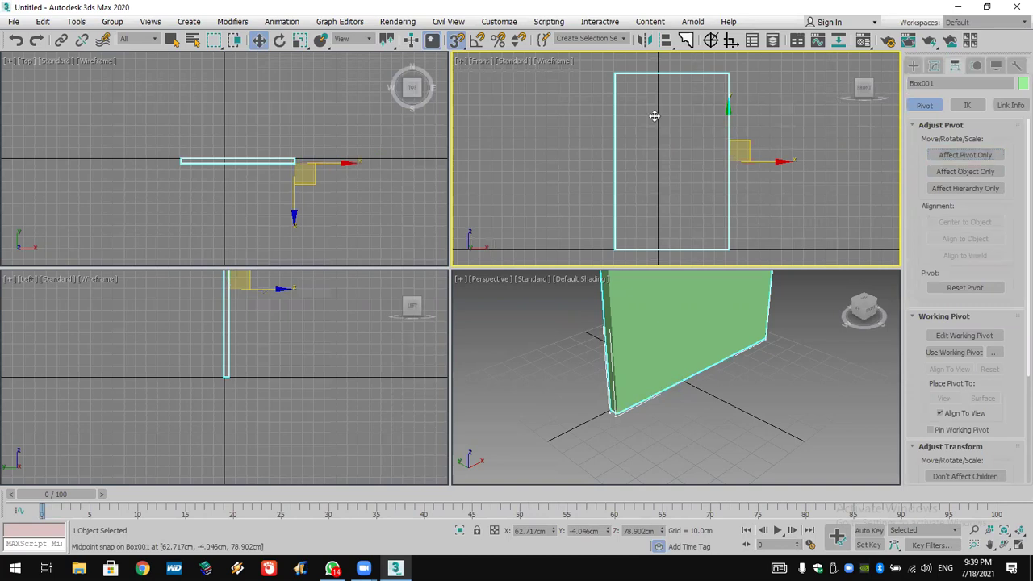
Swing the box open around its edge pivot in the Top viewport to about 30 degrees around Z.
left_click(279, 40)
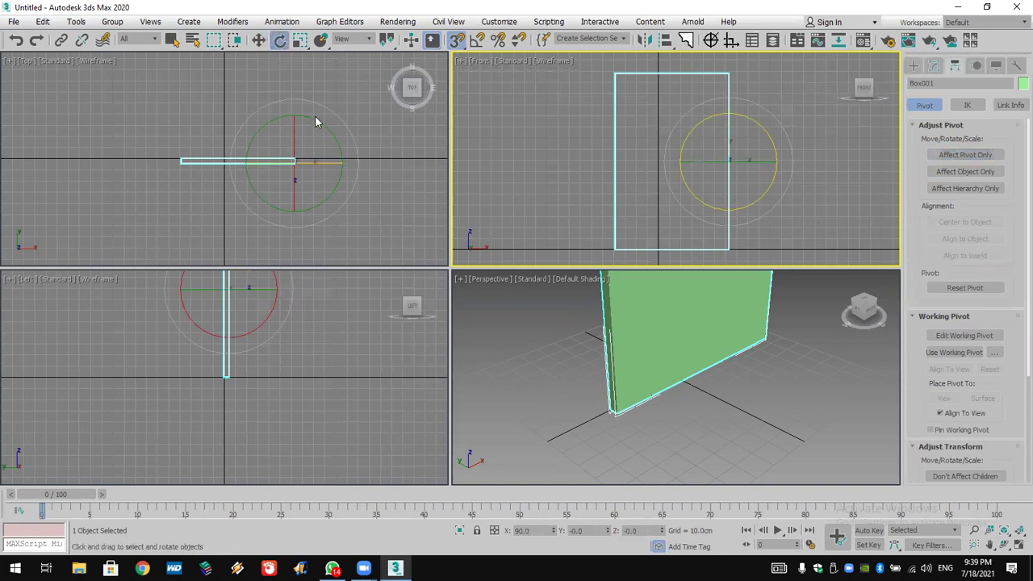
left_click(316, 119)
left_click_drag(318, 119, 326, 515)
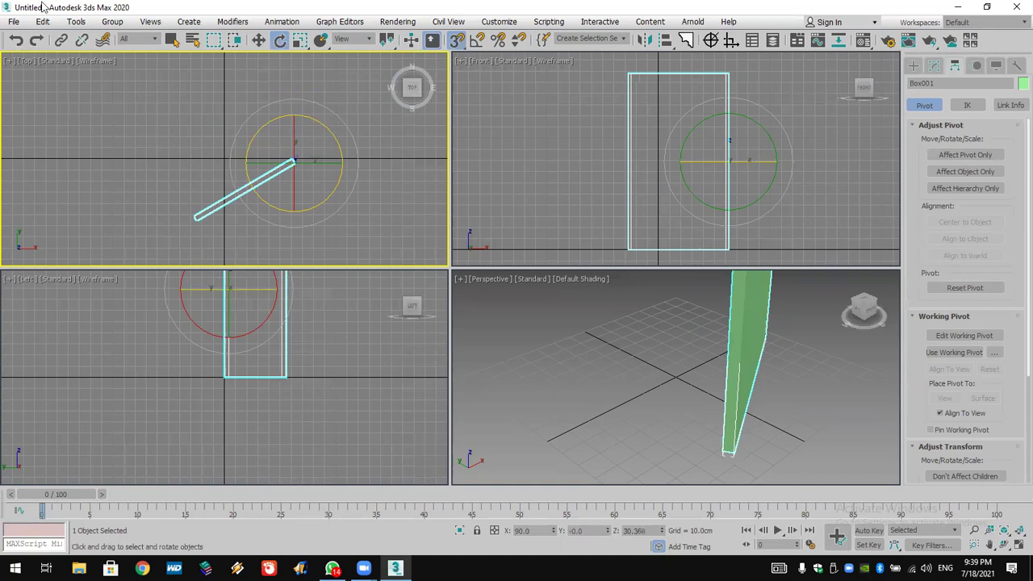
Reset the scene without saving and create a sphere of about 17.6 cm radius on the X axis in the Top viewport.
left_click(14, 21)
left_click(24, 58)
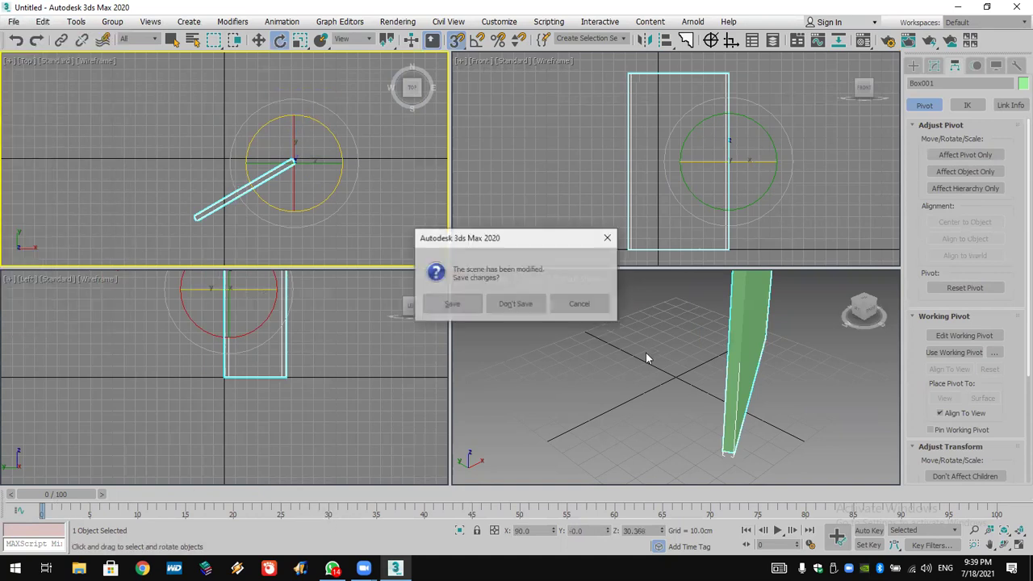
left_click(512, 304)
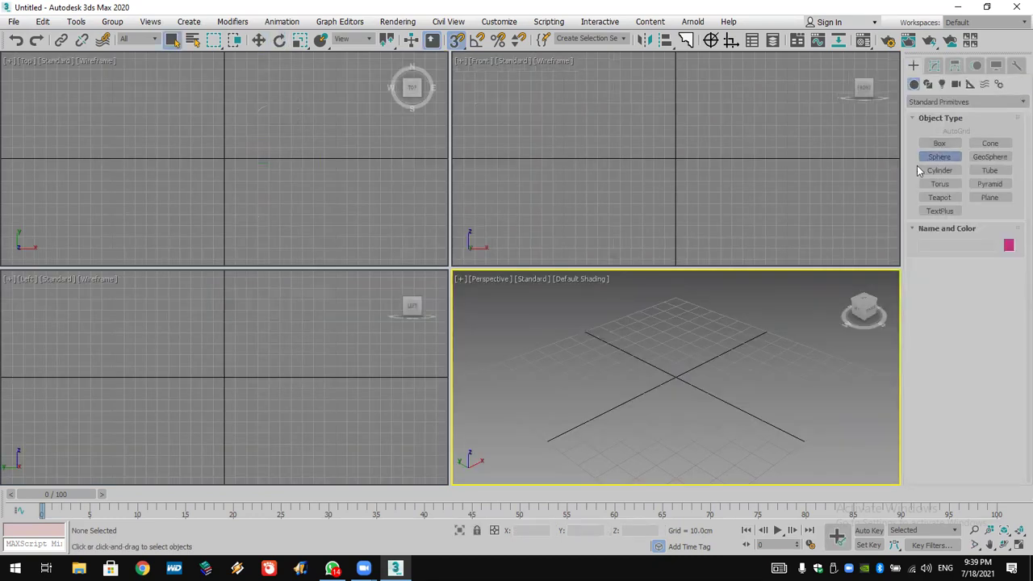
left_click_drag(134, 158, 148, 174)
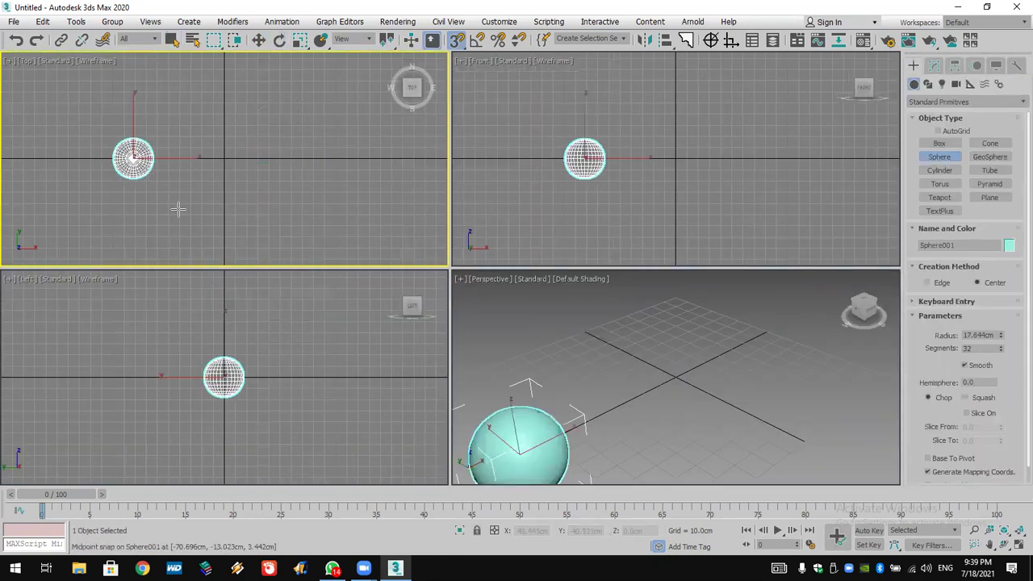
Move only the sphere's pivot about 115 cm along X in the Top viewport, past the origin, and leave pivot-only editing.
left_click(955, 67)
left_click(971, 155)
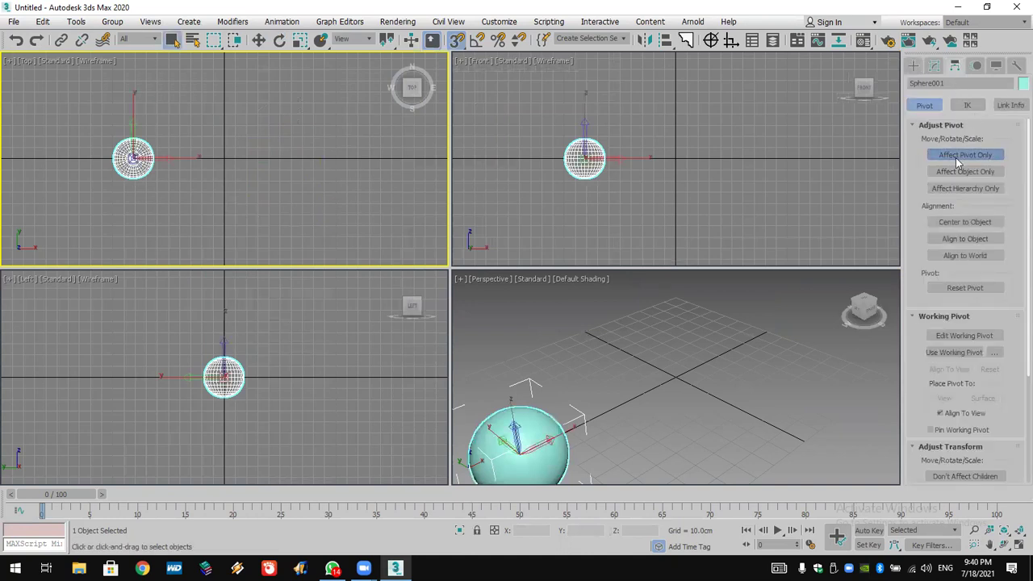
left_click(259, 40)
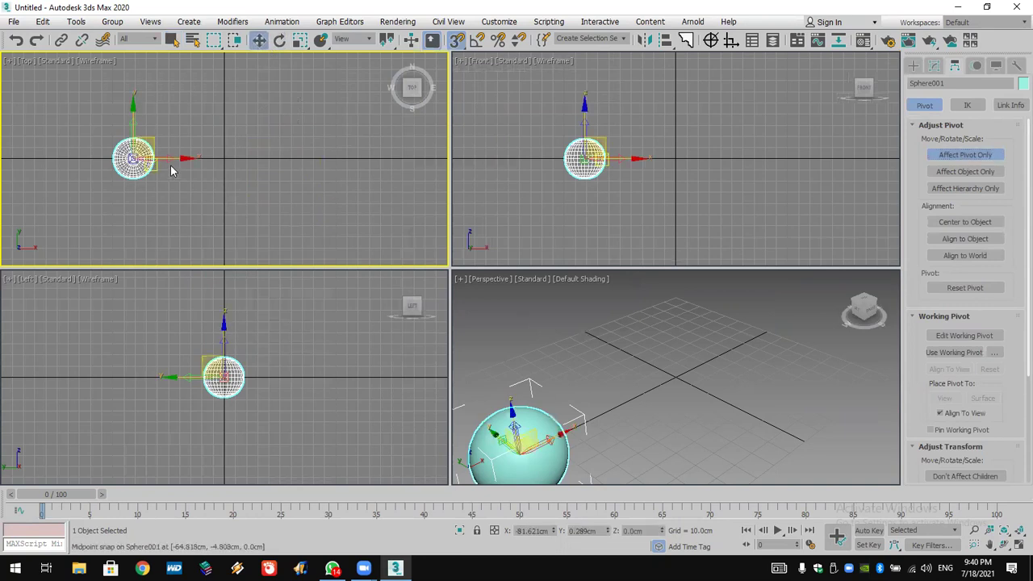
left_click_drag(173, 162, 261, 158)
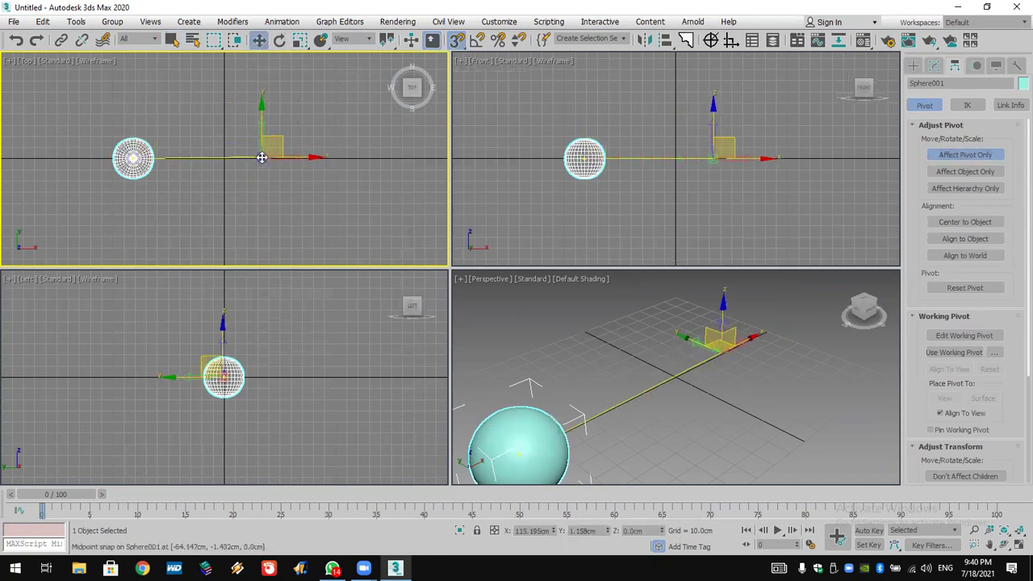
left_click(965, 154)
Orbit the sphere around its offset pivot in the Top viewport to about -2 degrees around Z, and reset its pivot.
left_click(279, 40)
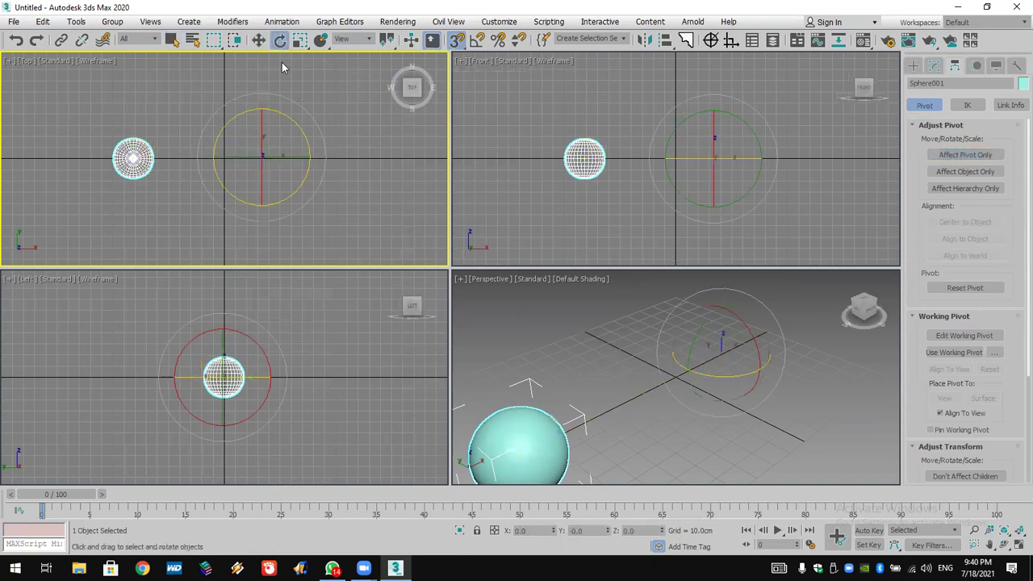
left_click_drag(289, 113, 651, 48)
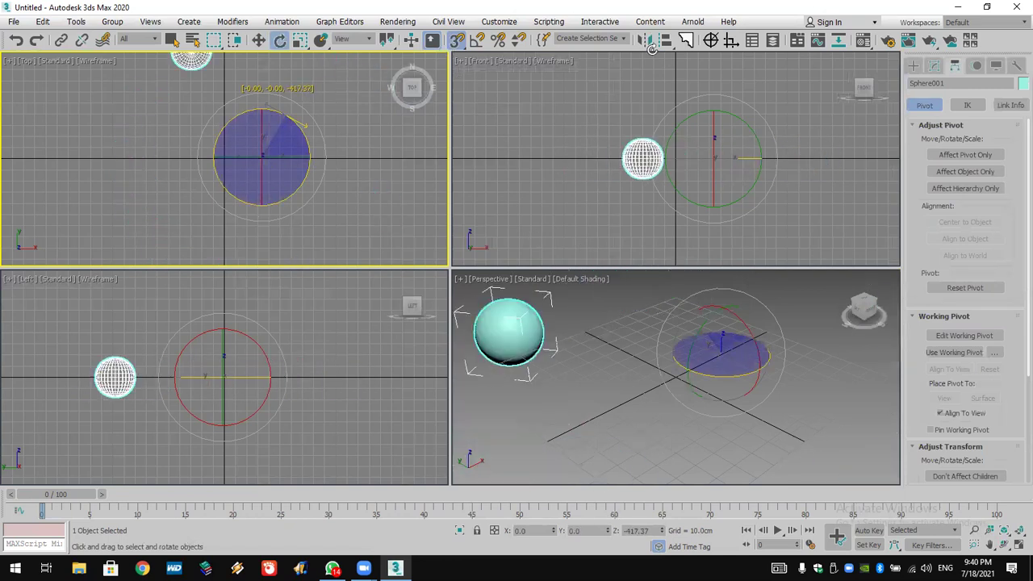
left_click_drag(651, 48, 677, 371)
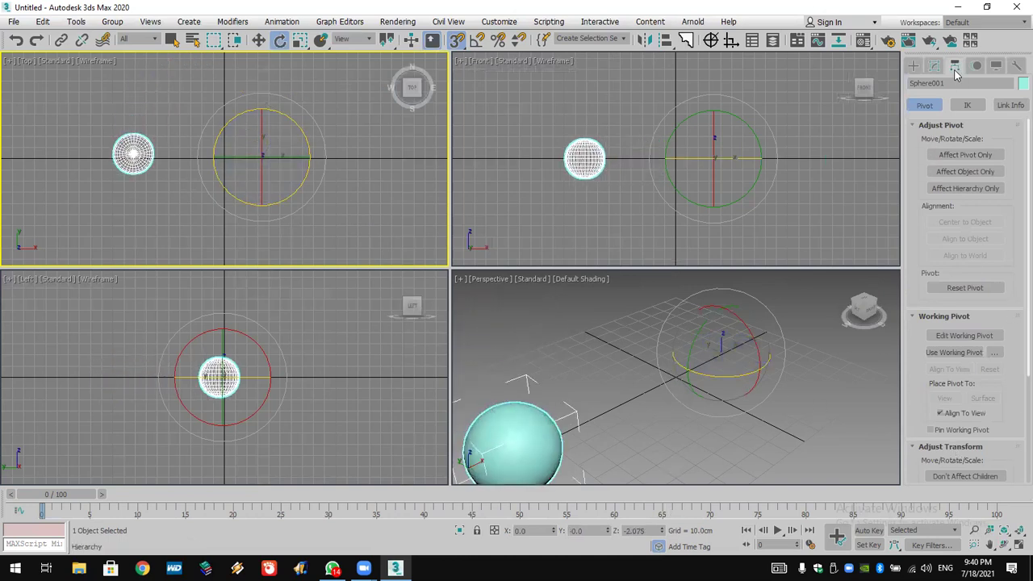
left_click(990, 288)
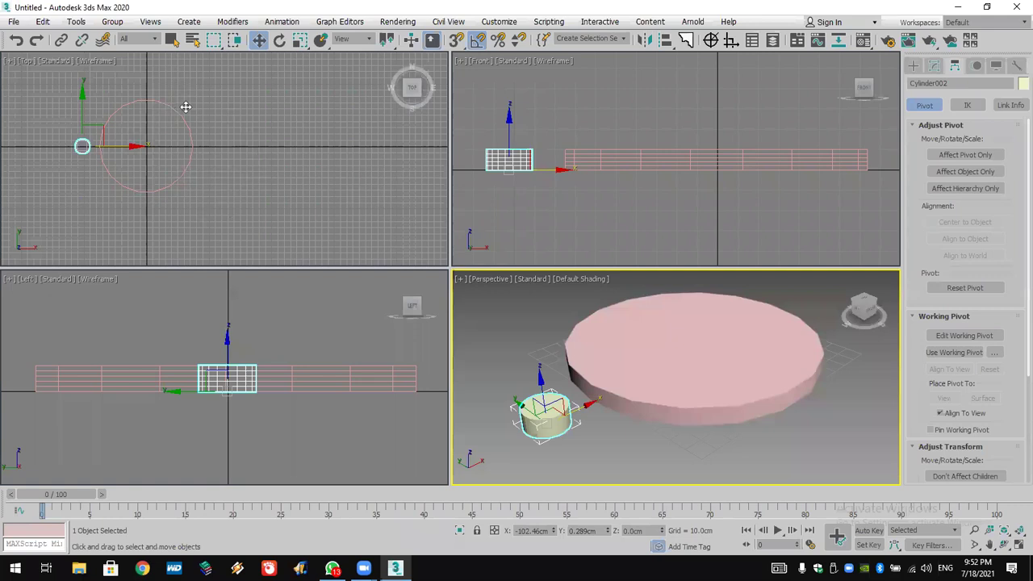
Select the small cylinder beside the large disc and maximize the Top viewport around both objects.
left_click(223, 105)
middle_click_drag(223, 105, 271, 109)
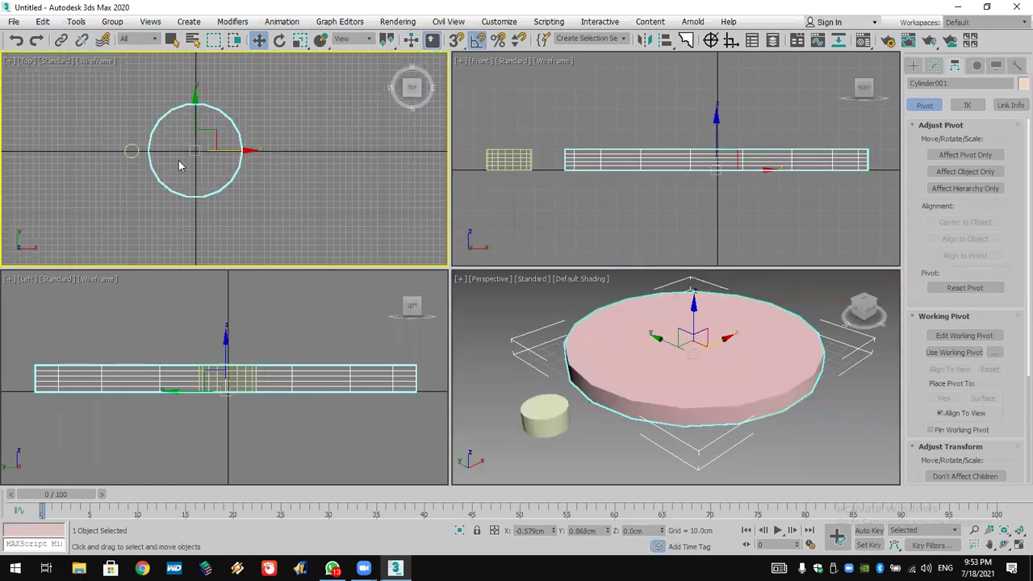
left_click(131, 152)
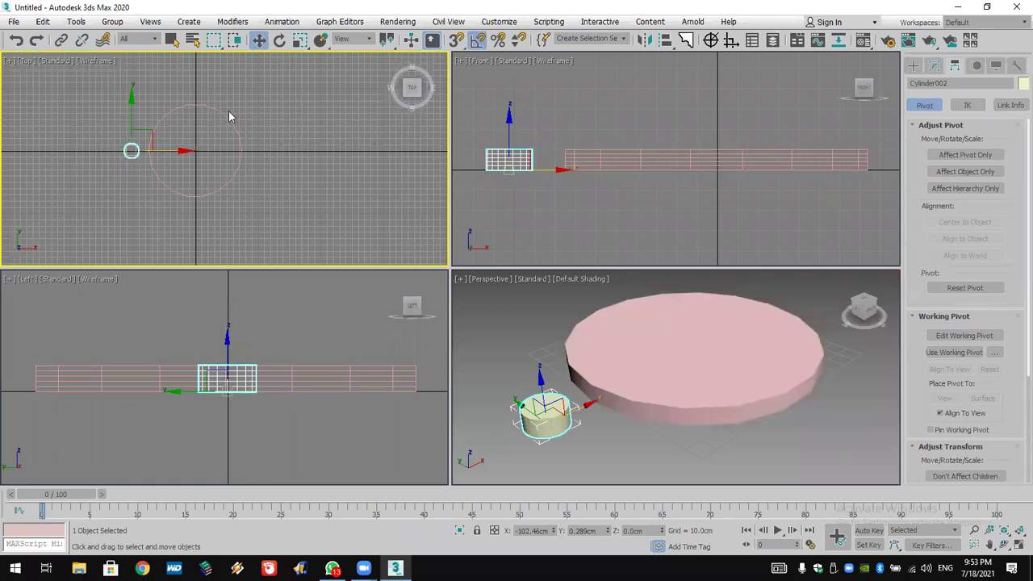
middle_click_drag(229, 117, 236, 142)
scroll(240, 138, "down", 3)
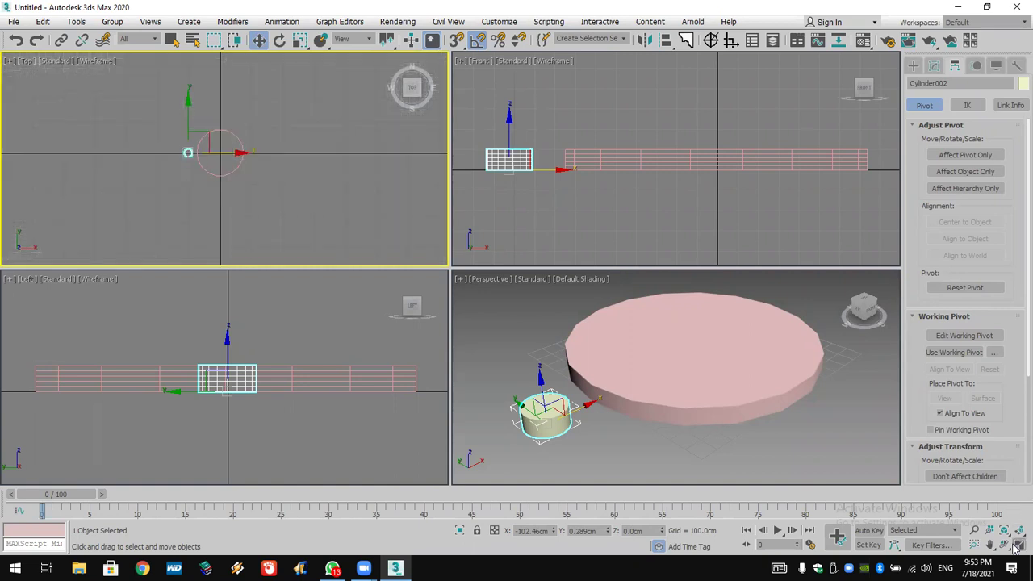
left_click(1015, 545)
scroll(439, 273, "up", 3)
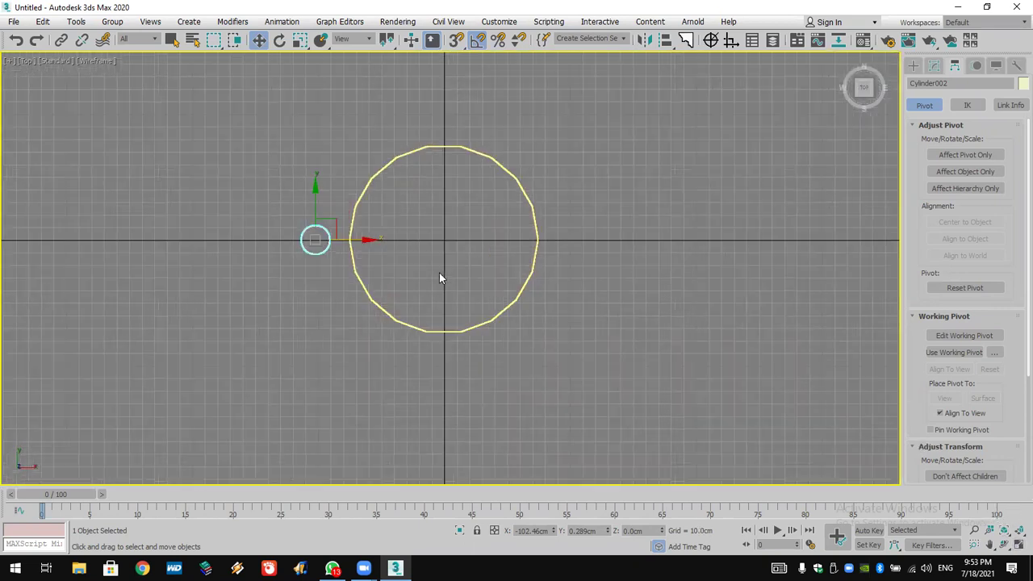
Start pivot-only editing for the small cylinder, turn on 3D snapping and enable the Pivot snap option.
left_click(279, 40)
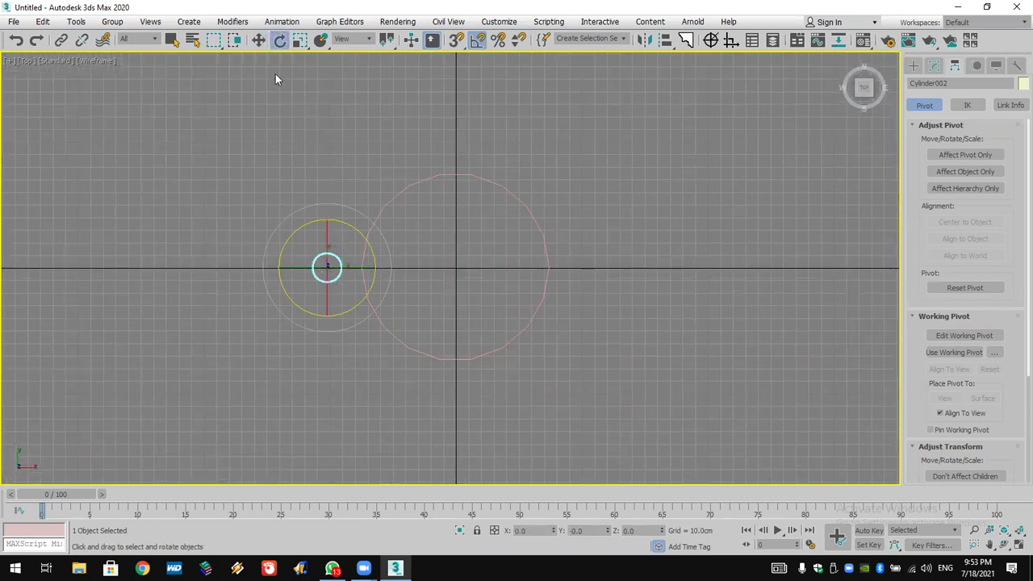
left_click(259, 40)
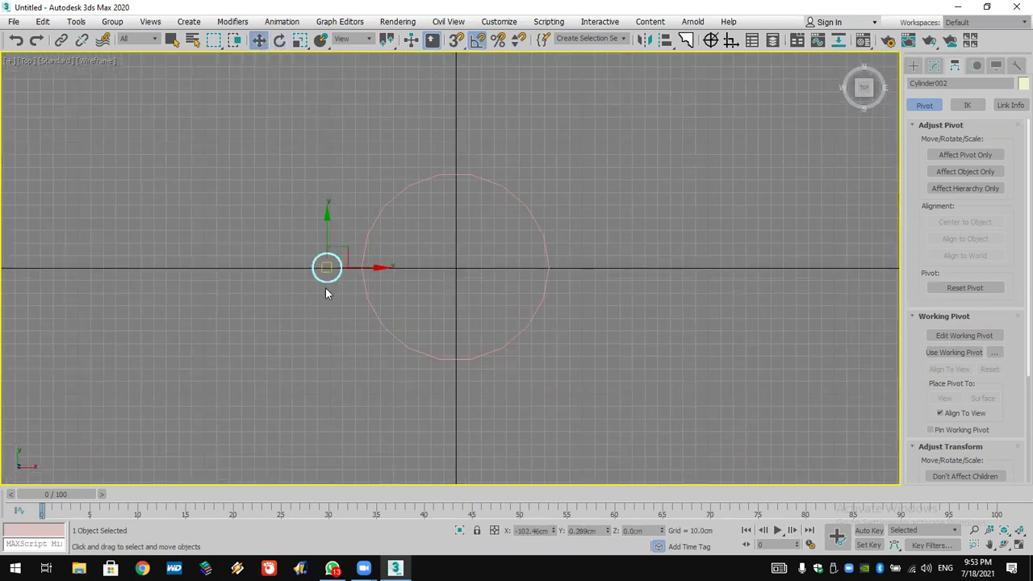
left_click(952, 154)
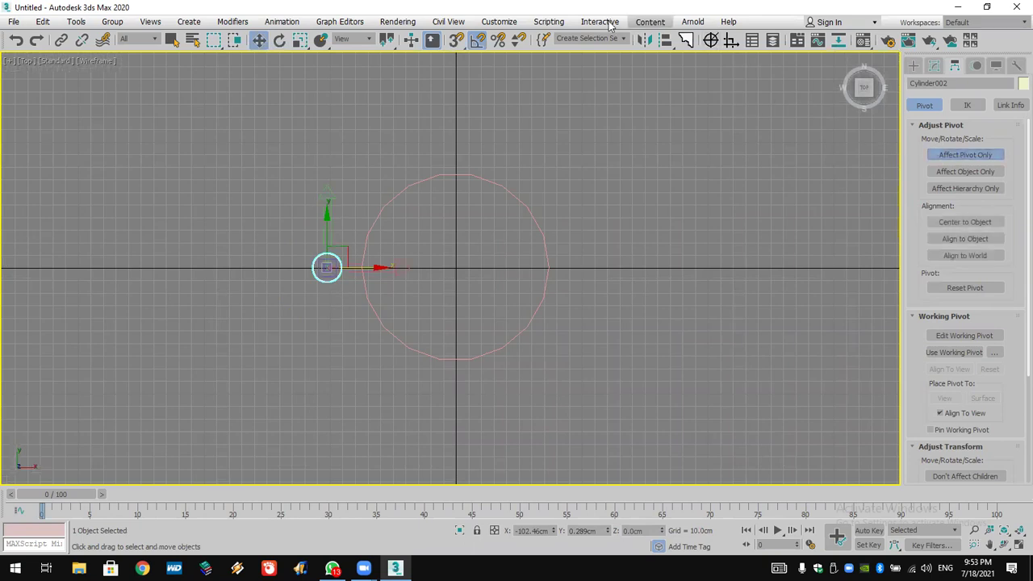
left_click(456, 40)
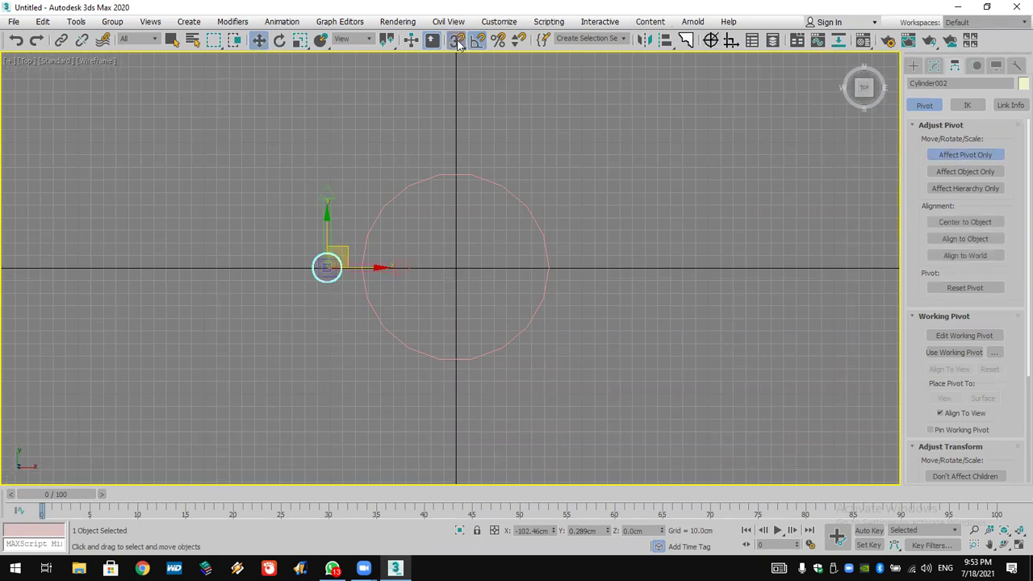
right_click(456, 40)
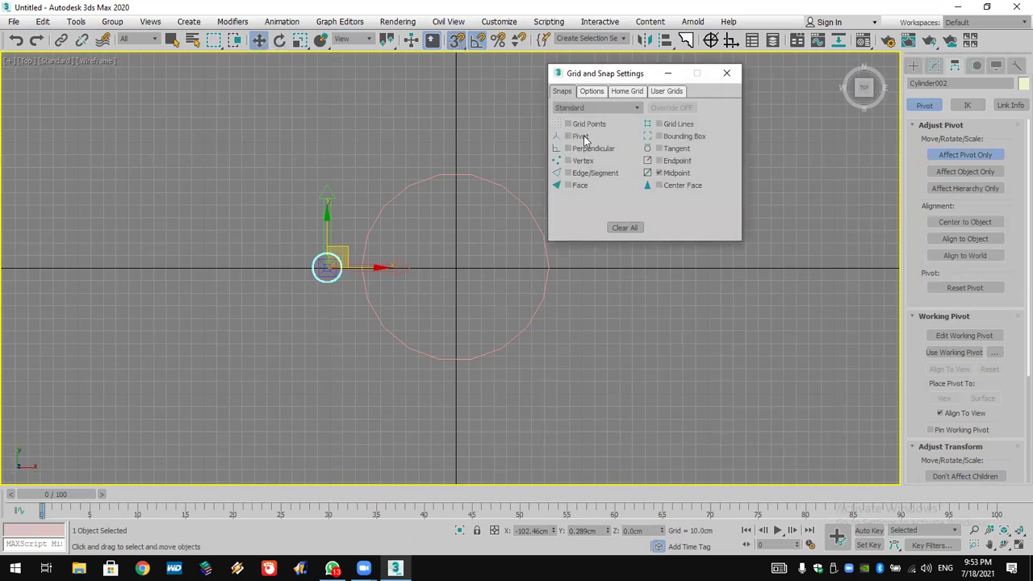
left_click(659, 135)
left_click(726, 73)
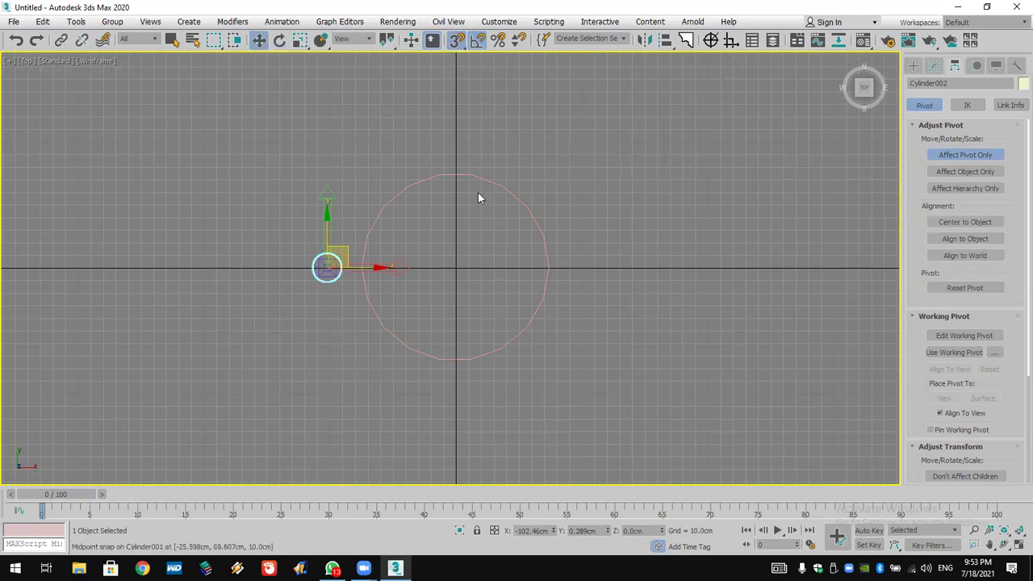
Snap the small cylinder's pivot onto the large disc's pivot, leave pivot-only editing and switch to rotation.
left_click_drag(382, 347, 456, 266)
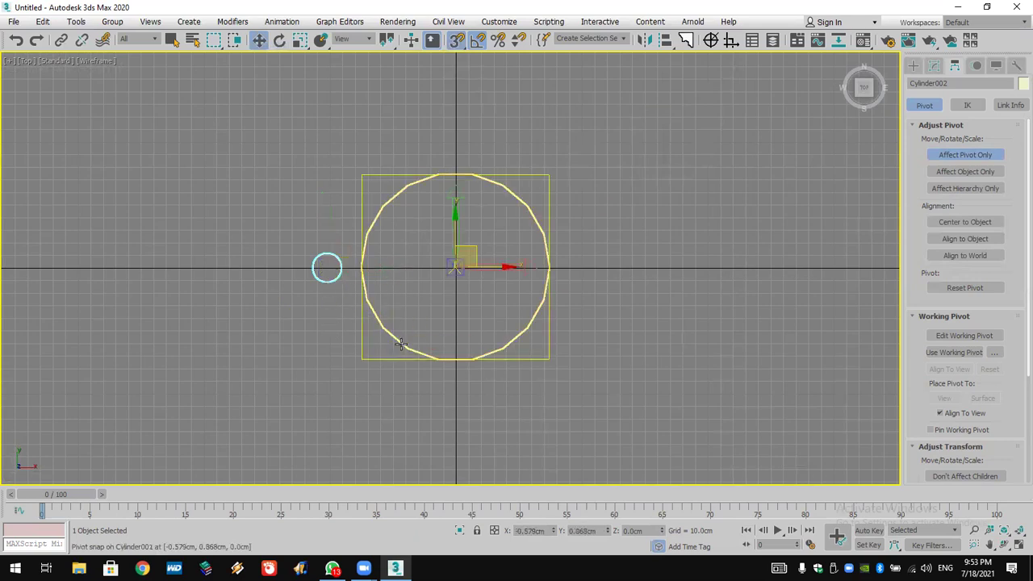
left_click(979, 156)
left_click(279, 40)
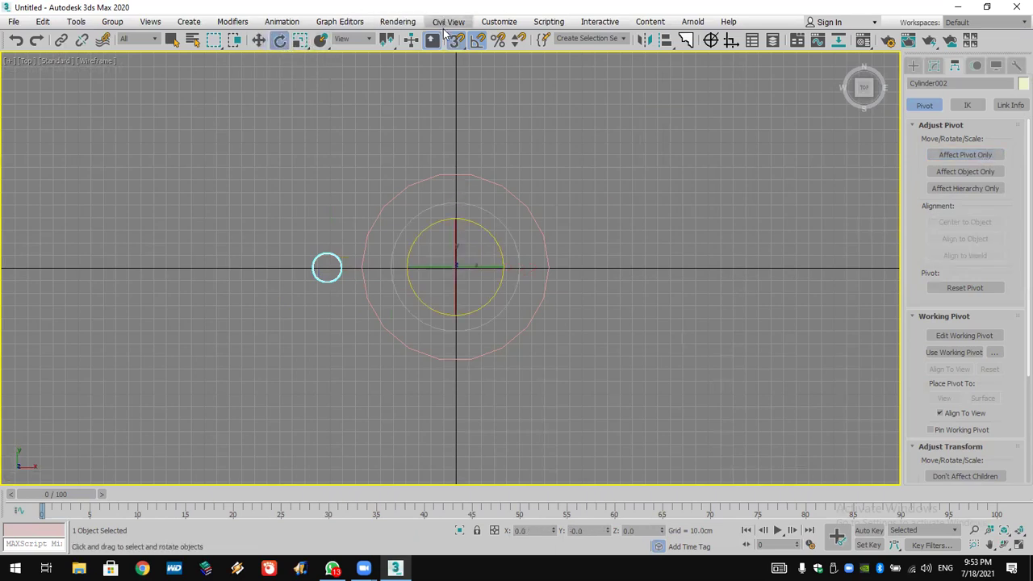
Set the angle snap increment to 36 degrees in the grid and snap settings.
right_click(476, 44)
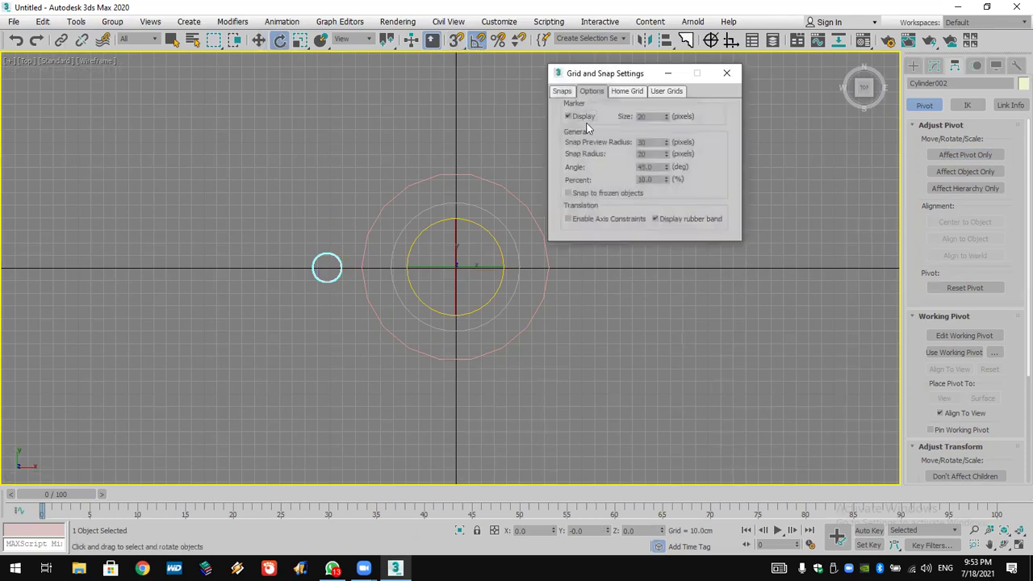
left_click_drag(655, 168, 569, 171)
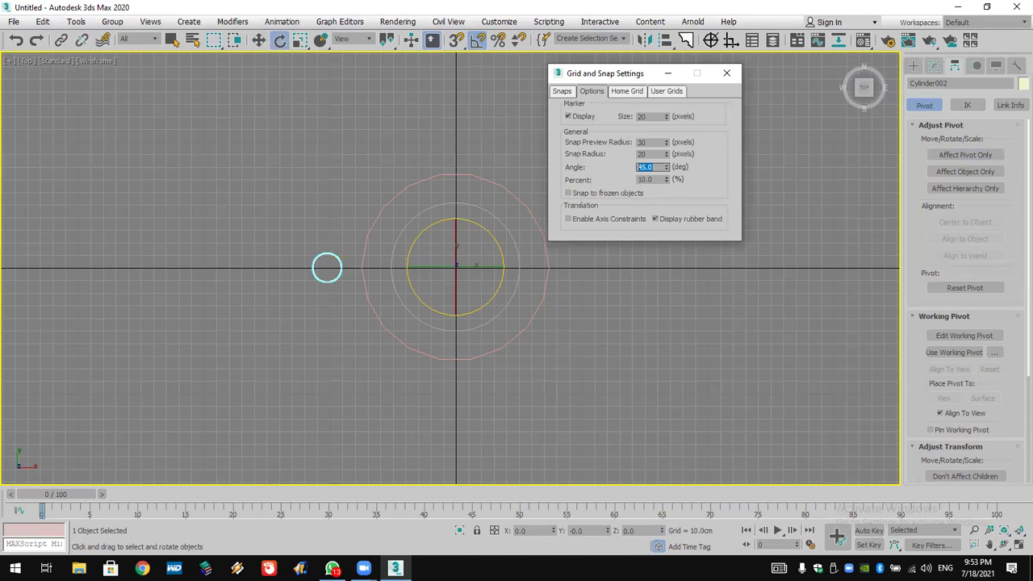
type("36")
key("Return")
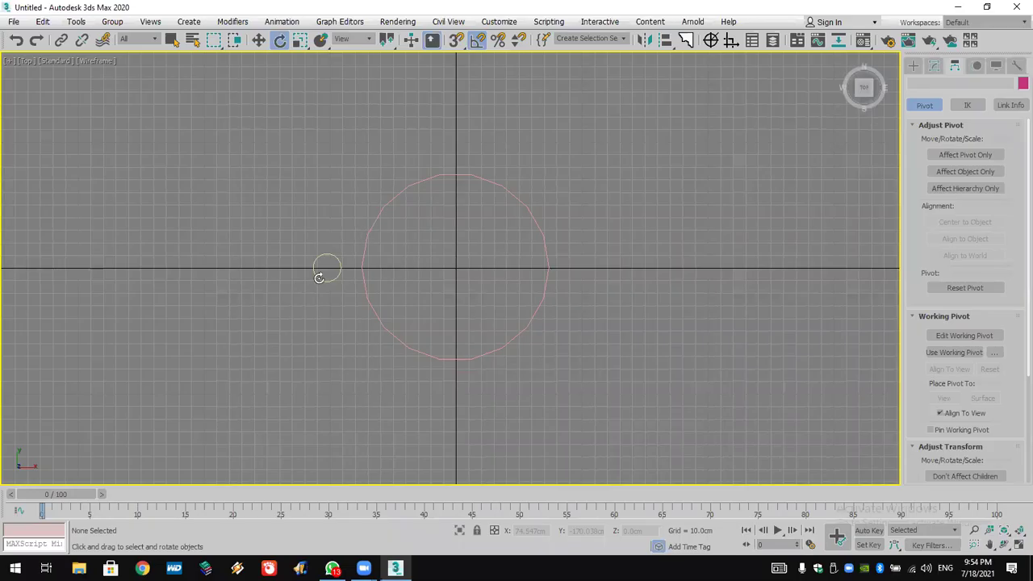
Reselect the small cylinder and reset its pivot to its own centre, with the Move tool active.
left_click(353, 278)
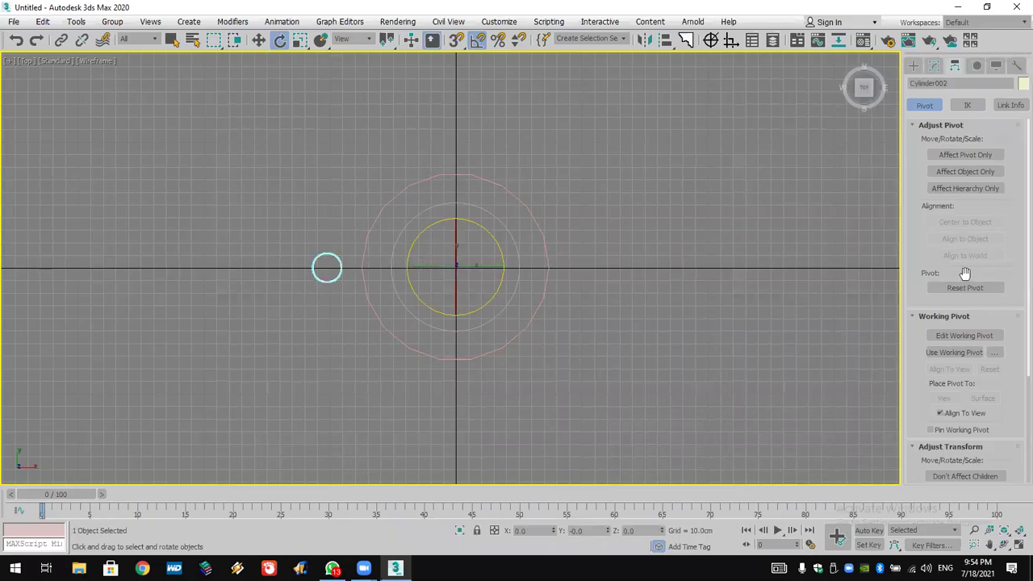
left_click_drag(545, 284, 327, 270)
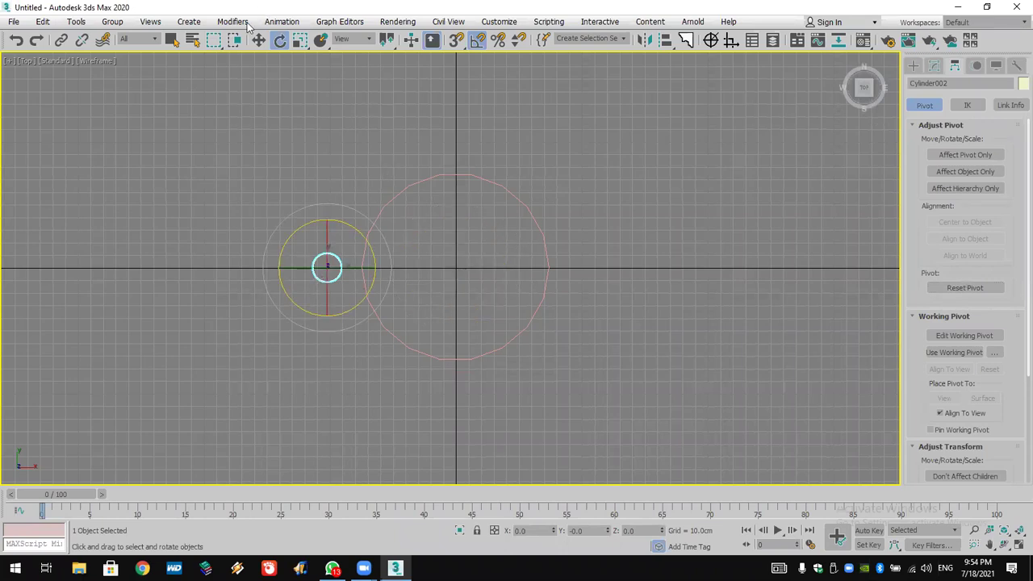
left_click(258, 40)
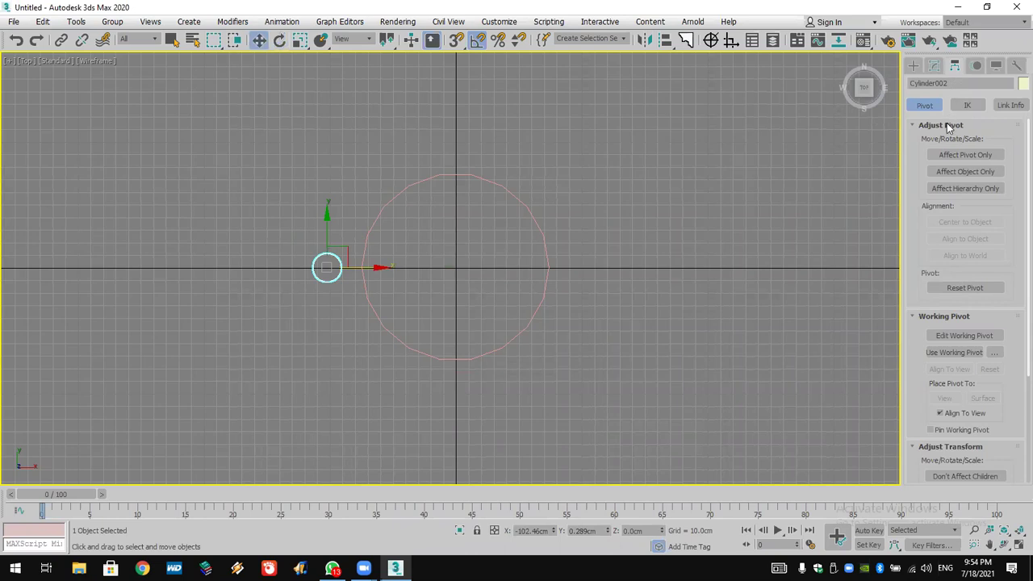
Move only the small cylinder's pivot onto the large disc's pivot using snapping, and leave pivot-only editing.
left_click(946, 155)
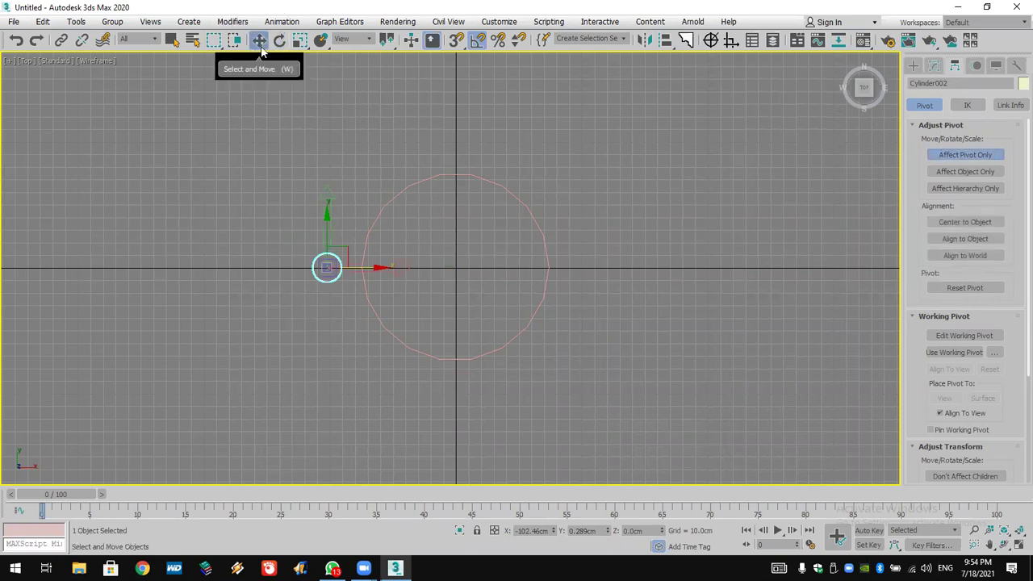
left_click_drag(330, 270, 320, 326)
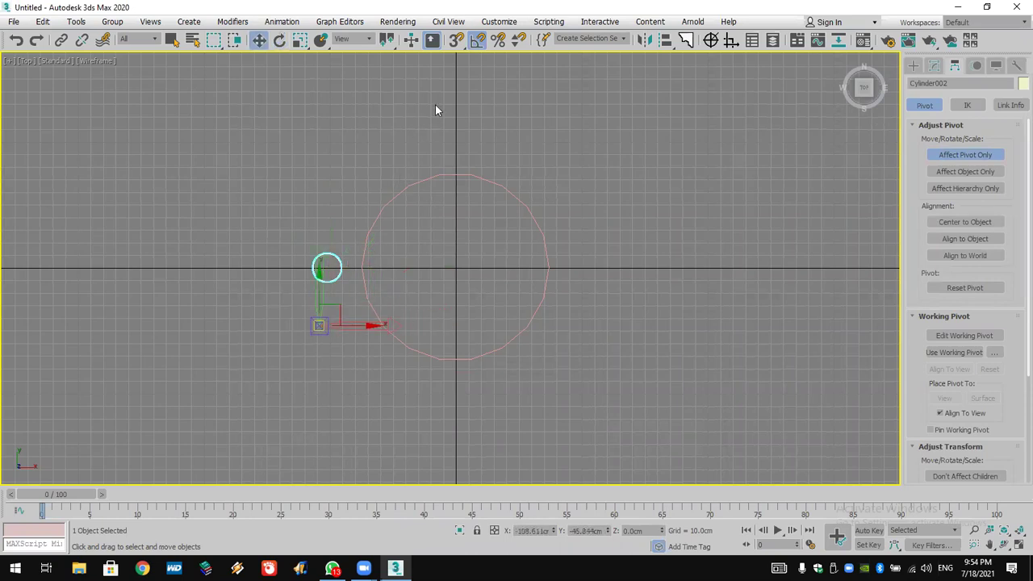
left_click(455, 40)
left_click_drag(322, 333, 403, 343)
left_click(932, 157)
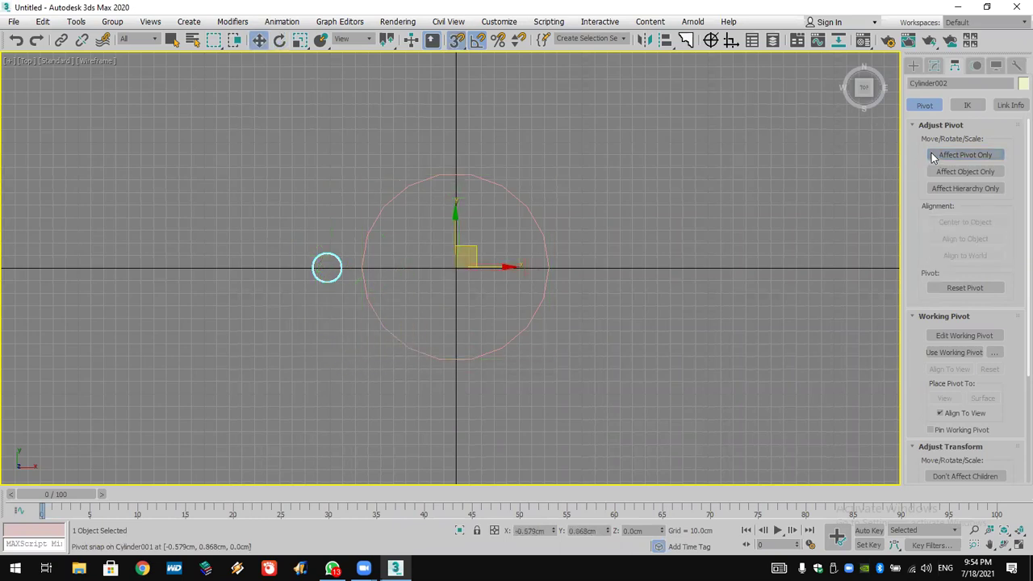
Rotate the small cylinder -36 degrees around Z about the disc's centre, and check the angle snap setting.
left_click(279, 40)
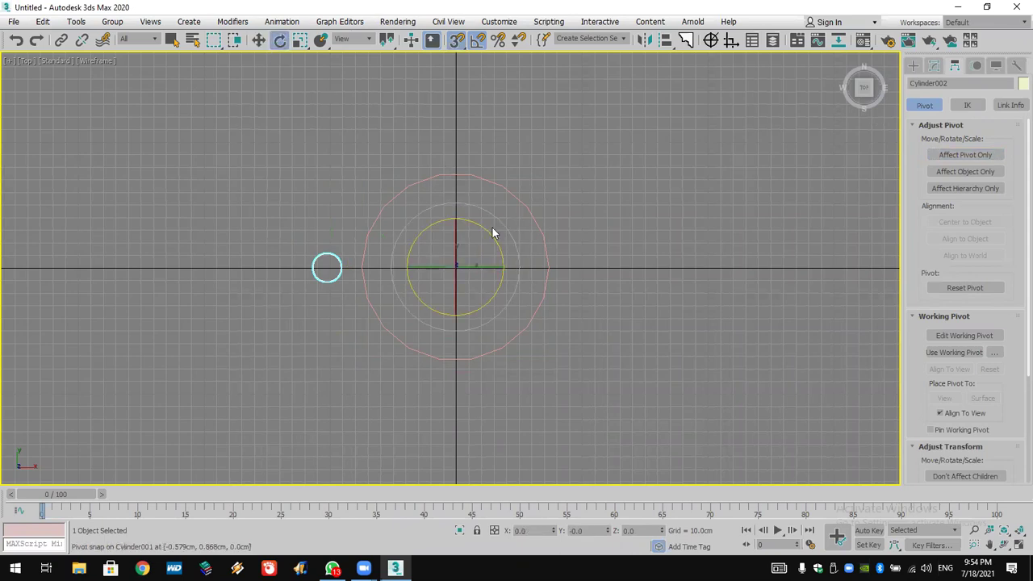
left_click_drag(481, 228, 517, 194)
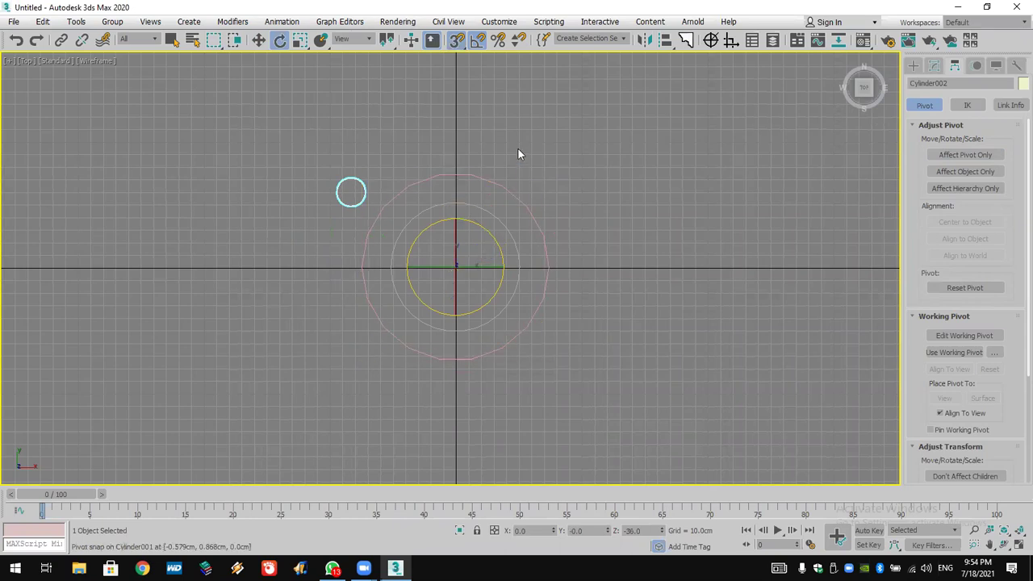
right_click(455, 42)
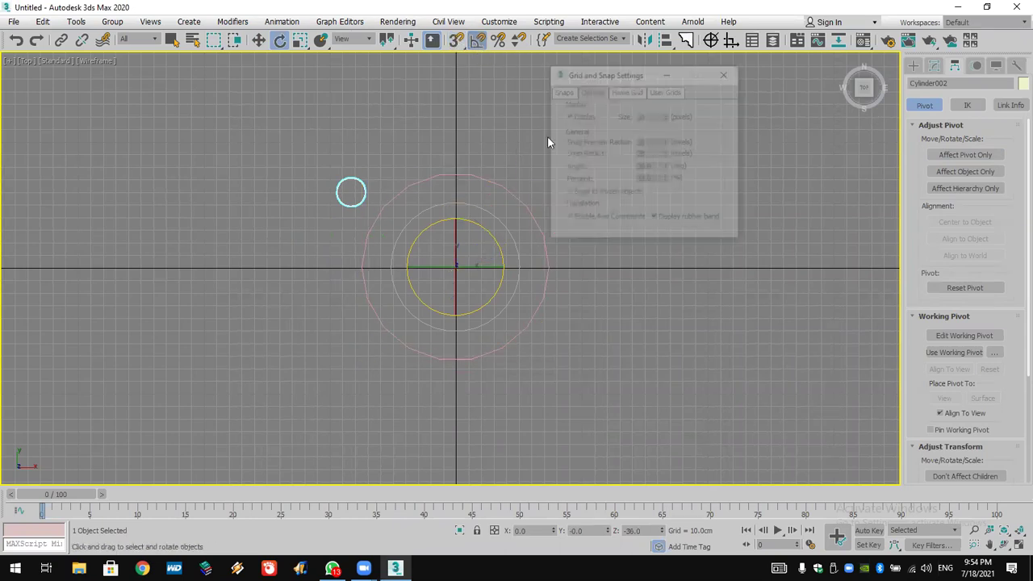
double_click(650, 166)
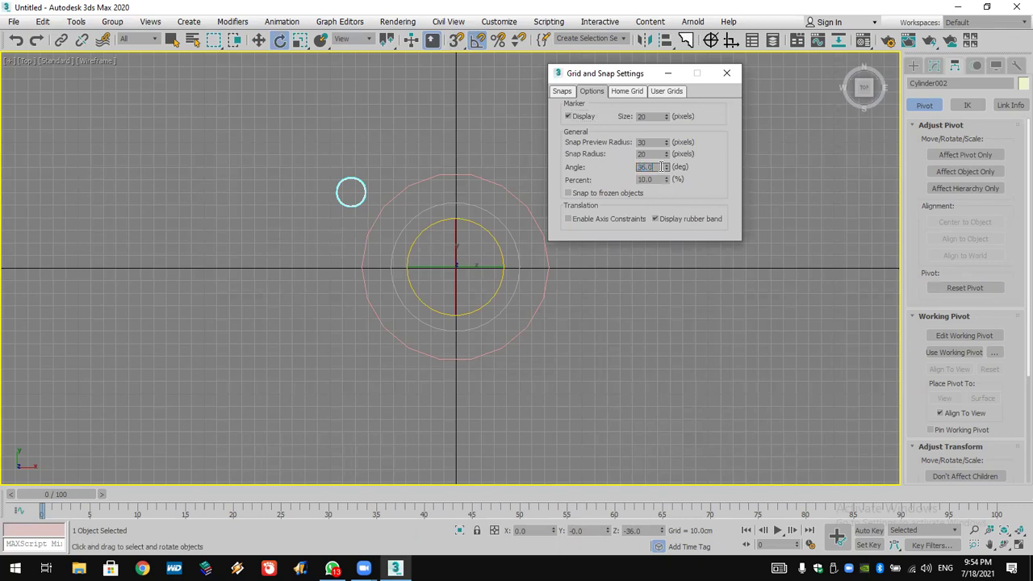
left_click(726, 73)
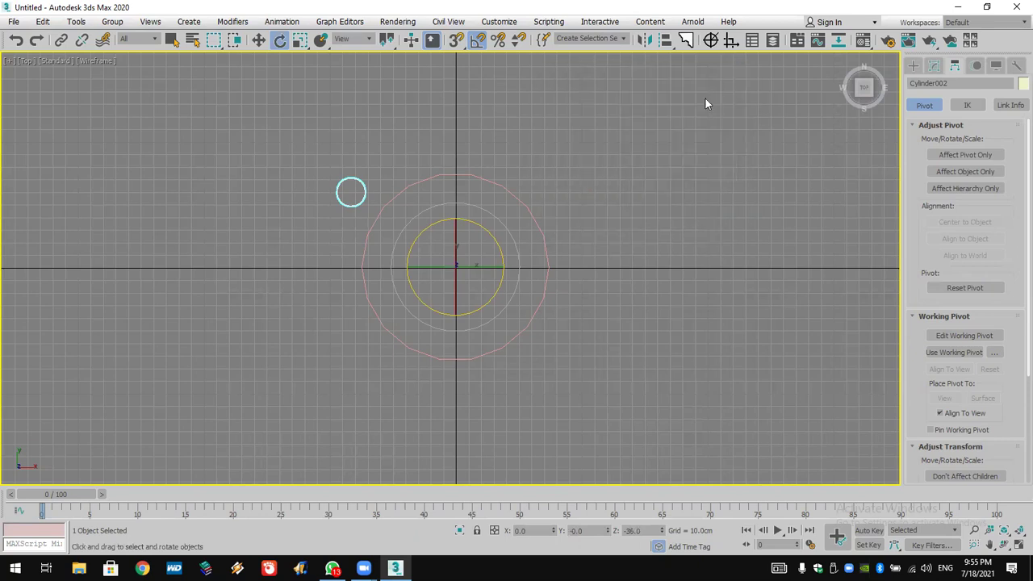
Clone the small cylinder as 9 instances around the disc, each rotated a further -36 degrees around Z.
left_click_drag(489, 234, 492, 239, "shift")
left_click_drag(538, 293, 445, 291)
type("9")
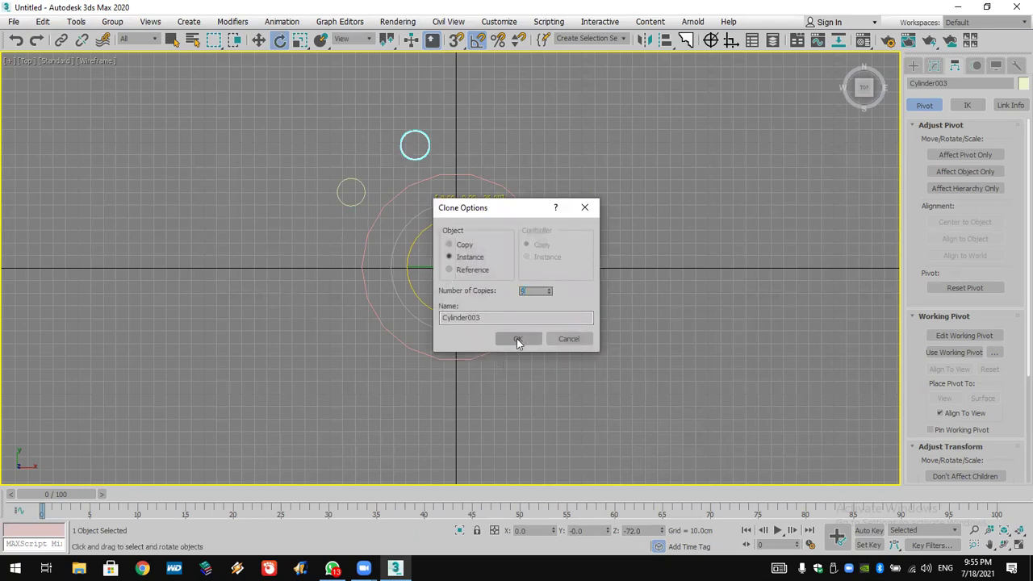
left_click(518, 338)
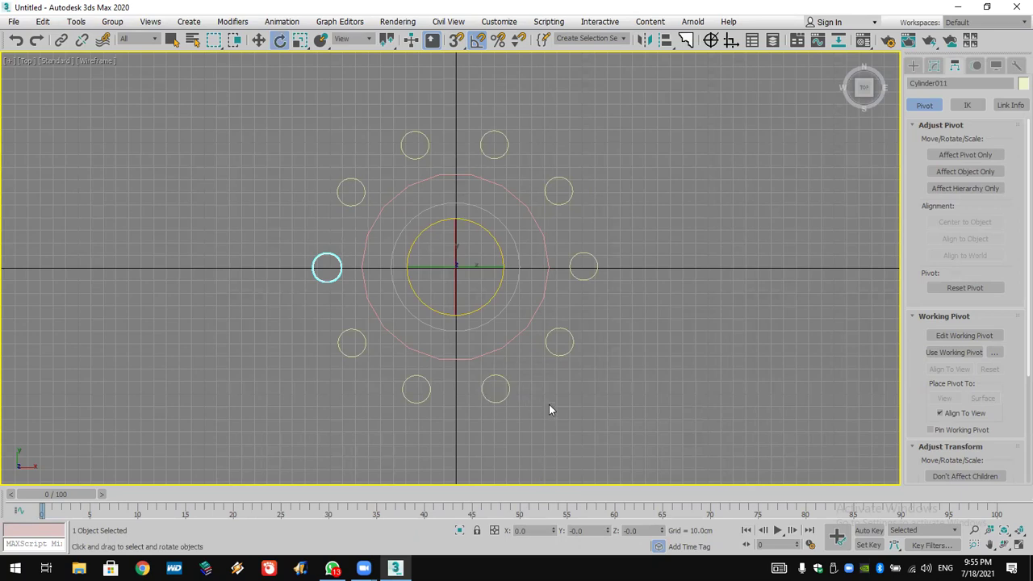
middle_click_drag(549, 410, 573, 491)
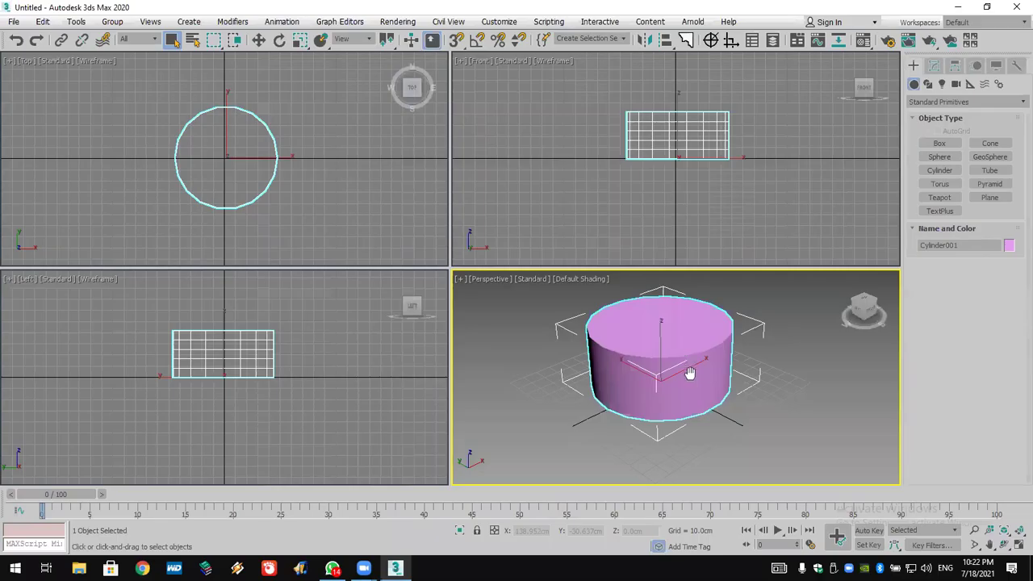
Deselect the cylinder in the Top viewport and open the Desktop scene file 111 for merging.
left_click(291, 213)
middle_click_drag(237, 154, 220, 150)
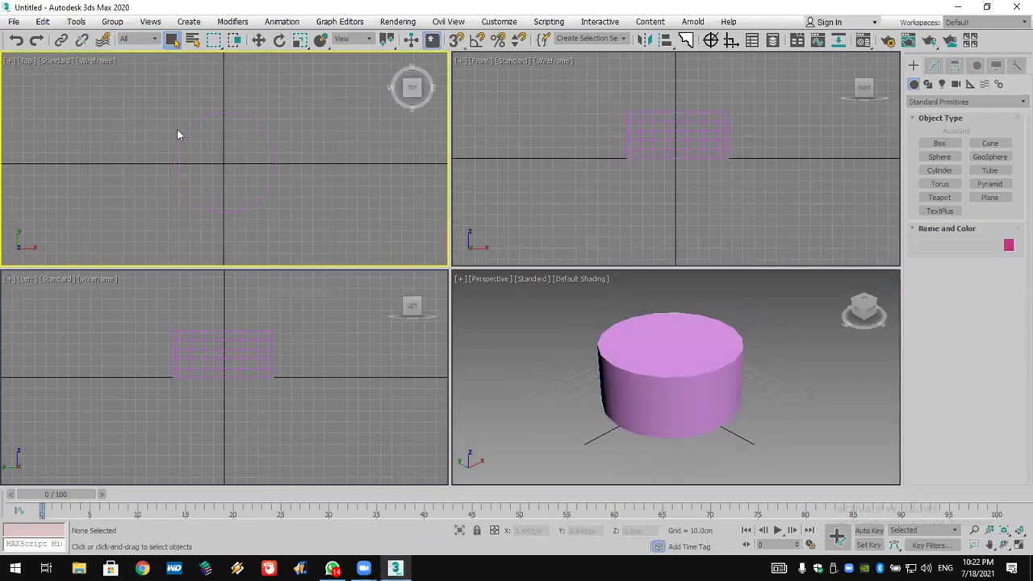
left_click(13, 21)
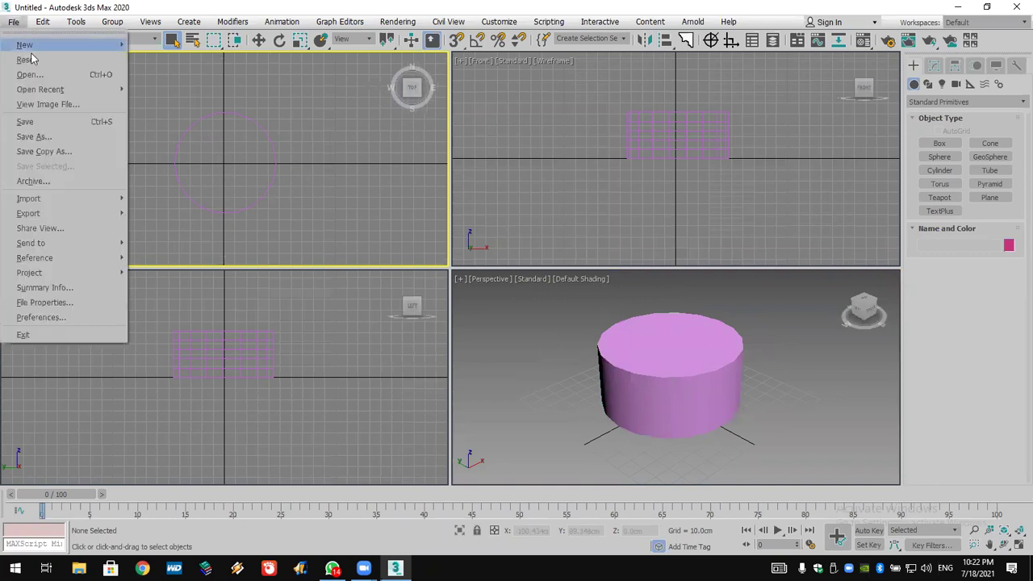
mouse_move(70, 206)
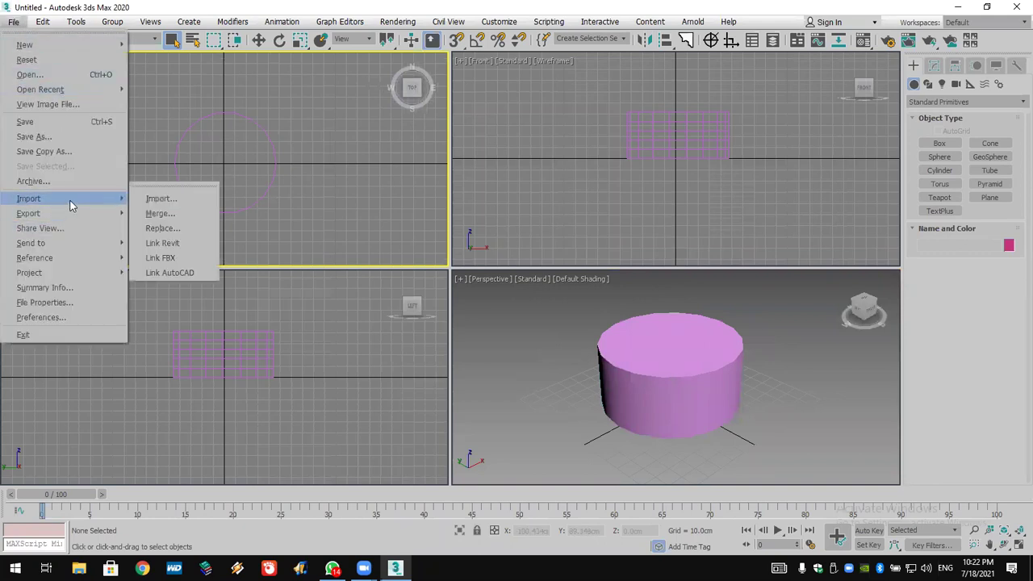
left_click(159, 214)
left_click(172, 137)
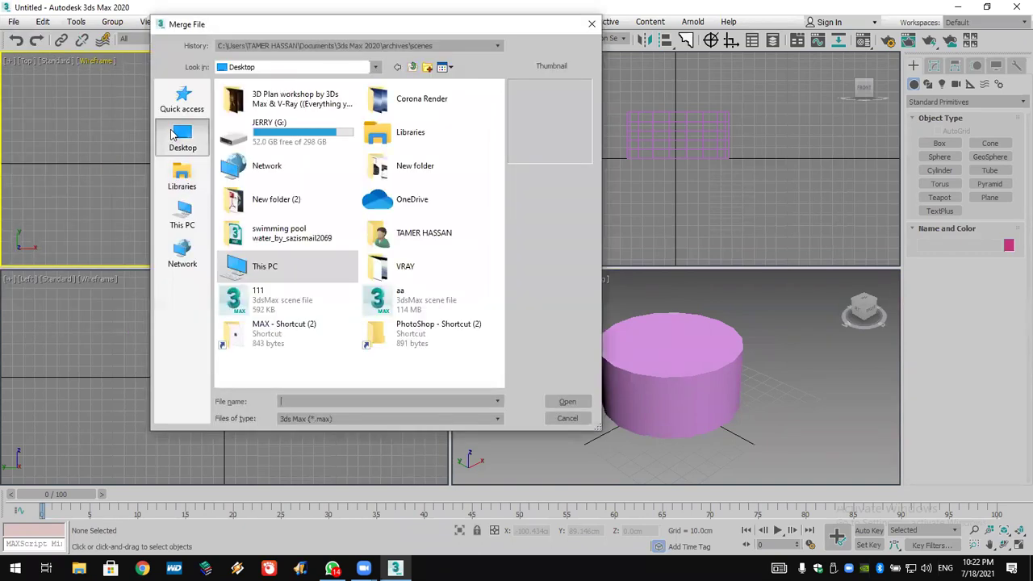
left_click(282, 307)
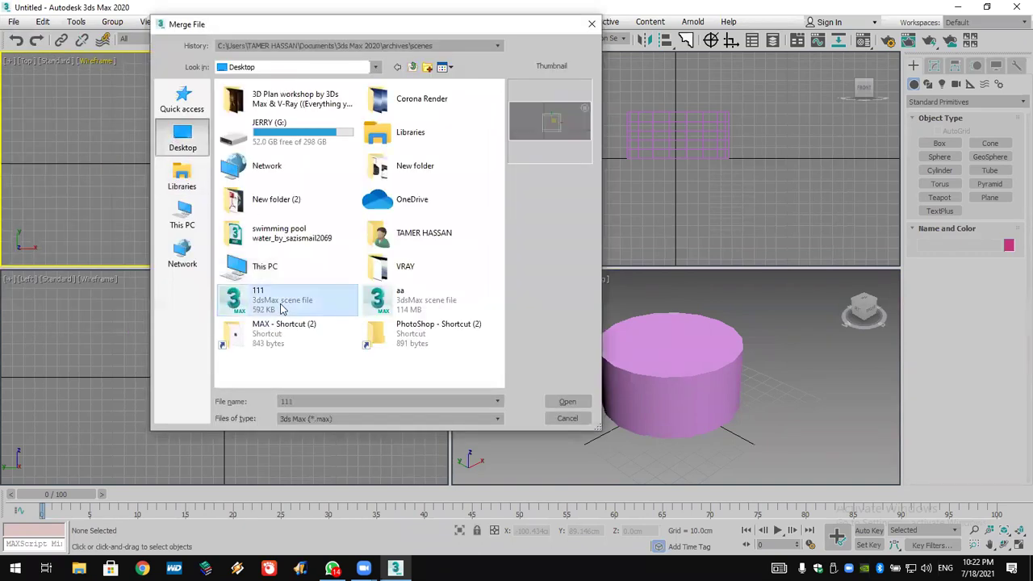
double_click(274, 303)
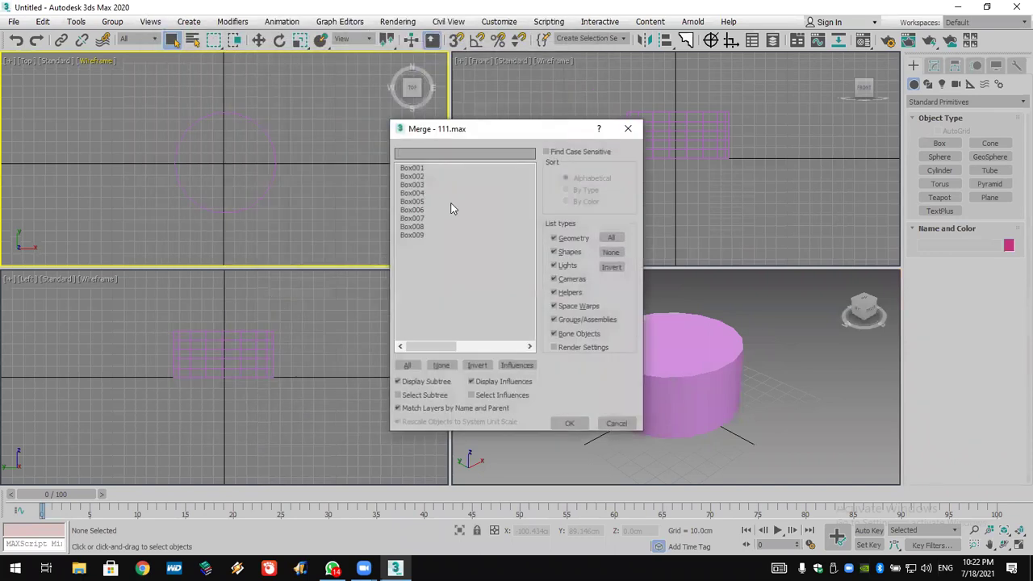
Merge all objects, Box001 to Box009, from 111.max into the scene.
left_click_drag(454, 132, 437, 88)
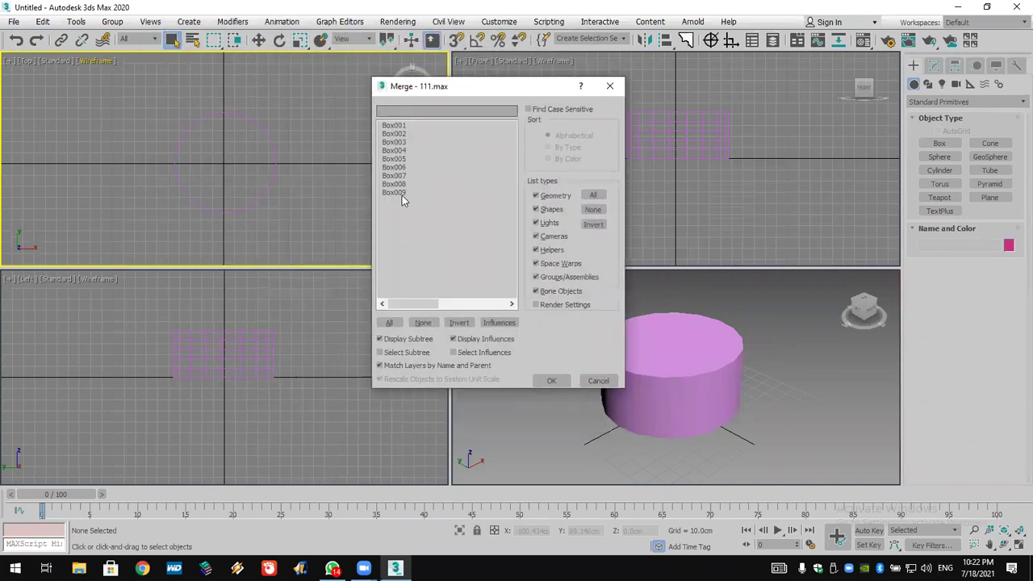
left_click(403, 127)
left_click(399, 142)
left_click(398, 159)
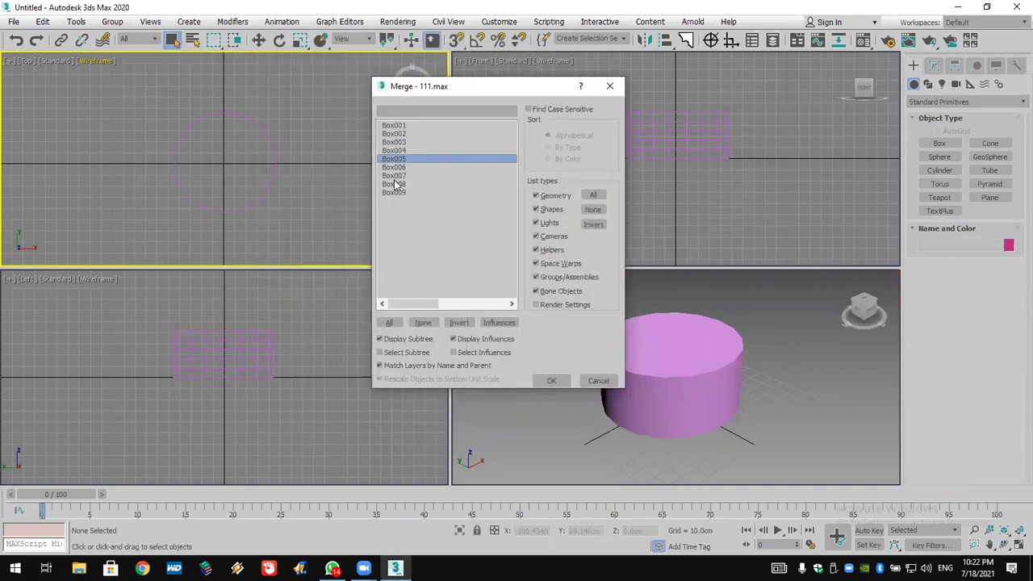
left_click(398, 184)
left_click(399, 133)
left_click(399, 159)
left_click(398, 184)
left_click(410, 126)
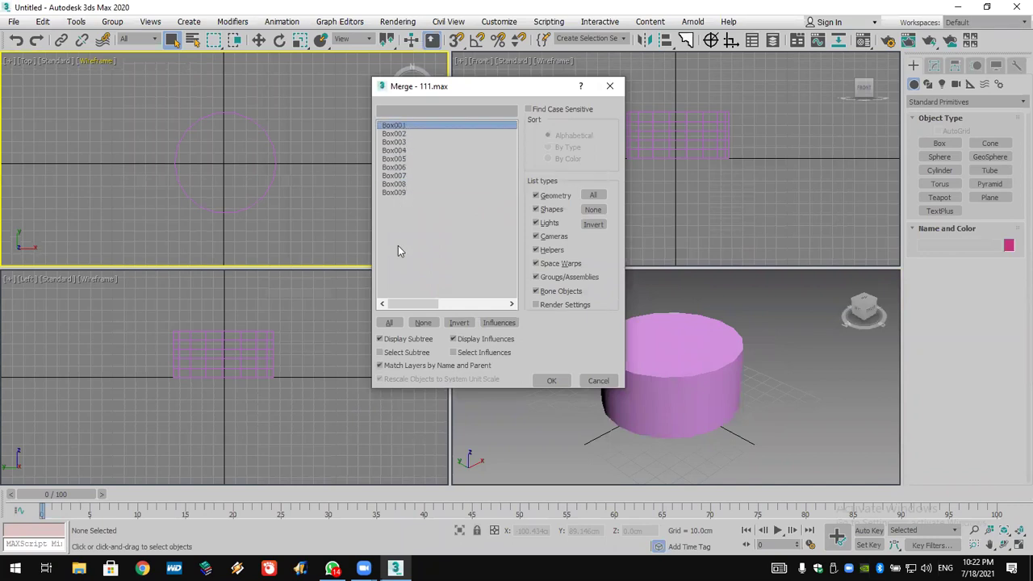
left_click(391, 323)
left_click(549, 380)
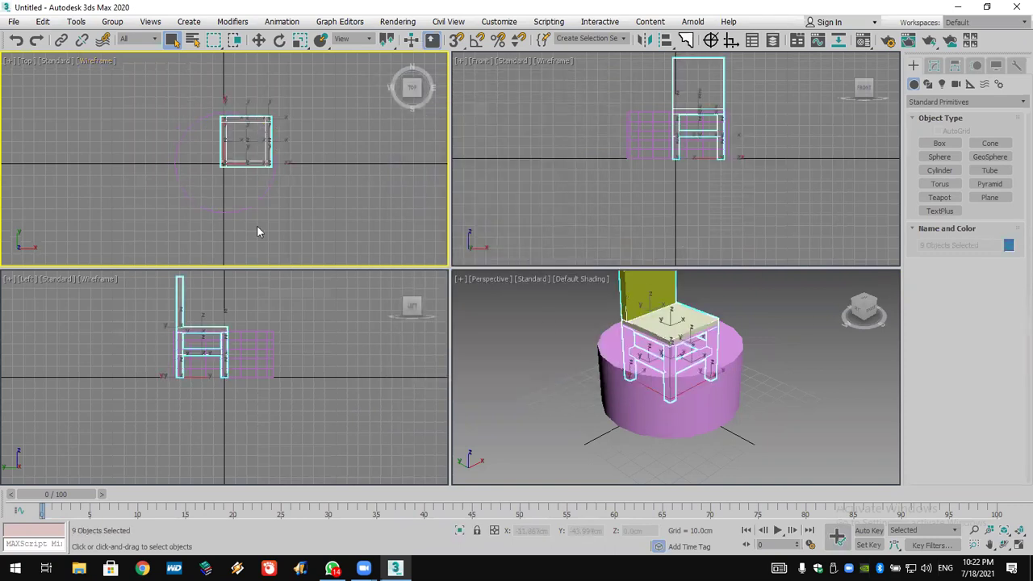
Group the nine merged chair boxes as Group001.
left_click(112, 21)
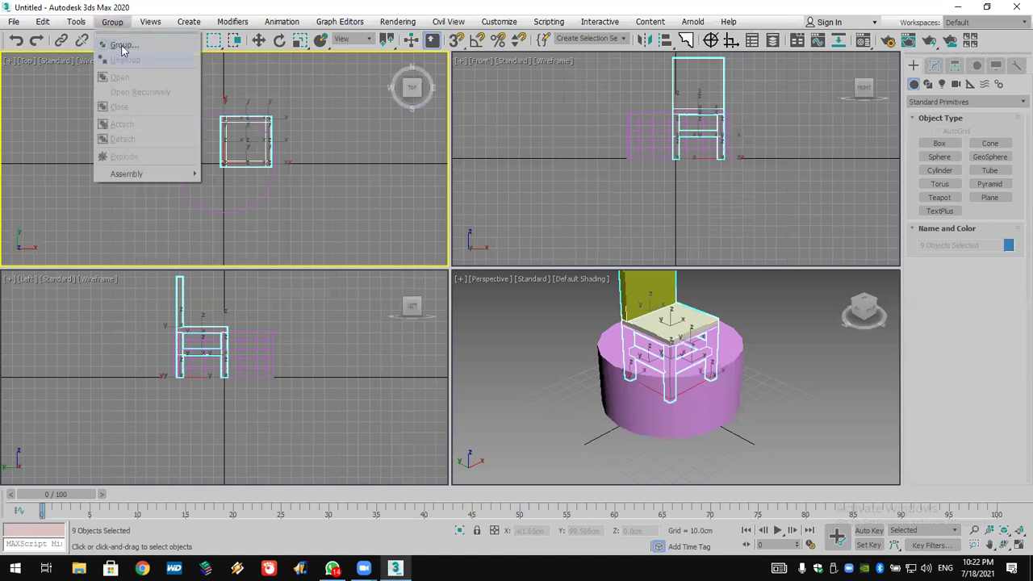
left_click(121, 41)
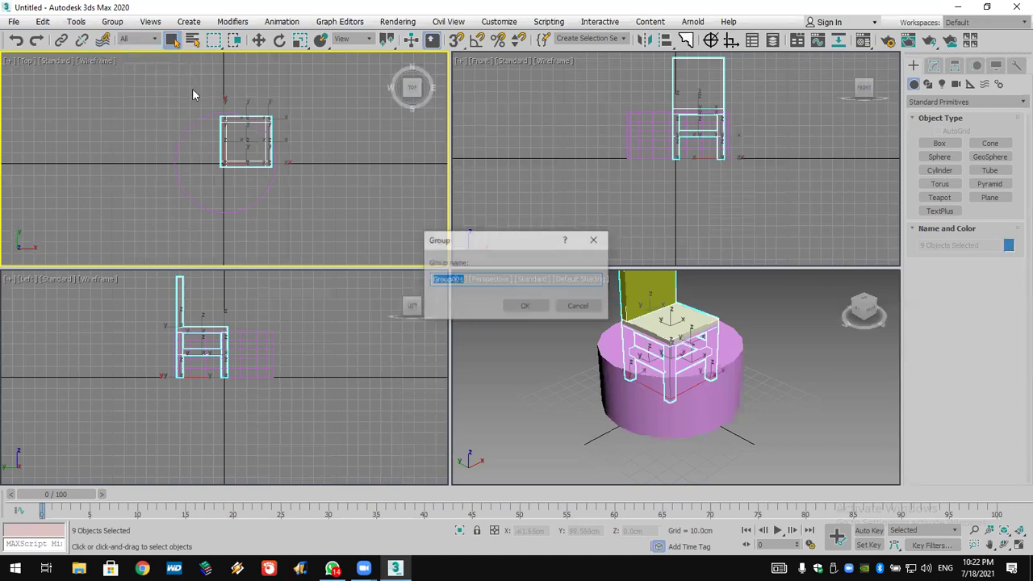
left_click(525, 307)
Move the chair group outside the cylinder on its negative X side and scale it down uniformly to about 46%.
left_click(259, 40)
left_click_drag(252, 121, 133, 236)
left_click(299, 40)
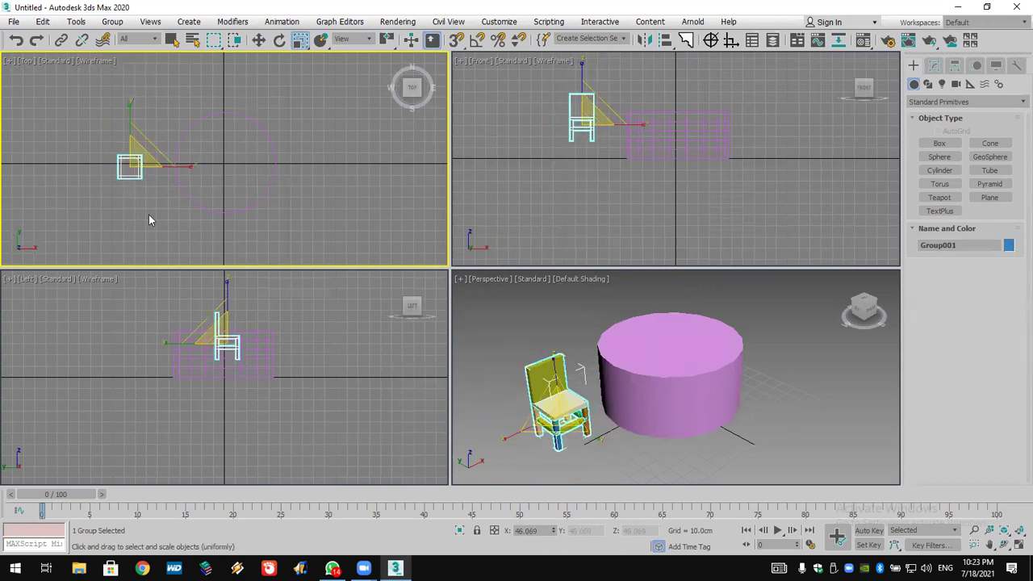
Lower the chair group onto the ground plane and rotate it about 84.86 degrees around Z so that it faces the cylinder.
left_click(258, 40)
left_click_drag(585, 91, 586, 108)
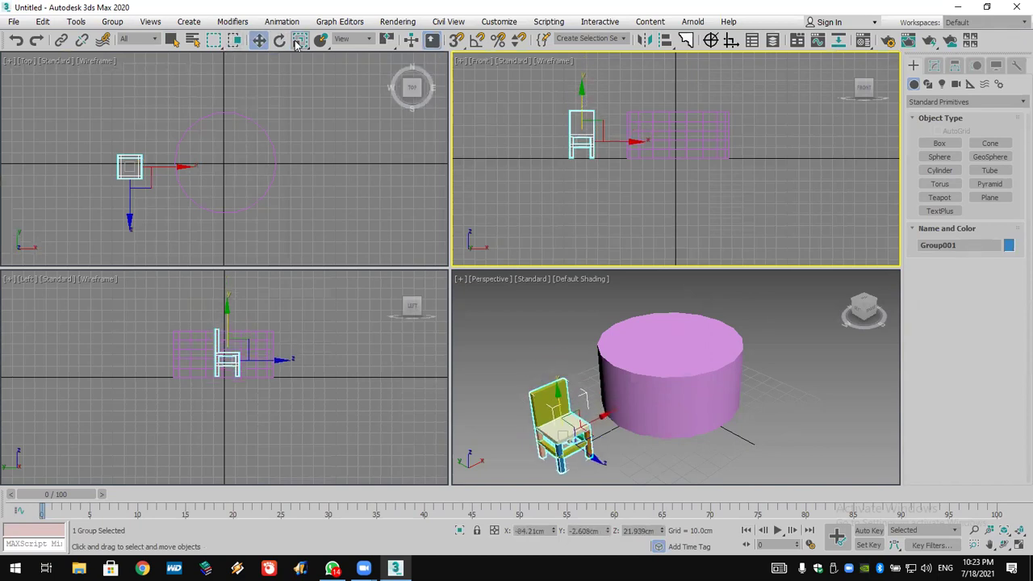
left_click(279, 40)
left_click(164, 121)
left_click_drag(156, 116, 101, 123)
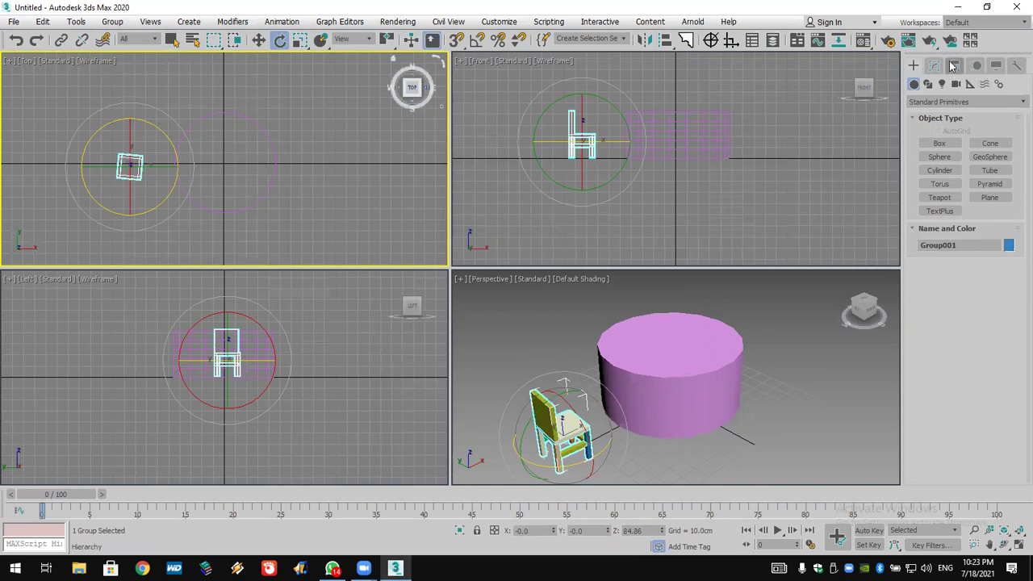
Relocate only the chair group's pivot to the cylinder's pivot, using 3D snap with the Pivot option.
left_click(954, 66)
left_click(969, 156)
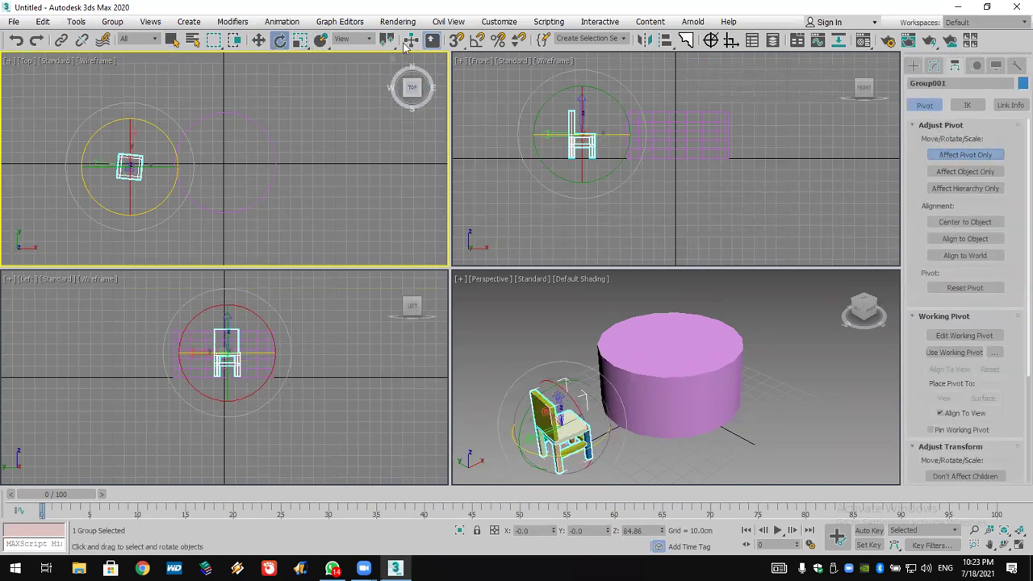
key("w")
right_click(454, 42)
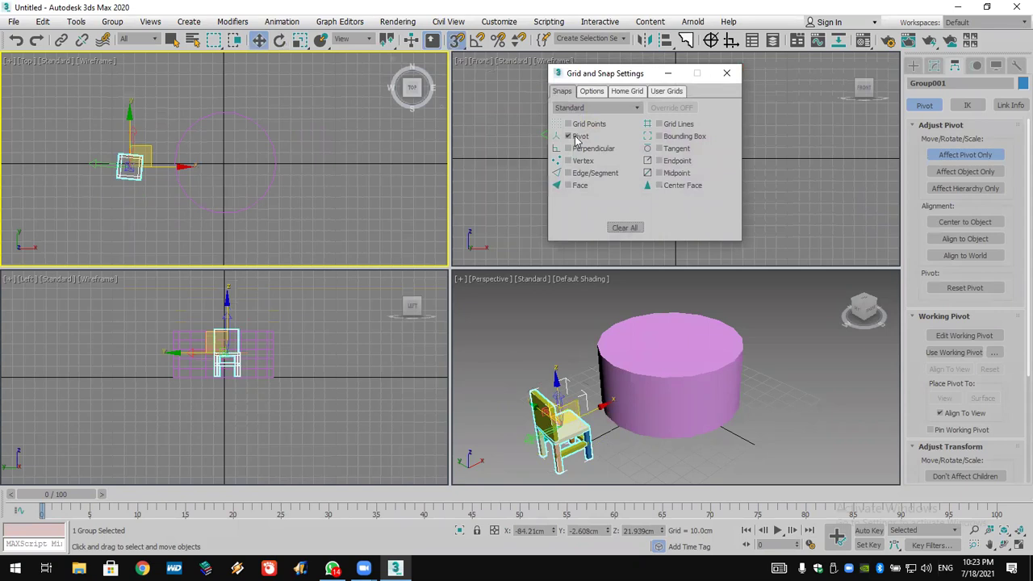
left_click(726, 74)
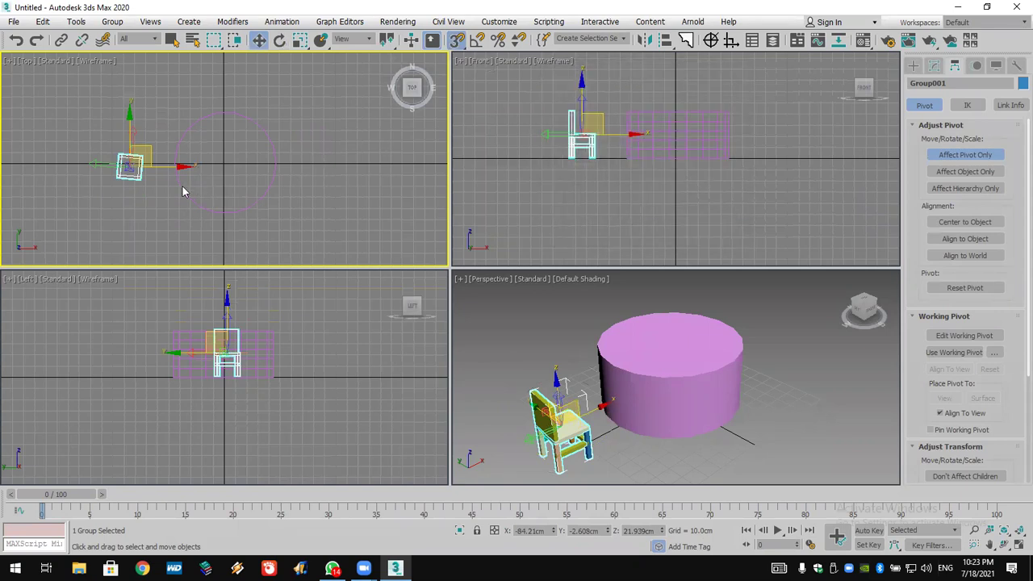
left_click_drag(129, 167, 212, 213)
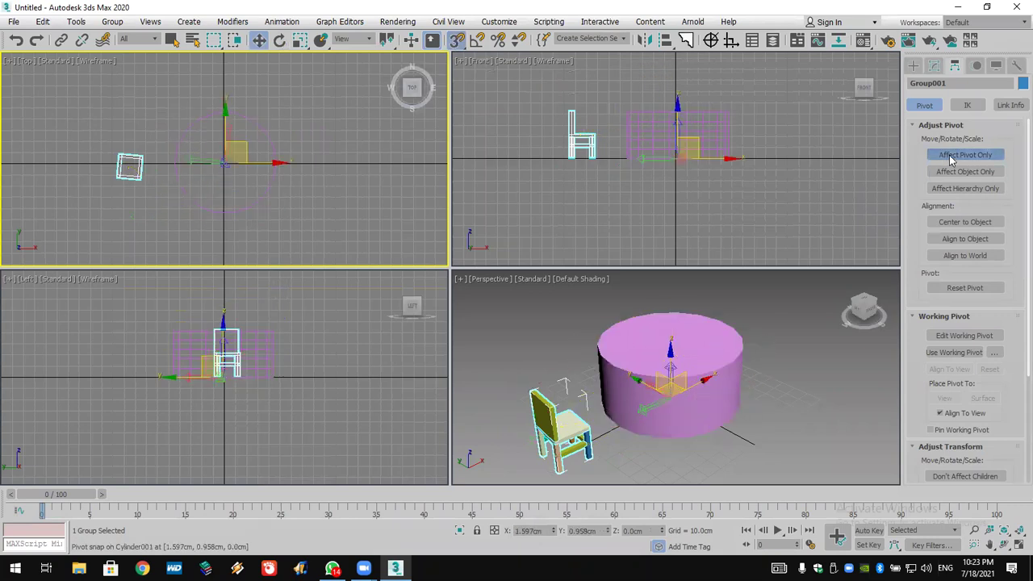
left_click(960, 155)
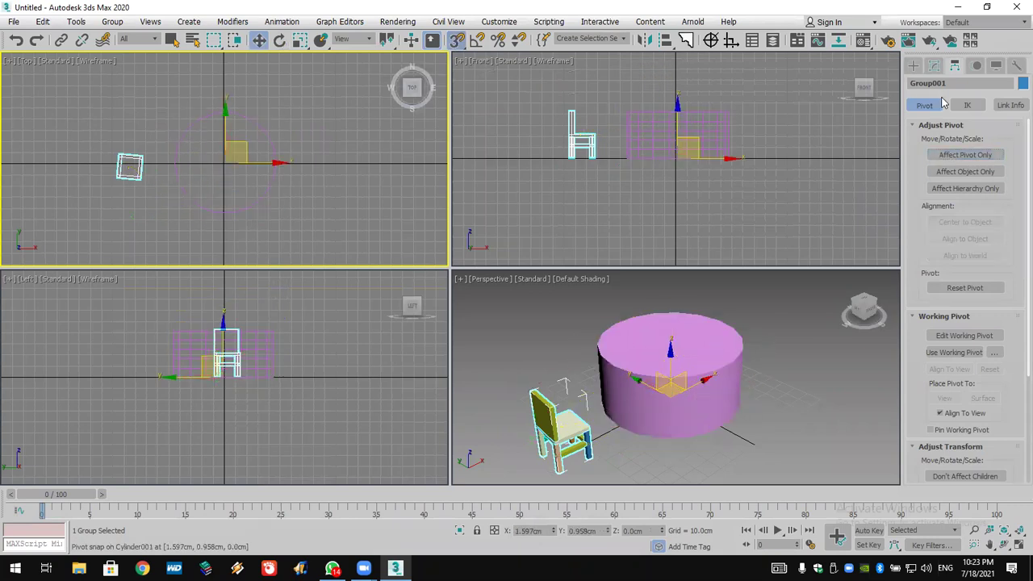
Enable angle snap for rotating the chair group and check the snap angle setting.
left_click(279, 41)
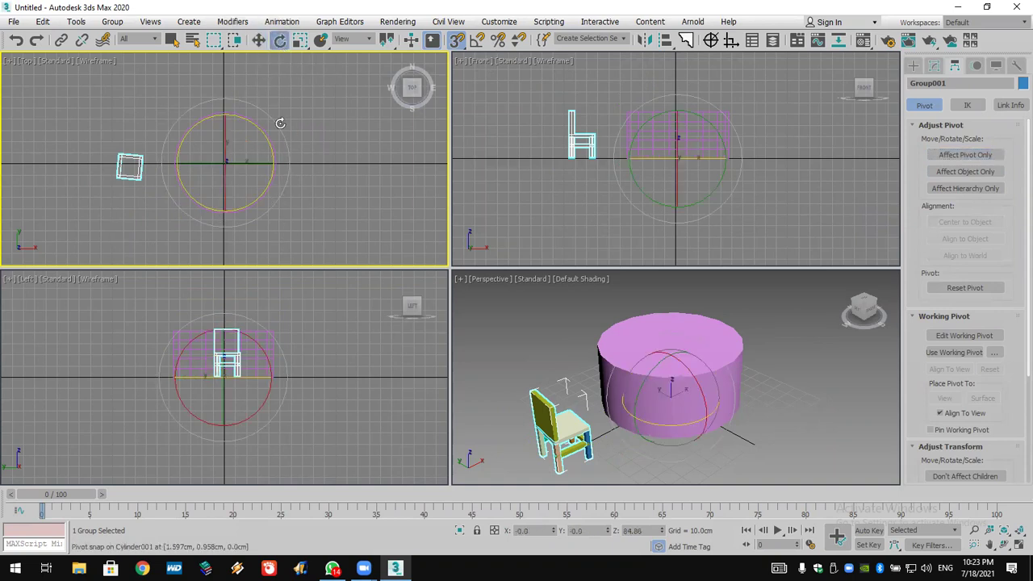
left_click(476, 45)
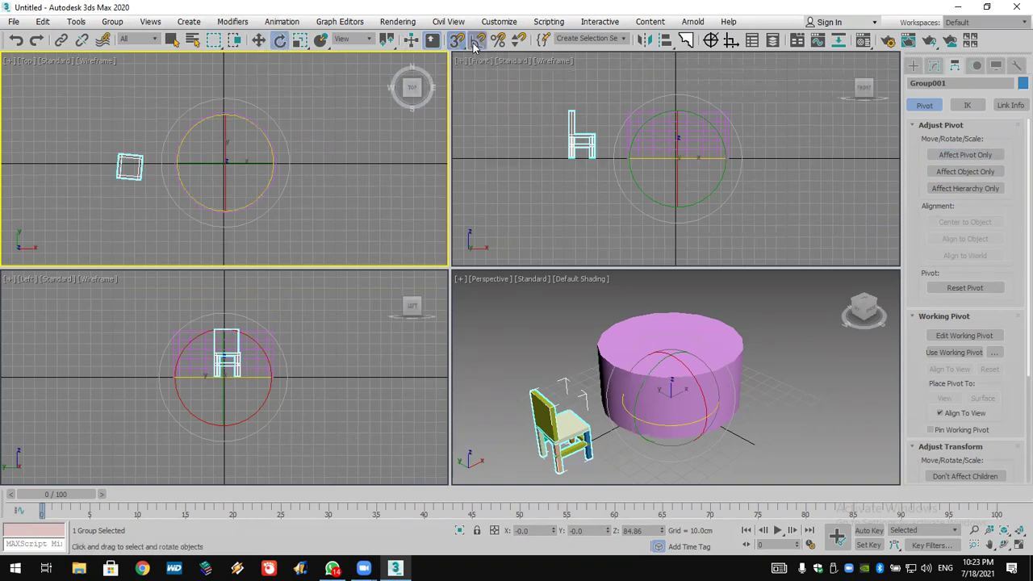
right_click(476, 45)
left_click_drag(660, 167, 614, 167)
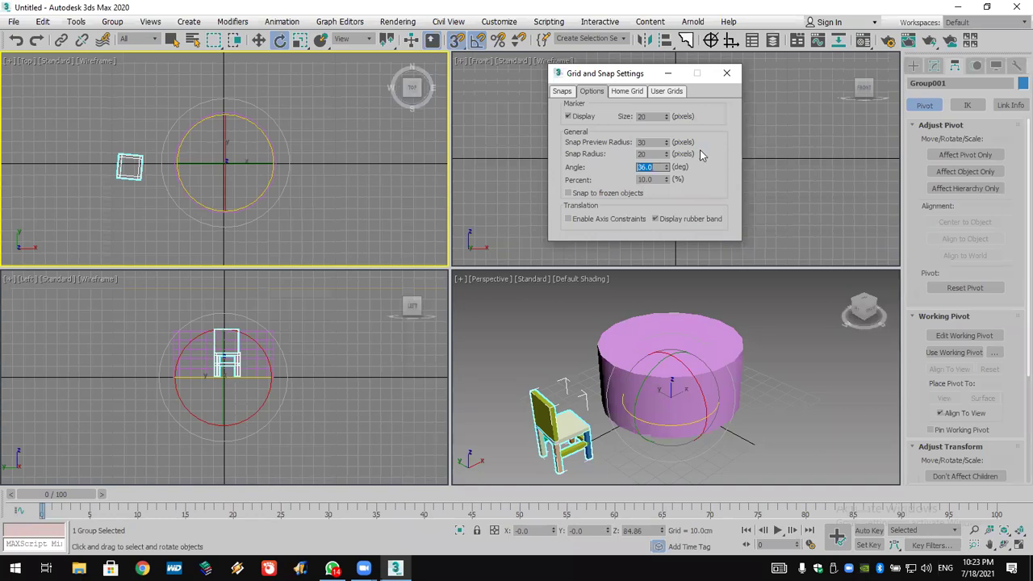
left_click(727, 72)
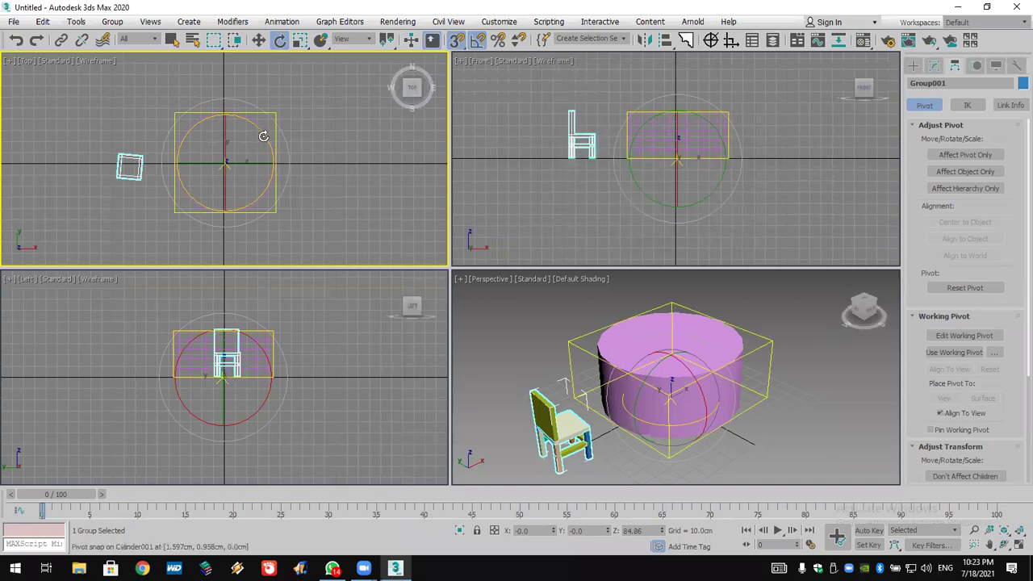
Clone the chair group 9 times around the cylinder, each rotated a further -36 degrees around Z.
left_click_drag(258, 129, 274, 147, "shift")
left_click_drag(534, 293, 474, 293)
type("9")
left_click(519, 340)
scroll(597, 369, "down", 3)
middle_click_drag(584, 362, 625, 367)
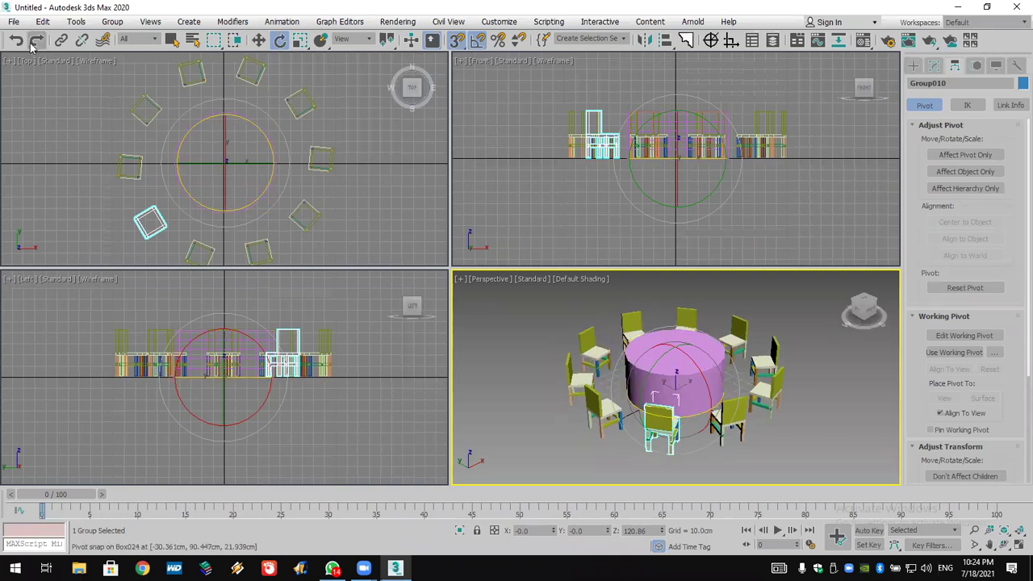
Reset to an empty scene without saving the chair arrangement.
left_click(13, 24)
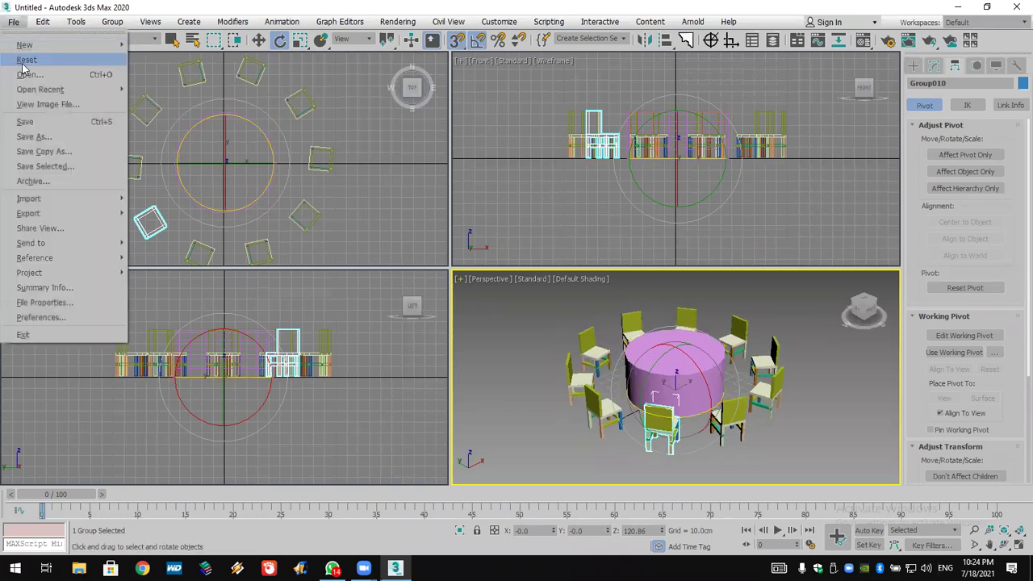
left_click(24, 61)
left_click(507, 303)
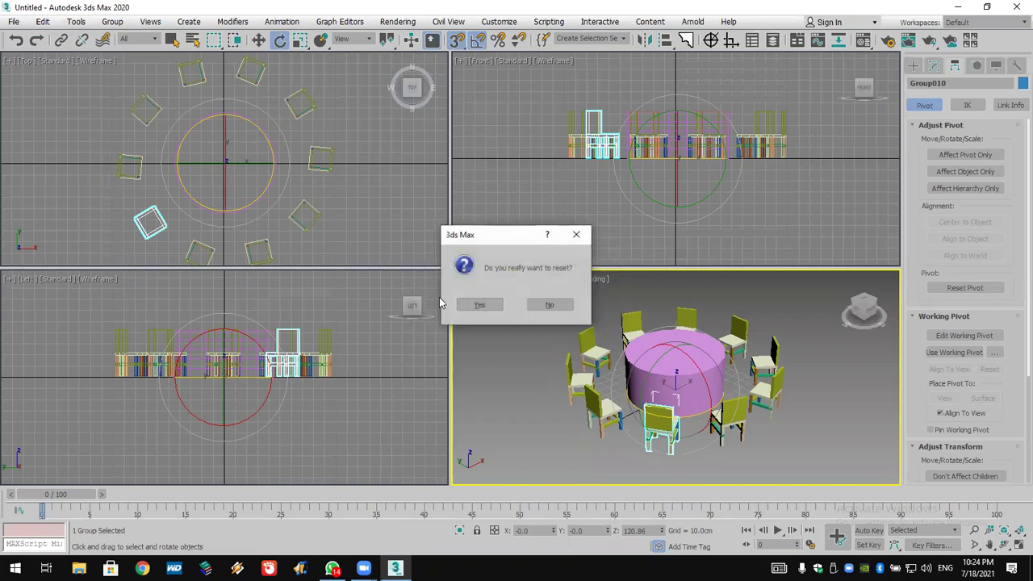
left_click(479, 304)
Open the Desktop scene file 111 for merging into the empty scene.
left_click(13, 23)
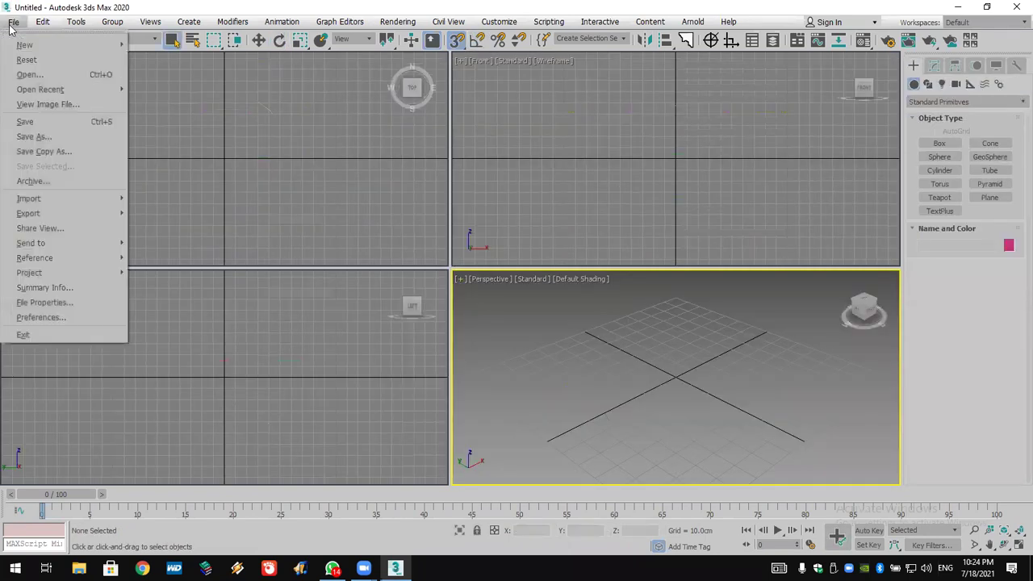
mouse_move(108, 208)
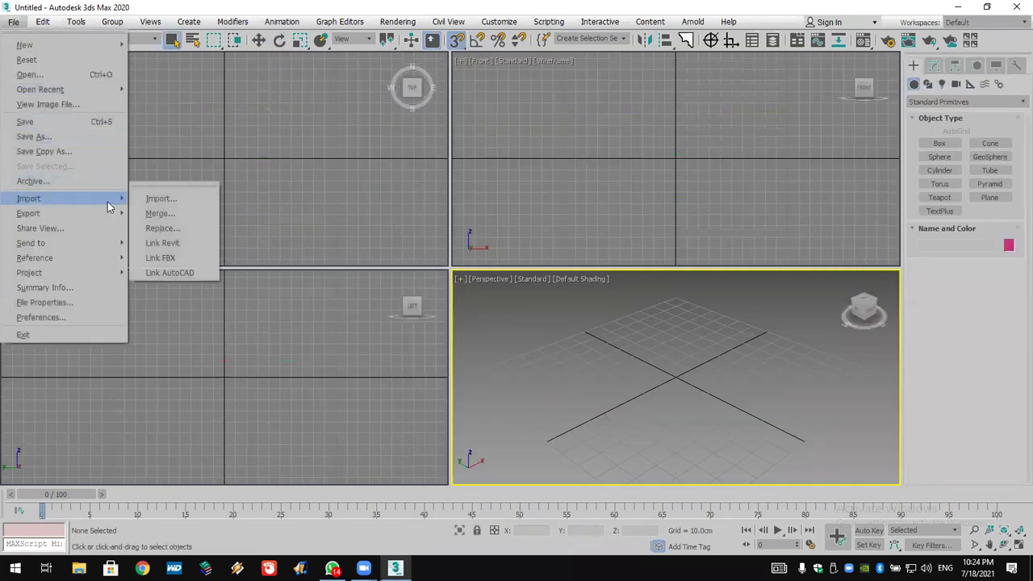
left_click(196, 212)
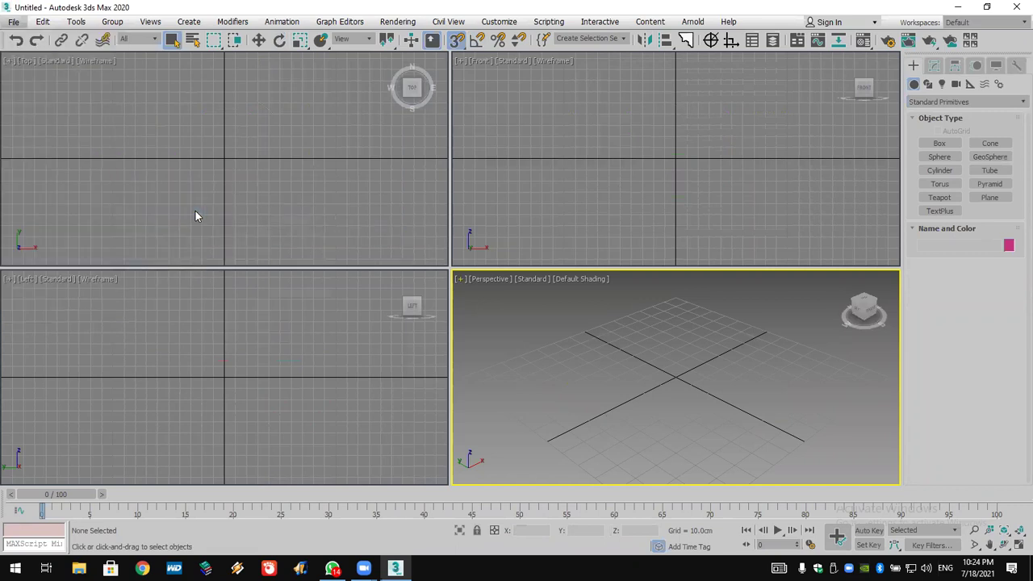
left_click(182, 136)
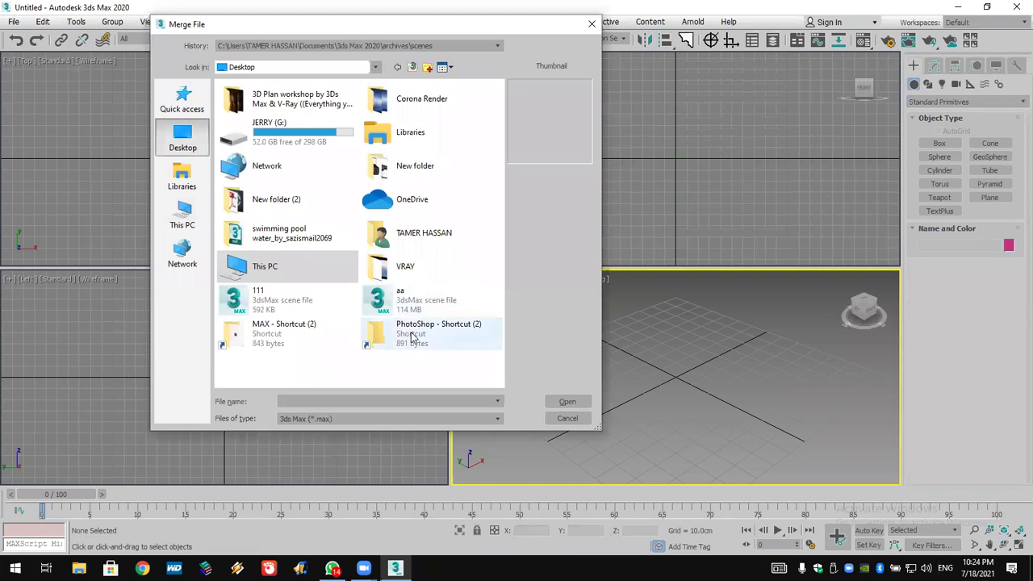
left_click(250, 301)
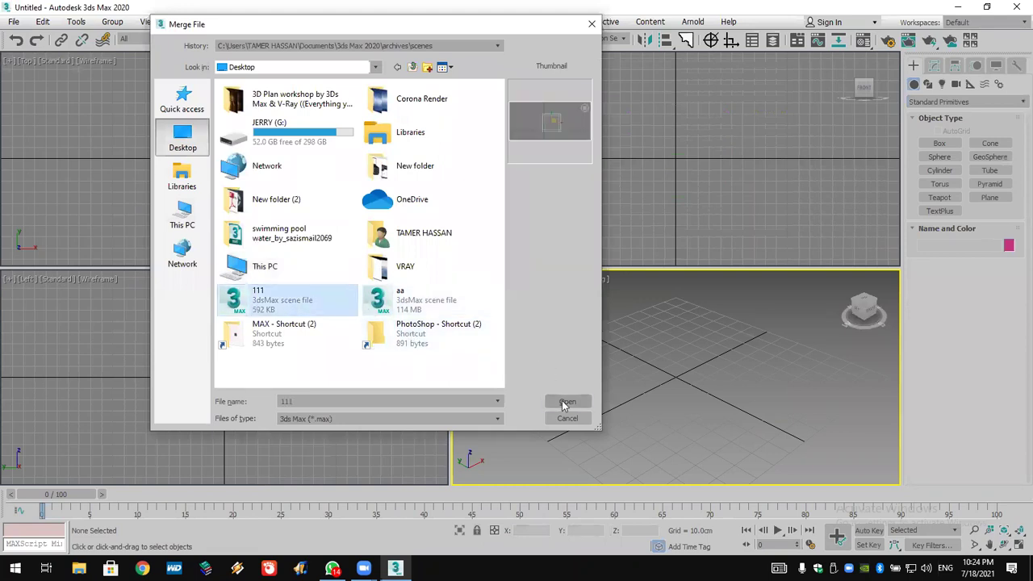
left_click(566, 402)
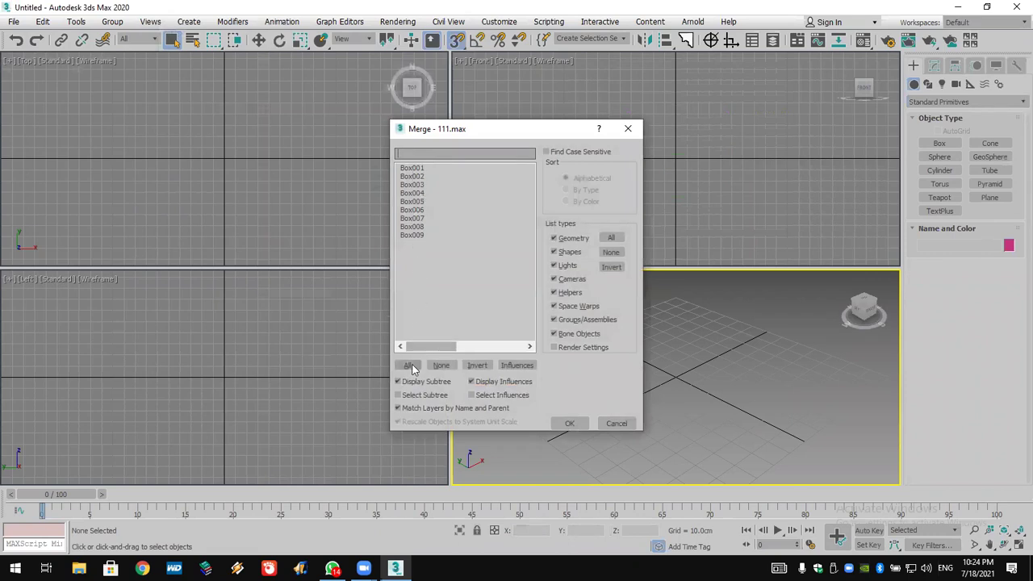
Merge all the chair objects, Box001 to Box009, from 111.max.
left_click(415, 169)
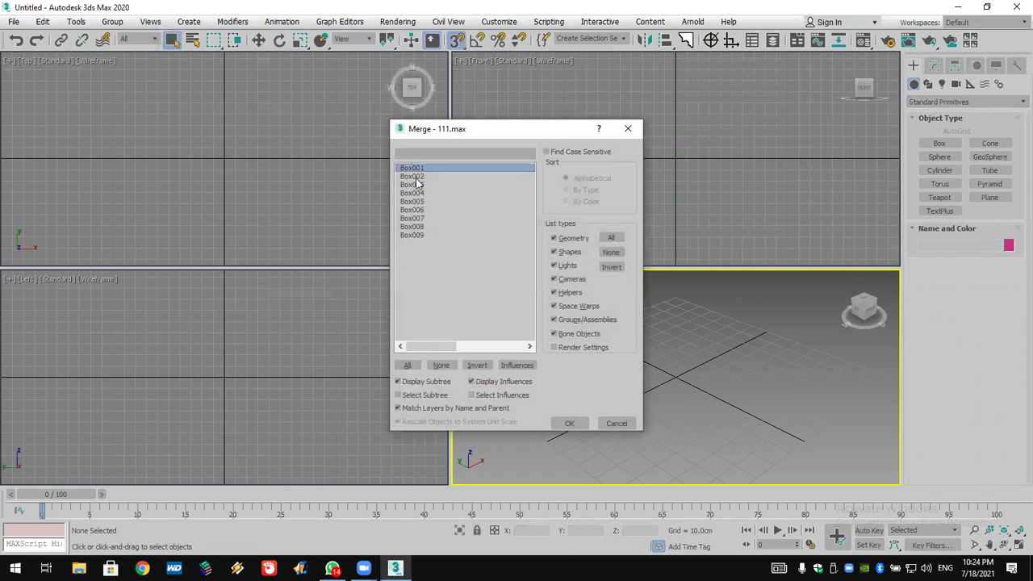
left_click(416, 176)
left_click(412, 202)
left_click(413, 235)
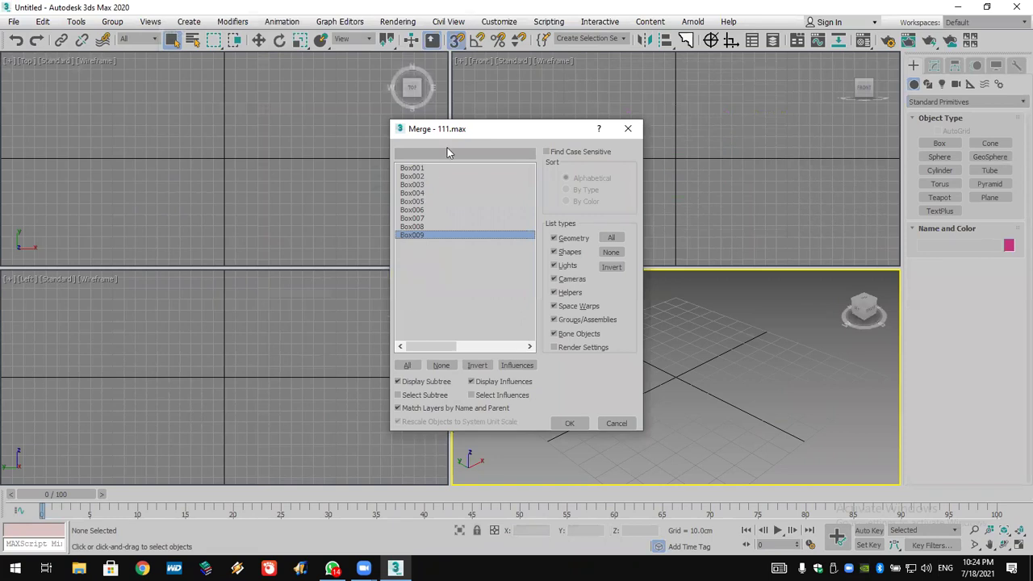
left_click(407, 364)
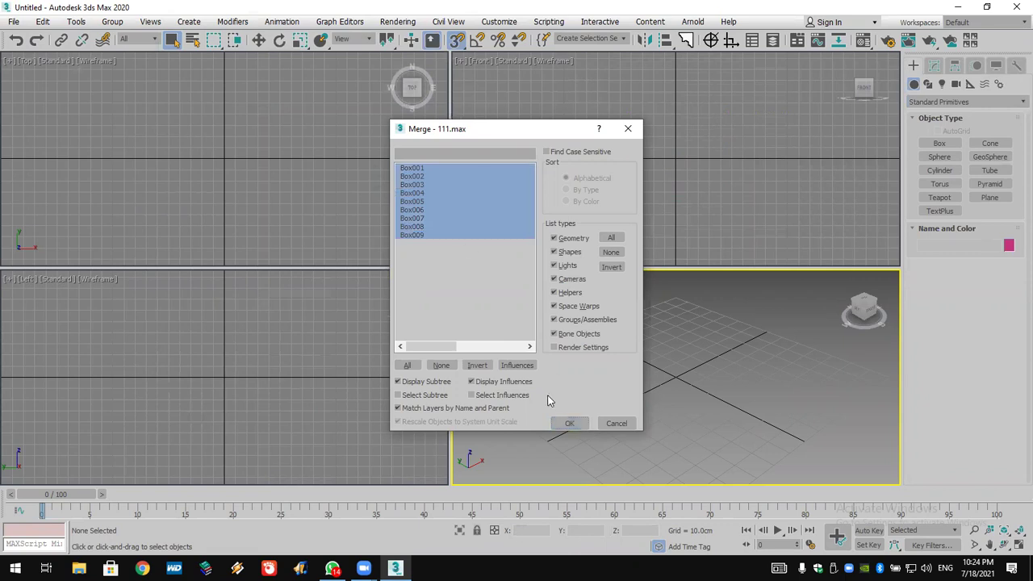
left_click(568, 423)
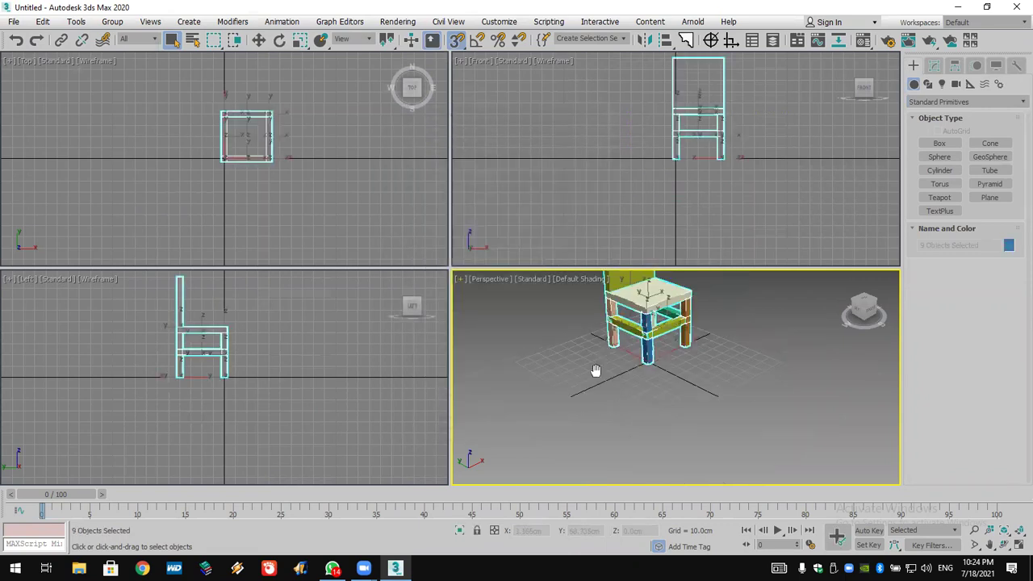
Group the newly merged chair parts under the name Group001.
scroll(595, 370, "down", 3)
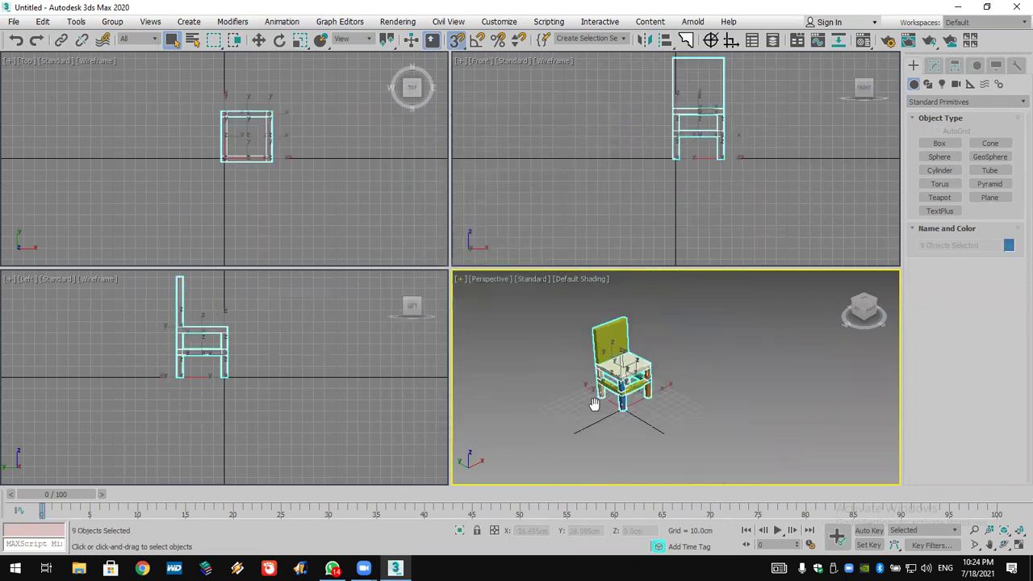
left_click(113, 22)
left_click(126, 46)
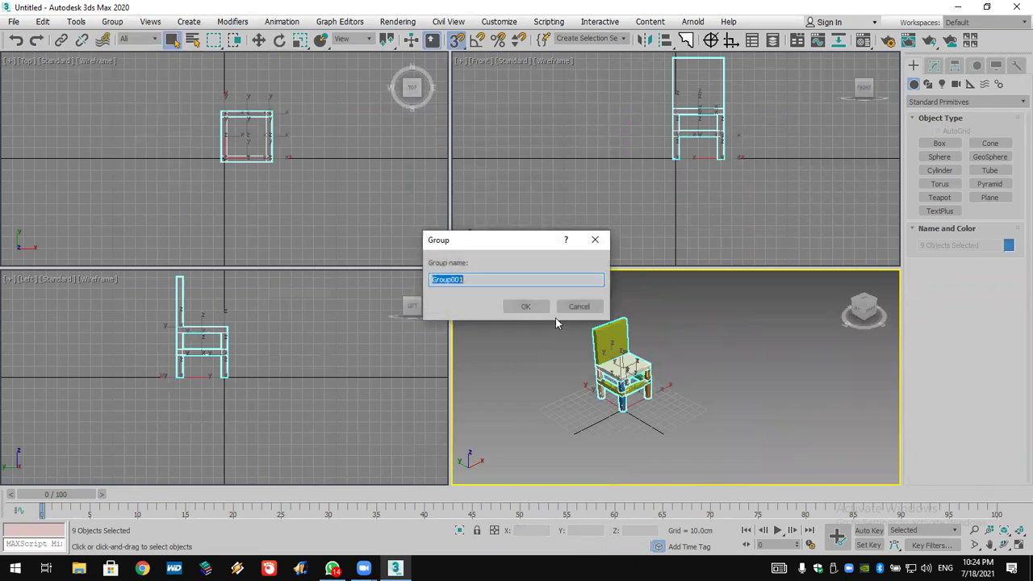
left_click(539, 310)
Try moving the grouped chair in the Top viewport, and undo the move.
left_click(258, 41)
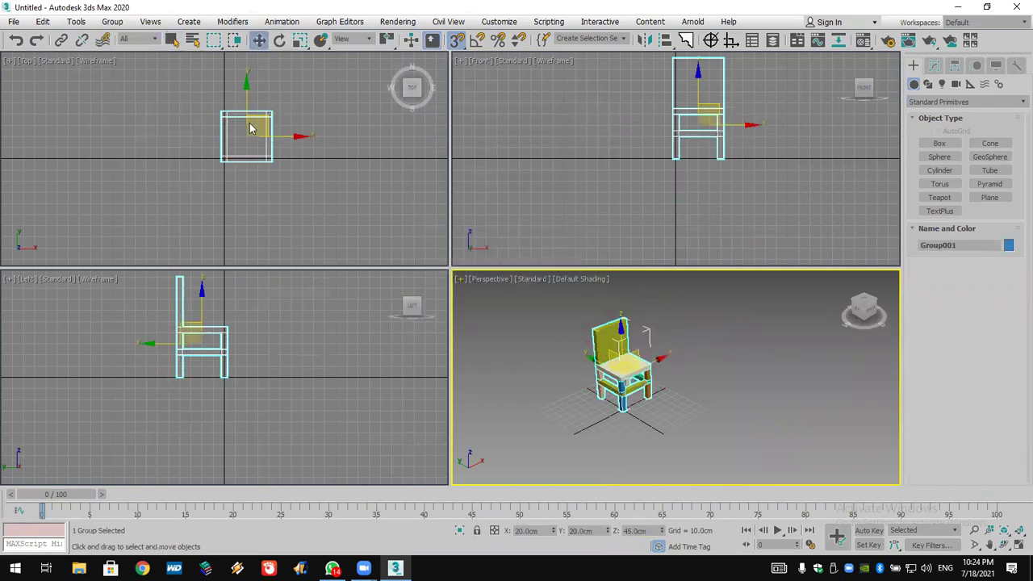
left_click_drag(274, 135, 263, 125)
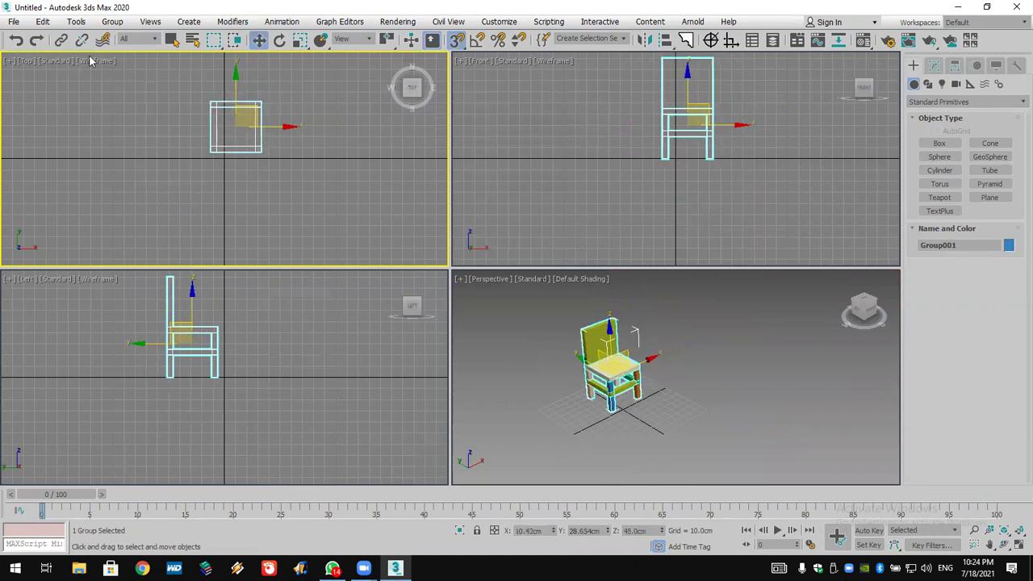
left_click(15, 40)
Draw a wide, low cylinder in front of the chair in the Top viewport, and select the chair group.
scroll(218, 143, "down", 4)
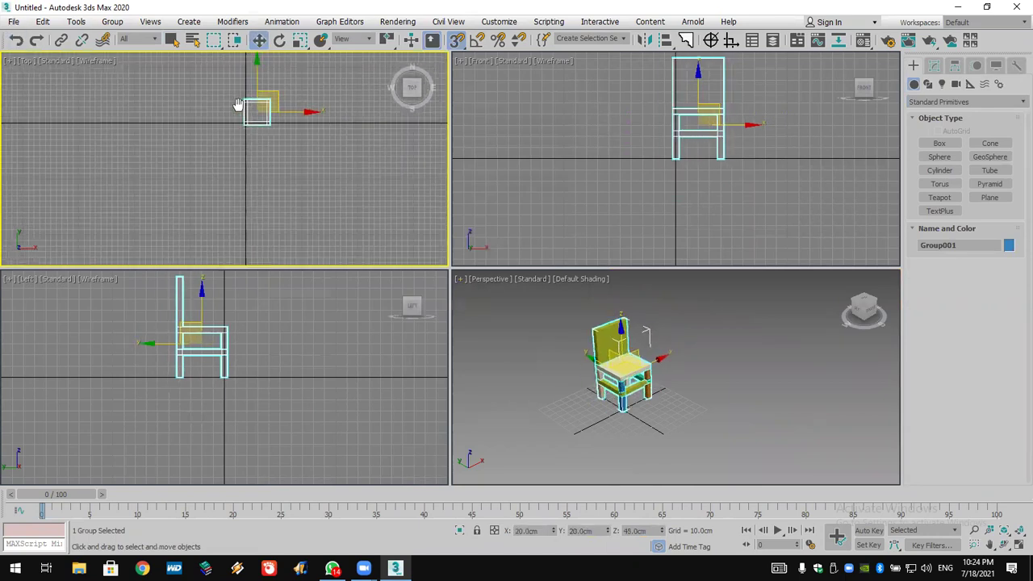
left_click(940, 170)
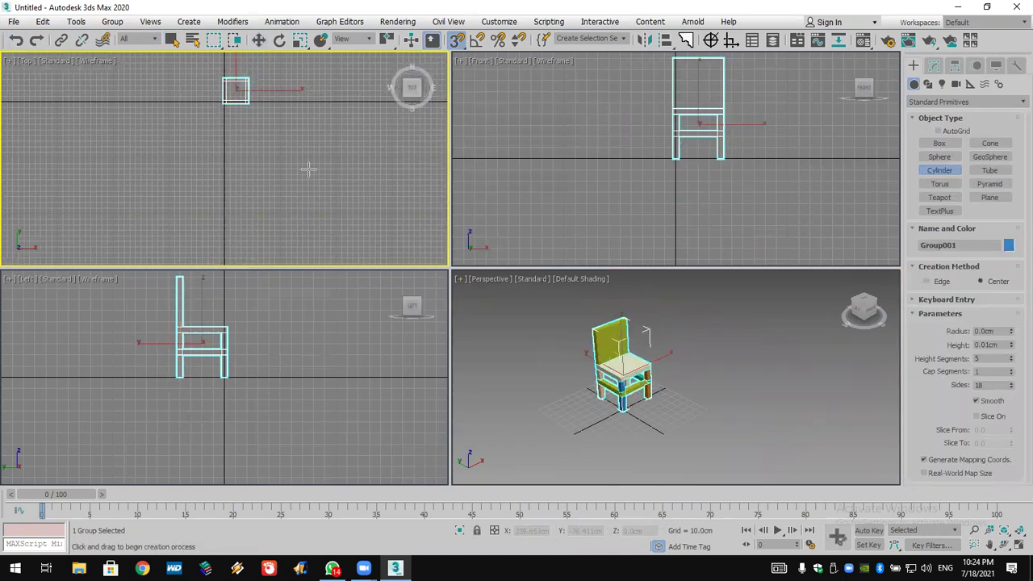
left_click_drag(233, 180, 248, 211)
left_click(247, 210)
key("w")
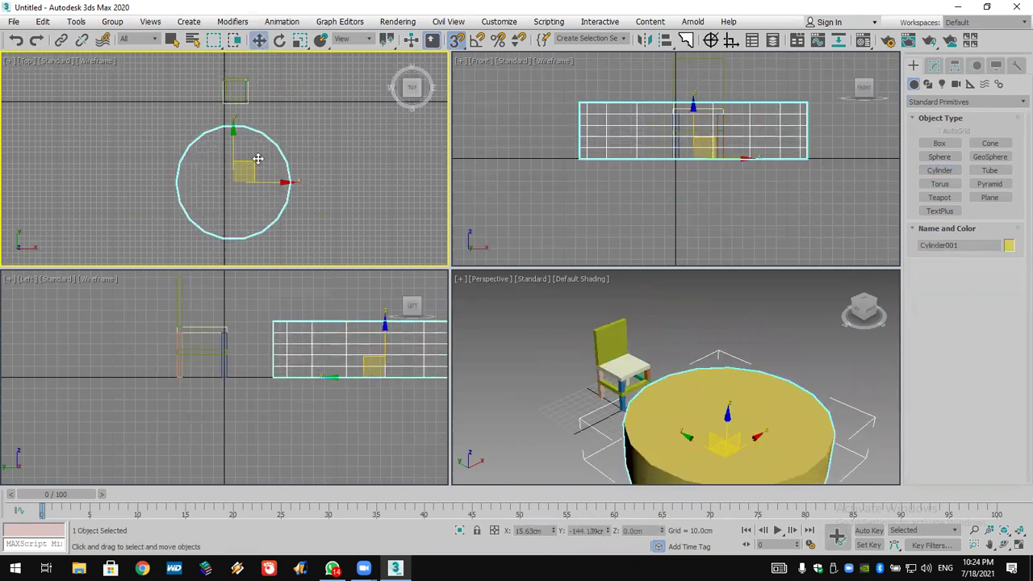
left_click(242, 103)
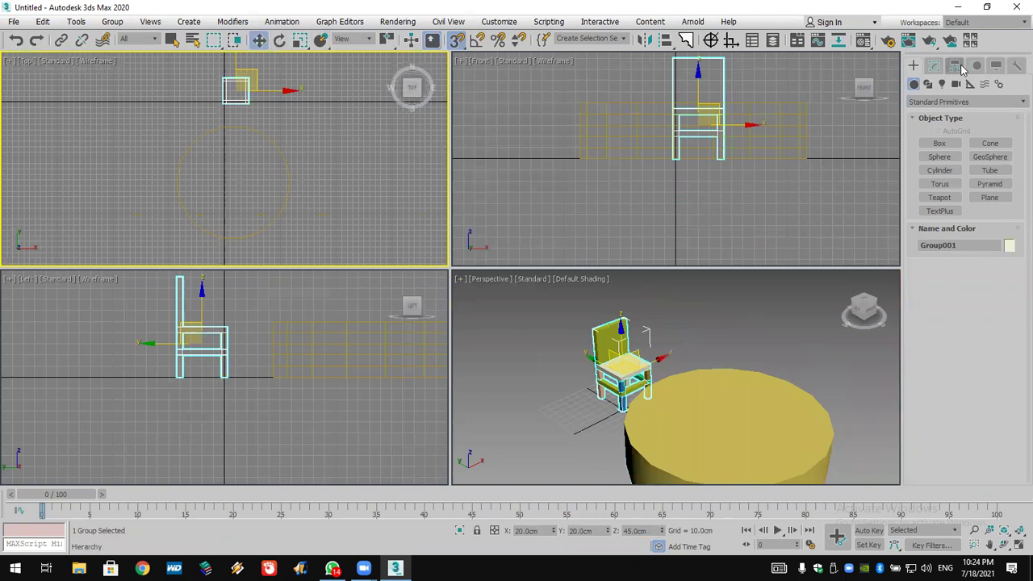
Move only the chair group's pivot onto the cylinder's pivot in the Top viewport, and finish pivot editing with Rotate active.
left_click(958, 67)
left_click(965, 154)
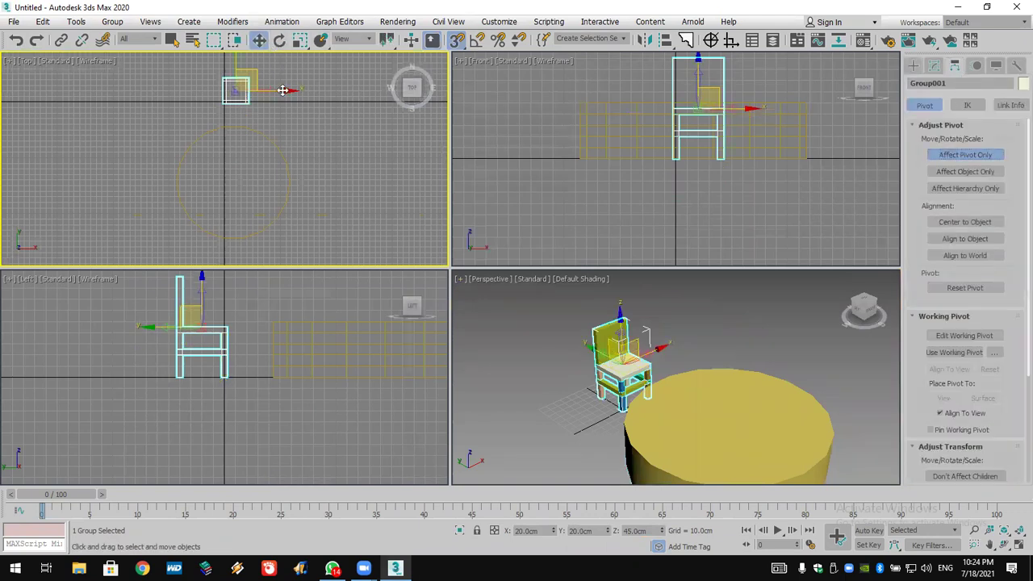
left_click_drag(283, 90, 277, 152)
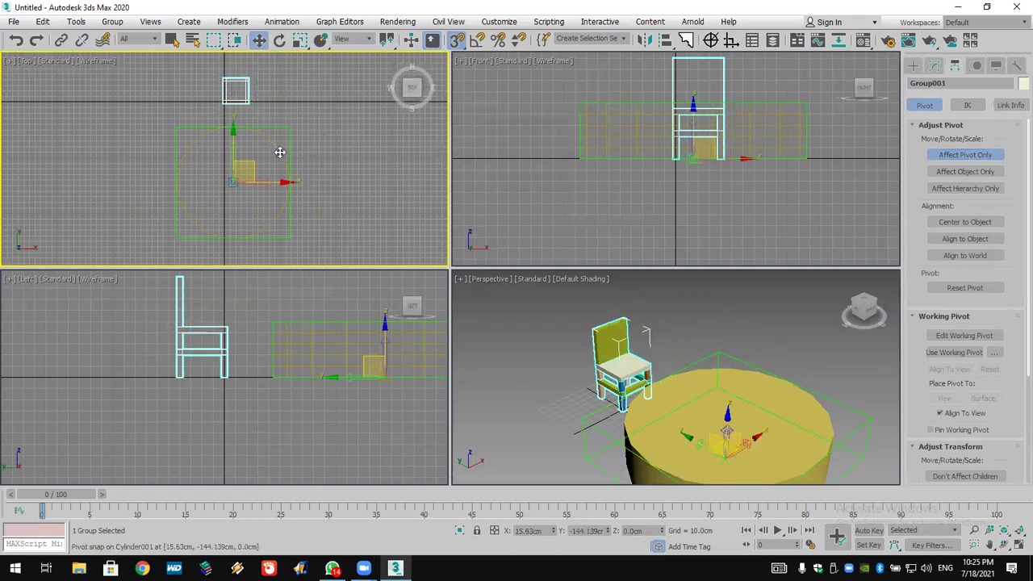
left_click(981, 157)
left_click(280, 41)
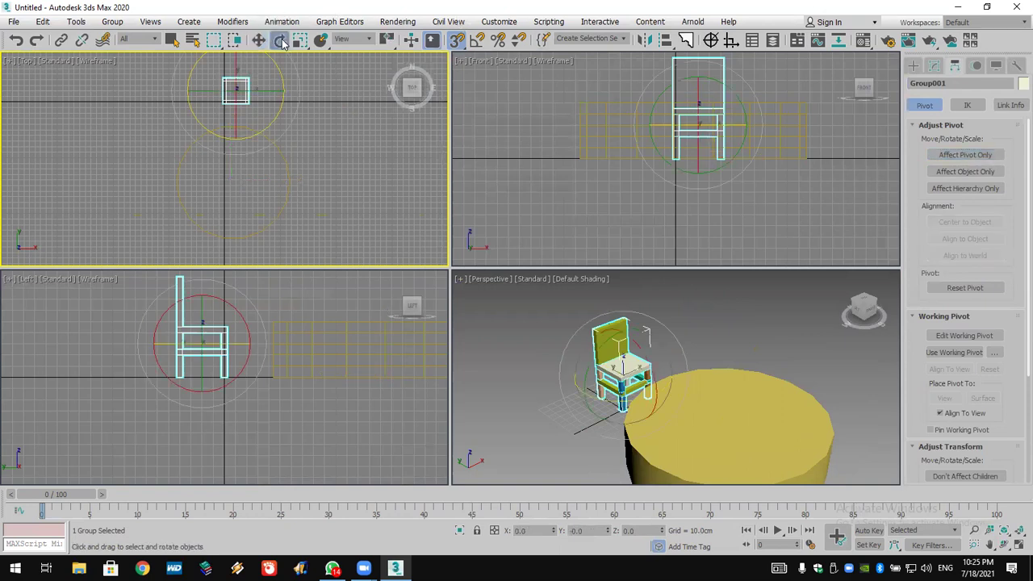
left_click(979, 155)
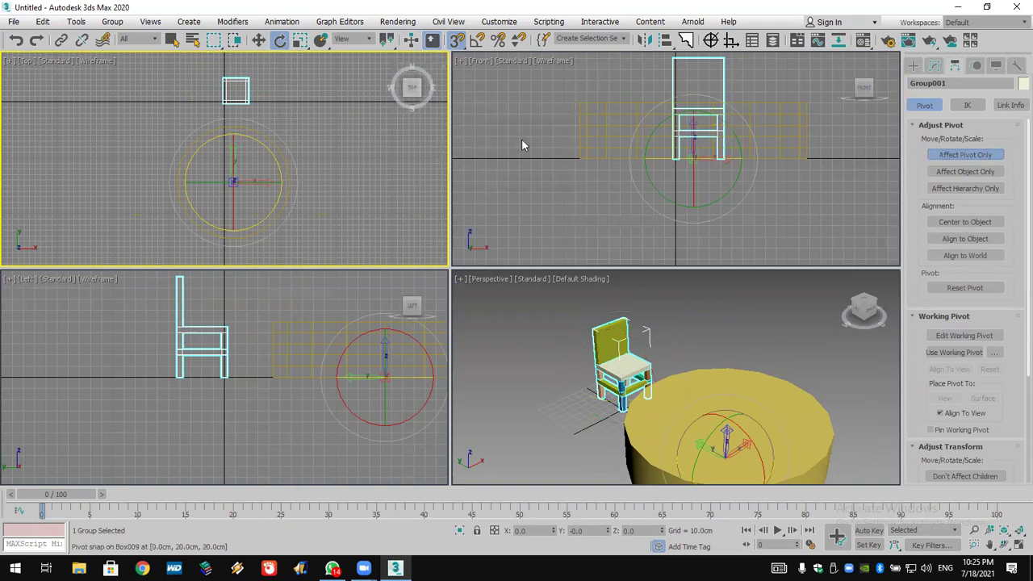
left_click(967, 157)
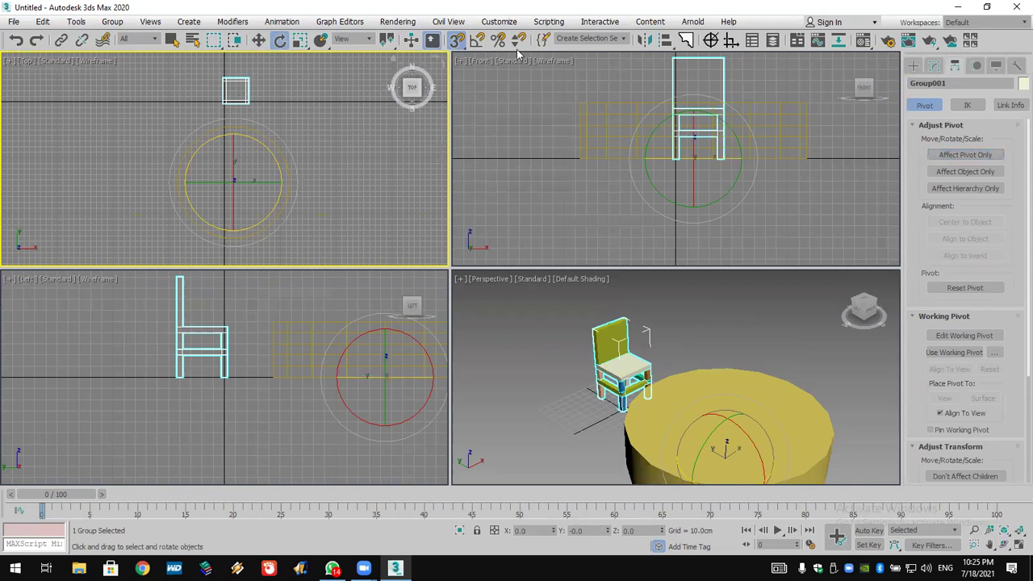
Turn on angle snap and set its increment to 36 degrees.
right_click(476, 43)
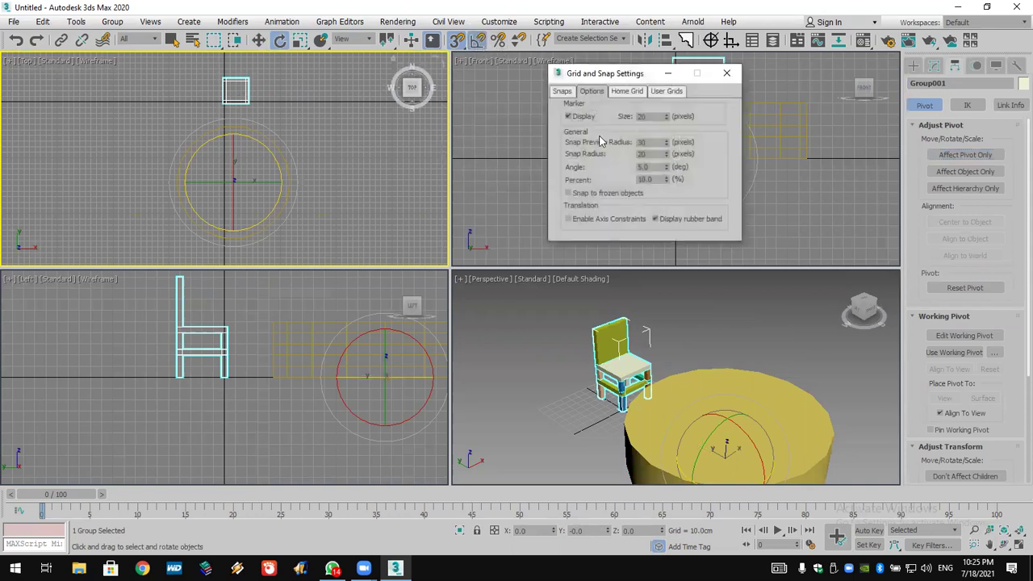
left_click_drag(646, 166, 557, 164)
type("36")
left_click(726, 73)
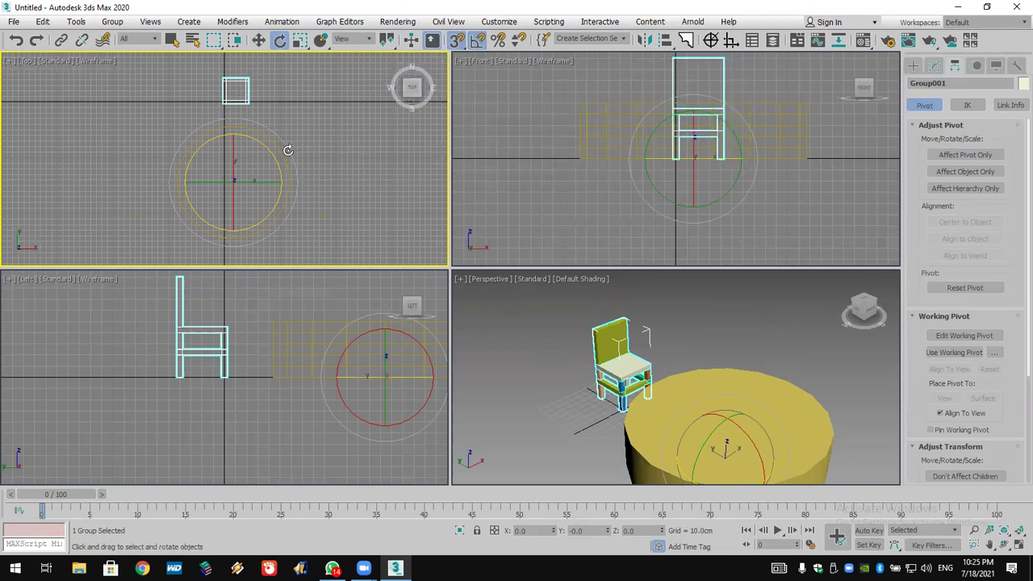
Rotate-clone the chair group by -36 degrees around the cylinder in the Top viewport, making 9 instances.
left_click_drag(269, 154, 279, 166, "shift")
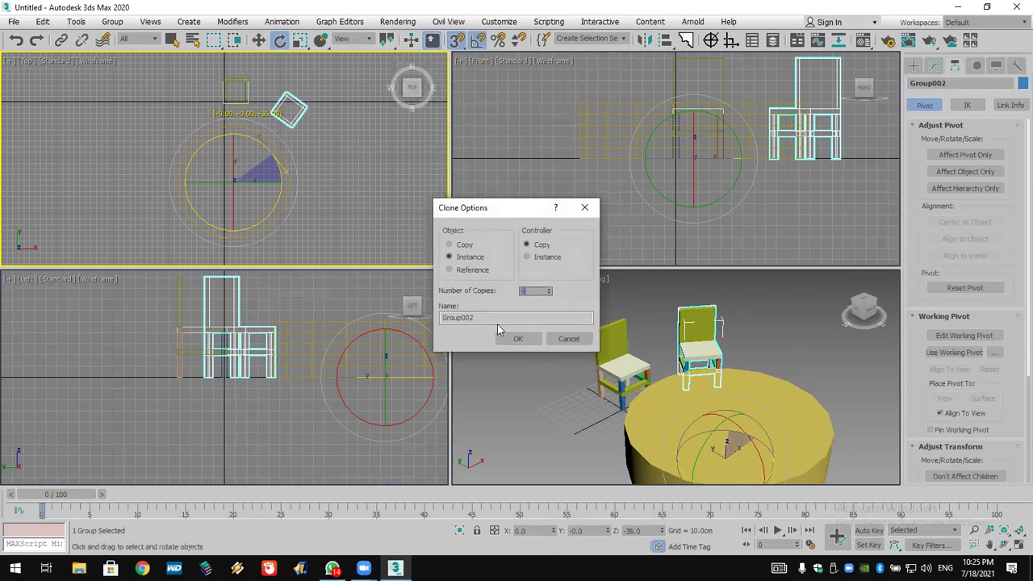
left_click(518, 339)
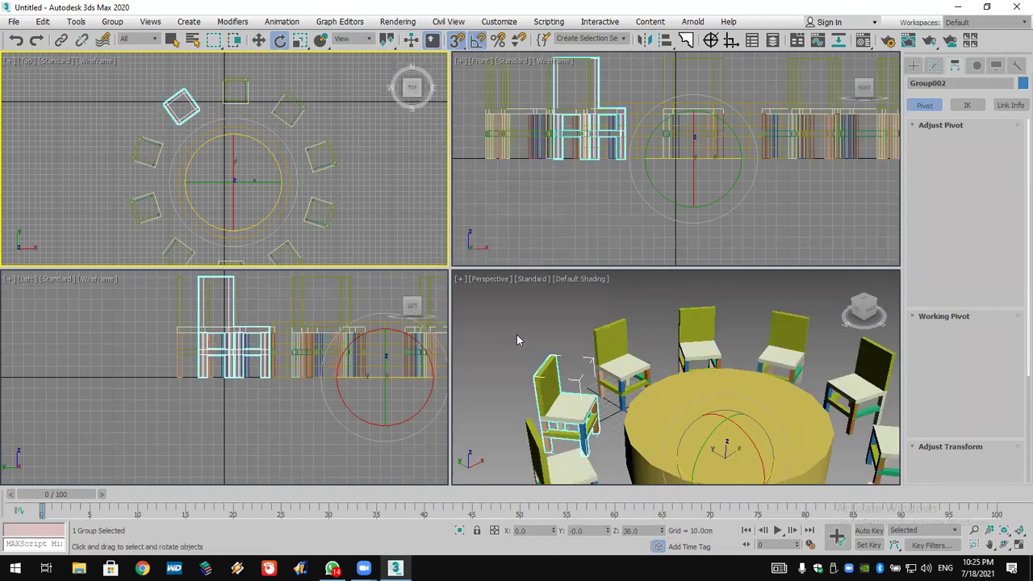
scroll(518, 338, "down", 5)
middle_click_drag(518, 339, 517, 317)
scroll(602, 355, "up", 5)
scroll(517, 317, "down", 3)
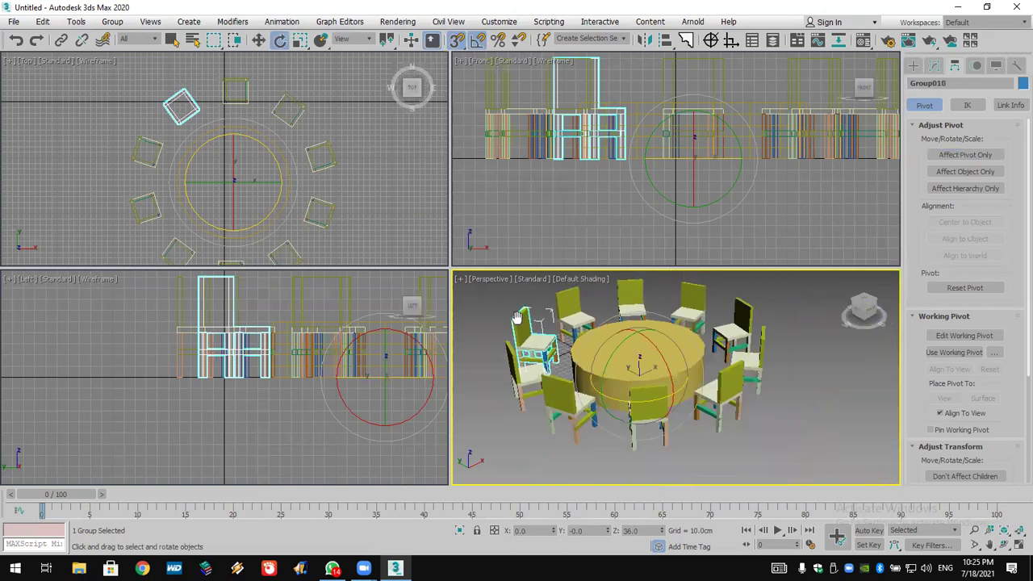
scroll(518, 317, "down", 2)
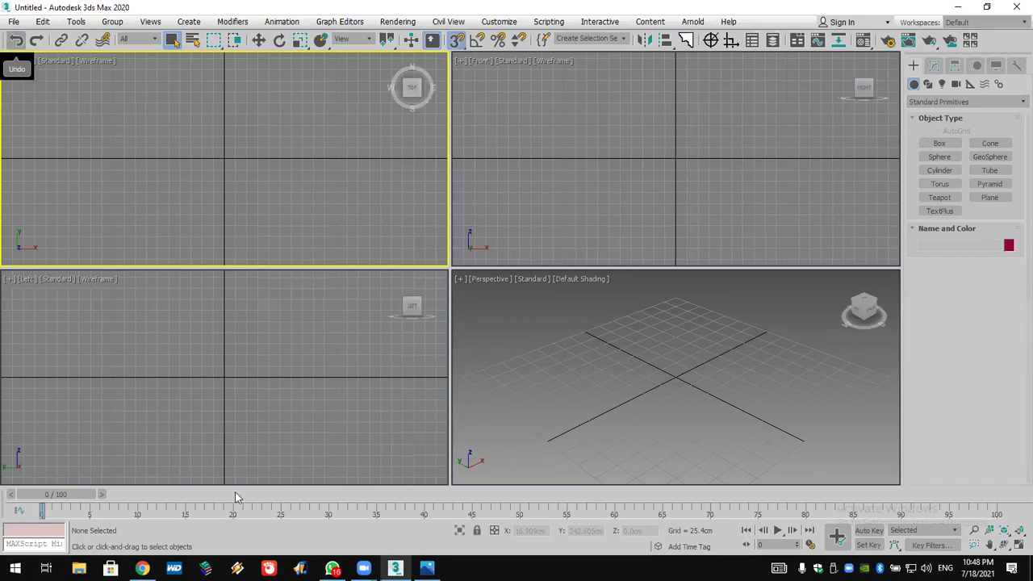
Switch to WhatsApp and open the gazebo screenshot shared in the 3D MAX Live 13-07-2021 group chat.
left_click(332, 568)
scroll(682, 405, "up", 3)
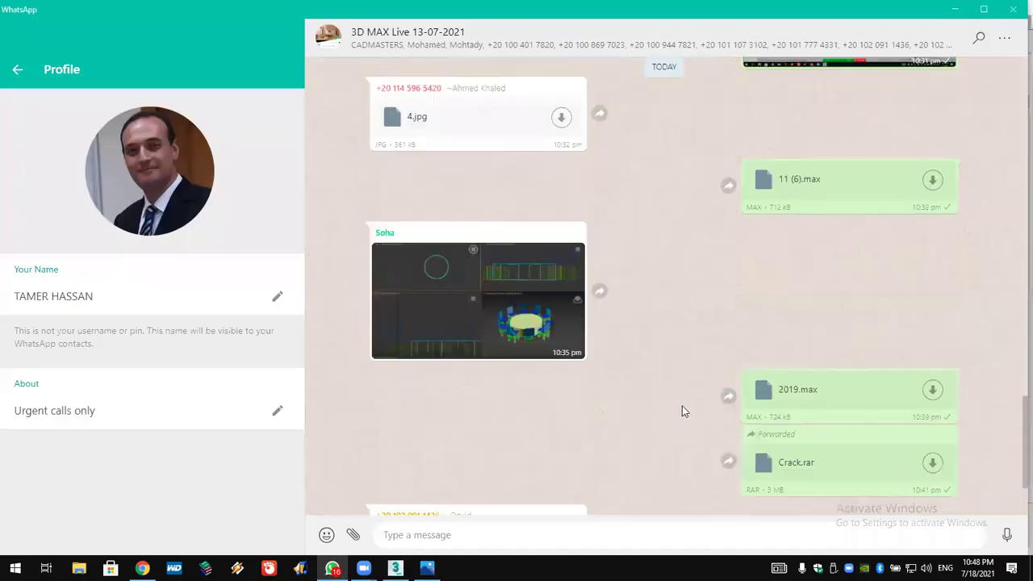
scroll(684, 413, "down", 3)
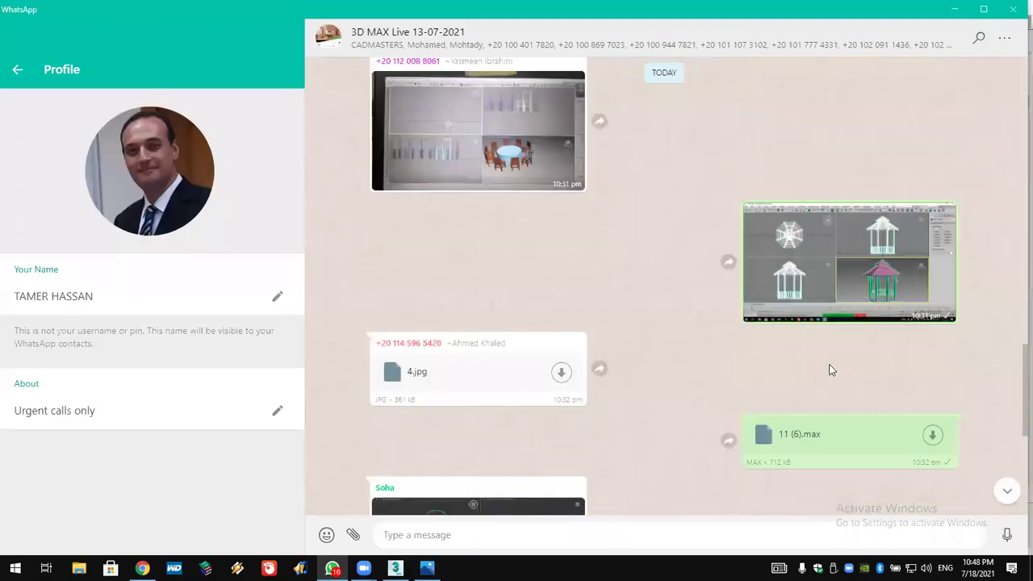
left_click(837, 304)
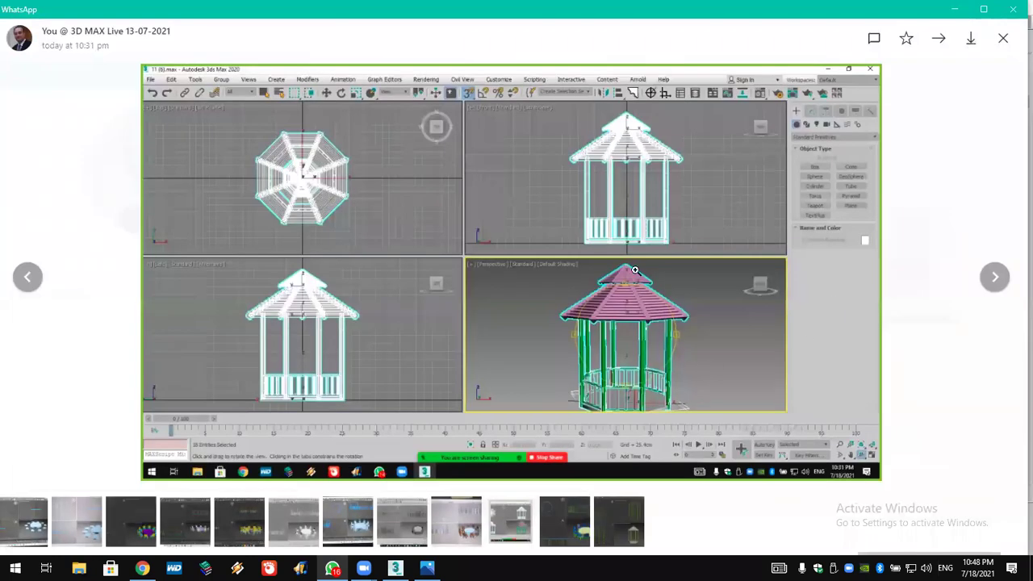
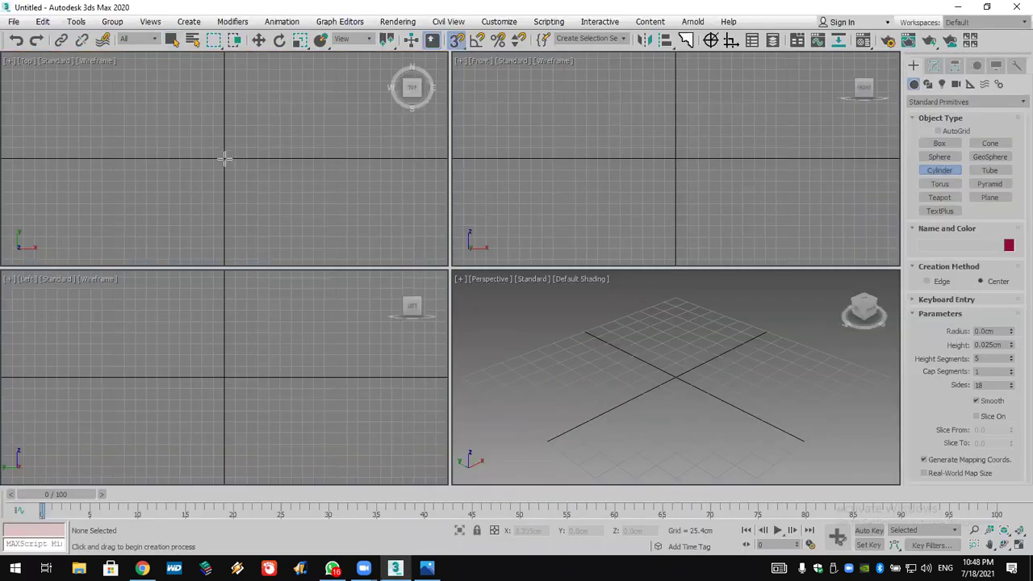
Draw an 8-sided cylinder centred on the origin in the Top viewport, about 188 cm in radius and 9.4 cm high.
left_click_drag(224, 157, 233, 204)
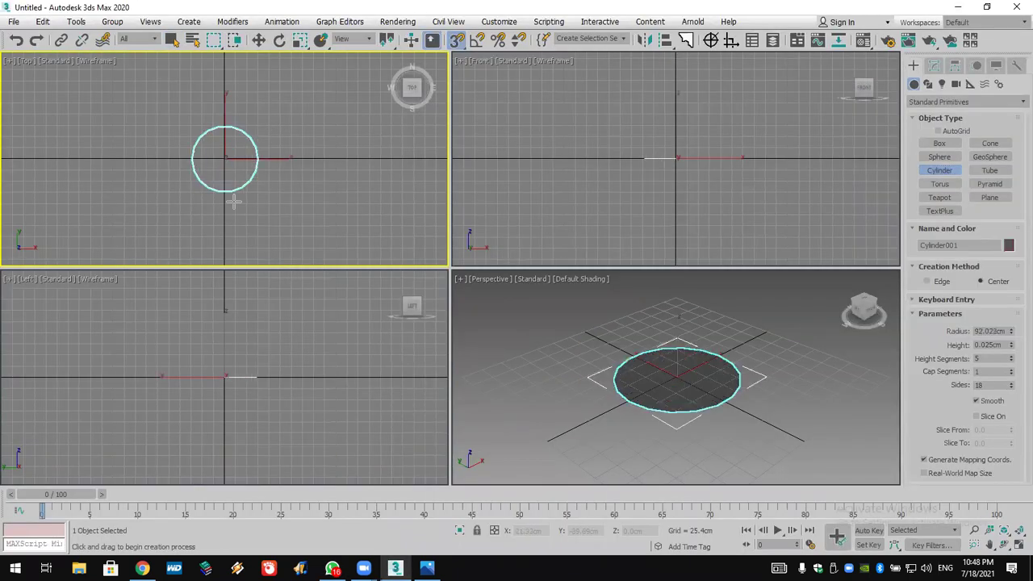
right_click(232, 200)
left_click_drag(224, 157, 249, 235)
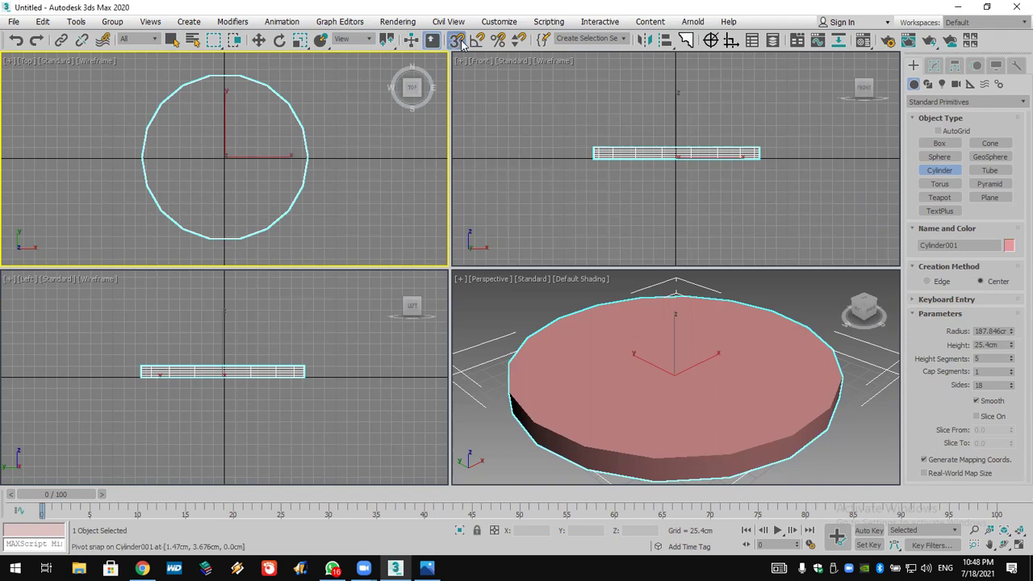
double_click(978, 385)
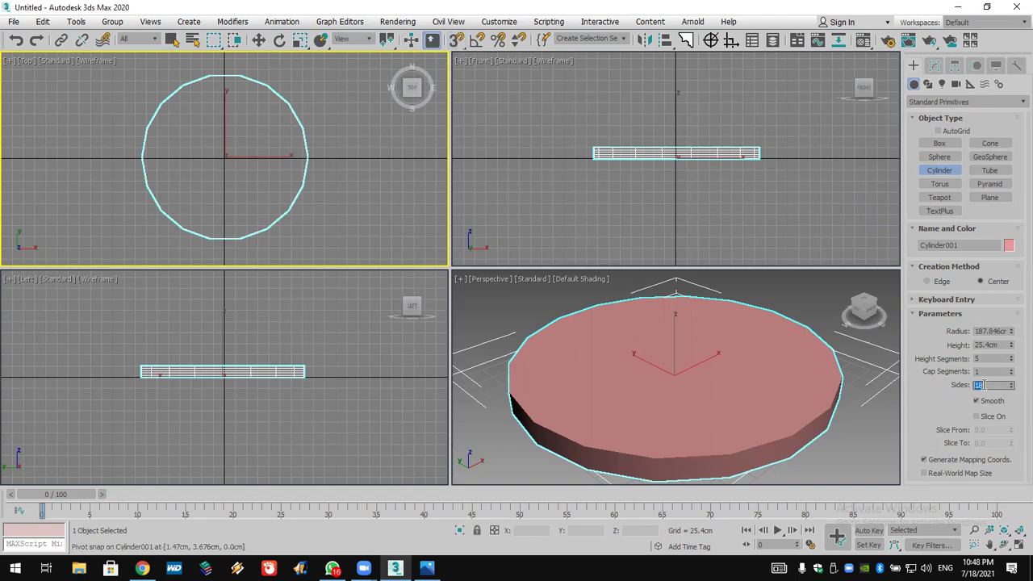
key("Return")
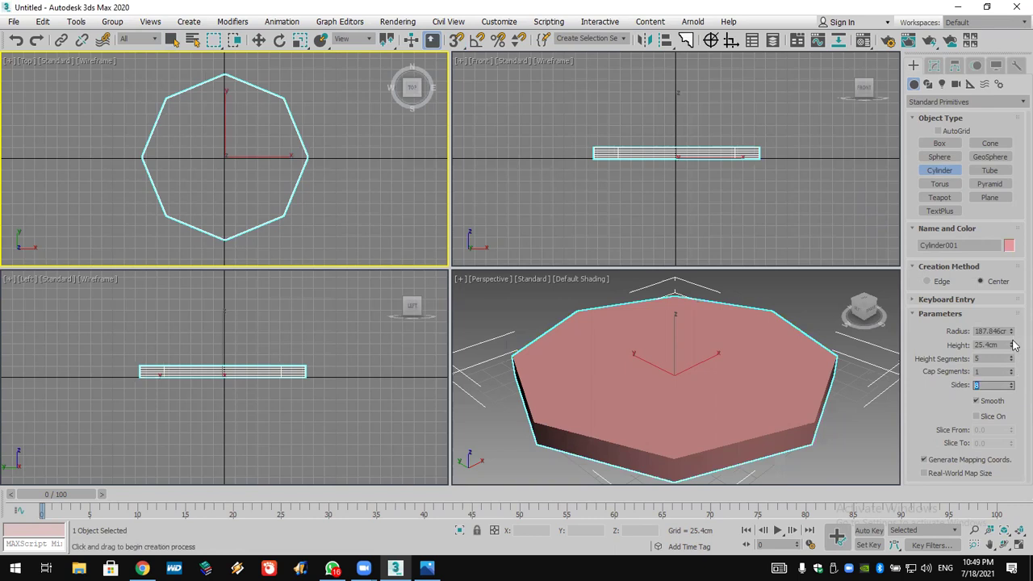
left_click_drag(1014, 349, 1013, 368)
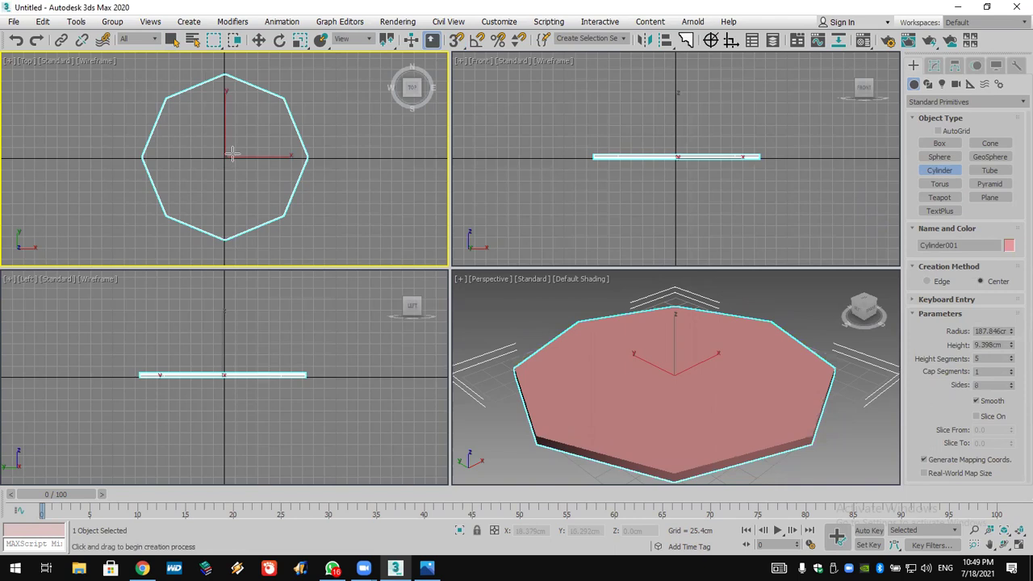
left_click(939, 143)
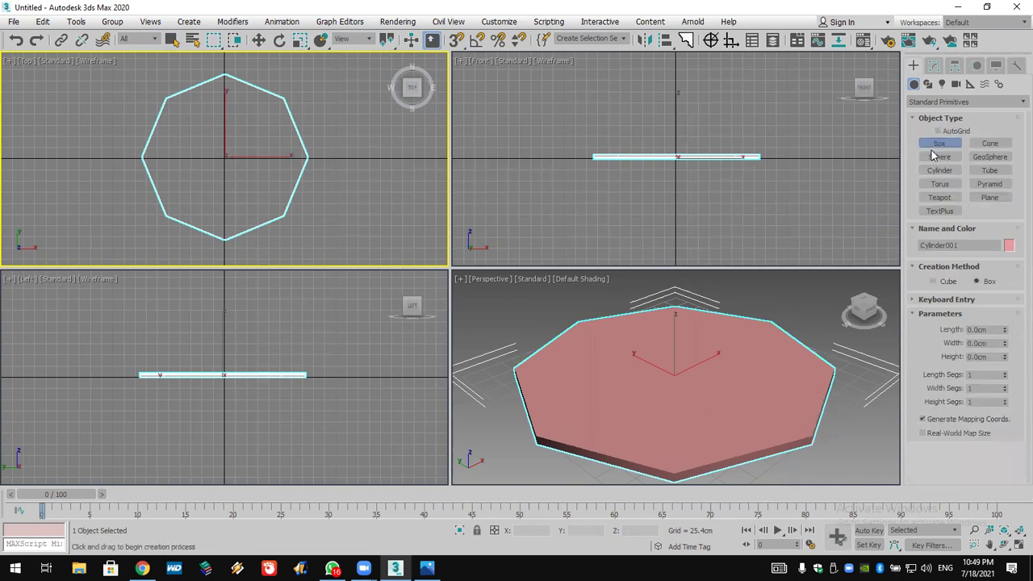
left_click_drag(155, 212, 231, 220)
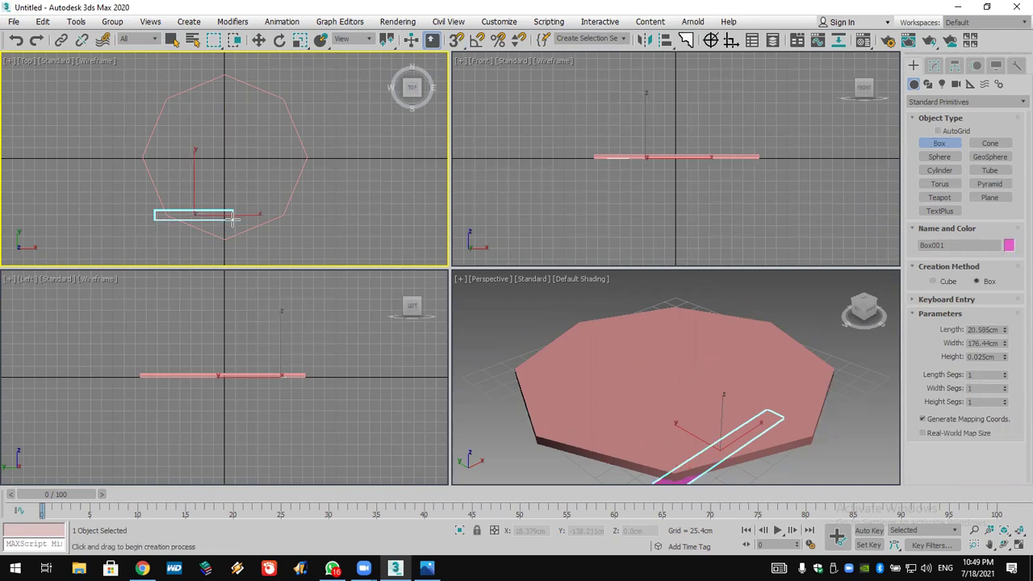
right_click(231, 219)
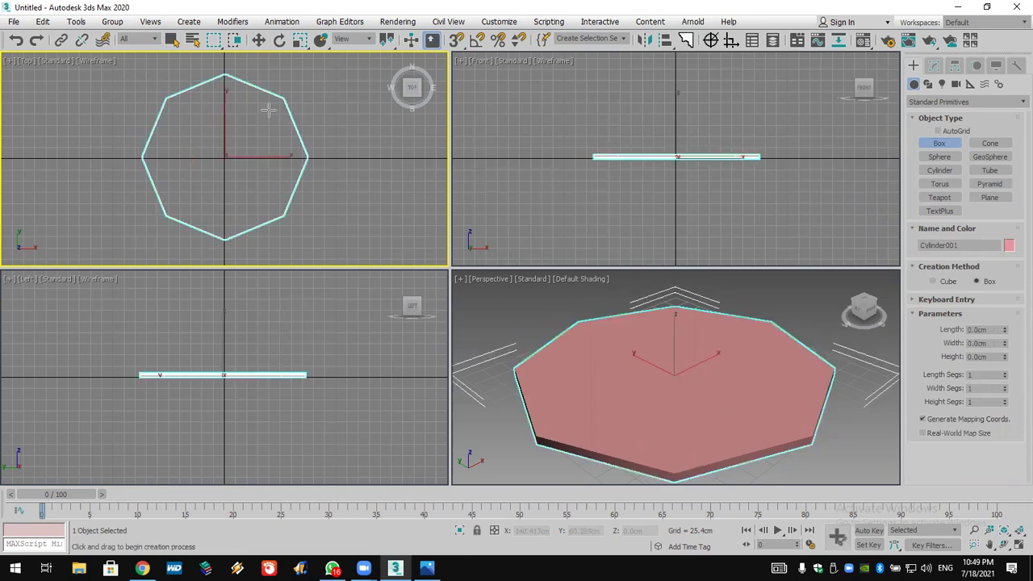
Rotate the octagonal base to an absolute world Z angle of 22.5 degrees using Rotate Transform Type-In.
left_click(280, 40)
right_click(279, 41)
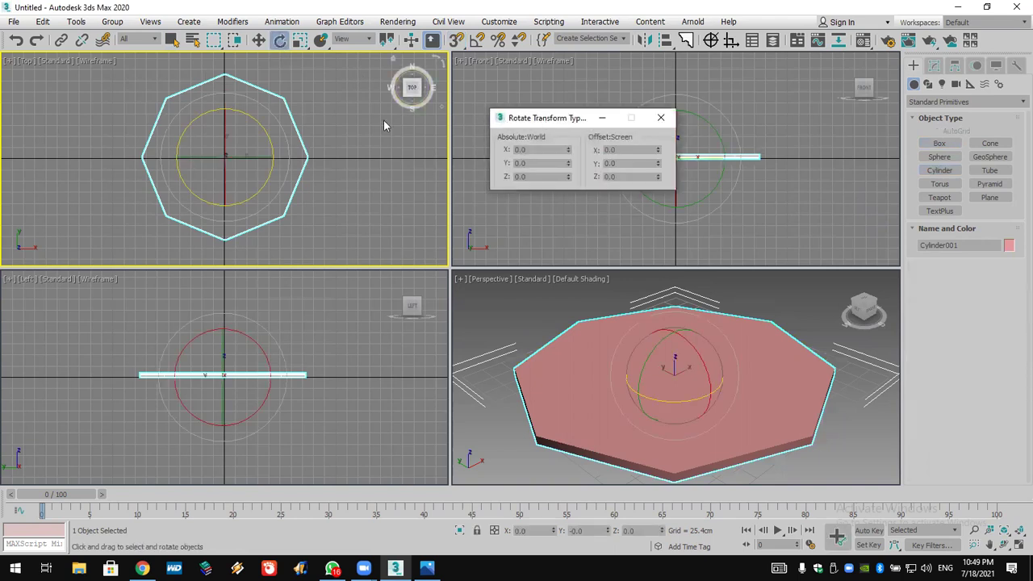
left_click_drag(546, 119, 384, 125)
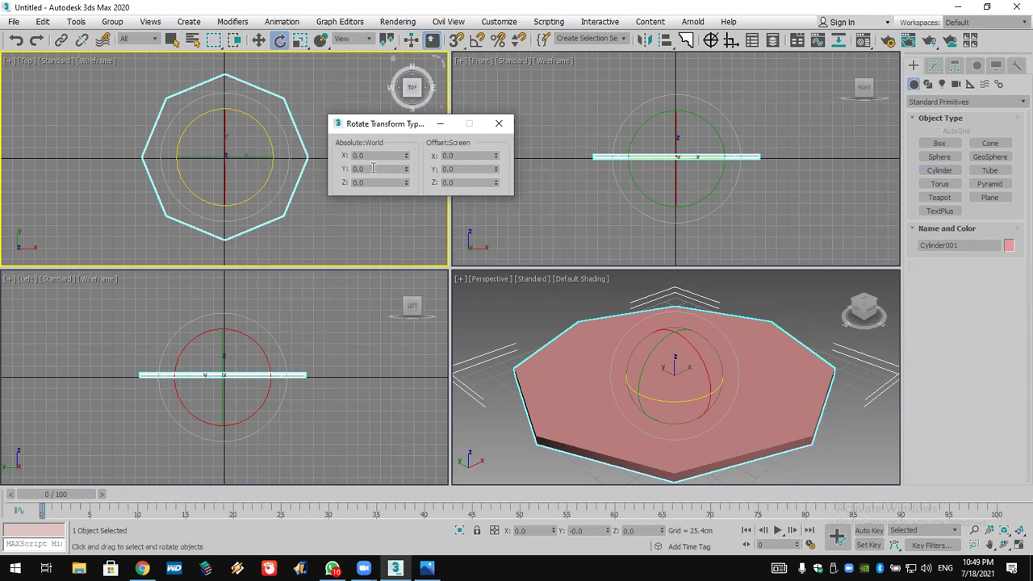
double_click(368, 181)
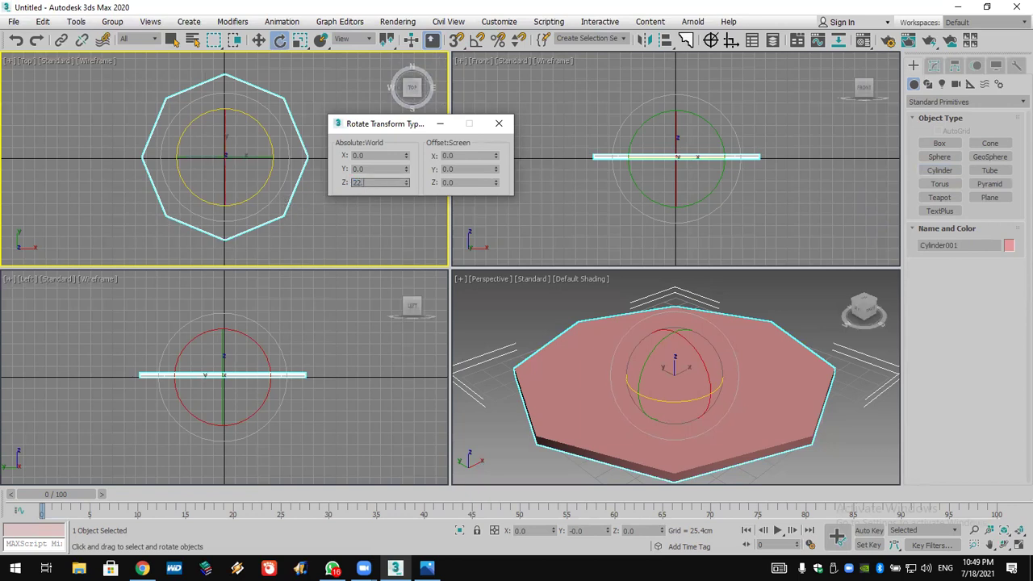
type("22.5")
key("Return")
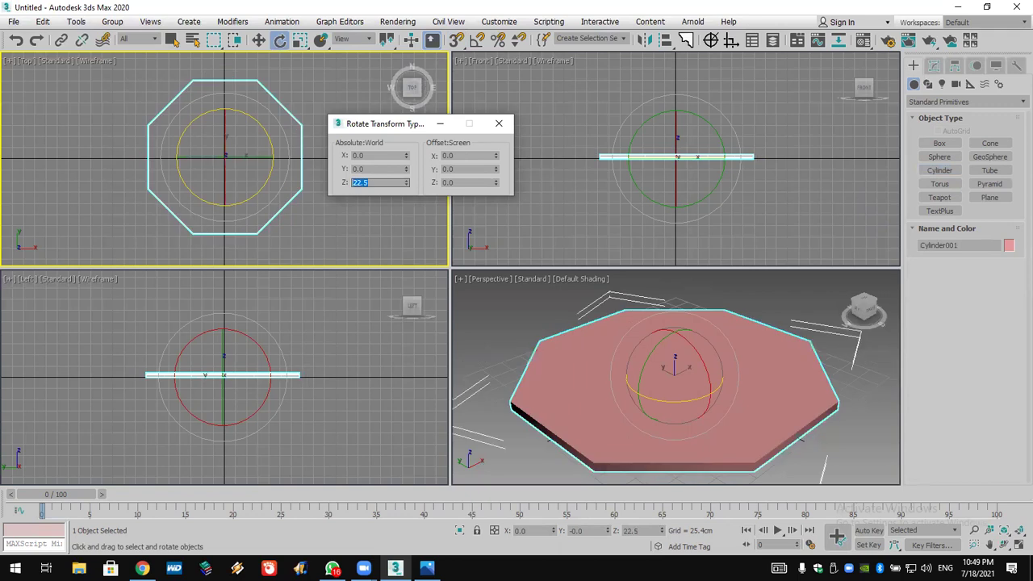
left_click(498, 123)
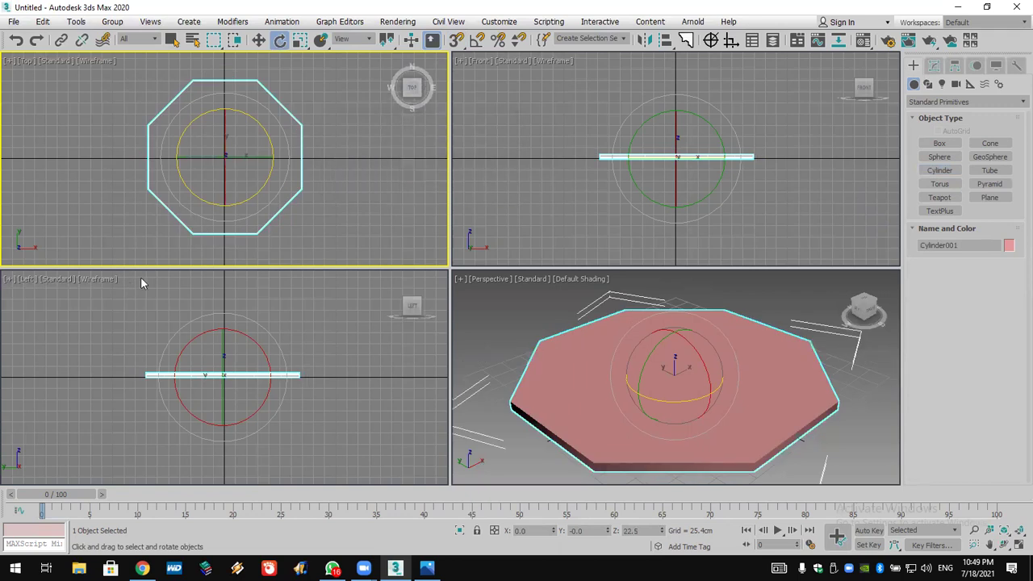
Draw a box along the base's front edge in the Top viewport, about 11.8 cm long, 143.4 cm wide and 5.1 cm high.
scroll(240, 240, "up", 4)
middle_click_drag(240, 240, 246, 216)
middle_click_drag(229, 223, 216, 232)
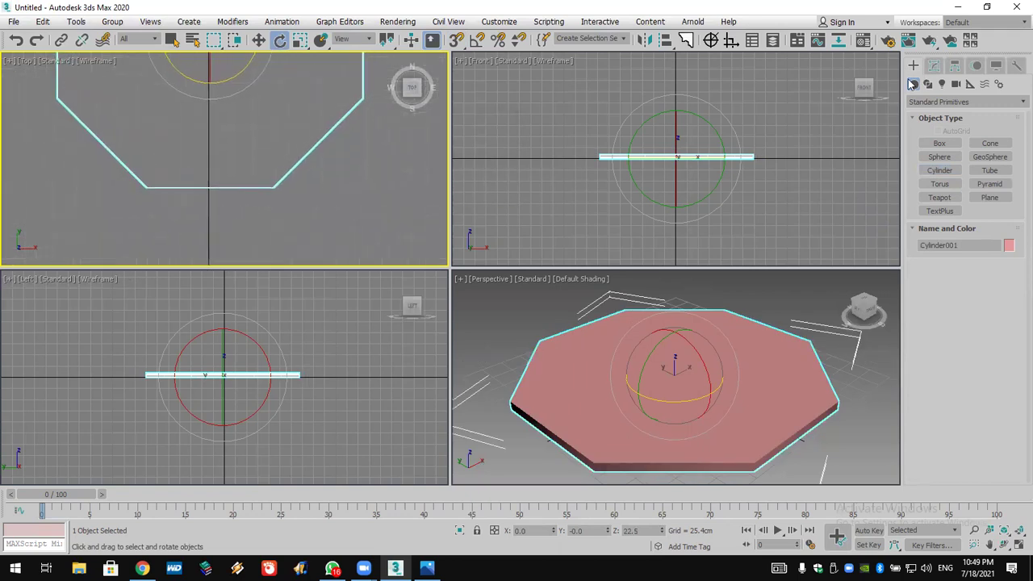
left_click(939, 143)
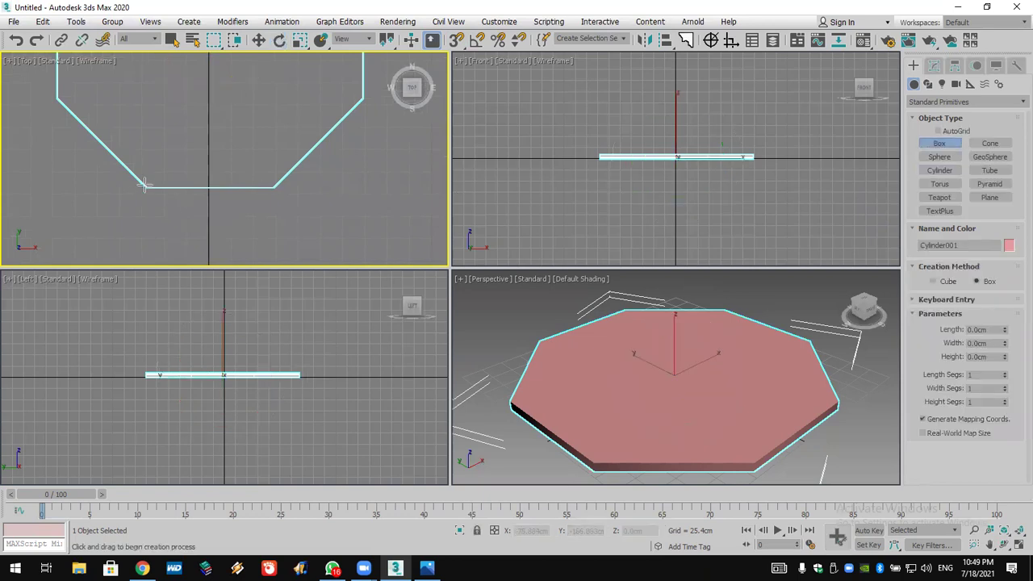
left_click_drag(145, 182, 272, 167)
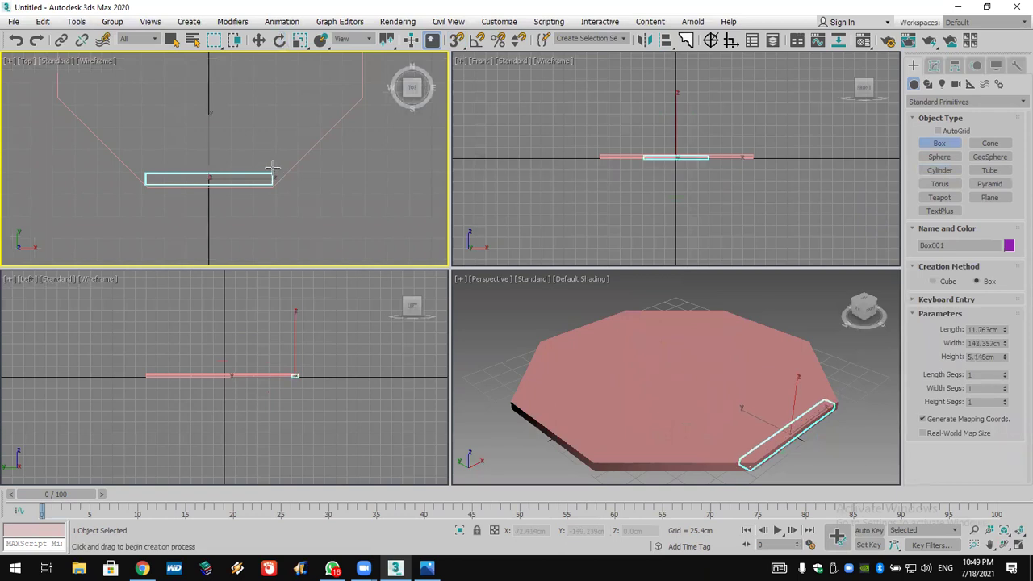
Raise the box above the octagonal base in the Front viewport, to about 17.8 cm in Z.
left_click(258, 40)
scroll(597, 147, "up", 3)
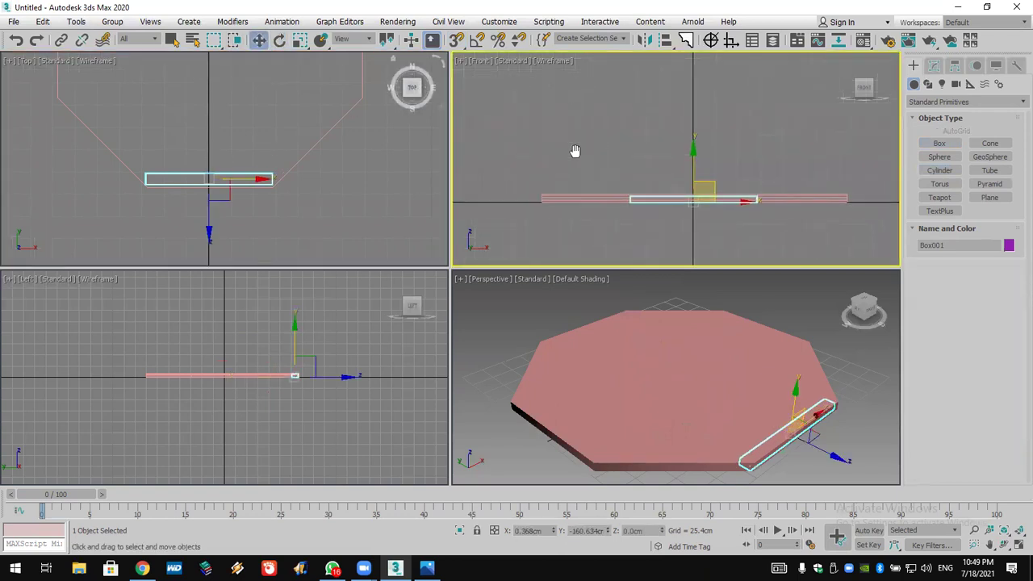
left_click_drag(693, 159, 699, 143)
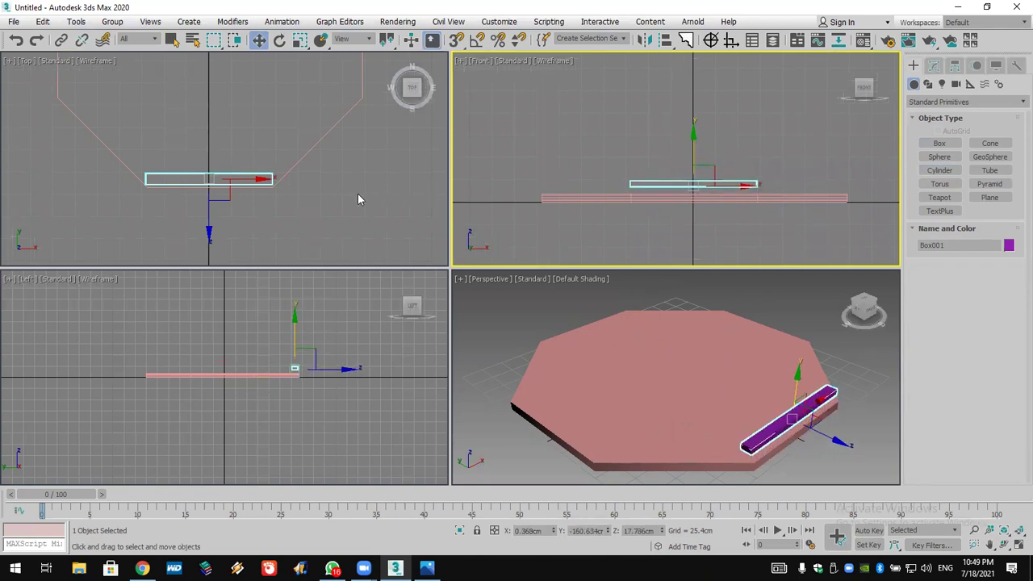
Draw a thin cylinder near the west end of the box in the Top viewport, about 2.2 cm in radius and 73.3 cm high.
left_click(939, 170)
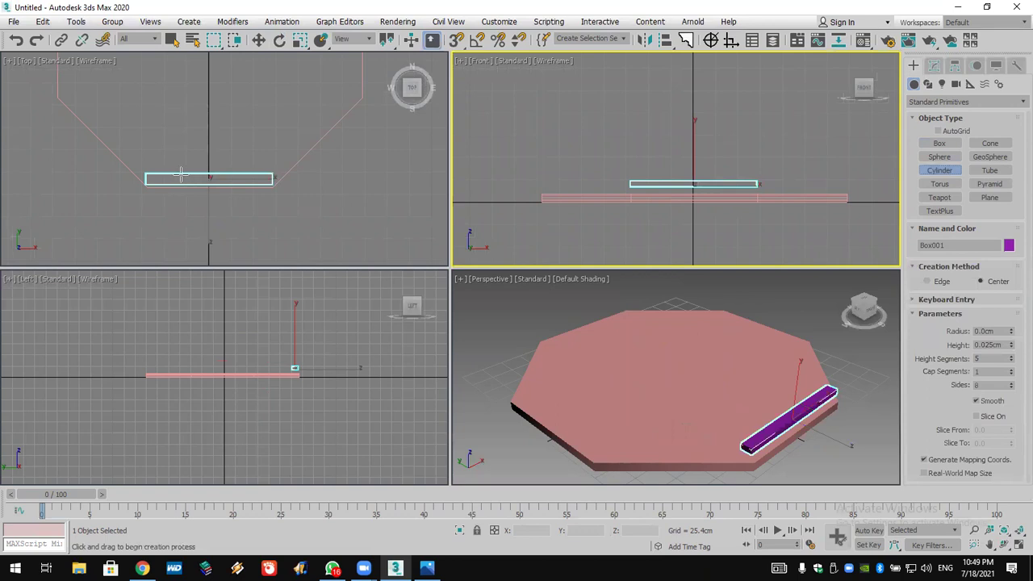
left_click_drag(159, 178, 160, 178)
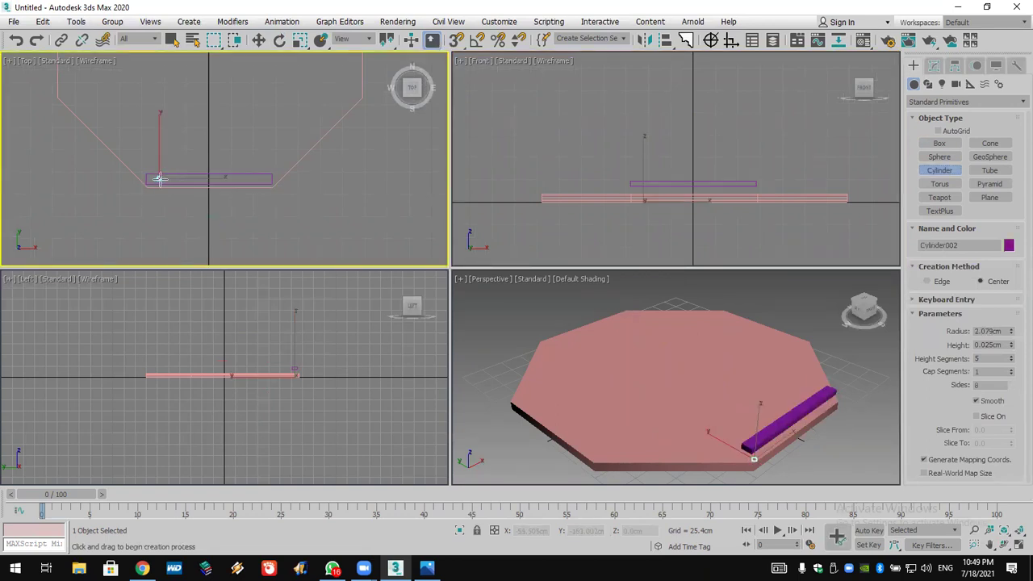
right_click(159, 178)
scroll(165, 180, "up", 3)
left_click_drag(153, 177, 154, 178)
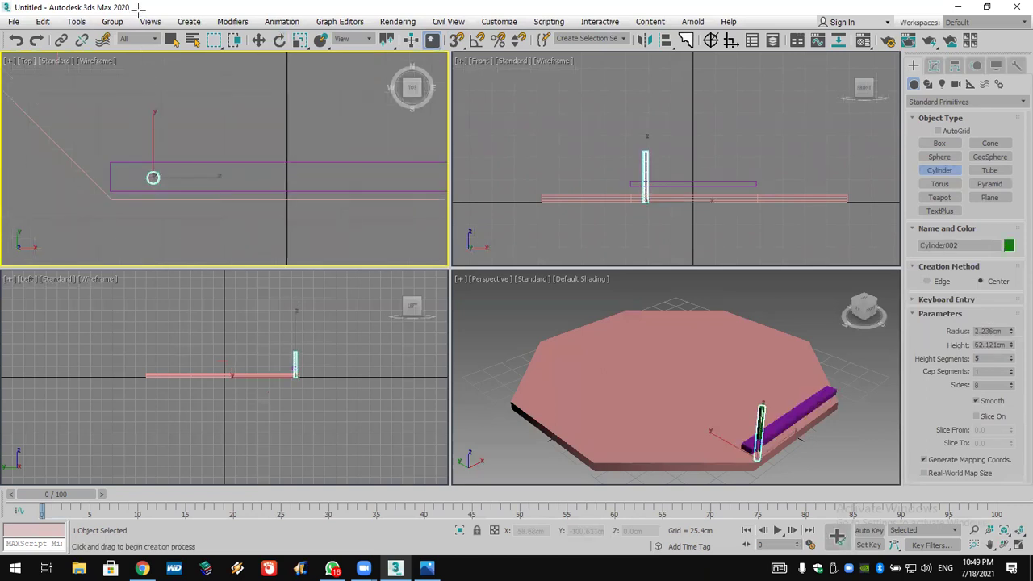
Raise the thin cylinder in the Front viewport so it stands on the box, about 23.7 cm up.
left_click(259, 39)
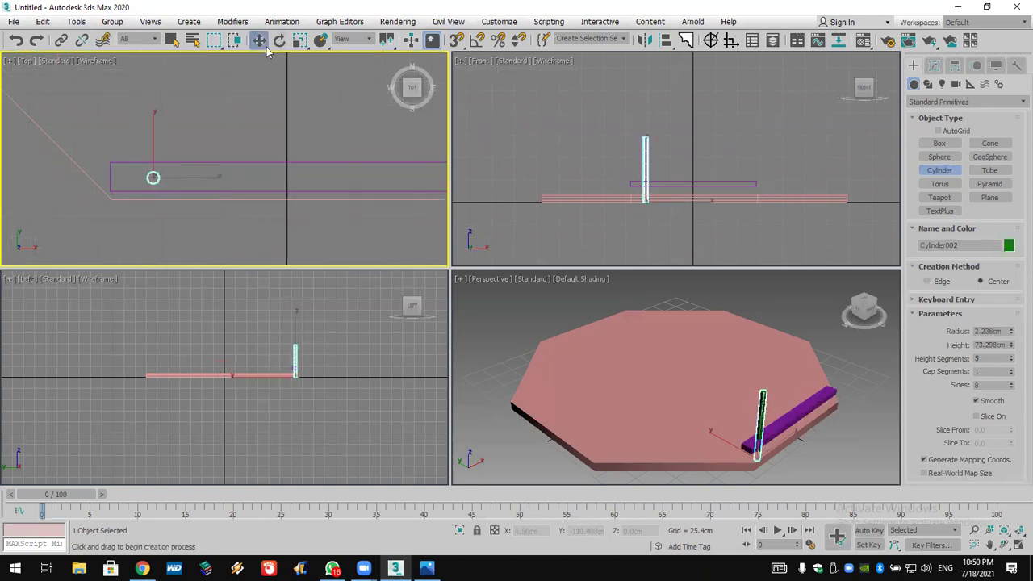
right_click(596, 194)
left_click_drag(644, 160, 645, 140)
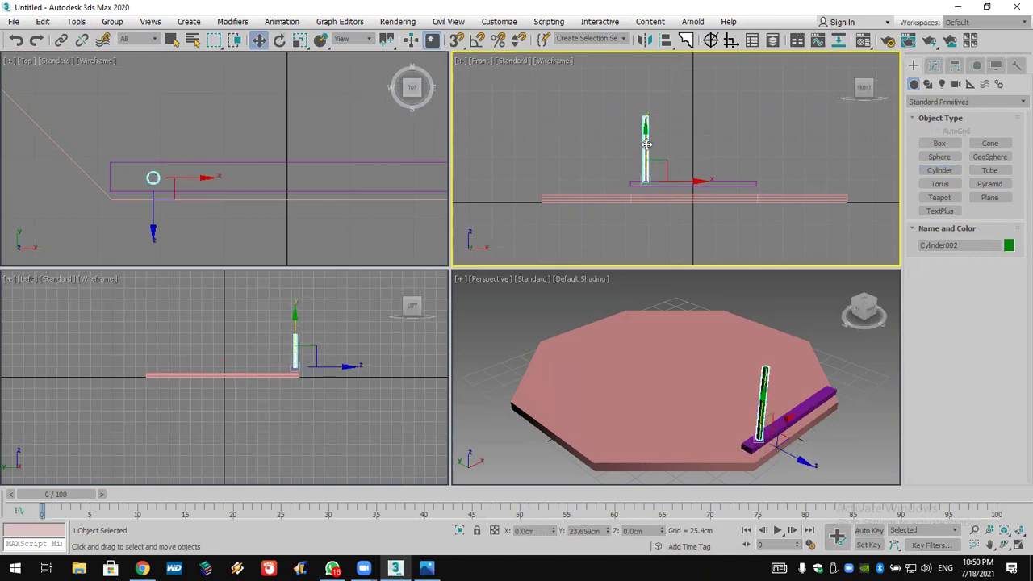
Clone the baluster along the box as four evenly spaced instances, and shift all five balusters to the centre of the box.
left_click_drag(661, 179, 678, 179, "shift")
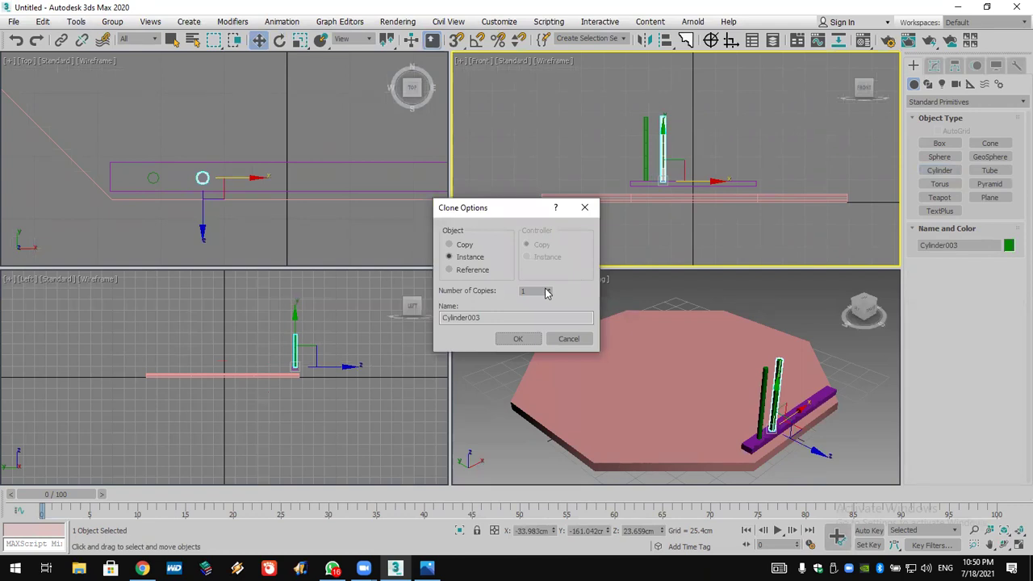
left_click(518, 338)
left_click_drag(722, 126, 633, 137)
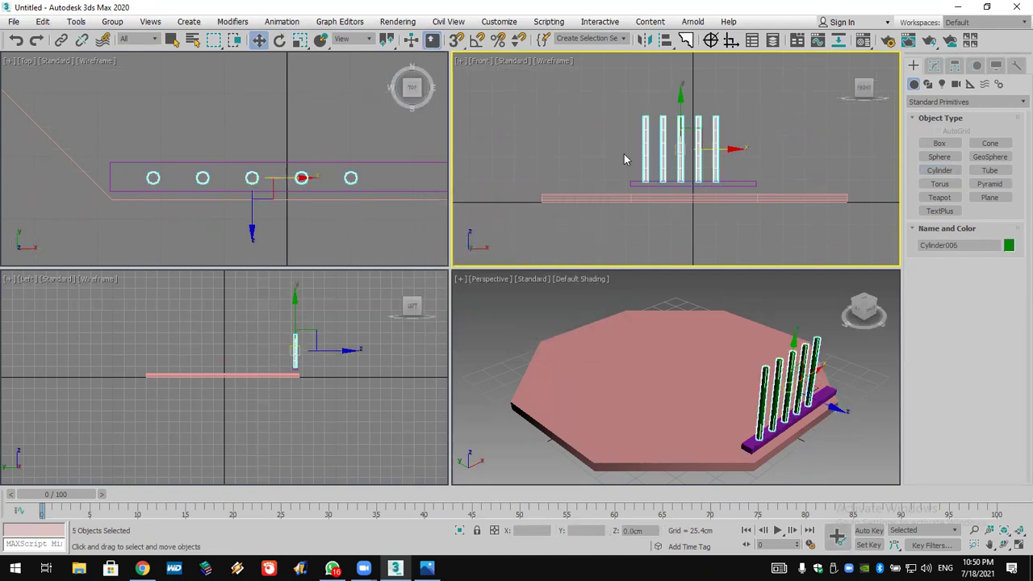
left_click_drag(725, 149, 735, 150)
scroll(708, 184, "down", 3)
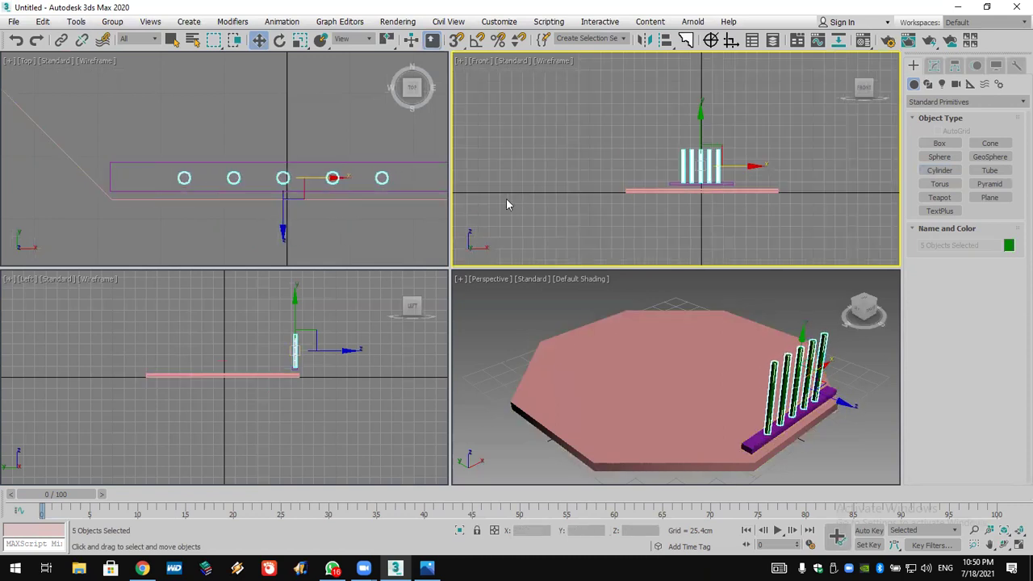
Clone the box upward to the top of the balusters as the upper rail, at about 90.7 cm in Z.
left_click(663, 186)
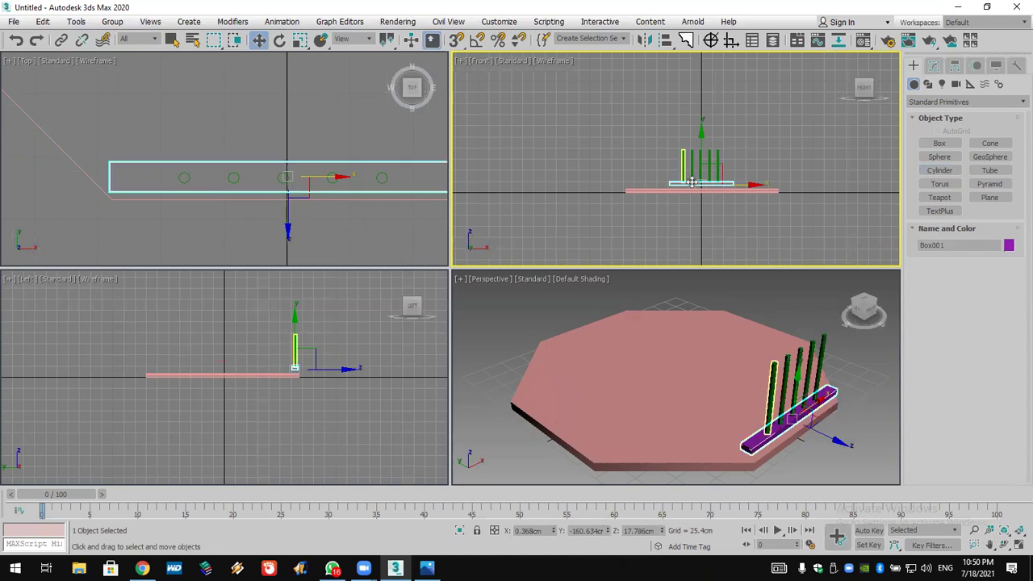
scroll(758, 154, "up", 4)
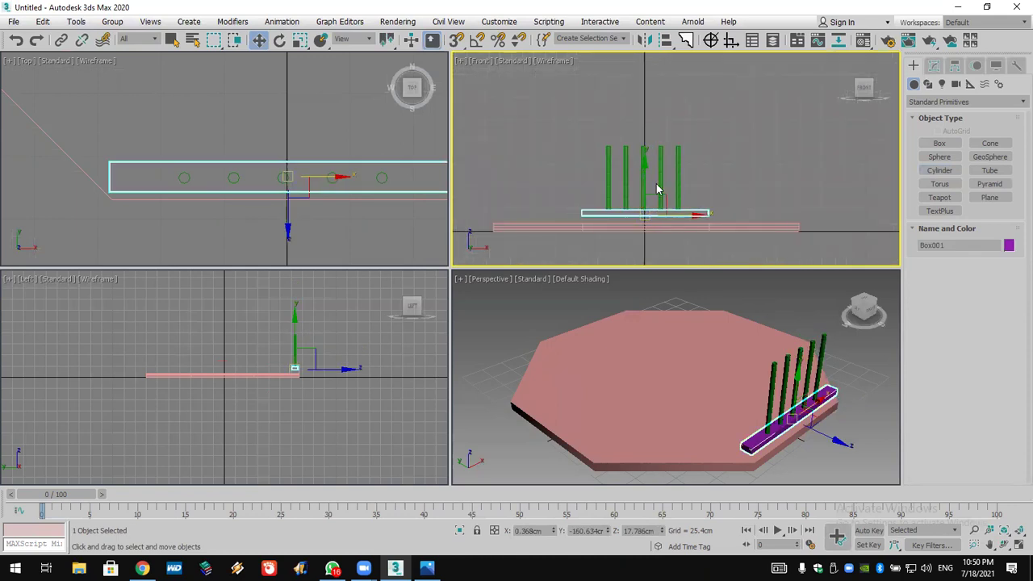
left_click_drag(647, 183, 645, 121, "shift")
left_click(537, 338)
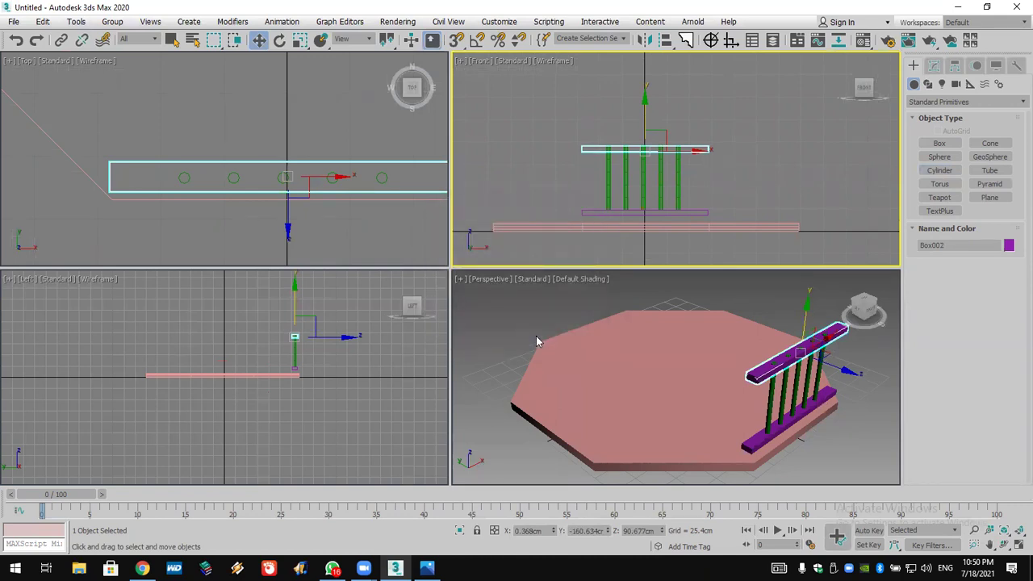
Group the two rails and five balusters under the name Group001.
left_click(569, 173)
left_click_drag(711, 216, 718, 224)
left_click(112, 22)
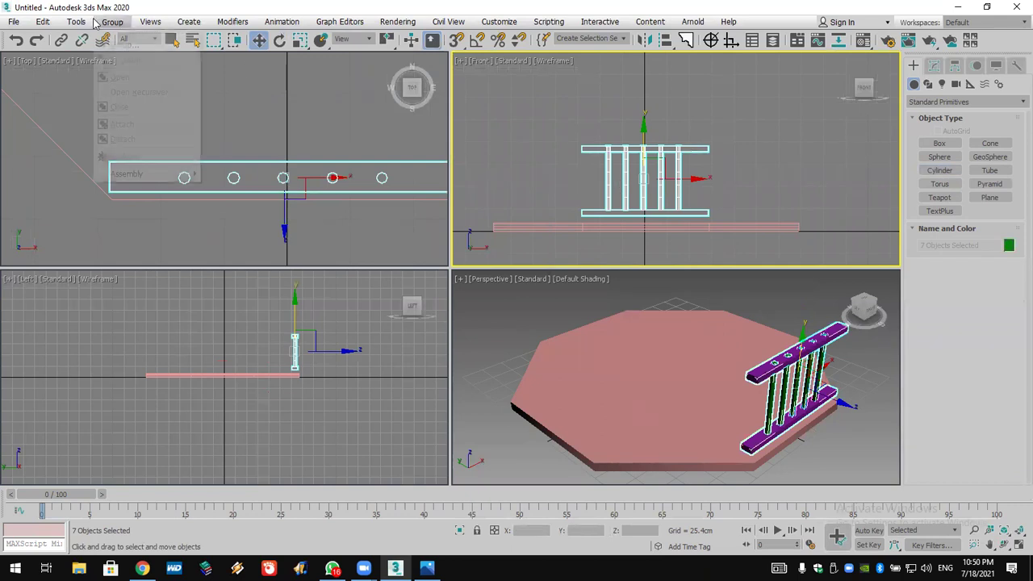
left_click(121, 45)
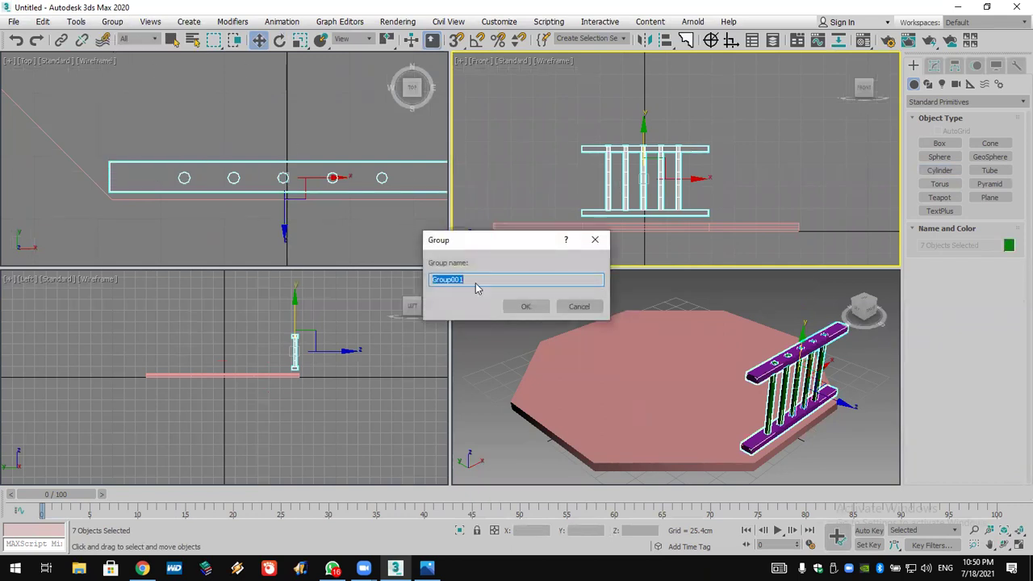
left_click(526, 306)
Set the object colour of the railing group and the octagonal base to white.
scroll(281, 201, "down", 6)
middle_click_drag(281, 201, 270, 239)
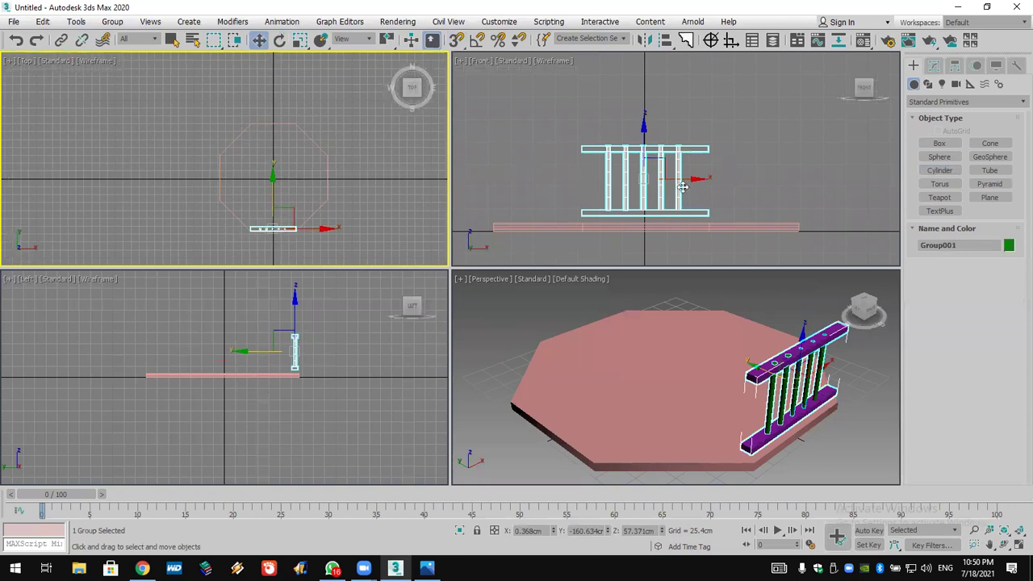
left_click(736, 227, "ctrl")
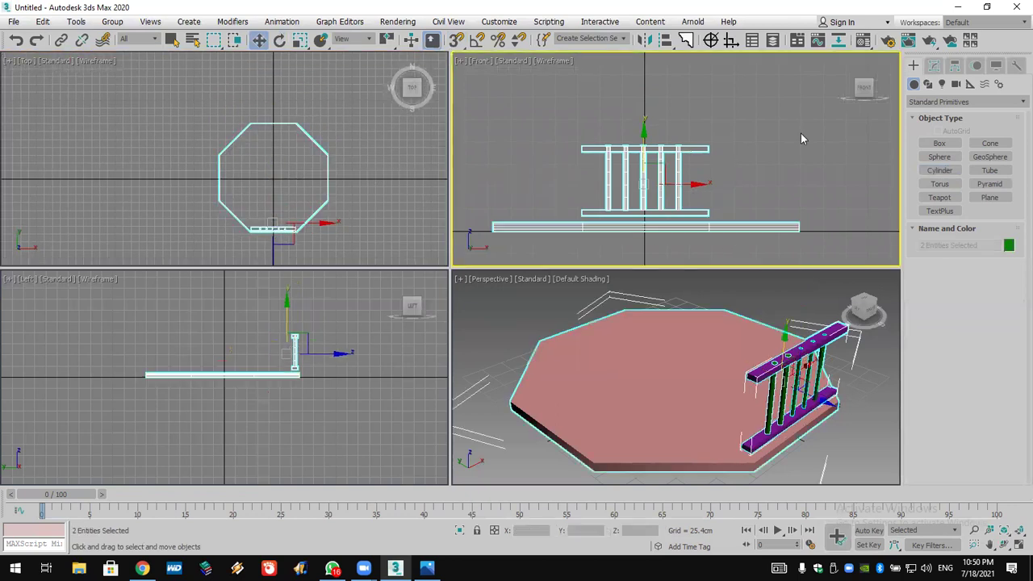
left_click(1008, 251)
left_click(631, 313)
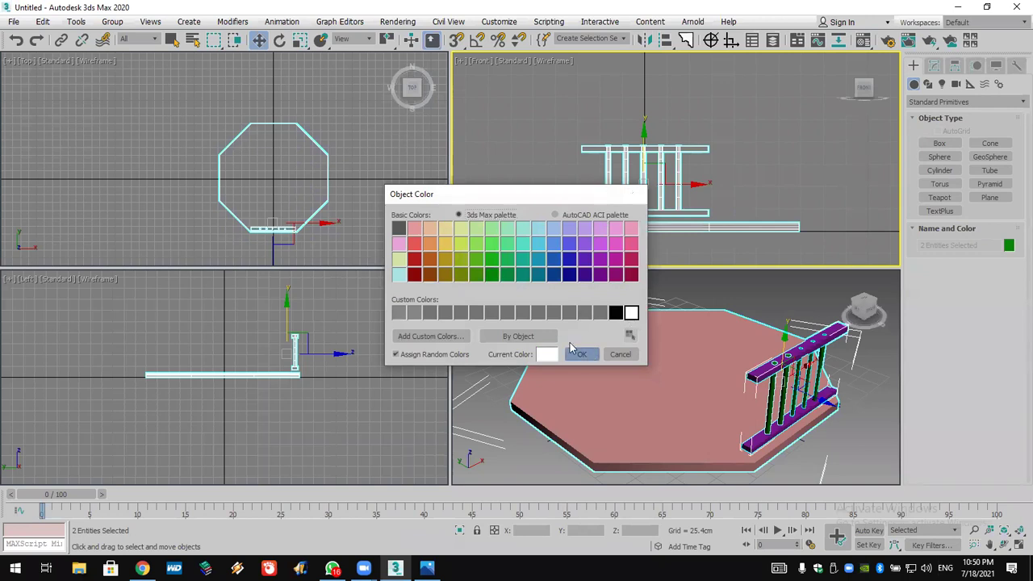
left_click(573, 353)
Move only the railing group's pivot to the centre of the octagonal base in the Top viewport, using Pivot snapping.
scroll(337, 212, "up", 2)
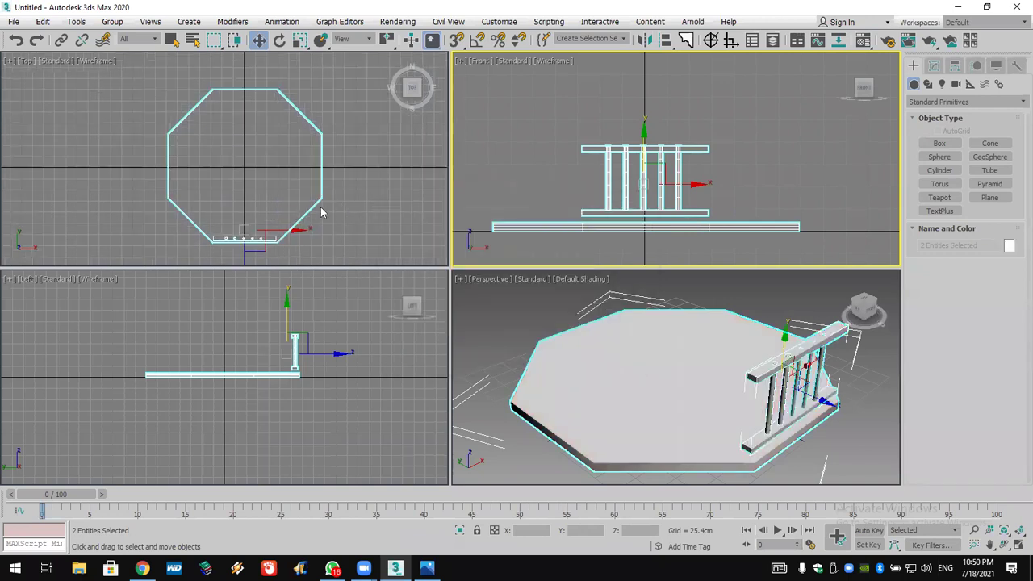
right_click(297, 216)
middle_click_drag(323, 234, 292, 230)
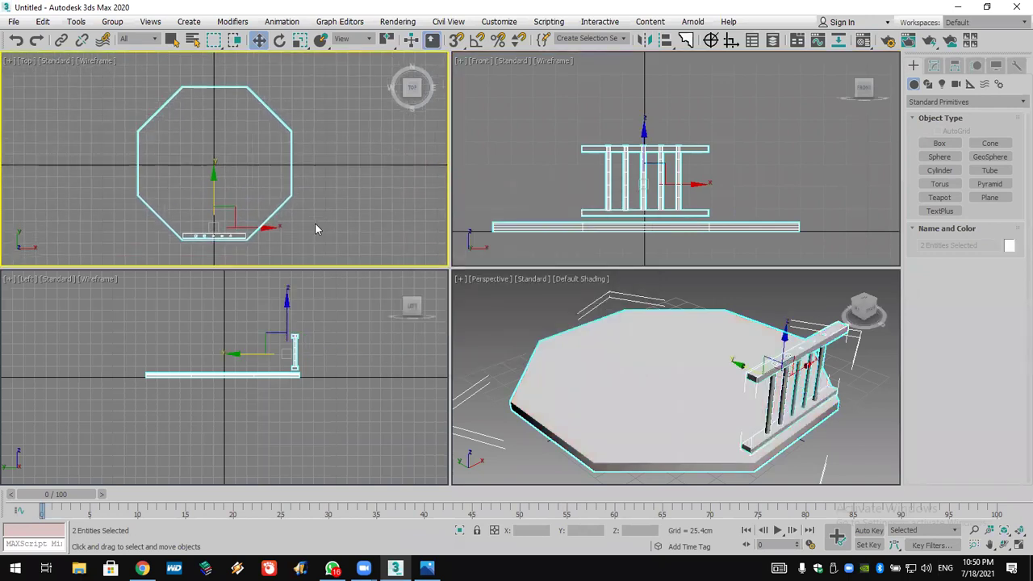
left_click(218, 235)
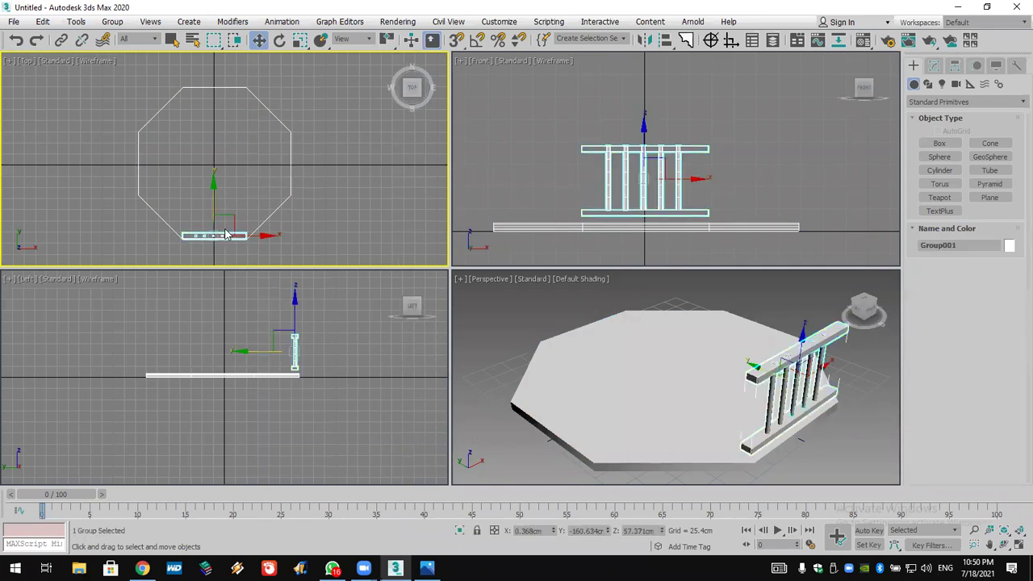
left_click(953, 66)
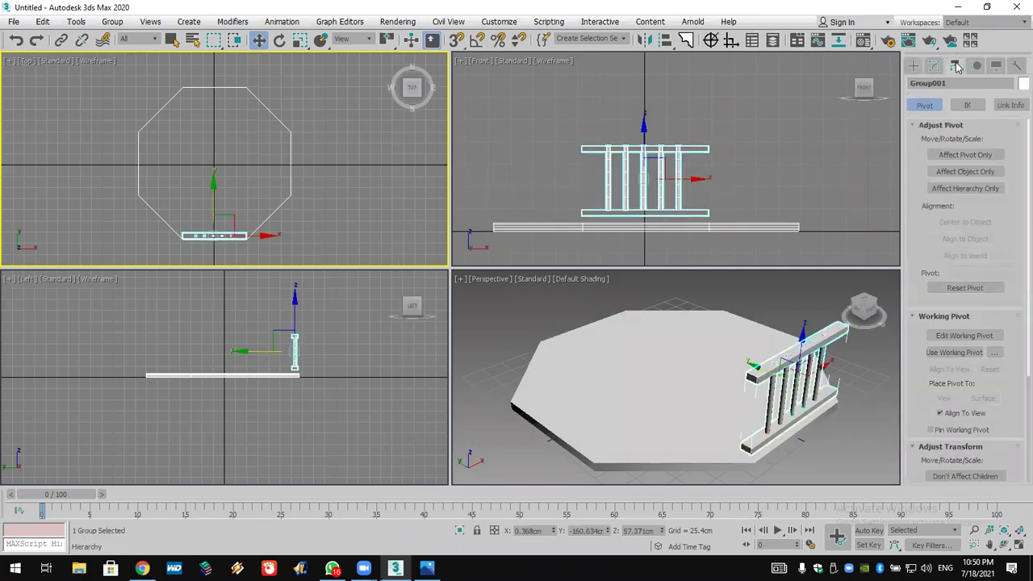
left_click(960, 156)
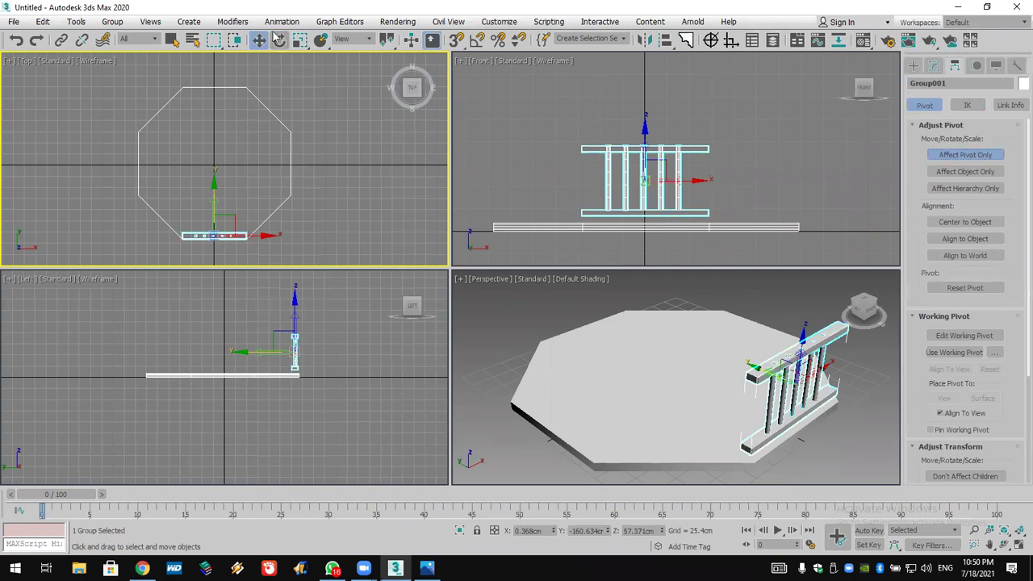
left_click(433, 45)
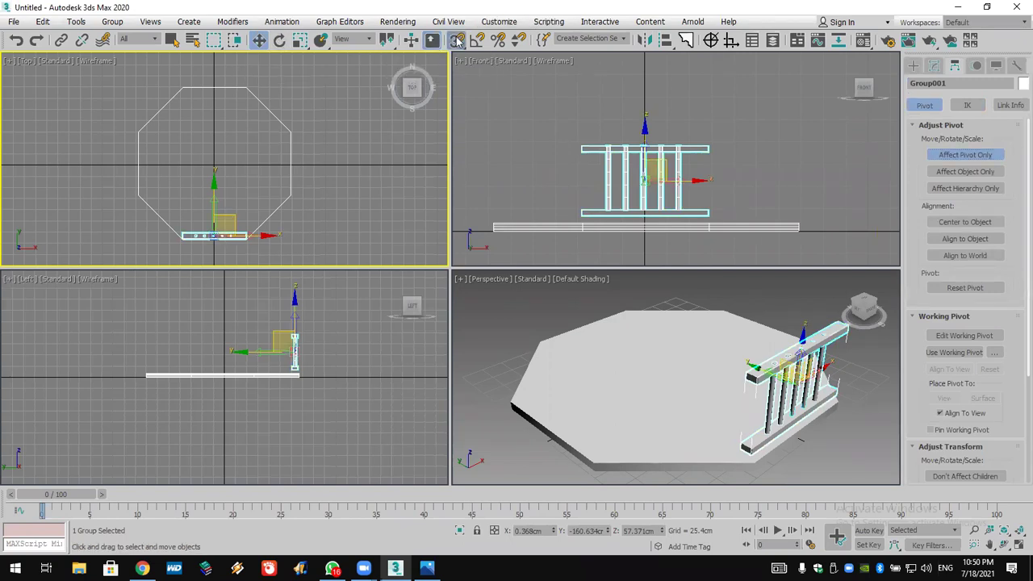
right_click(458, 42)
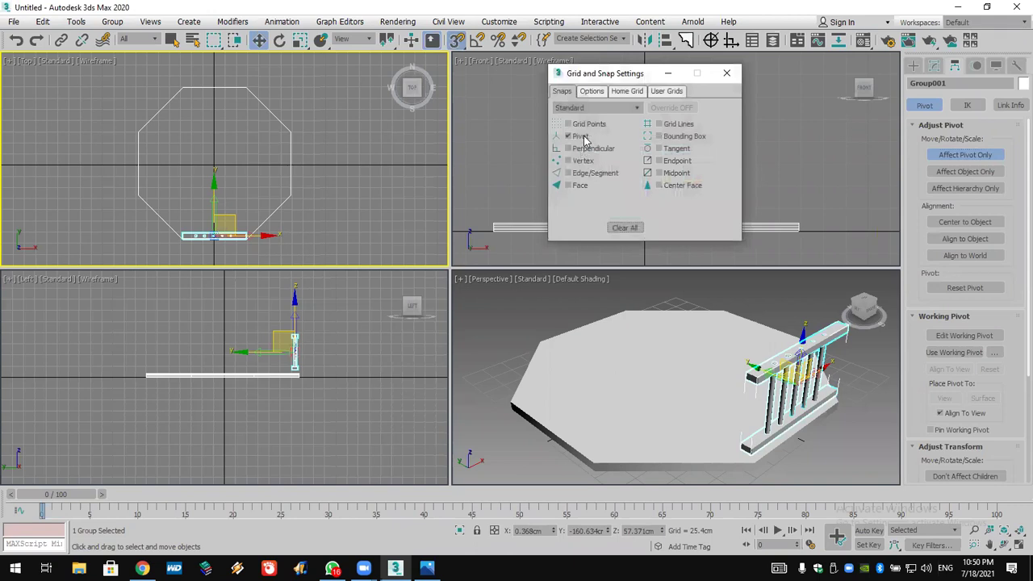
left_click(723, 75)
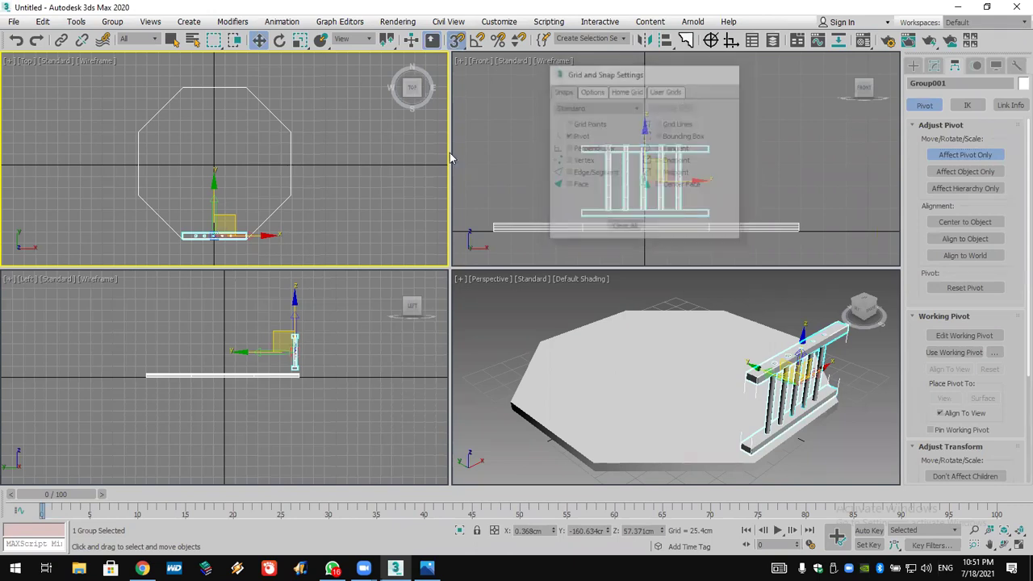
left_click_drag(232, 217, 277, 207)
left_click(990, 154)
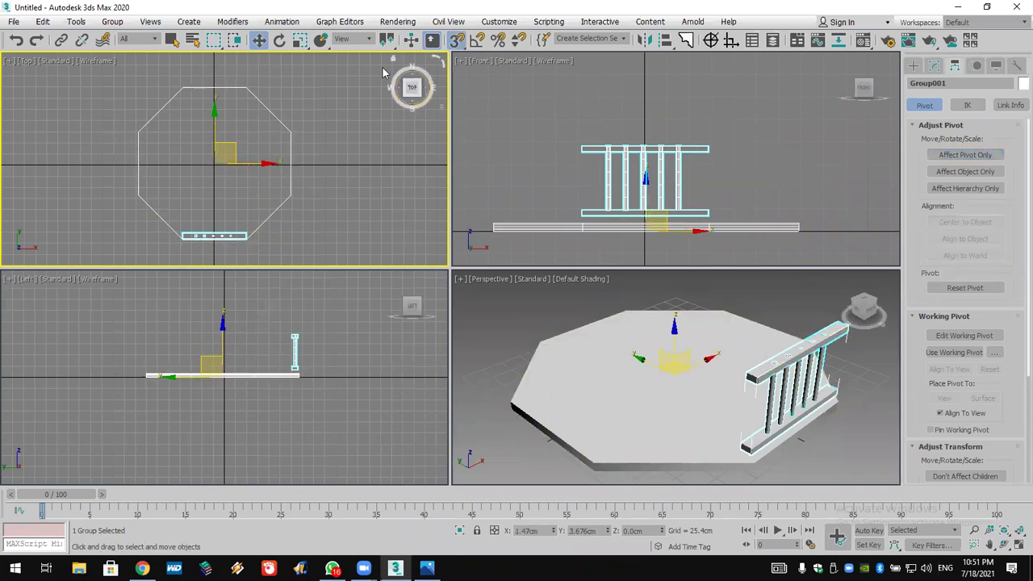
Check the railing group's pivot with the Rotate tool, and turn on angle snapping at 45 degrees instead of object snapping.
left_click(278, 43)
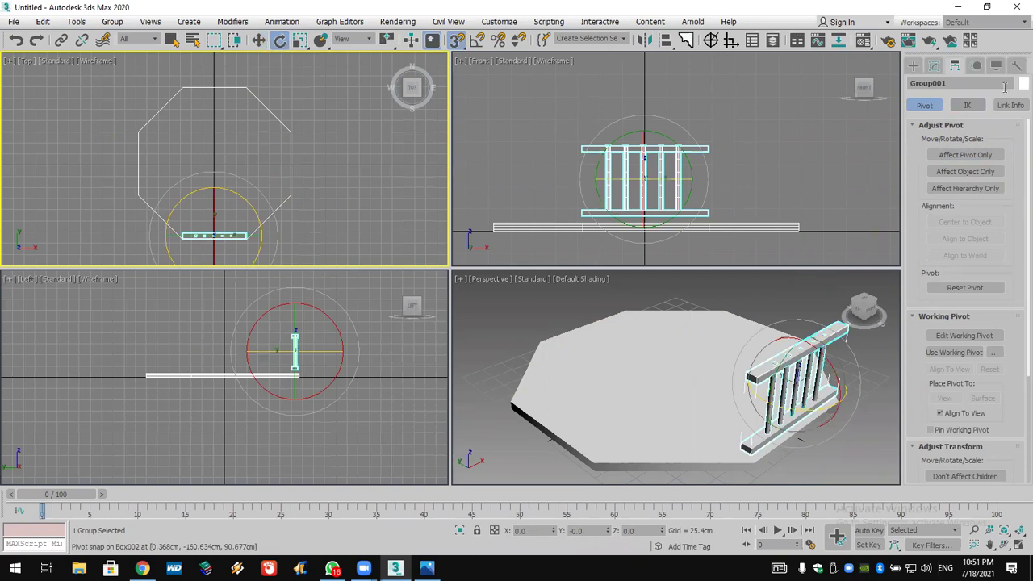
left_click(971, 153)
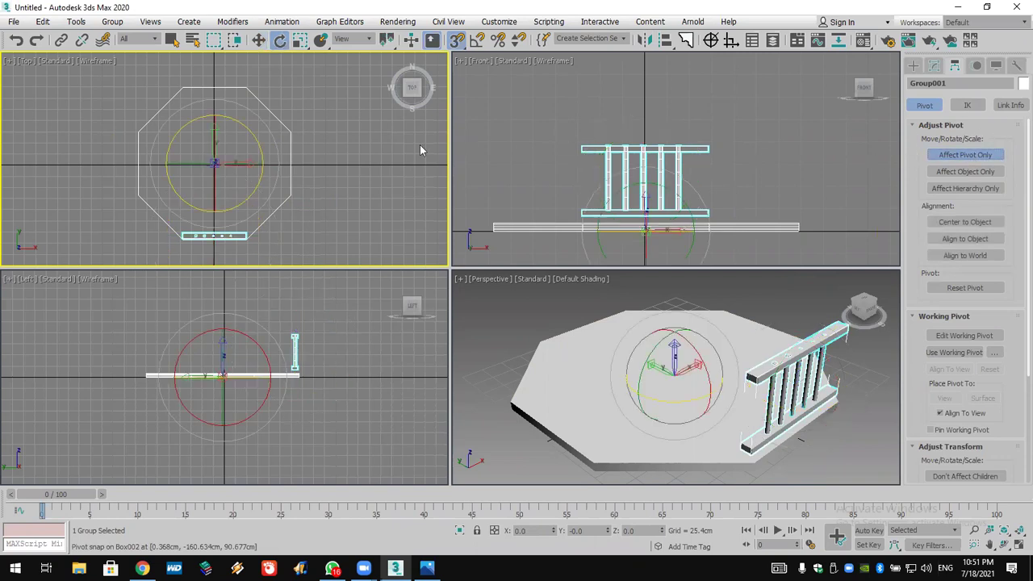
left_click(959, 154)
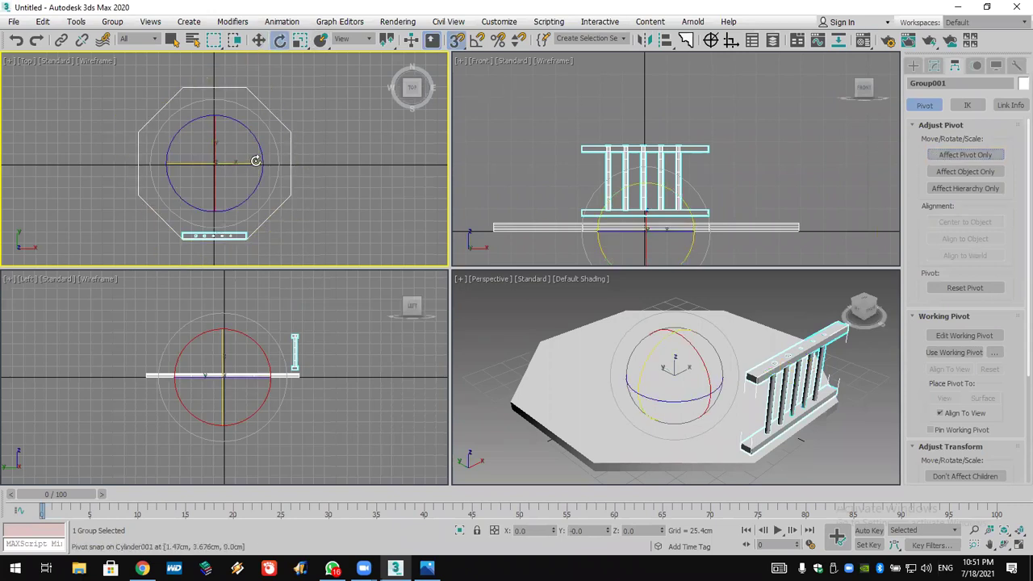
left_click(477, 40)
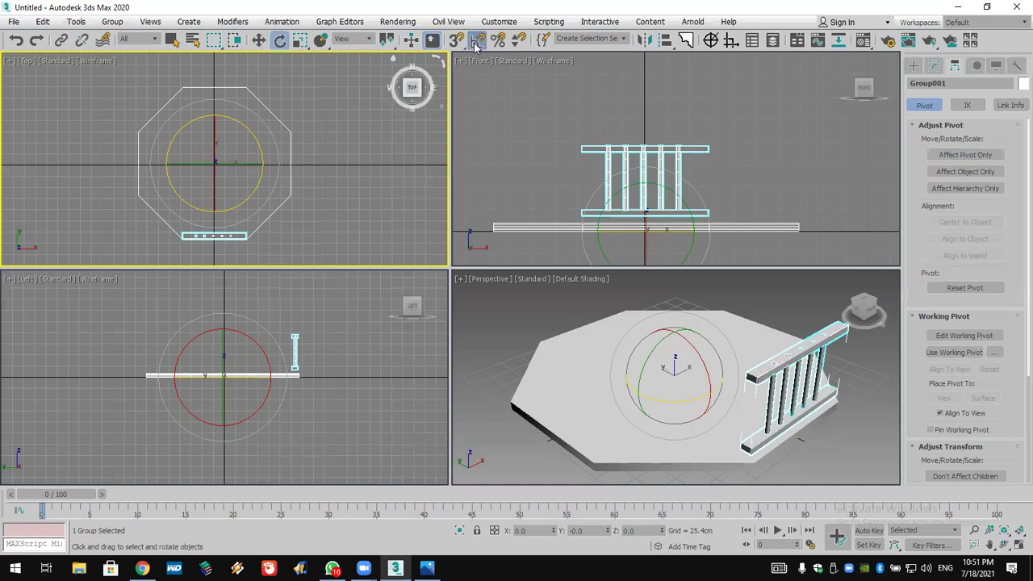
right_click(476, 41)
double_click(650, 166)
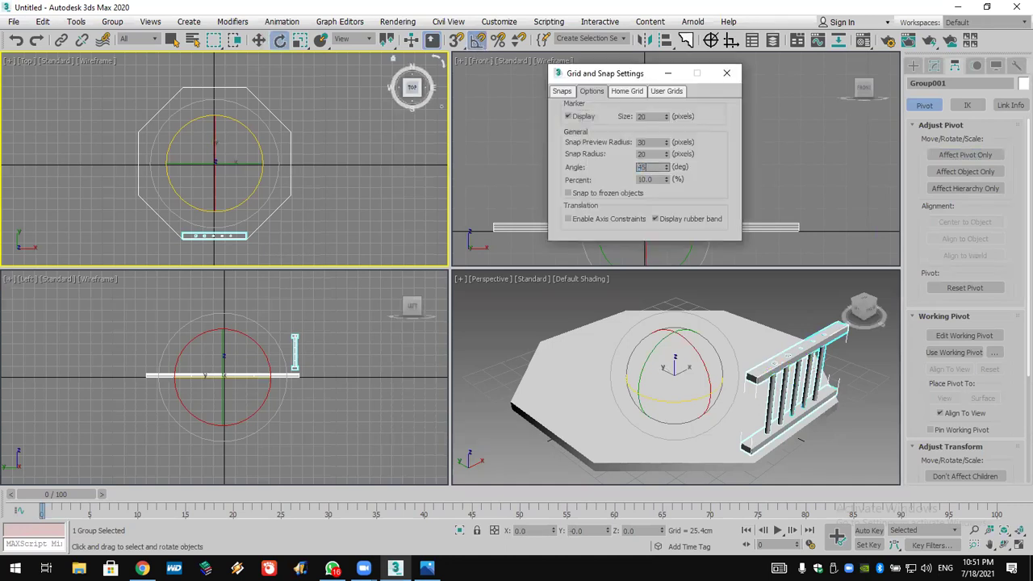
left_click(726, 73)
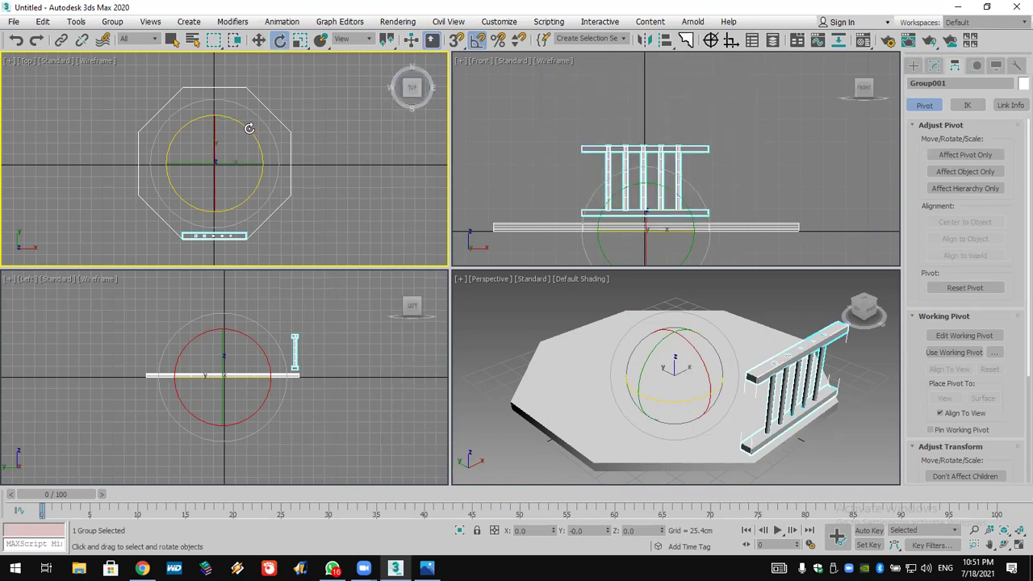
Rotate-clone the railing group by -45 degrees about the base's centre as six copies, leaving one side open.
left_click_drag(247, 131, 252, 150, "shift")
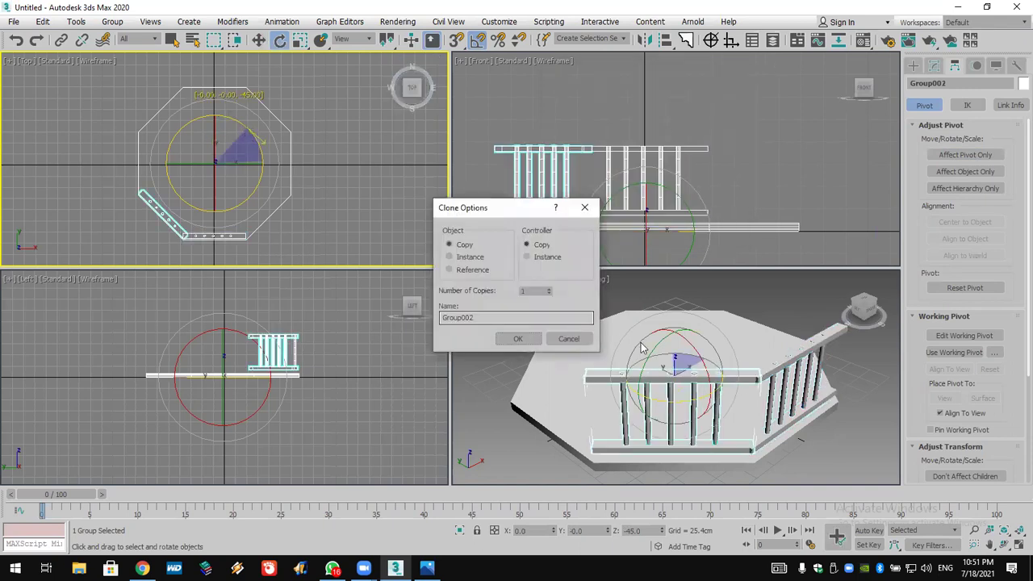
double_click(525, 292)
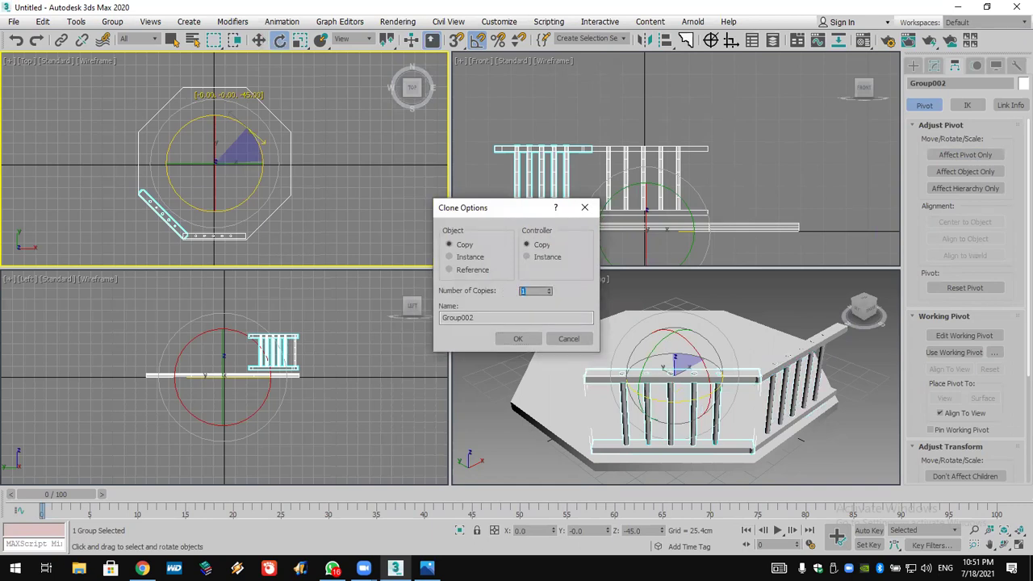
left_click(514, 340)
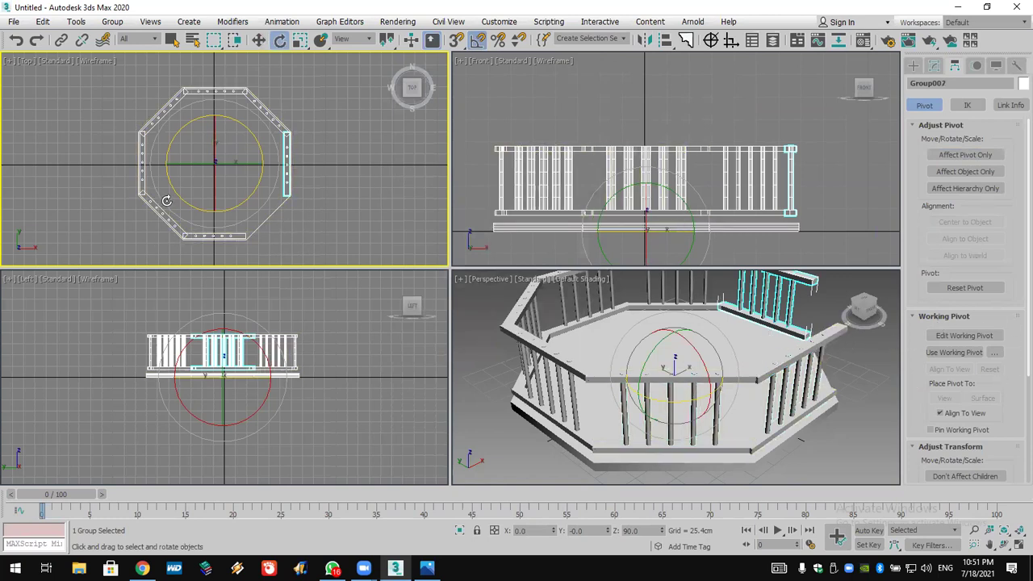
Create a cylindrical post of about 9.4 cm radius and 356 cm height at a corner of the octagonal base in the Top viewport.
left_click(913, 65)
left_click(939, 170)
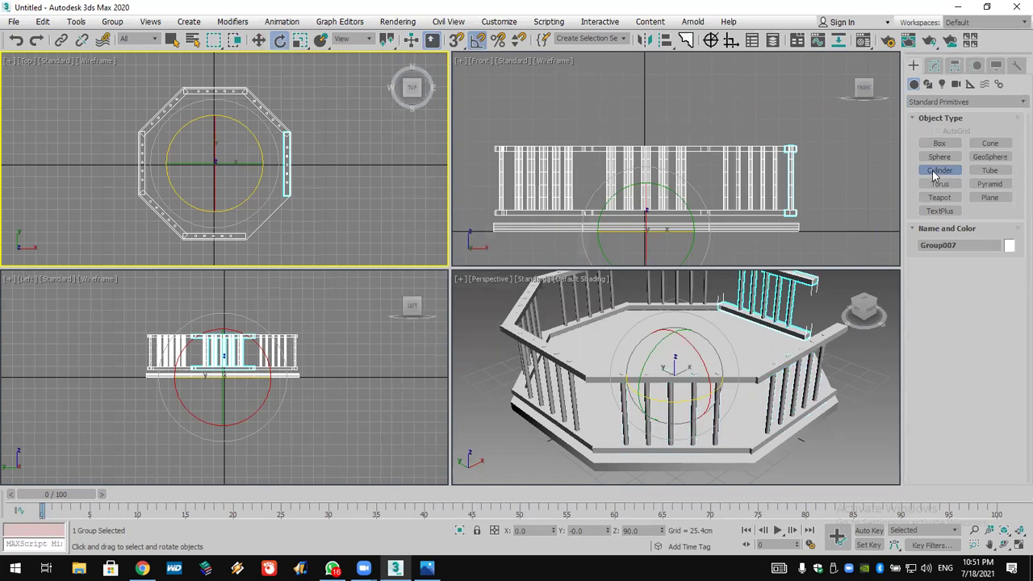
left_click_drag(183, 236, 188, 237)
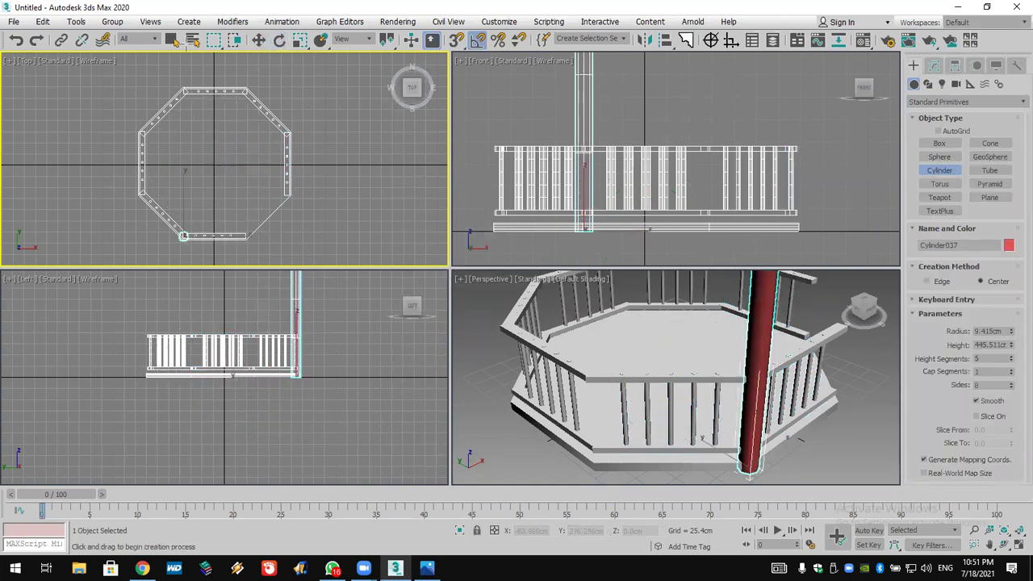
scroll(704, 387, "down", 5)
middle_click_drag(703, 392, 684, 403)
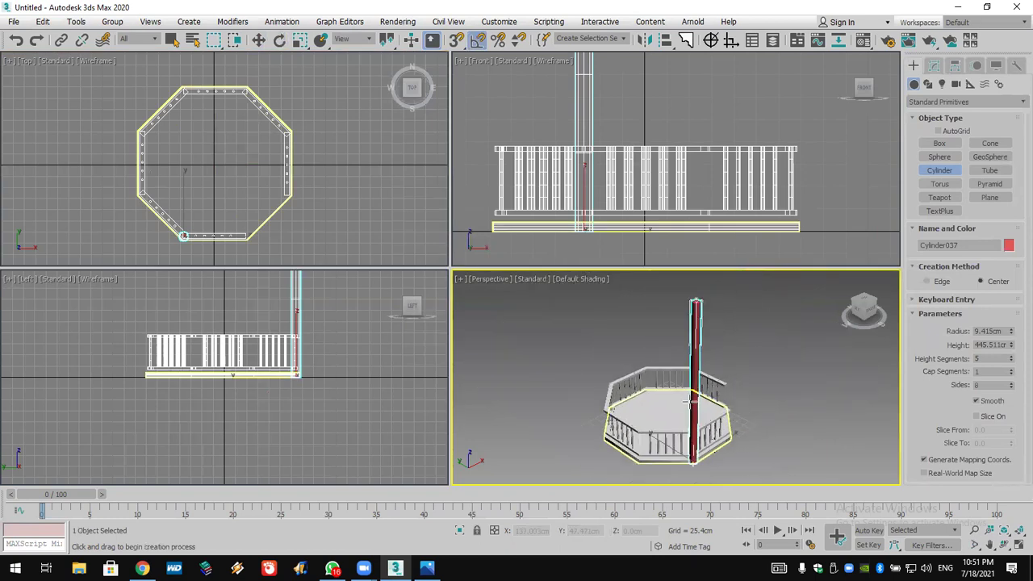
left_click_drag(1014, 349, 1013, 368)
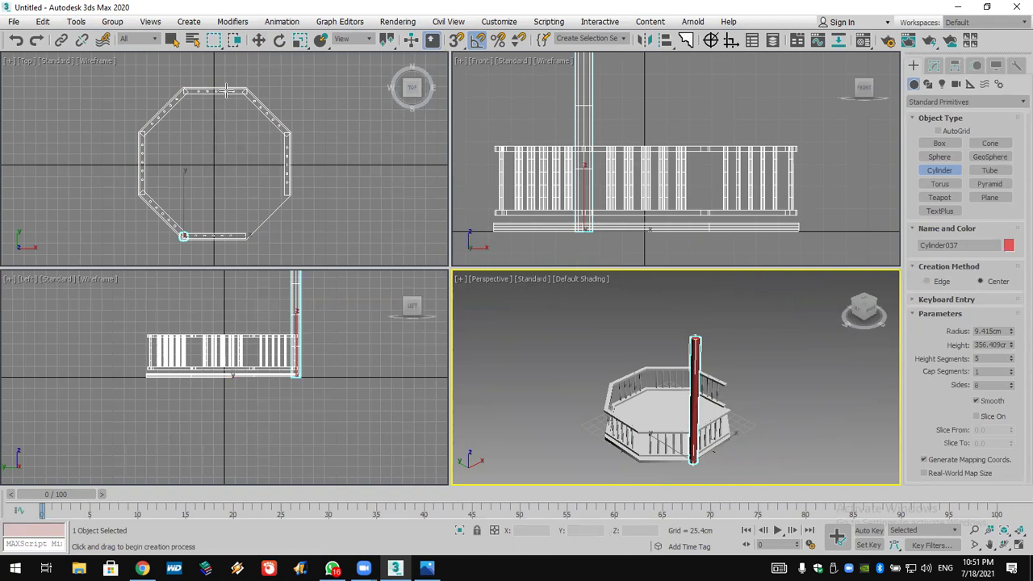
Move only the post's pivot to the centre of the octagonal base in the Top viewport, using object snapping.
left_click(258, 39)
left_click(954, 66)
left_click(965, 154)
left_click(205, 224)
left_click_drag(205, 216, 368, 214)
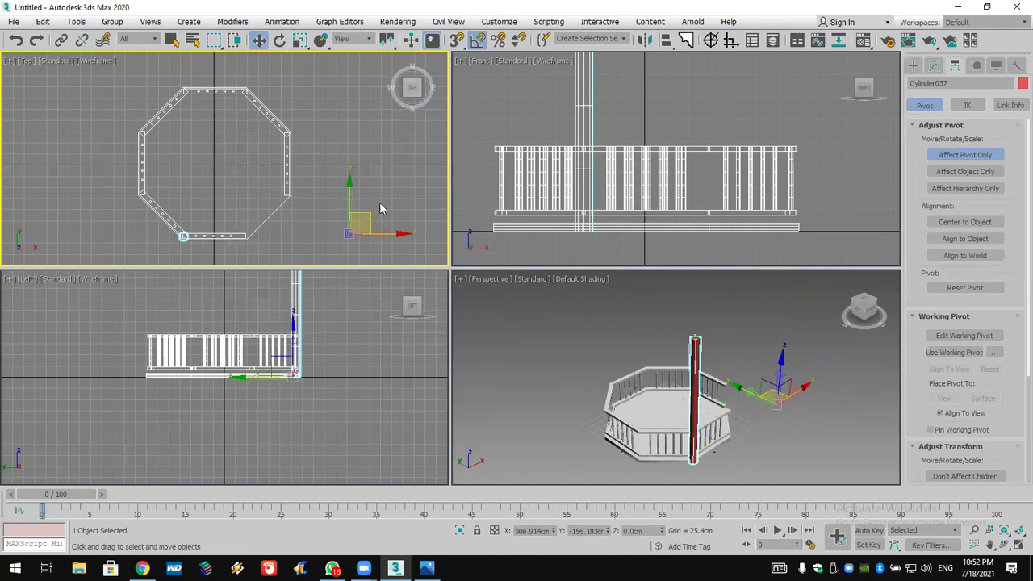
left_click(455, 41)
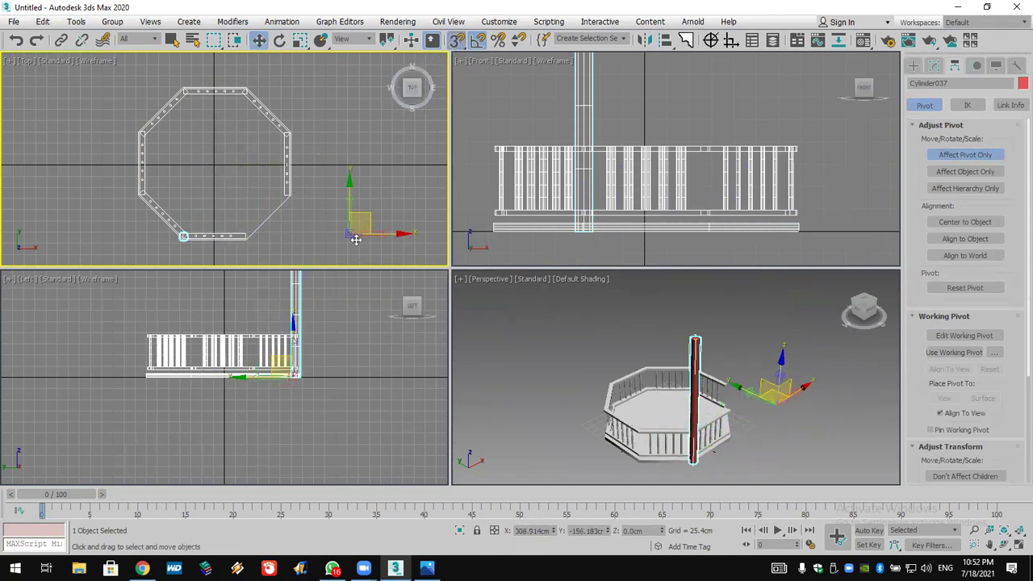
left_click_drag(338, 240, 752, 167)
left_click(280, 41)
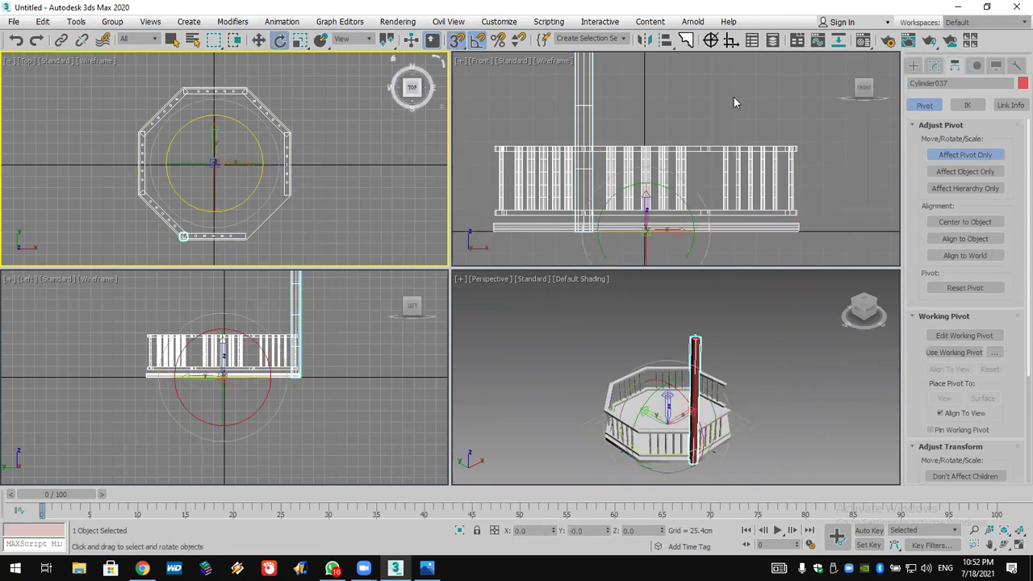
left_click(965, 154)
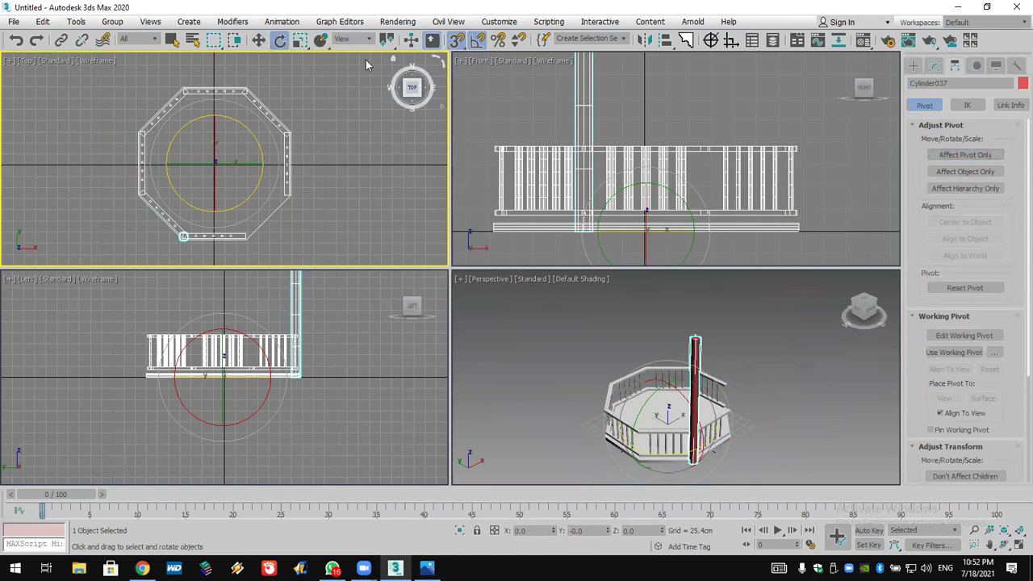
Rotate-clone the post about the base's centre in 45-degree increments as seven copies, one for each remaining corner.
right_click(478, 42)
left_click(725, 73)
left_click_drag(252, 131, 249, 139, "shift")
left_click_drag(532, 293, 454, 288)
type("7")
left_click(532, 345)
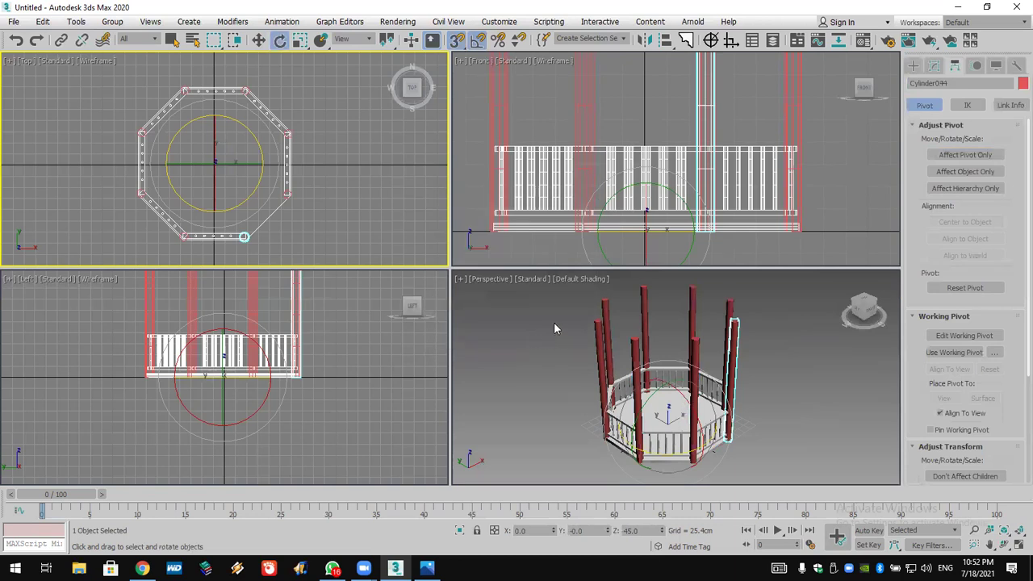
Create a pointed roof cone at the base's centre, about 196 cm in base radius and 177.8 cm high.
left_click(914, 65)
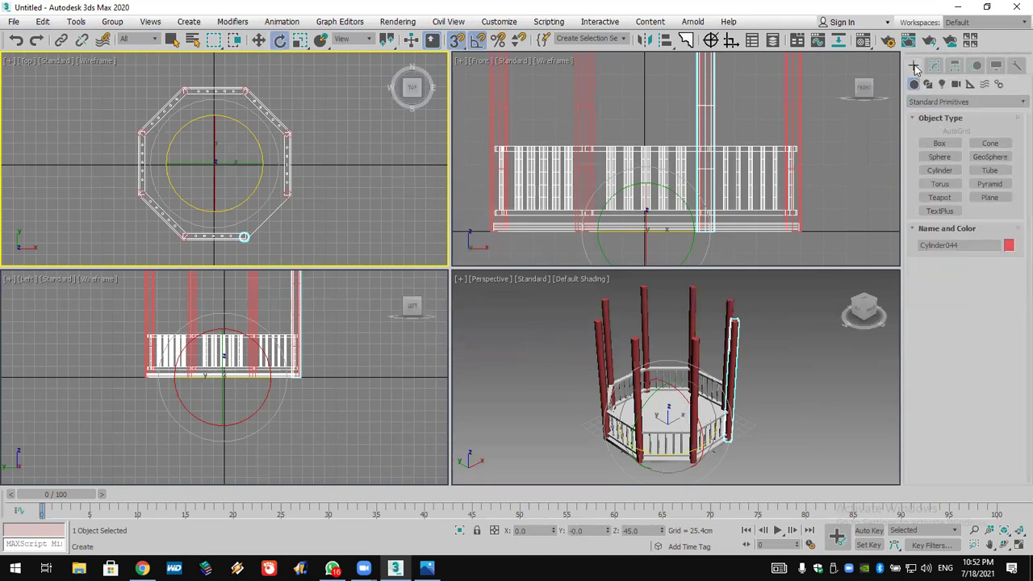
left_click(988, 144)
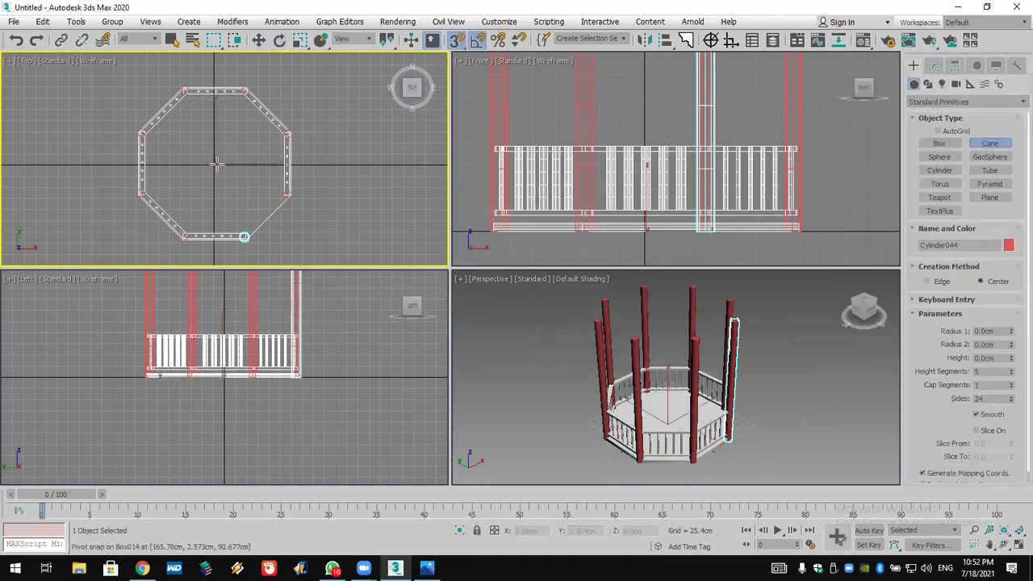
left_click_drag(214, 164, 302, 173)
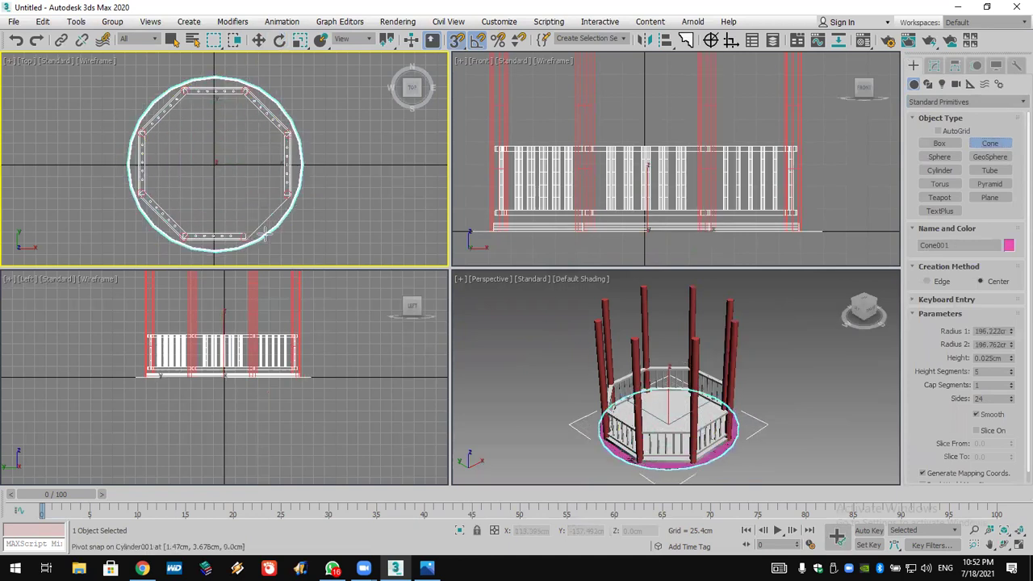
left_click(256, 150)
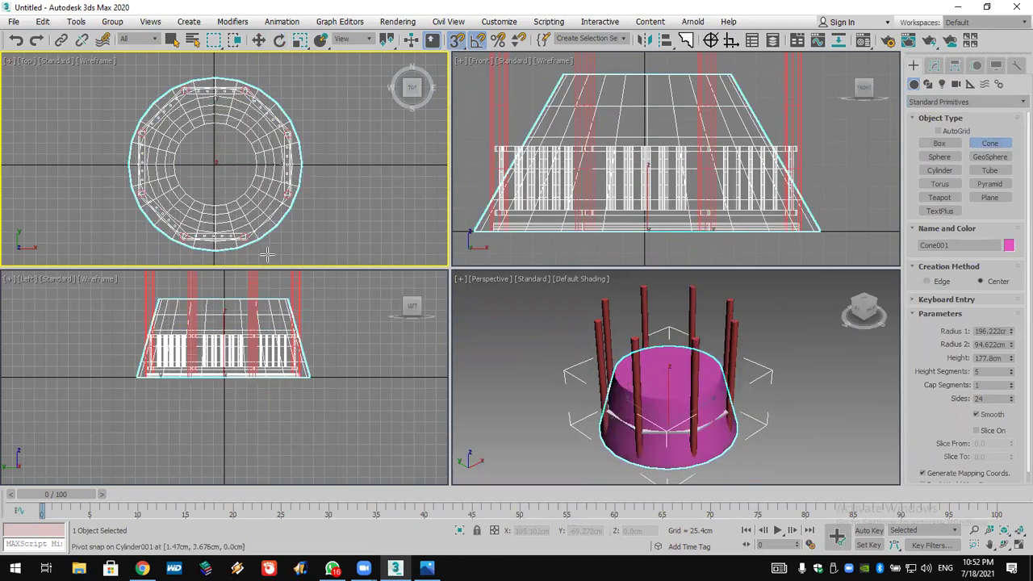
left_click(602, 343)
Set the roof cone to 8 sides and turn off smoothing.
double_click(986, 399)
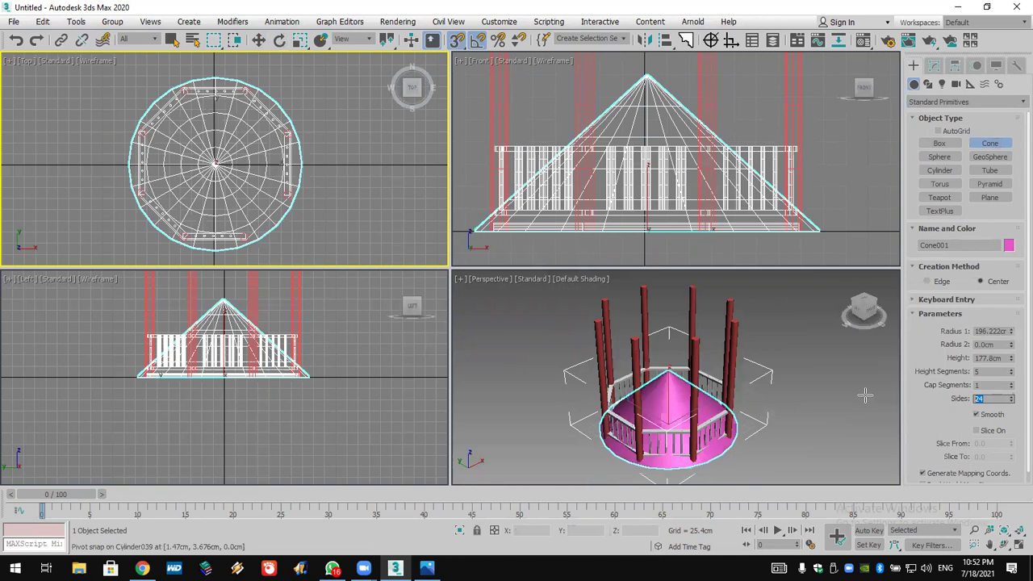
type("8")
key("Return")
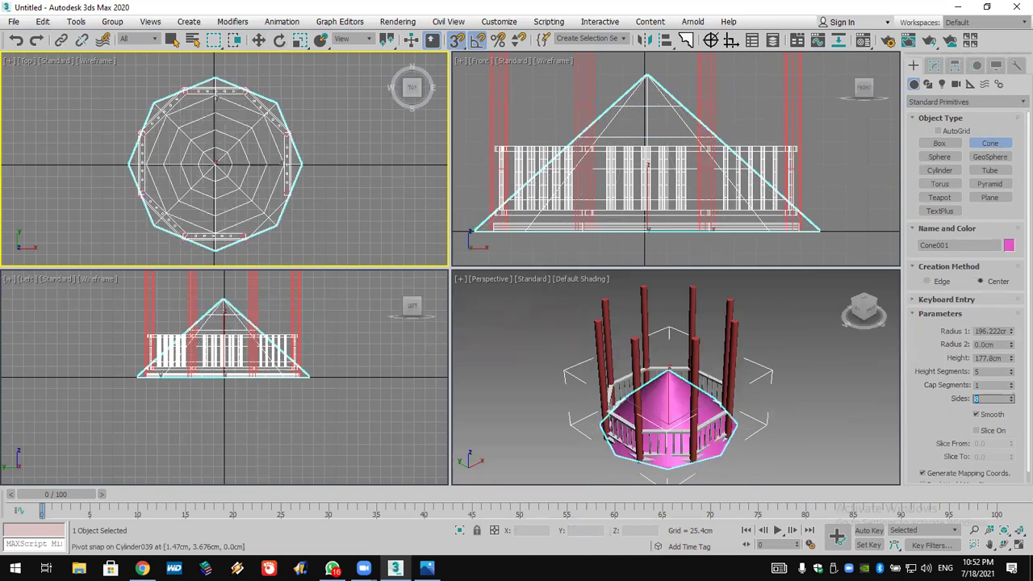
left_click(989, 415)
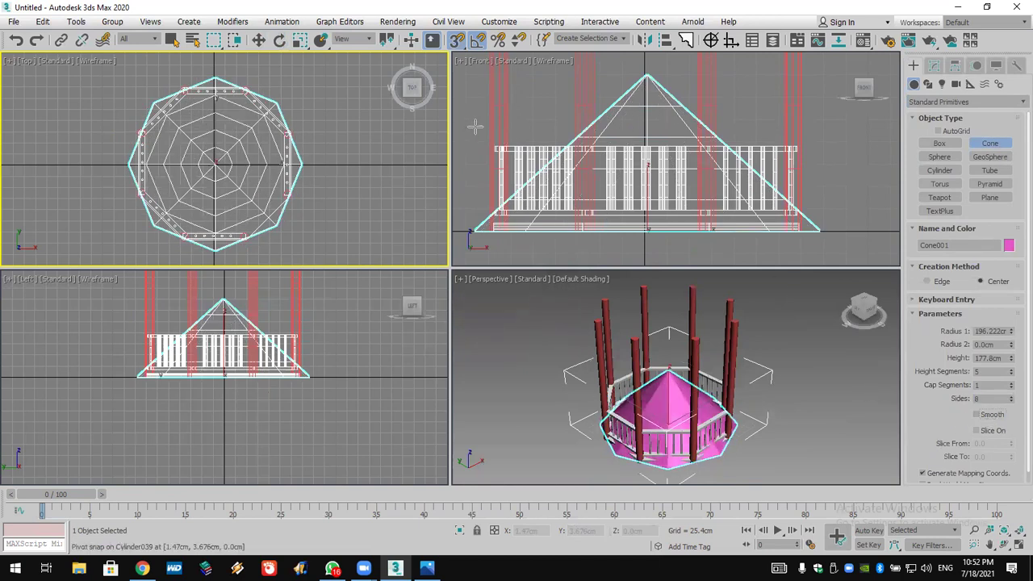
Rotate the roof cone to 22.5 degrees about Z so its sides align with the octagonal base.
right_click(279, 39)
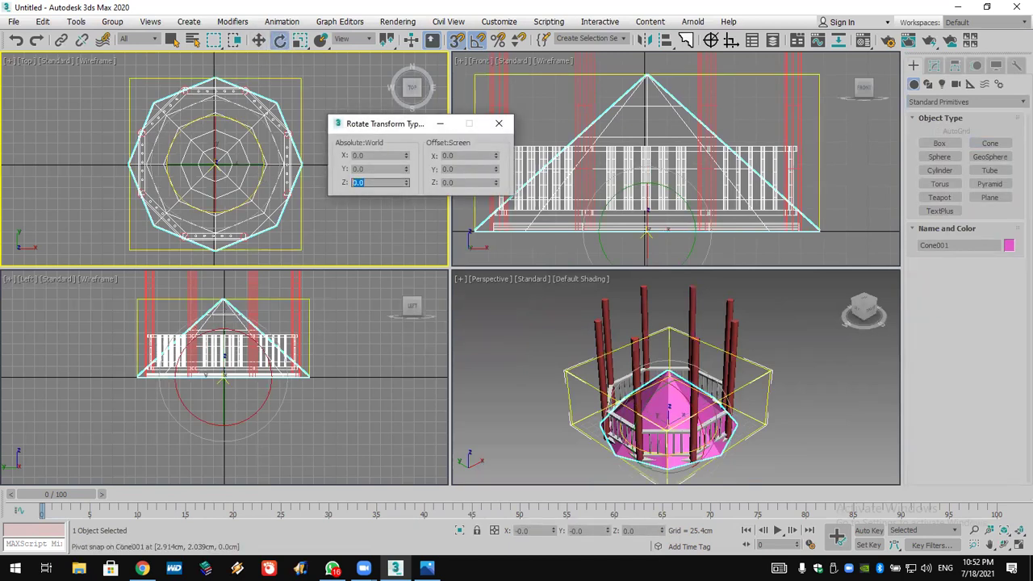
type("22.5")
key("Return")
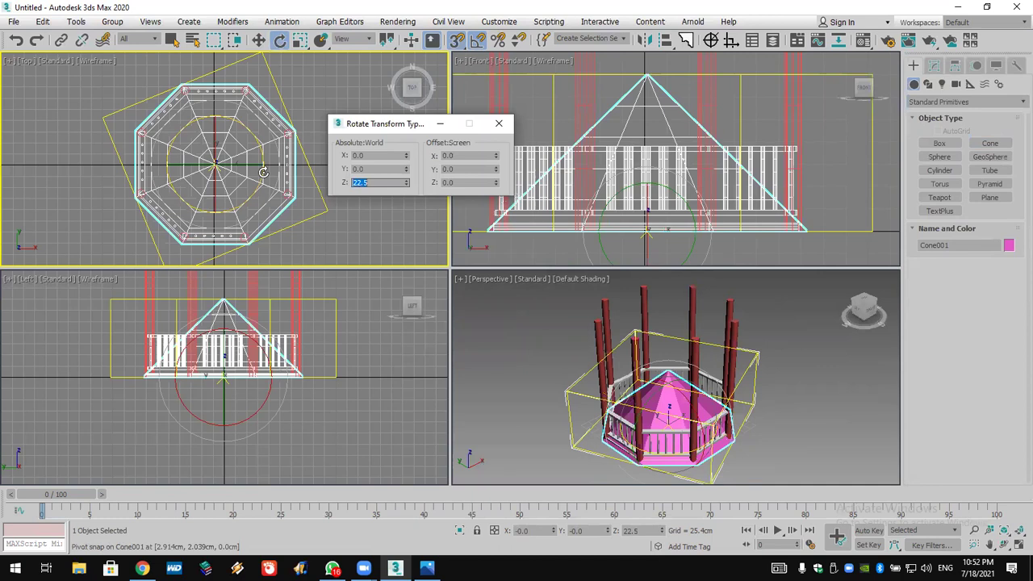
left_click(499, 123)
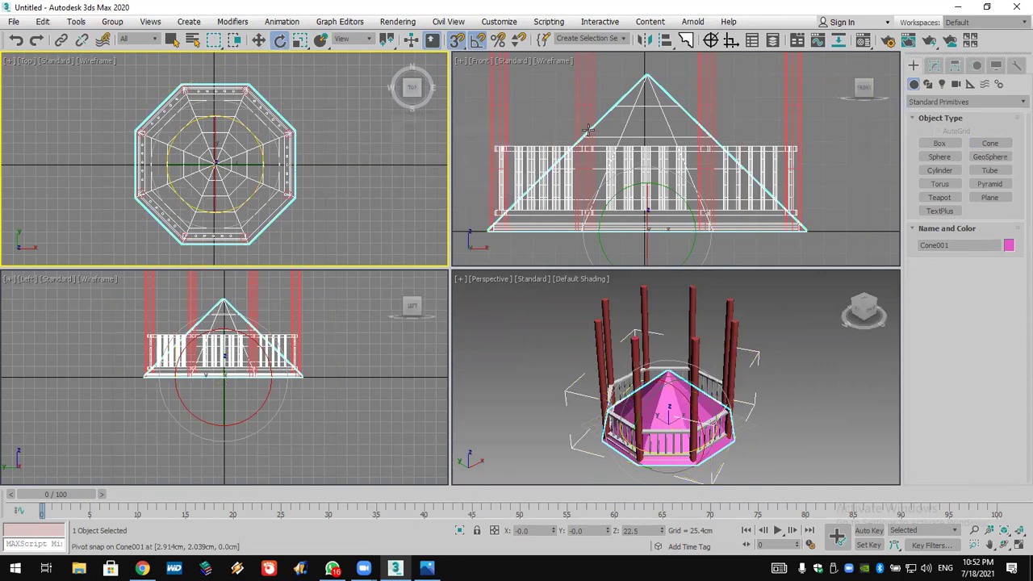
Raise the roof cone onto the tops of the posts in the Front viewport and enlarge its Radius 1 to about 241 cm.
scroll(597, 201, "down", 5)
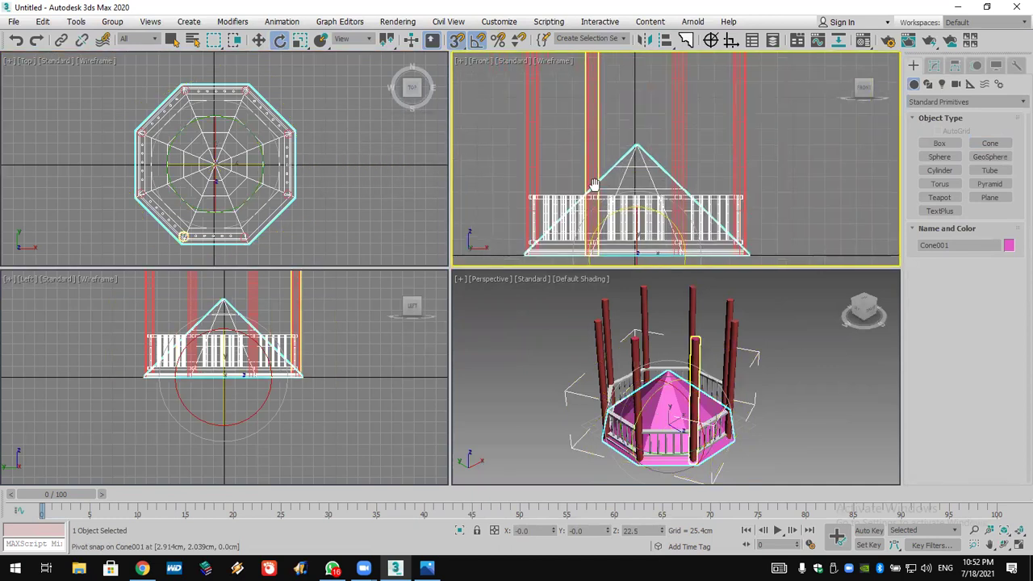
left_click(258, 40)
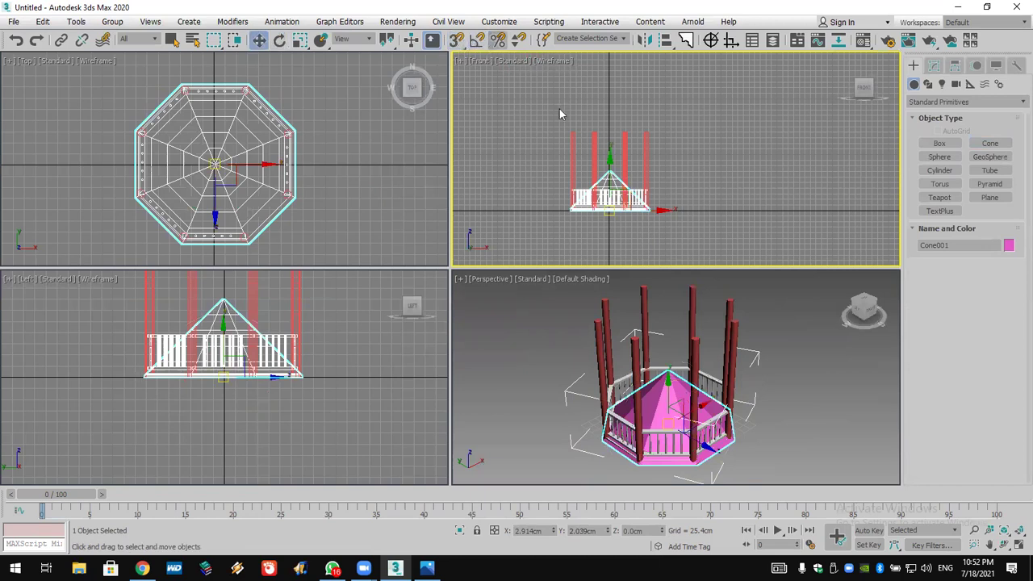
left_click_drag(608, 168, 609, 90)
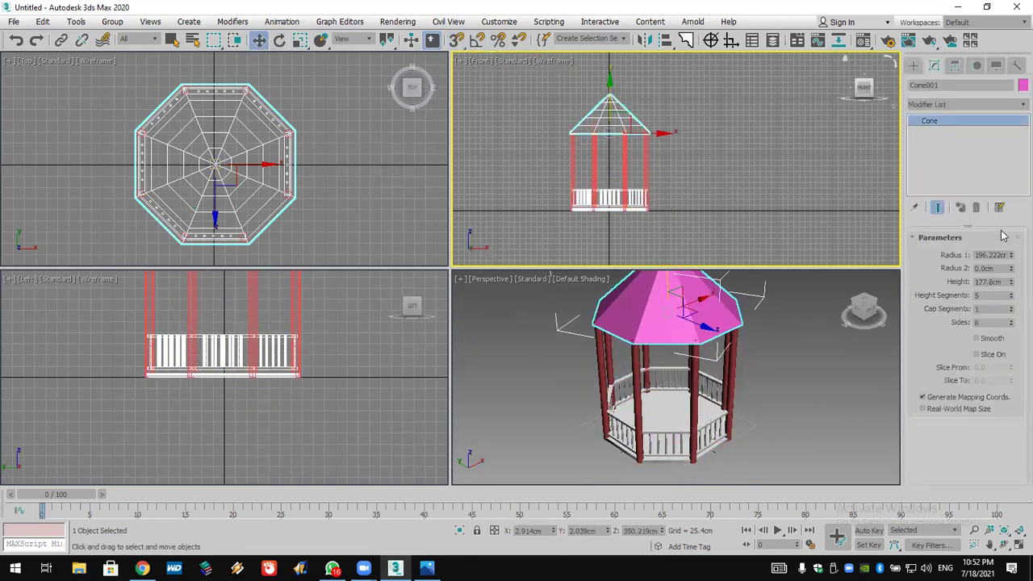
left_click_drag(1012, 257, 1009, 239)
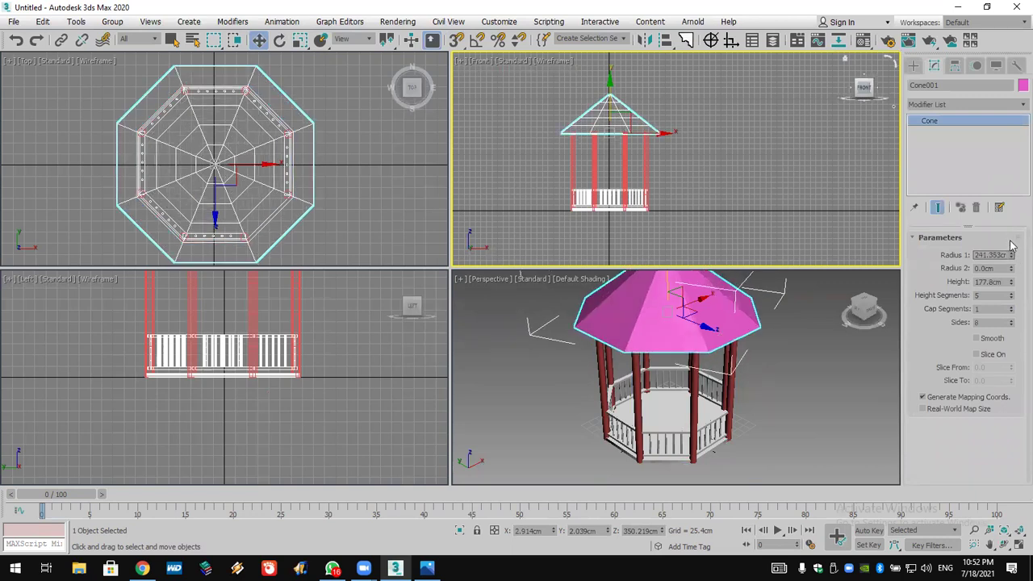
middle_click_drag(697, 332, 684, 367)
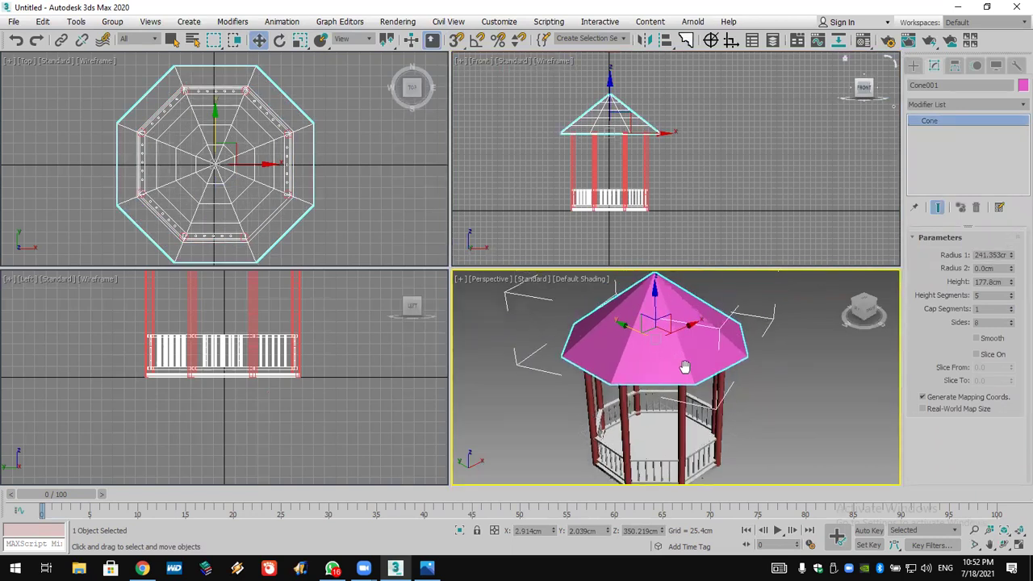
Apply a Lattice modifier to the roof cone and set the cone's height segments to 19.
left_click(935, 104)
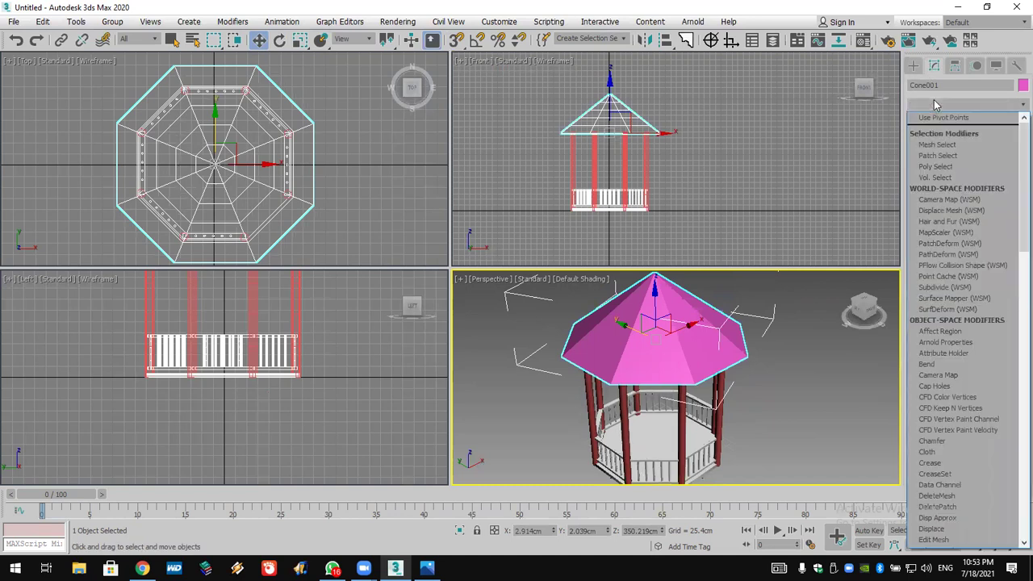
type("latt")
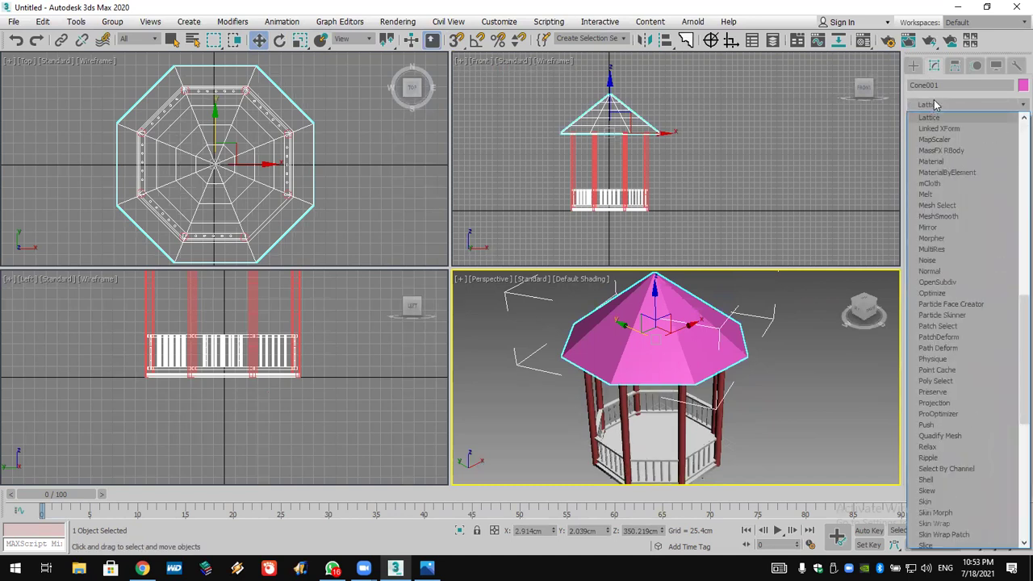
key("Return")
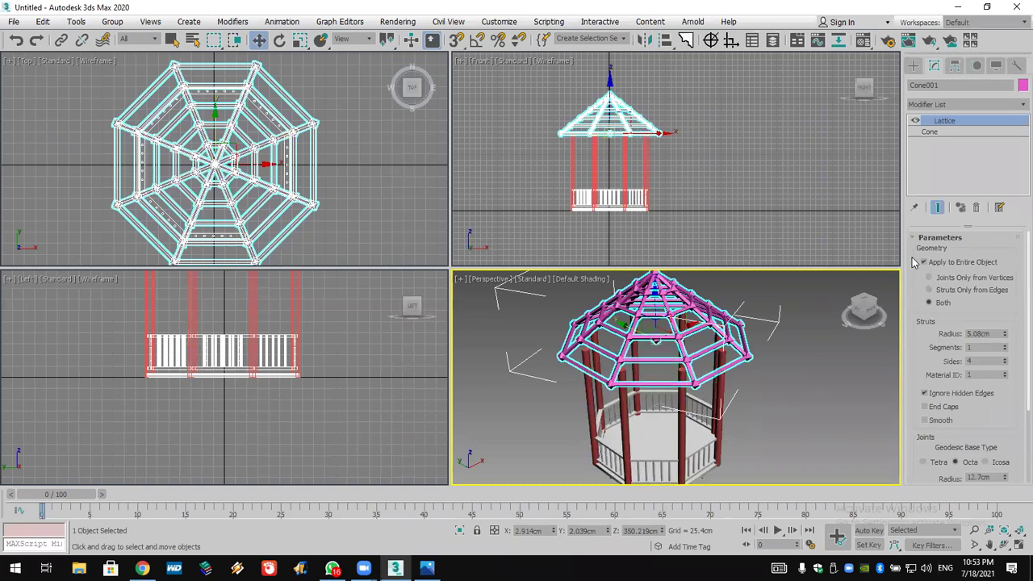
left_click(944, 131)
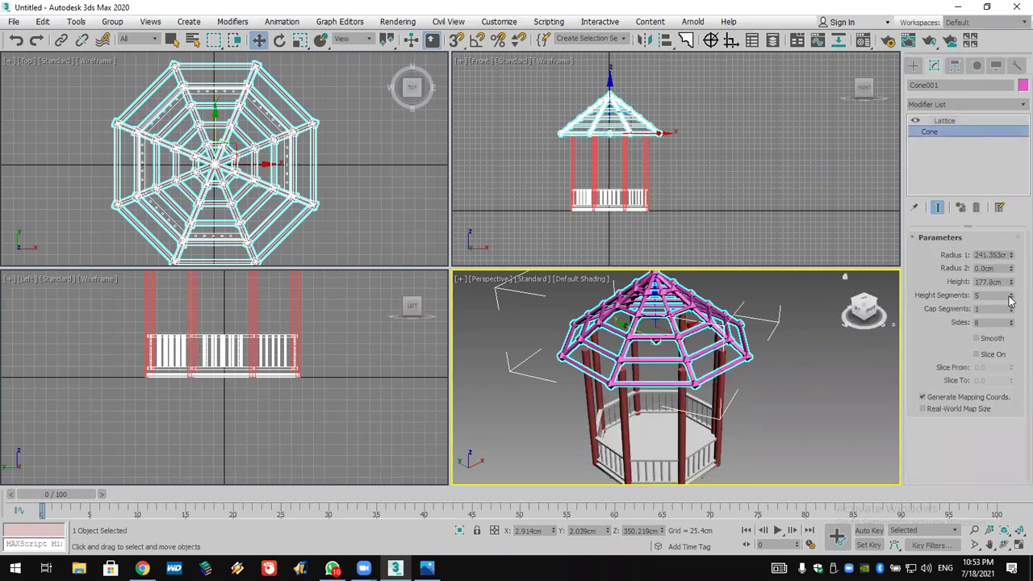
left_click_drag(1011, 300, 1012, 288)
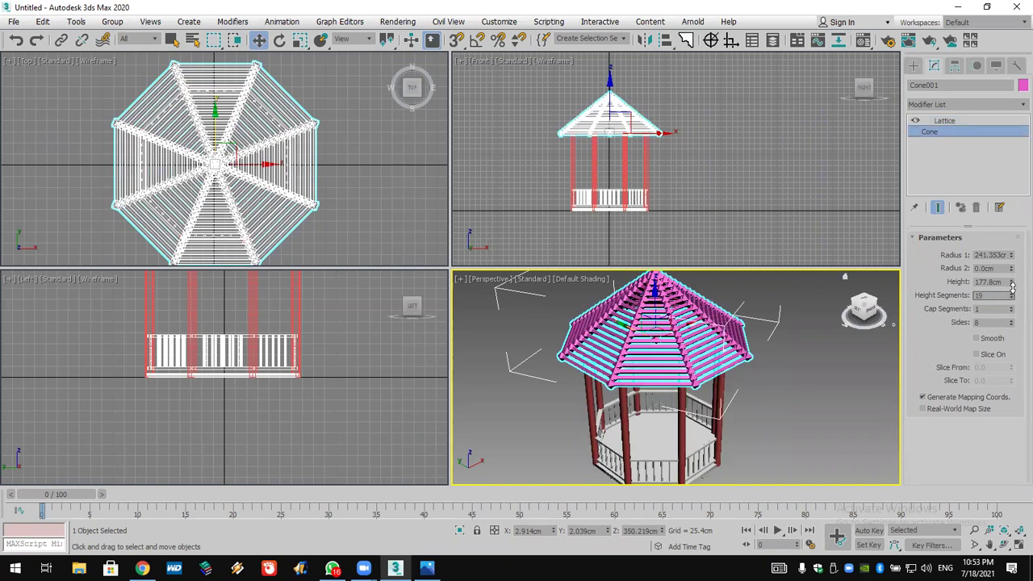
Scale-clone the lattice roof uniformly to about 52% as one copy and raise it to form an upper roof tier.
middle_click_drag(614, 152, 689, 163)
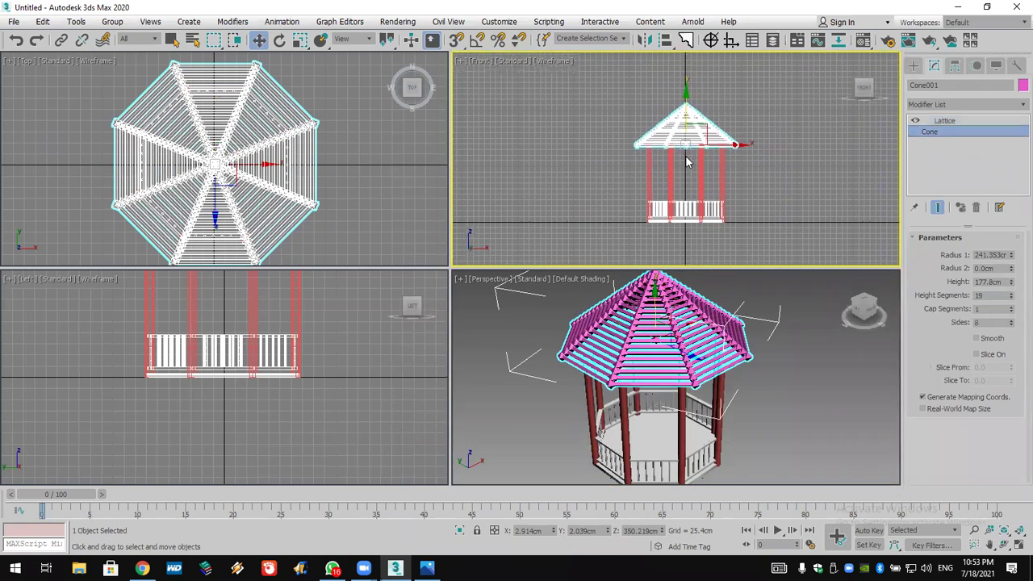
left_click(957, 121)
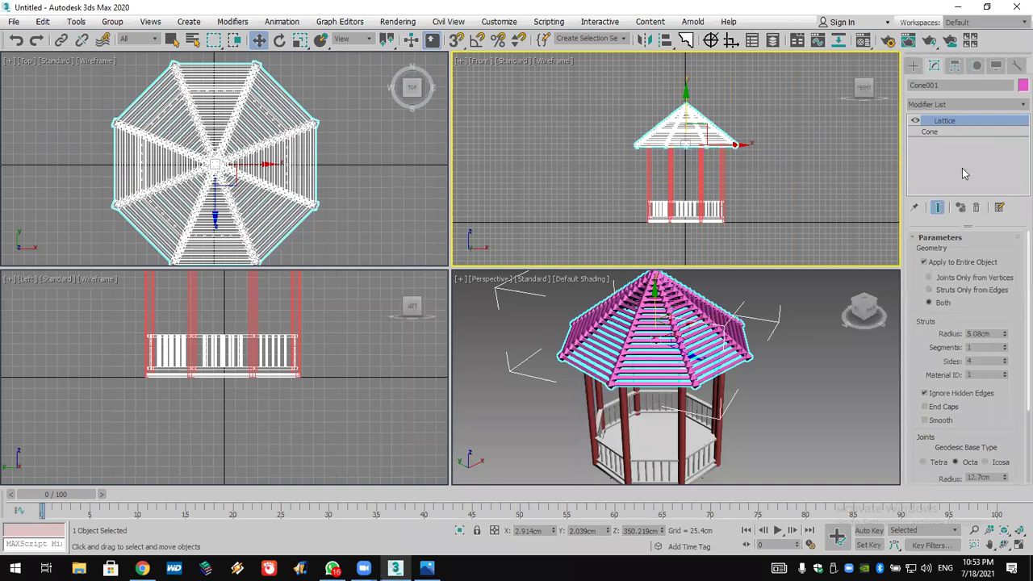
left_click(956, 122)
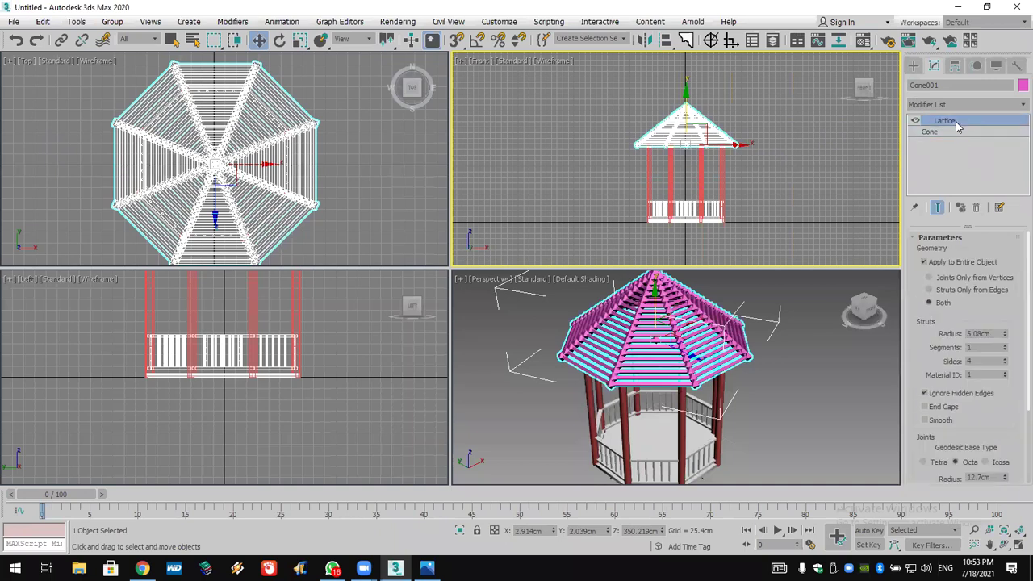
left_click(298, 40)
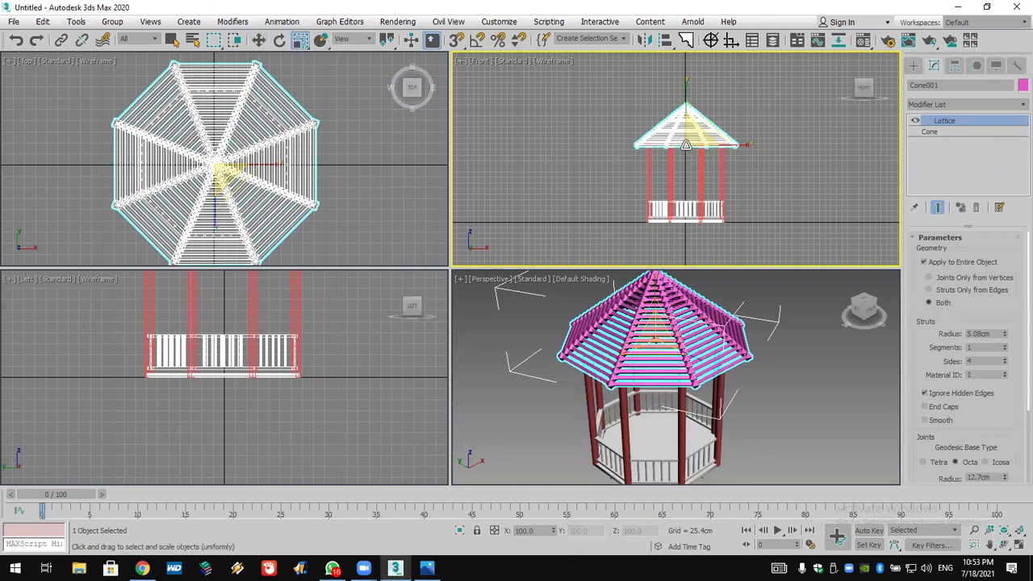
left_click_drag(688, 129, 687, 197, "shift")
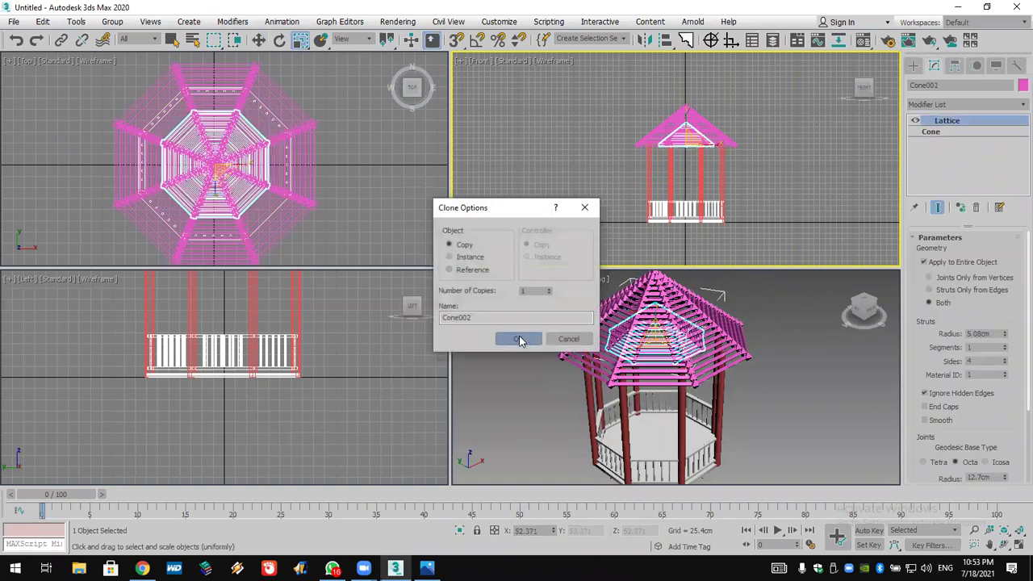
left_click(523, 337)
key("w")
left_click_drag(683, 102, 686, 76)
left_click(807, 357)
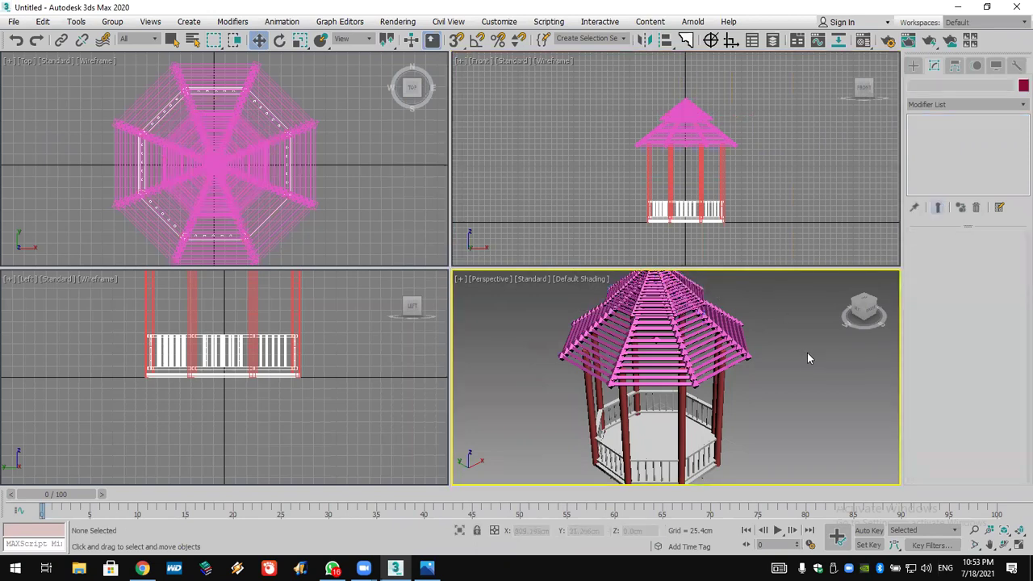
left_click(1004, 545)
left_click_drag(661, 403, 688, 402)
scroll(668, 401, "down", 3)
scroll(671, 402, "up", 6)
scroll(689, 402, "down", 4)
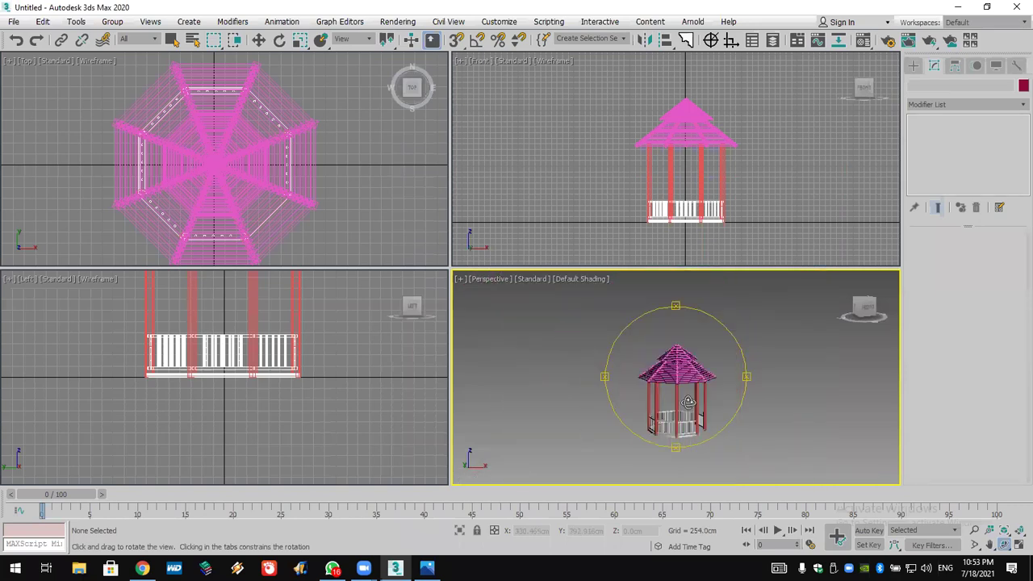
scroll(688, 402, "up", 2)
Merge all objects from the scene file 111.max into the scene, auto-renaming the duplicate object names.
left_click(13, 21)
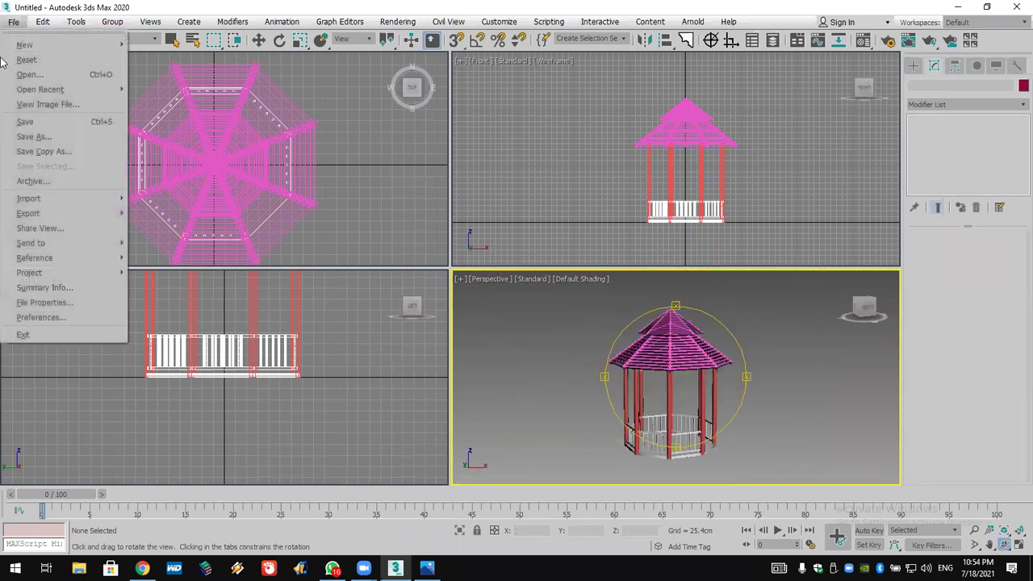
mouse_move(32, 201)
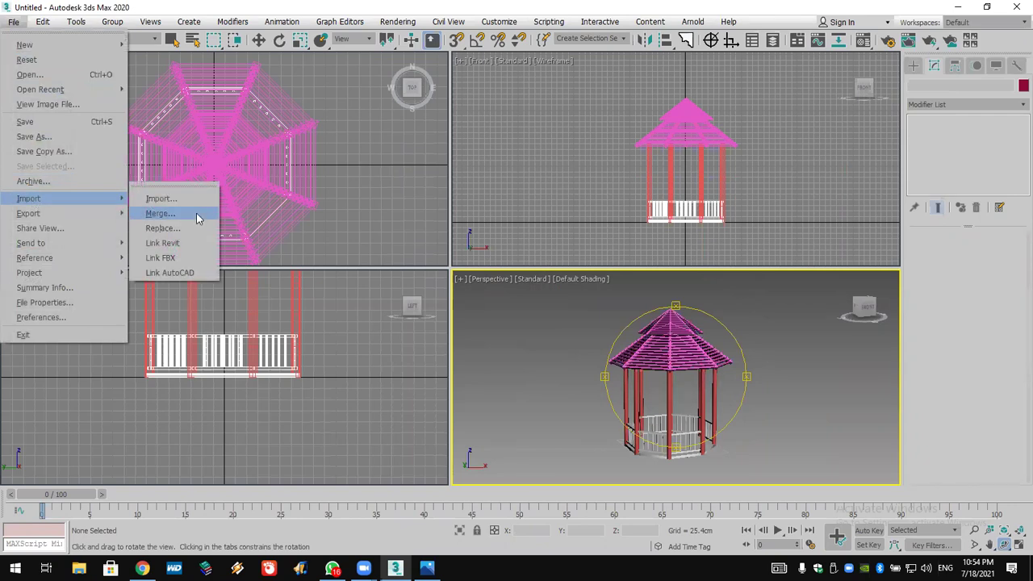
left_click(161, 214)
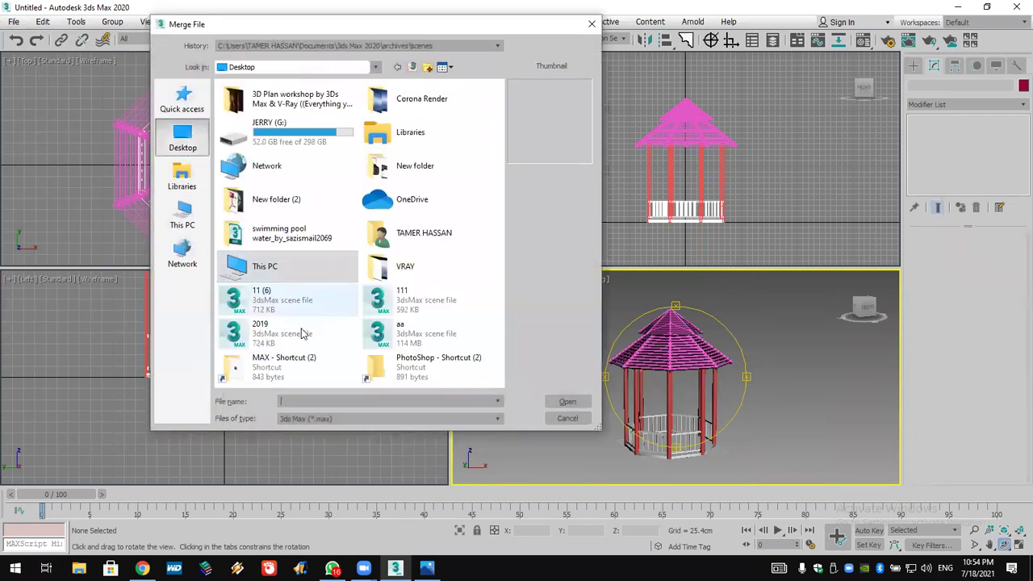
left_click(410, 300)
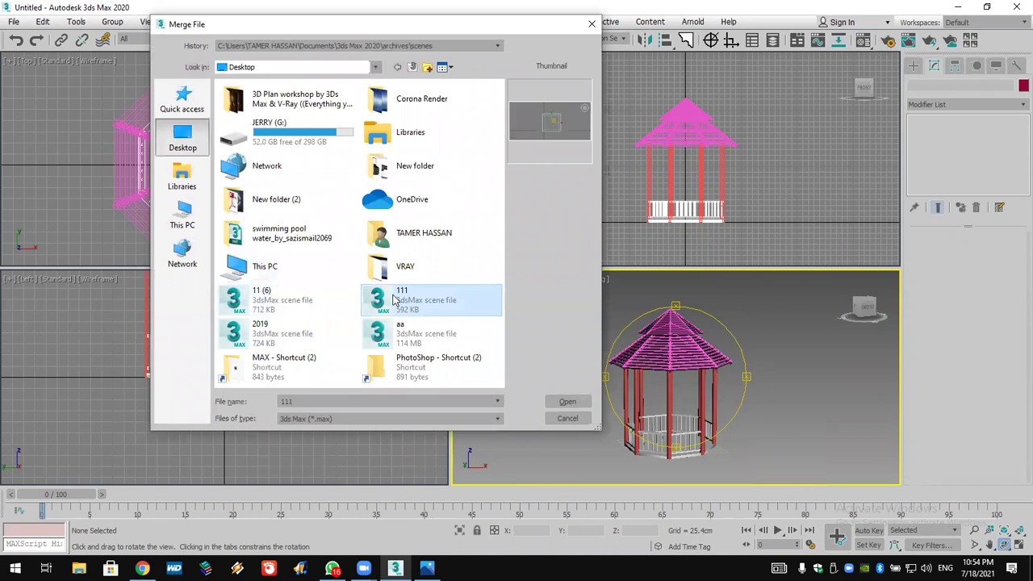
double_click(393, 300)
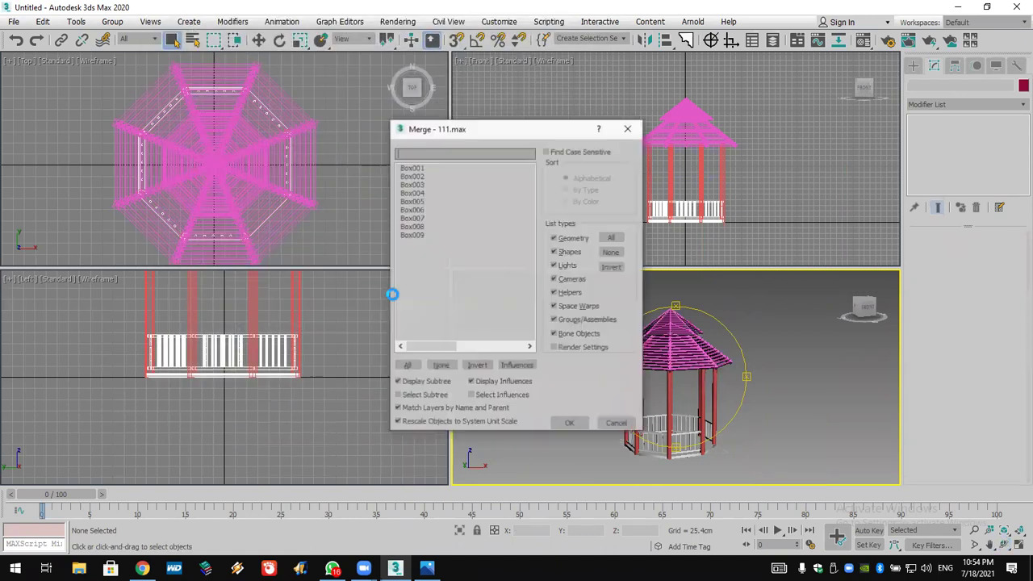
left_click(406, 364)
left_click(569, 424)
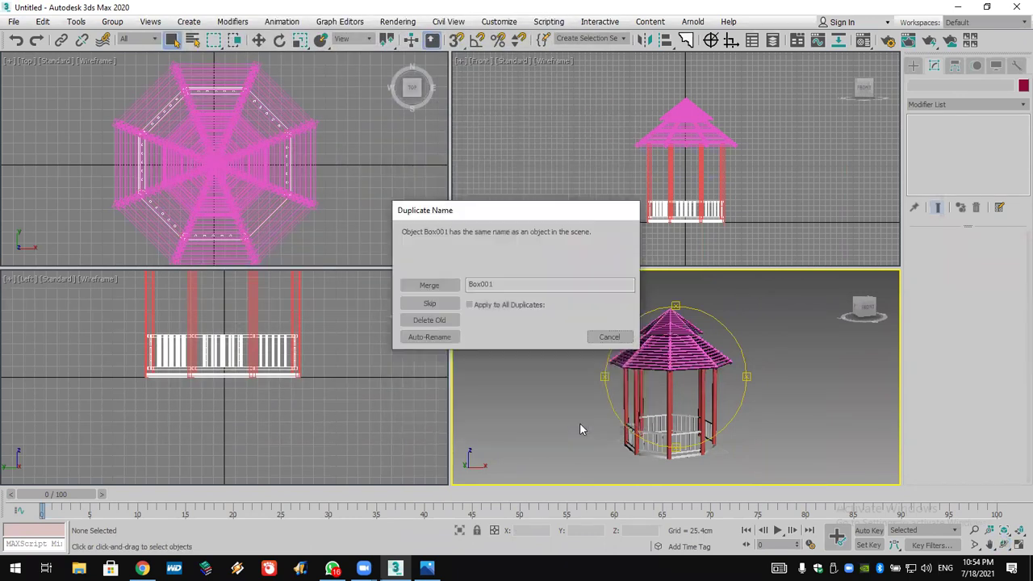
left_click_drag(444, 217, 355, 140)
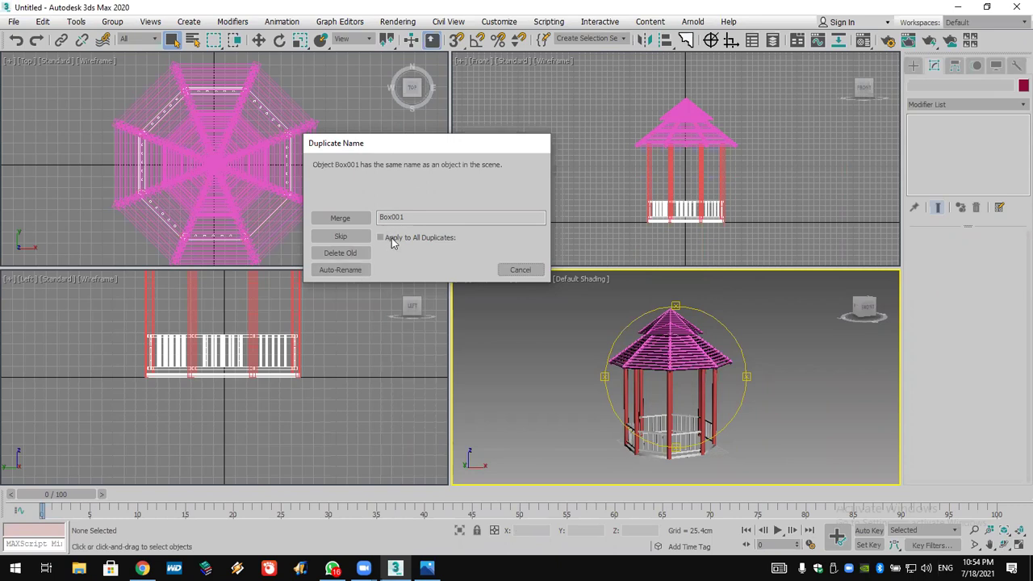
left_click(353, 271)
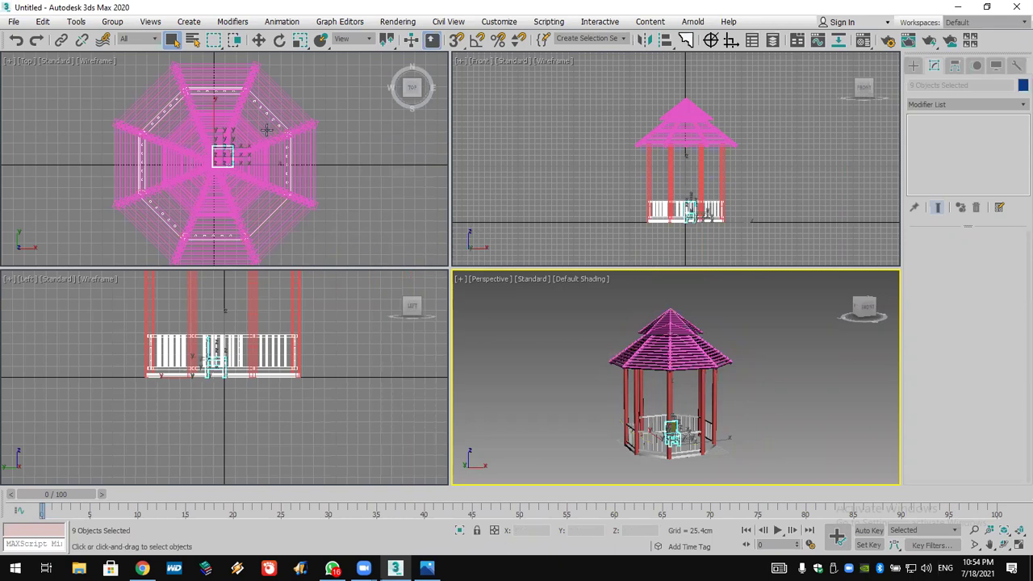
Group the merged chair parts under the default name and adjust the chair's height in the Front viewport to Z about 61.5 cm.
left_click(112, 21)
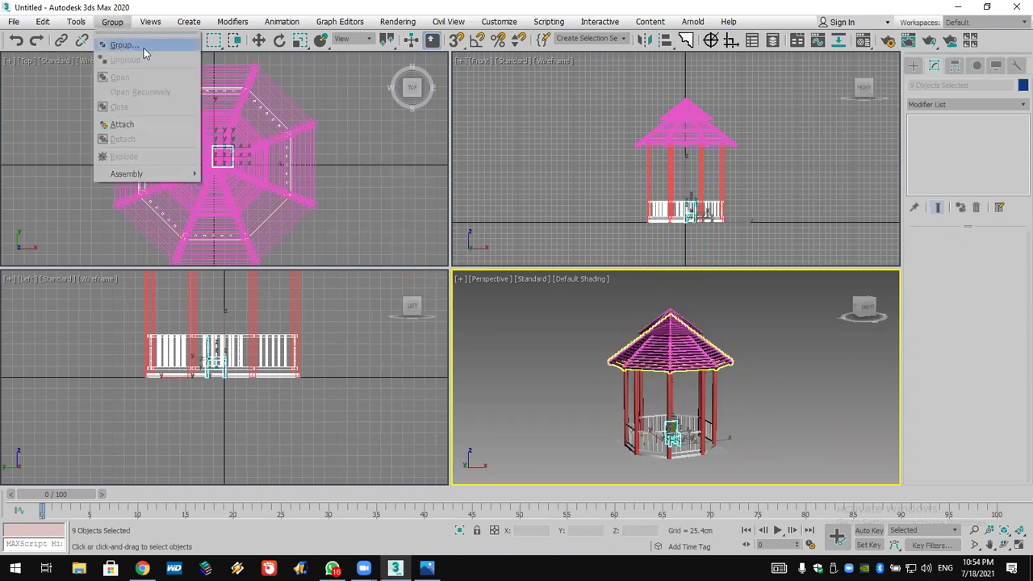
left_click(144, 47)
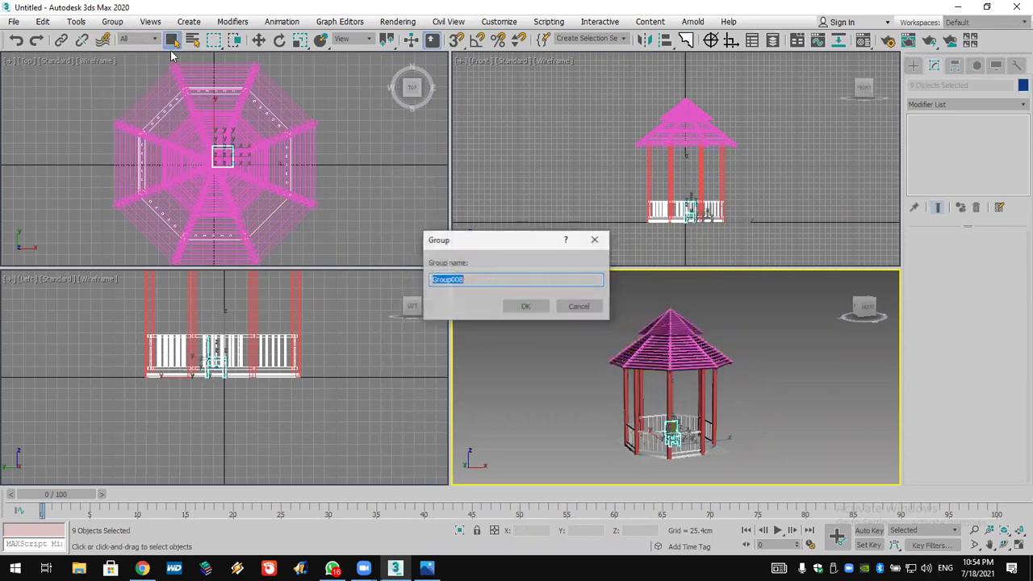
left_click(525, 307)
scroll(682, 211, "up", 3)
key("r")
key("w")
mouse_move(700, 178)
left_mouse_down()
mouse_move(695, 161)
mouse_move(694, 185)
left_mouse_up()
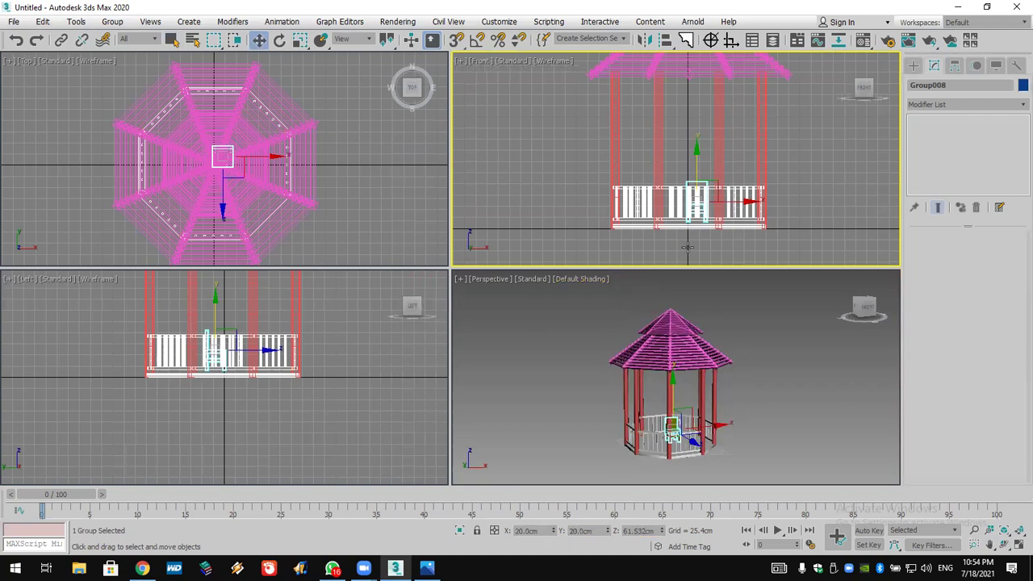
Move the chair along X to about 68 cm in the Top viewport and rotate it to about -14 degrees about Z.
middle_click(692, 461)
scroll(692, 461, "up", 5)
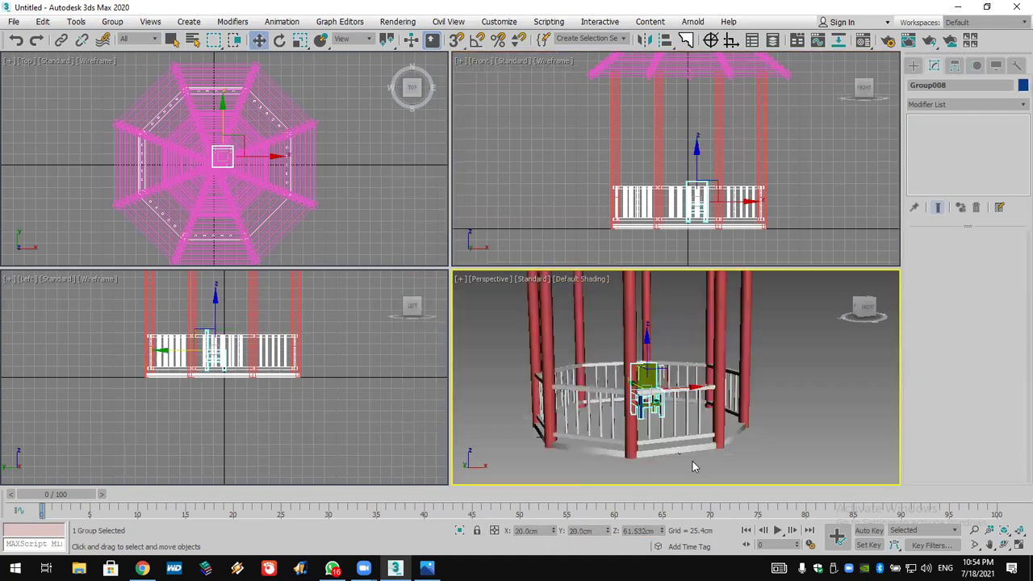
middle_click(211, 80)
scroll(218, 150, "up", 4)
left_click_drag(270, 161, 313, 165)
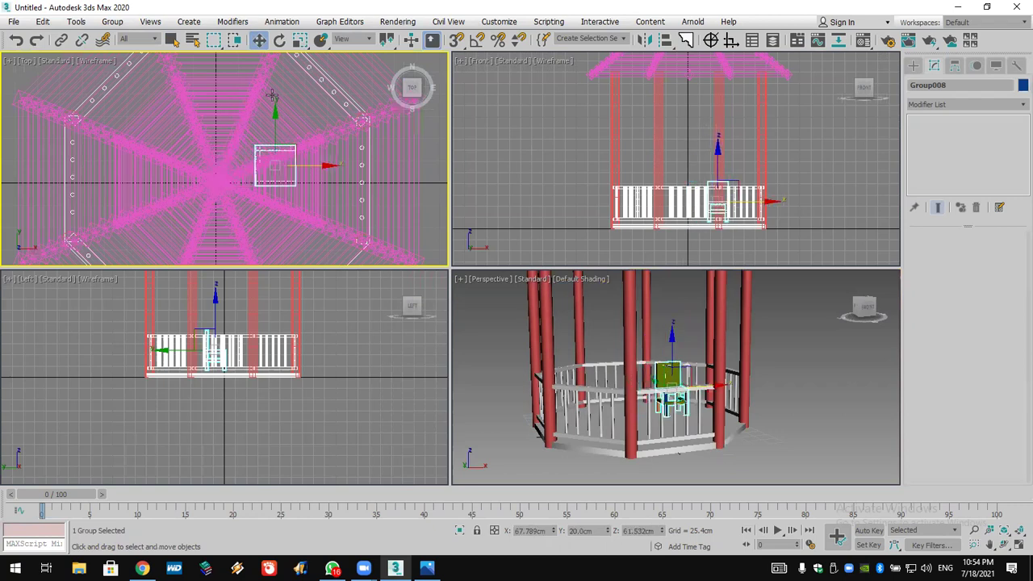
left_click(279, 40)
left_click_drag(304, 127, 315, 143)
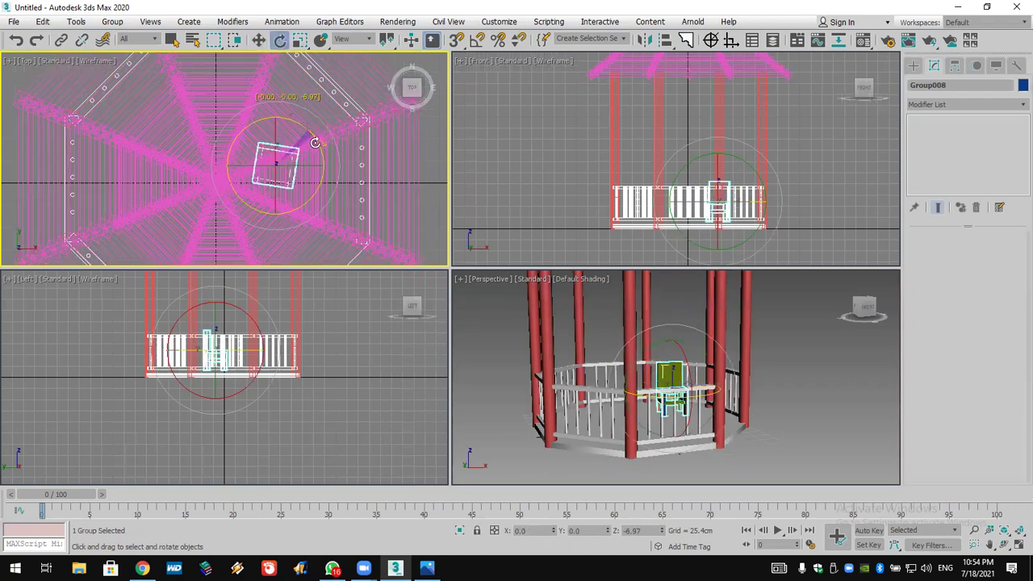
Clone the chair as one copy along X to about -9 cm in the Top viewport.
left_click(258, 40)
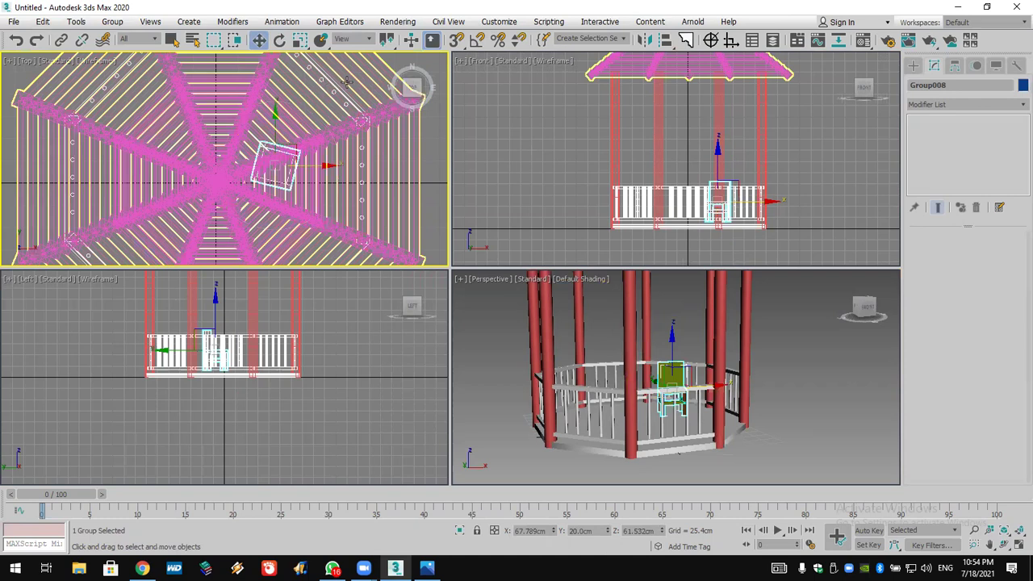
left_click_drag(291, 151, 223, 150, "shift")
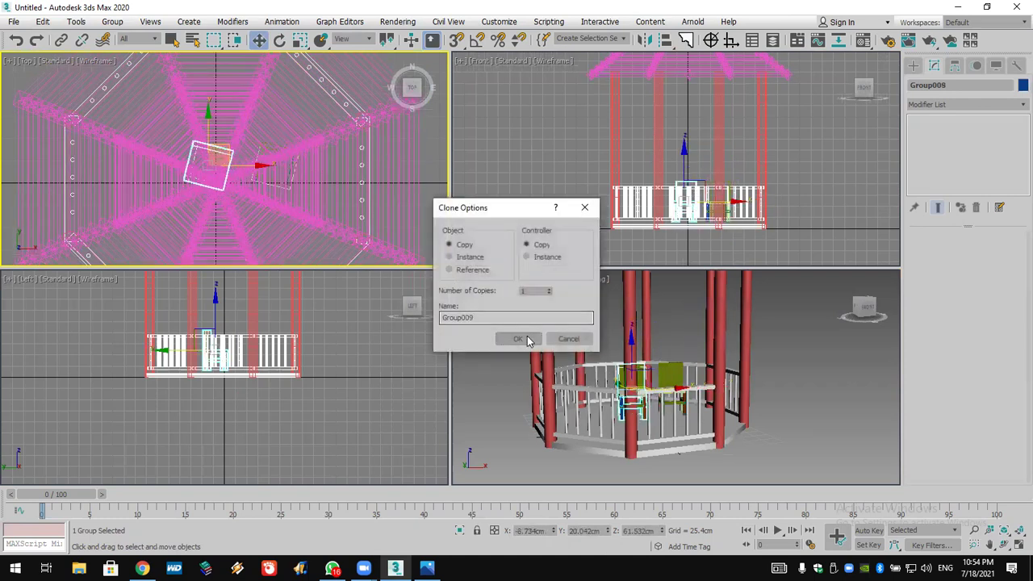
left_click(527, 339)
Rotate the copied chair by about 45 degrees about Z and move it to about X -43 cm, Y 8 cm.
left_click(279, 40)
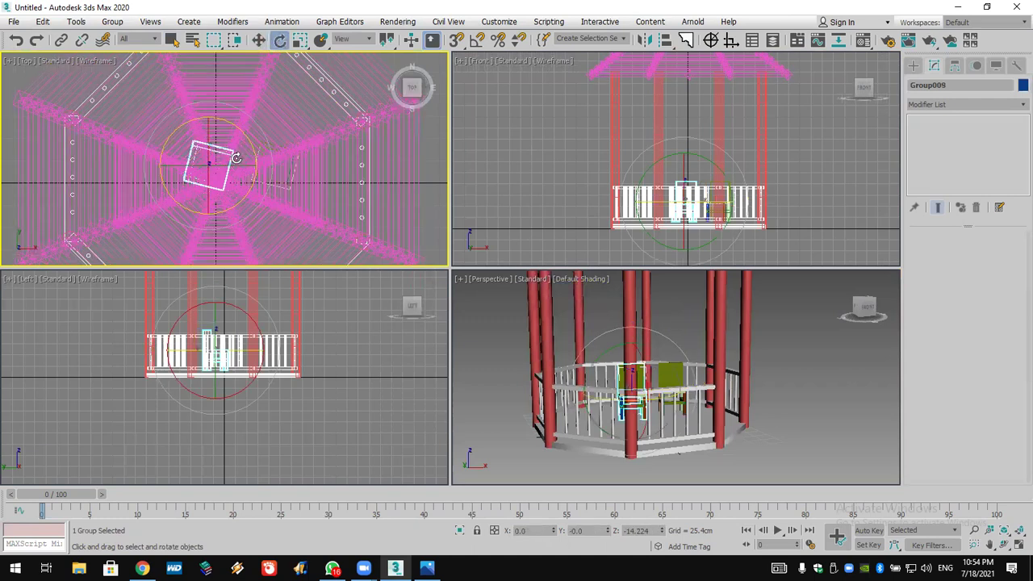
left_click_drag(245, 135, 278, 135)
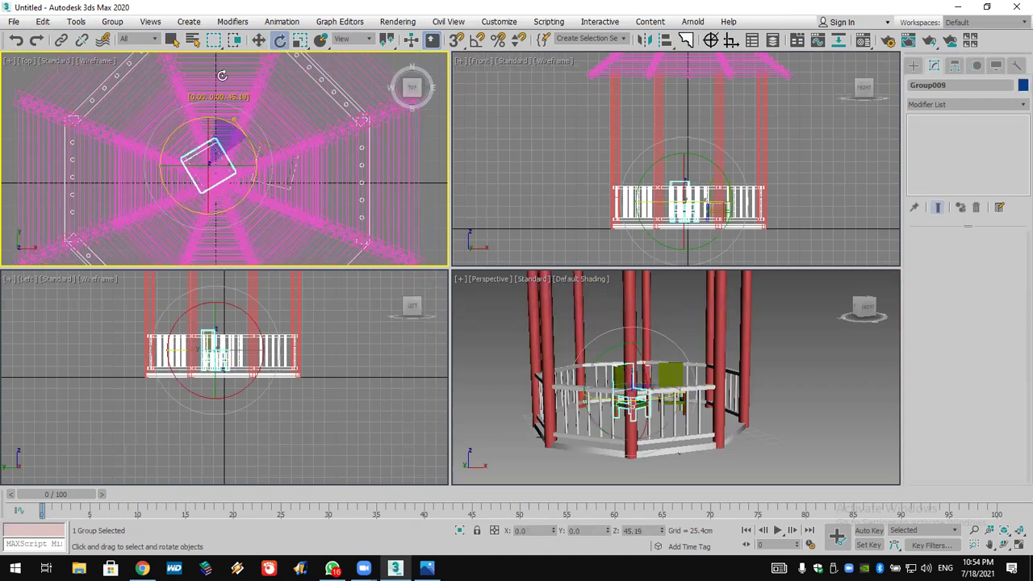
left_click(258, 39)
left_click_drag(232, 150, 196, 160)
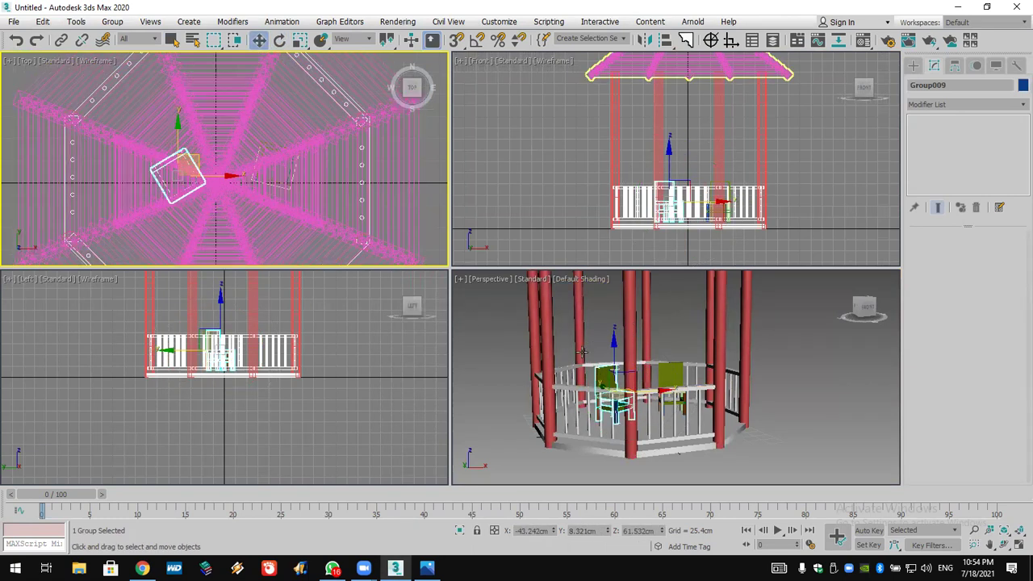
Select both chairs and move them together along Y, away from the gazebo's centre, in the Top viewport.
left_click(1004, 545)
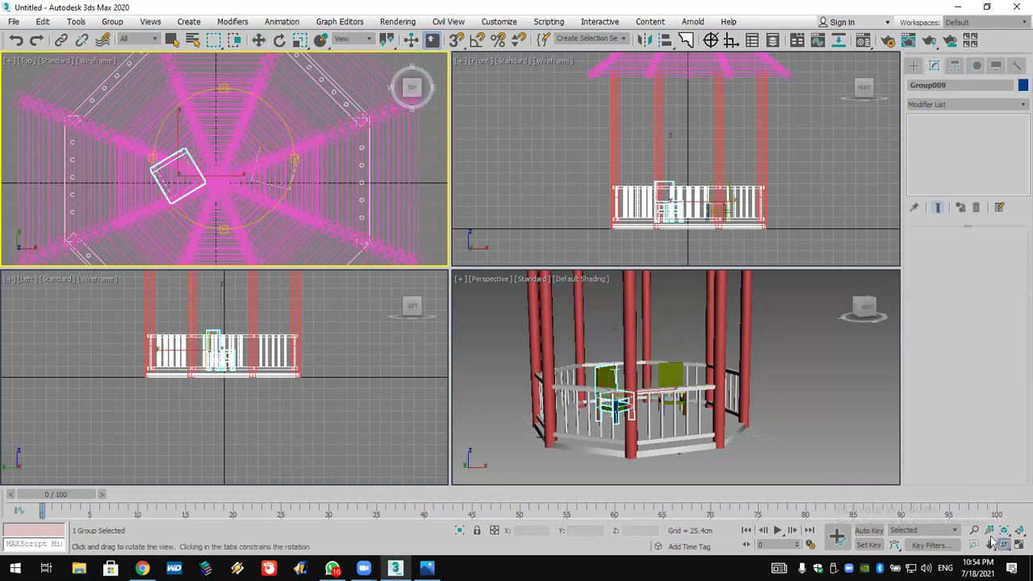
left_click_drag(686, 372, 597, 376)
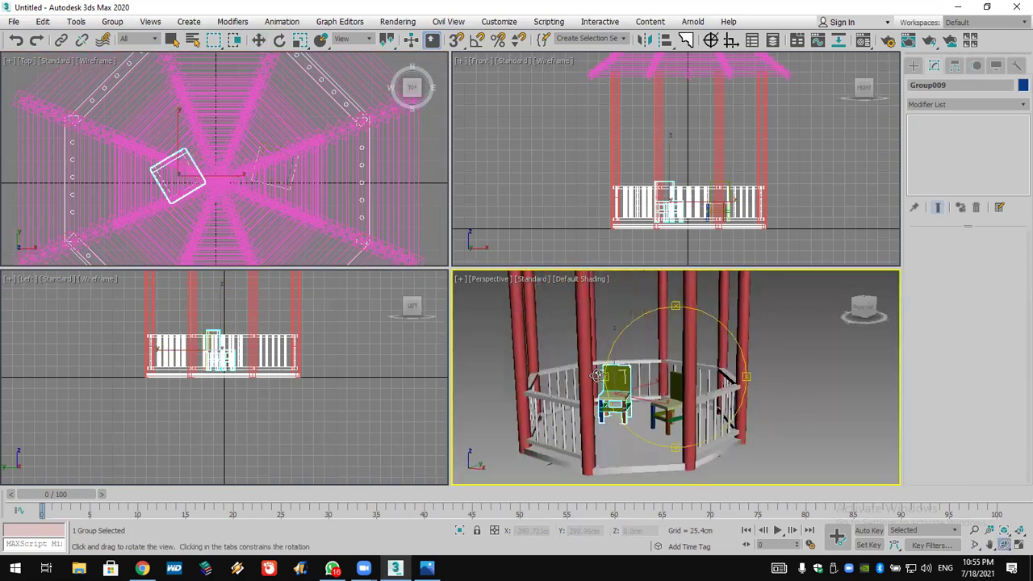
right_click(284, 209)
left_click_drag(172, 192, 270, 183)
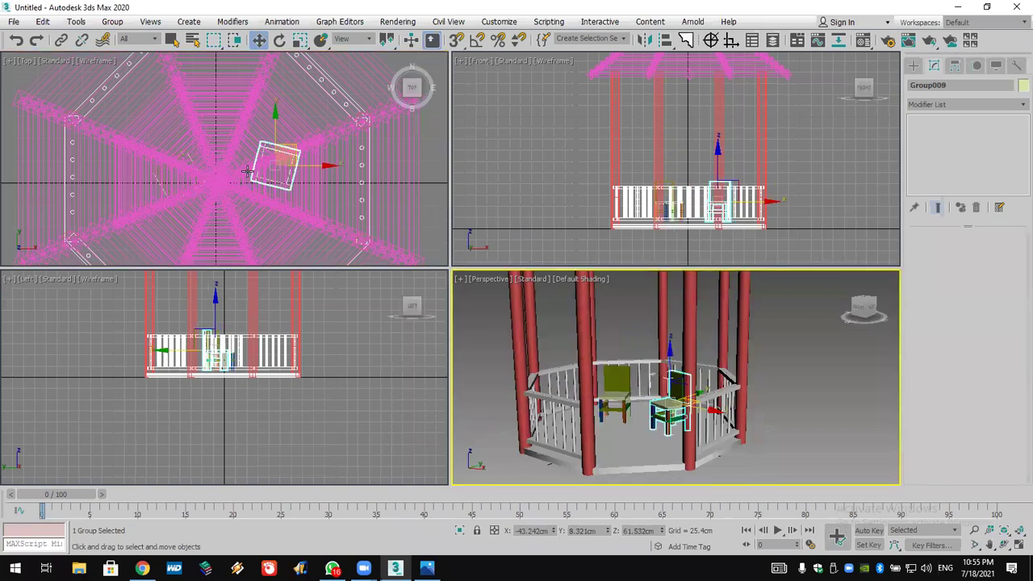
left_click(620, 380, "ctrl")
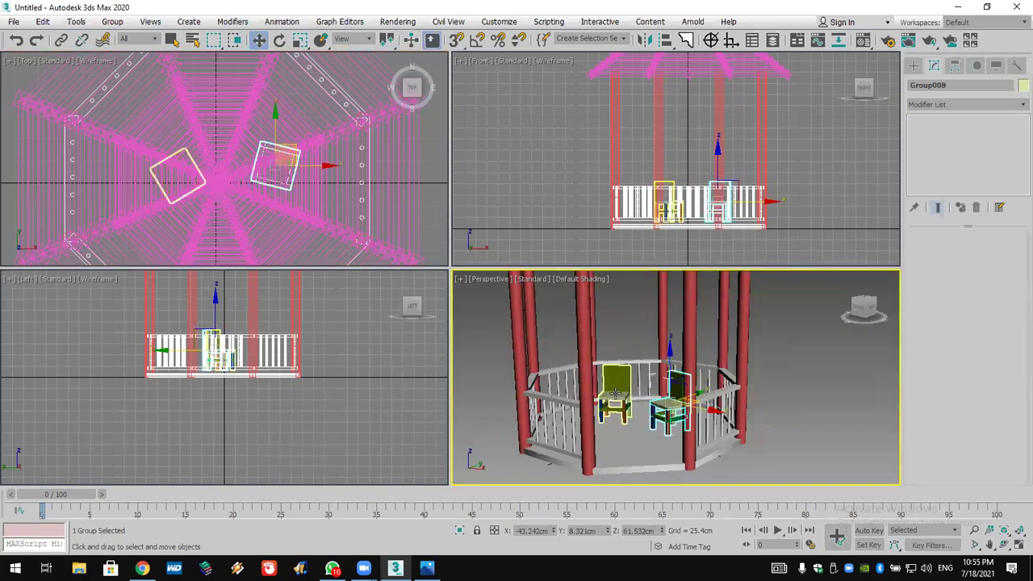
right_click(216, 157)
left_click_drag(284, 127, 273, 96)
Create an eight-sided cone table in front of the chairs with Radius 1 about 23 cm, Radius 2 about 54 cm and height about 41 cm.
right_click(702, 459)
left_click(912, 66)
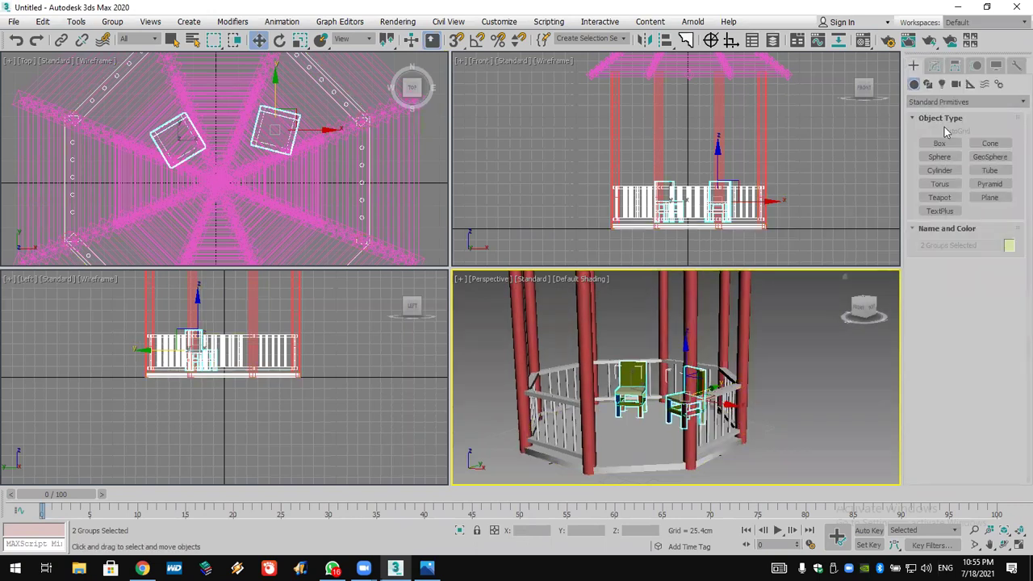
left_click(990, 143)
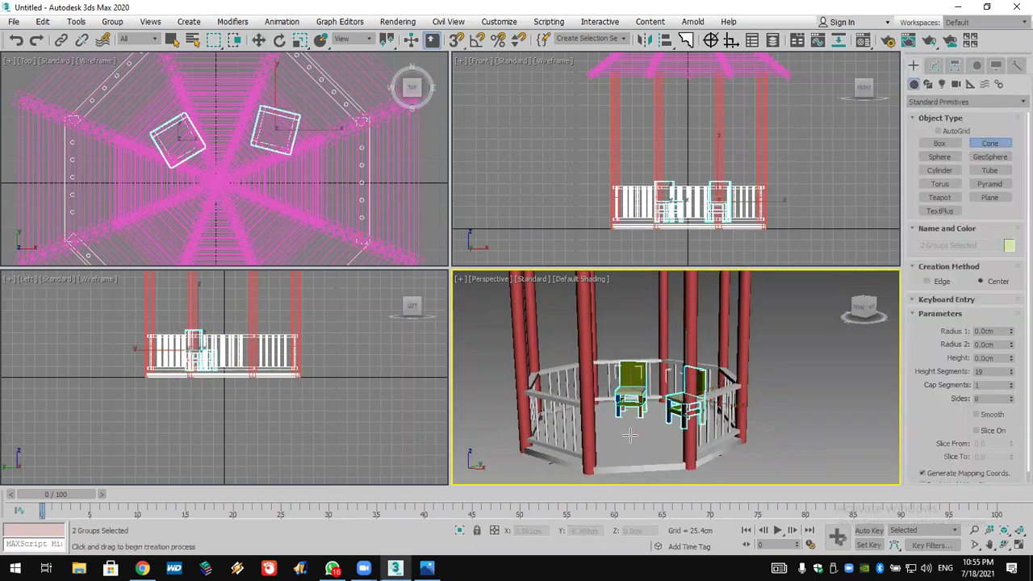
left_click_drag(629, 436, 639, 440)
left_click(627, 409)
left_click(621, 410)
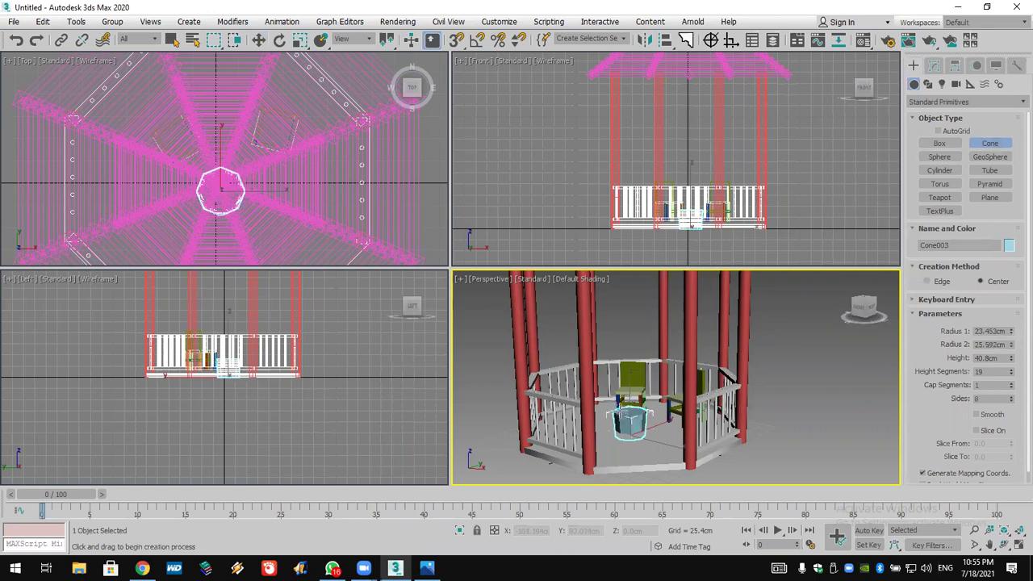
left_click(617, 396)
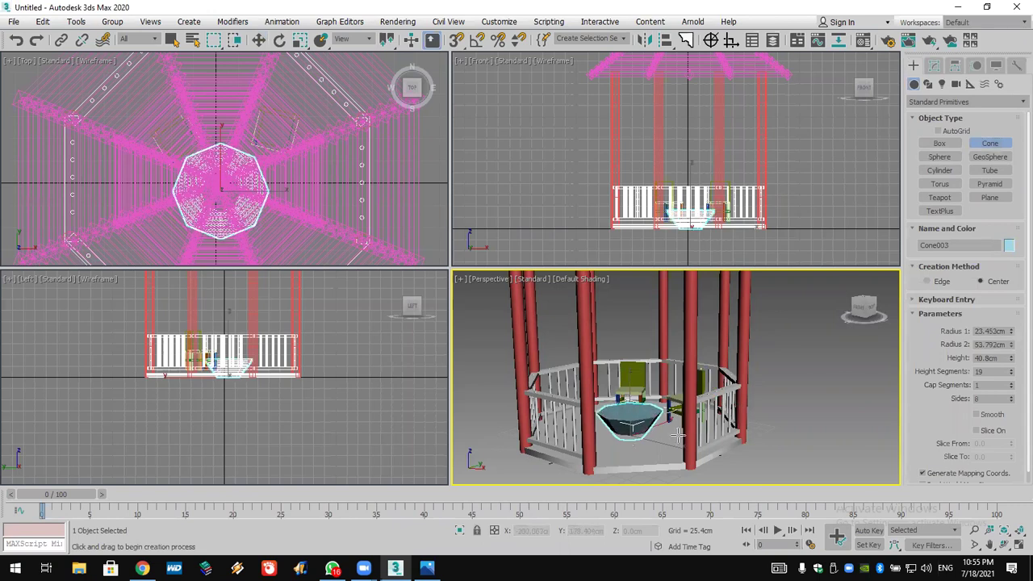
Create a teapot with a radius of about 7 cm on the tabletop, using AutoGrid to align it to the surface.
left_click(1018, 544)
middle_click_drag(468, 369, 562, 373)
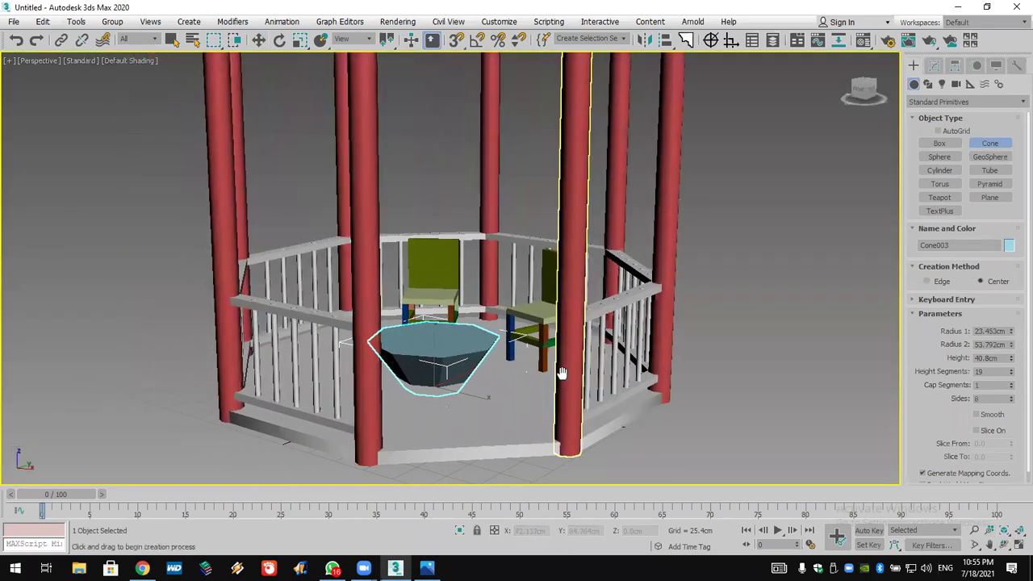
left_click(939, 198)
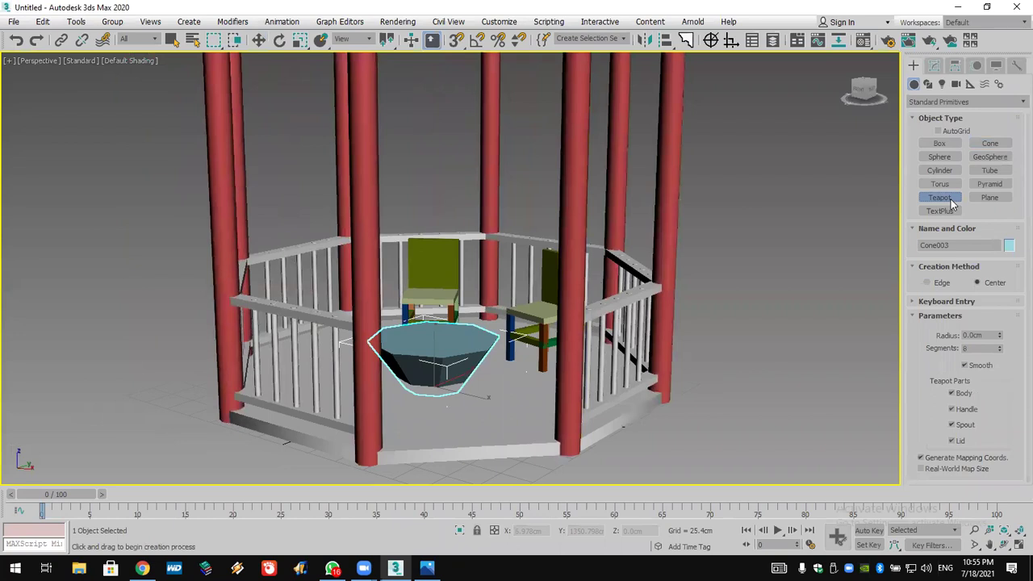
left_click_drag(436, 342, 436, 324)
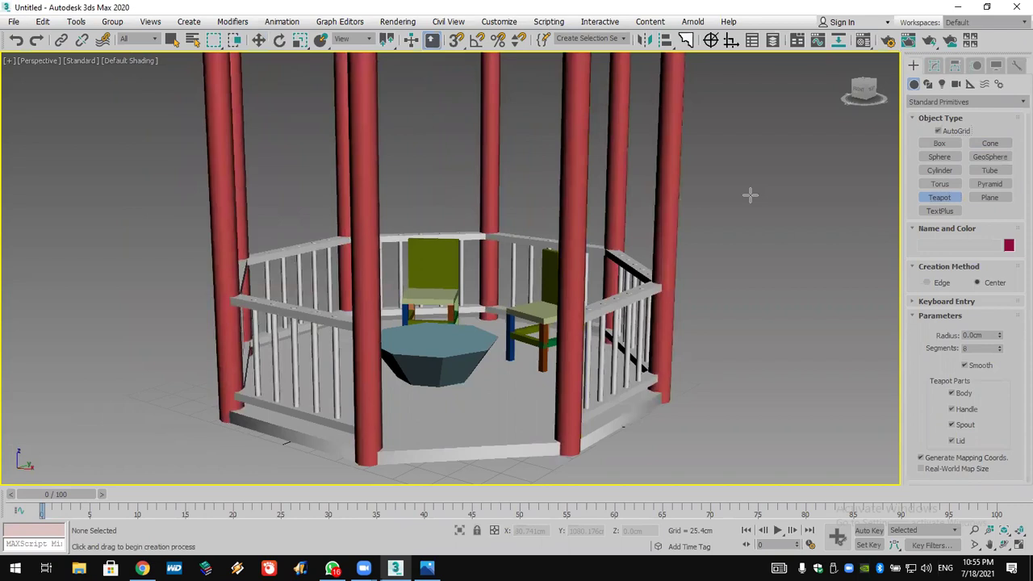
left_click_drag(429, 336, 429, 342)
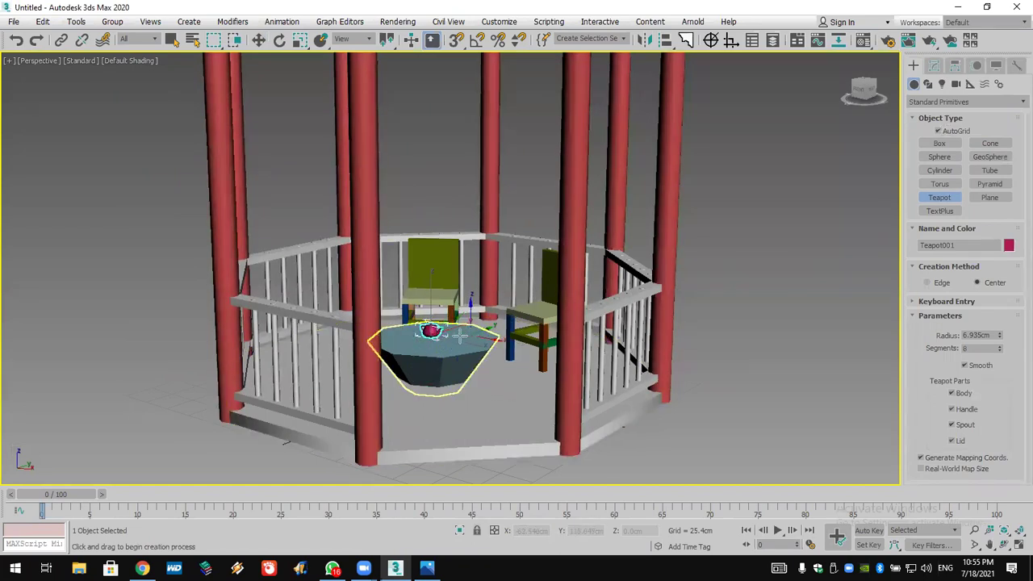
Create a flat eight-sided ground cylinder around the gazebo with AutoGrid off, radius about 5795 cm, and set its height to 1 cm.
scroll(591, 323, "down", 10)
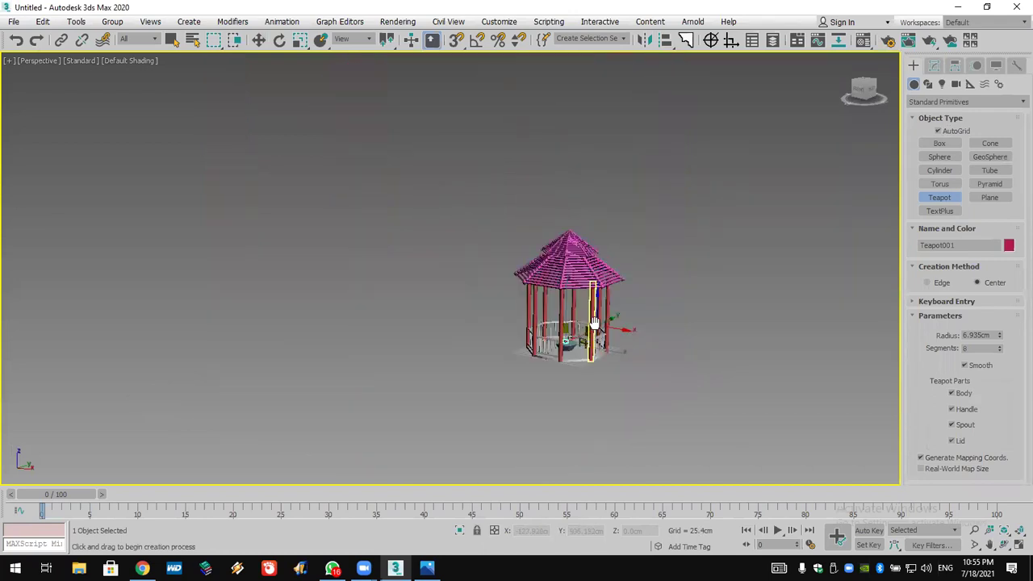
scroll(594, 323, "up", 5)
key("alt+w")
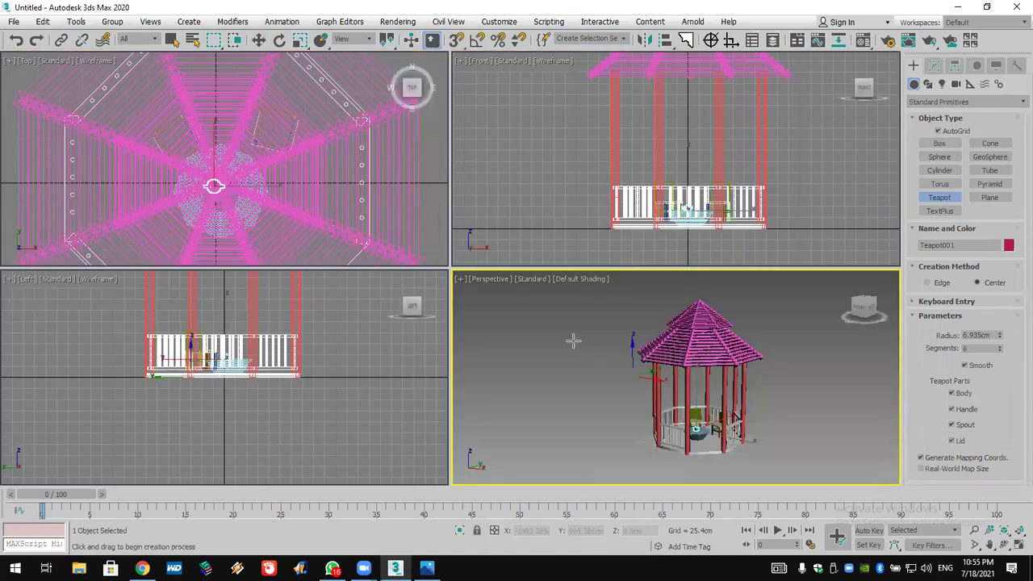
scroll(231, 184, "down", 10)
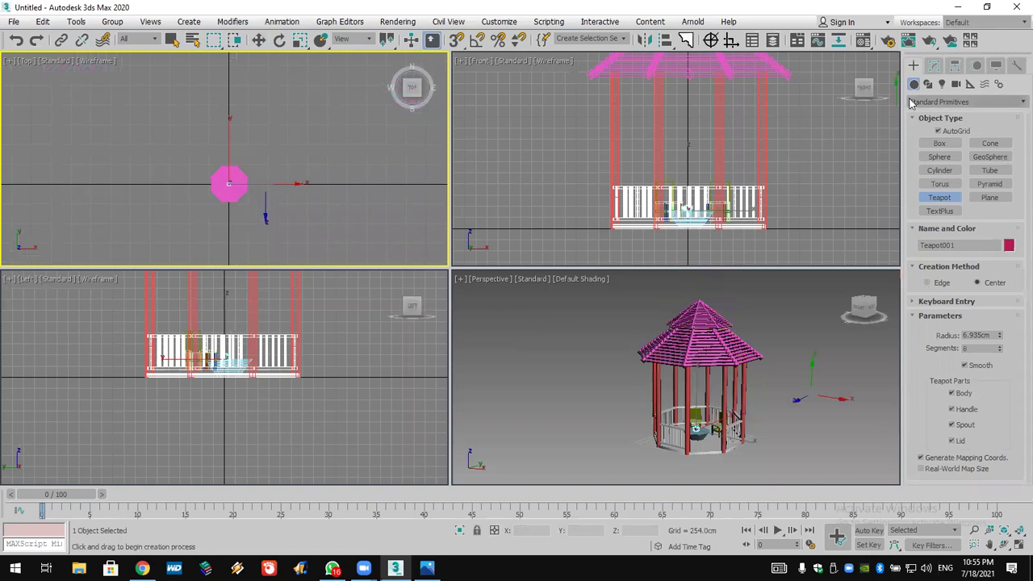
left_click(940, 120)
left_click(944, 120)
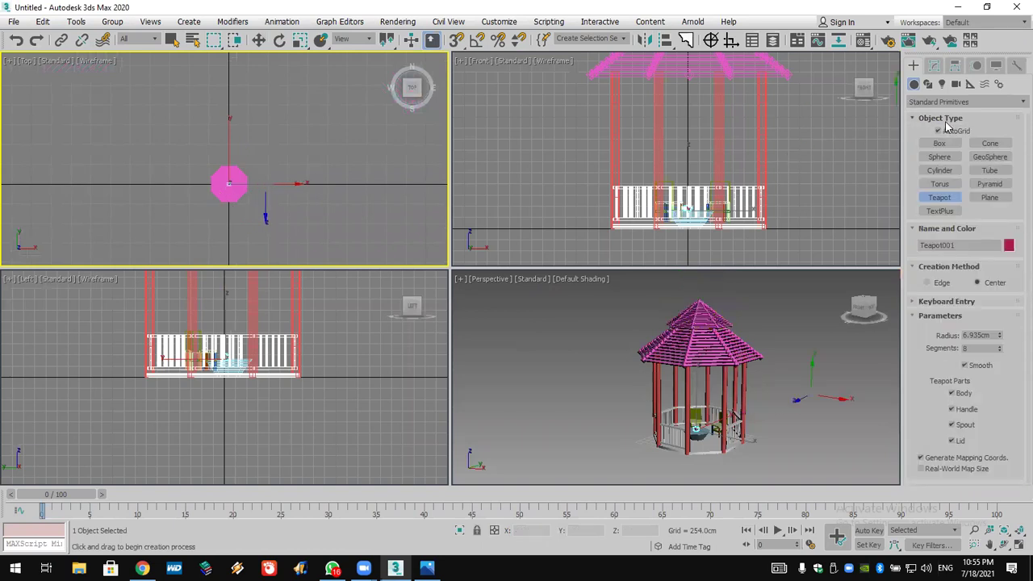
left_click(941, 170)
left_click_drag(242, 200, 762, 454)
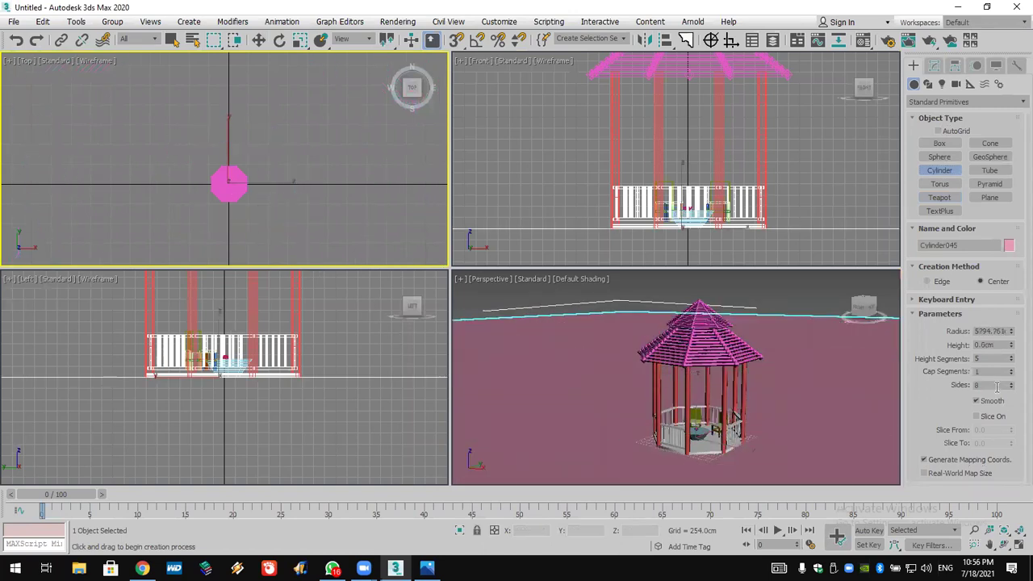
left_click_drag(994, 345, 949, 345)
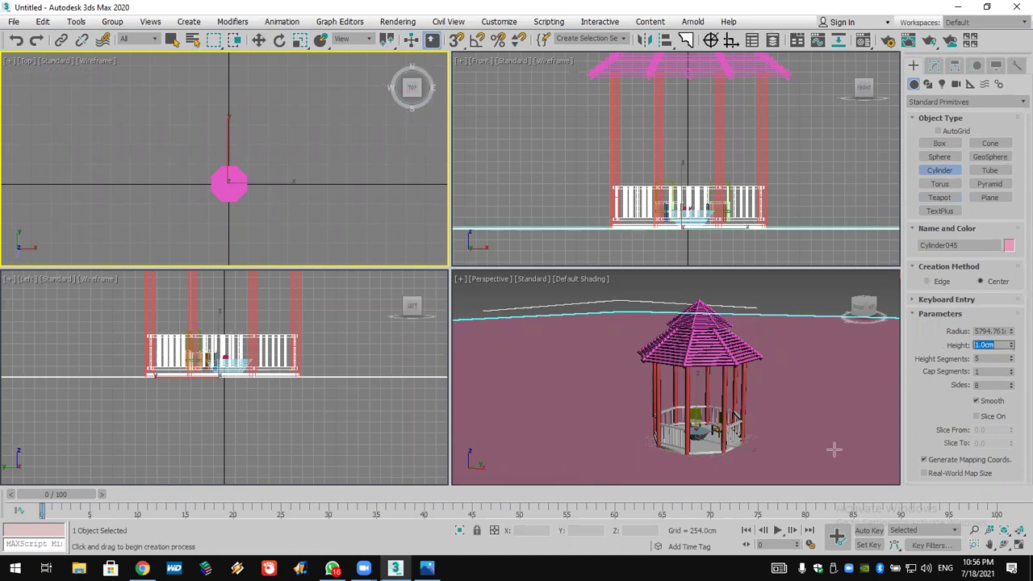
Place four AEC Extended Banyan tree foliage objects around the gazebo in the Top viewport.
left_click(1004, 545)
left_click_drag(726, 402, 691, 392)
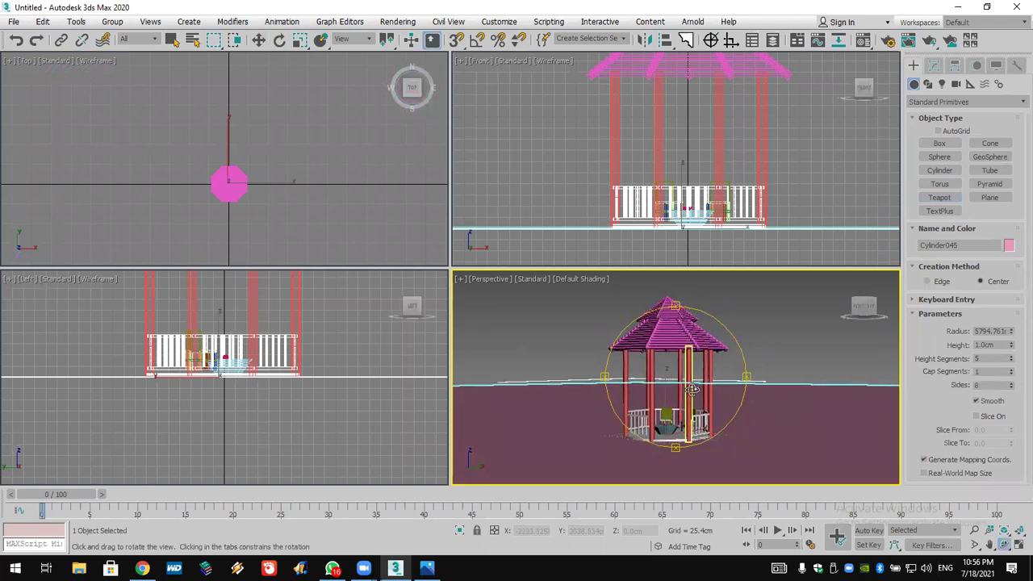
left_click(952, 102)
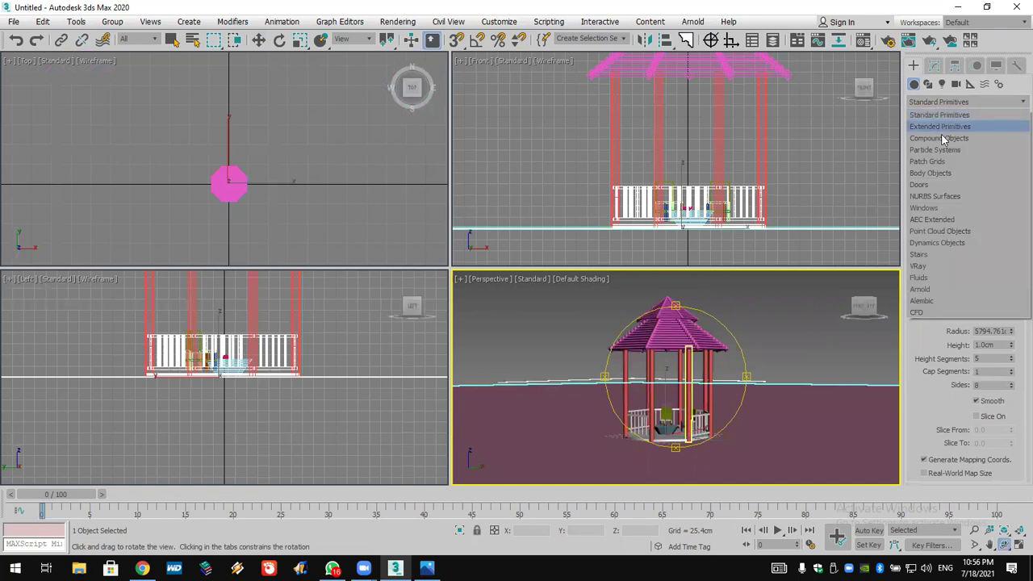
left_click(965, 221)
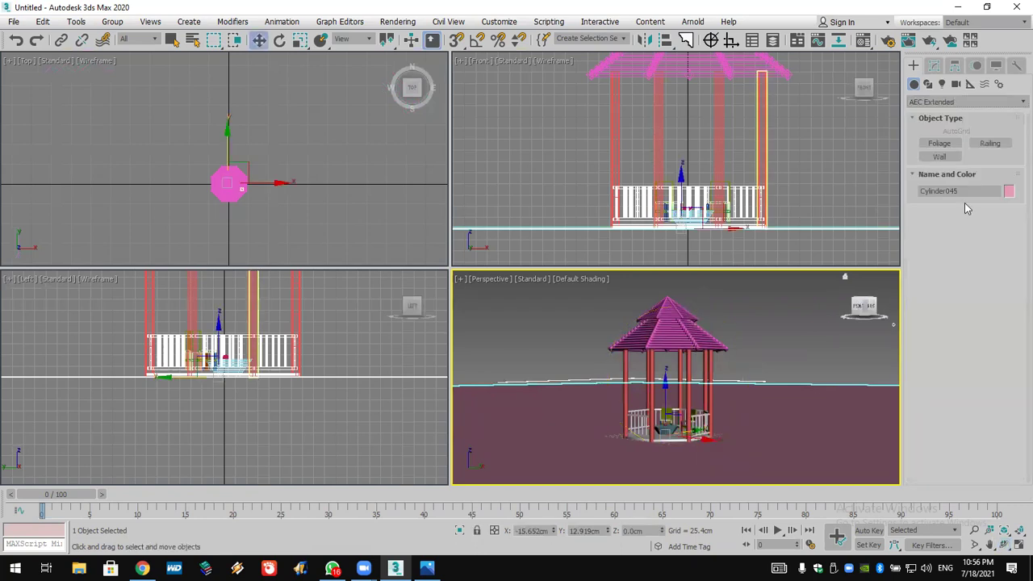
left_click(940, 144)
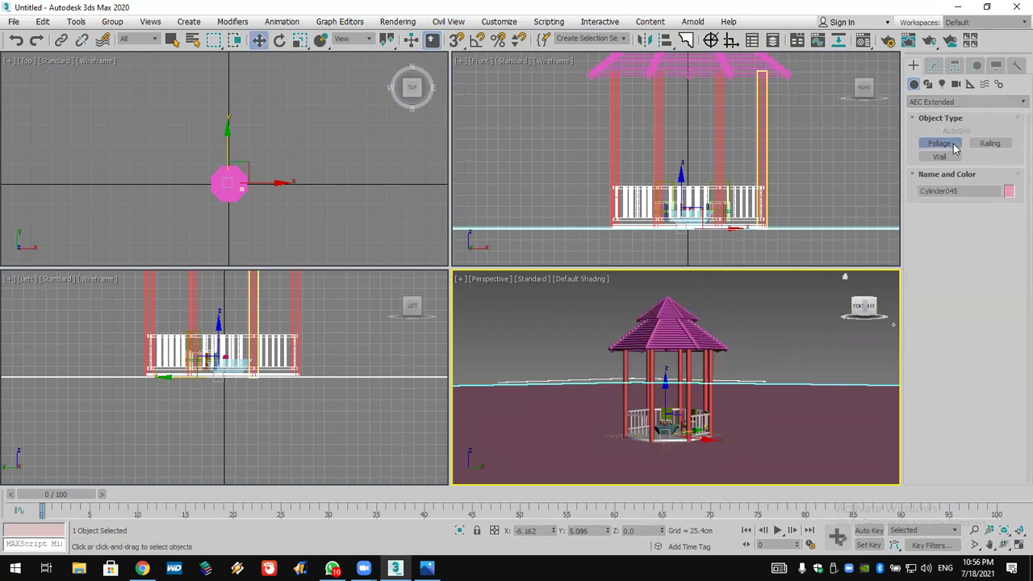
left_click(80, 119)
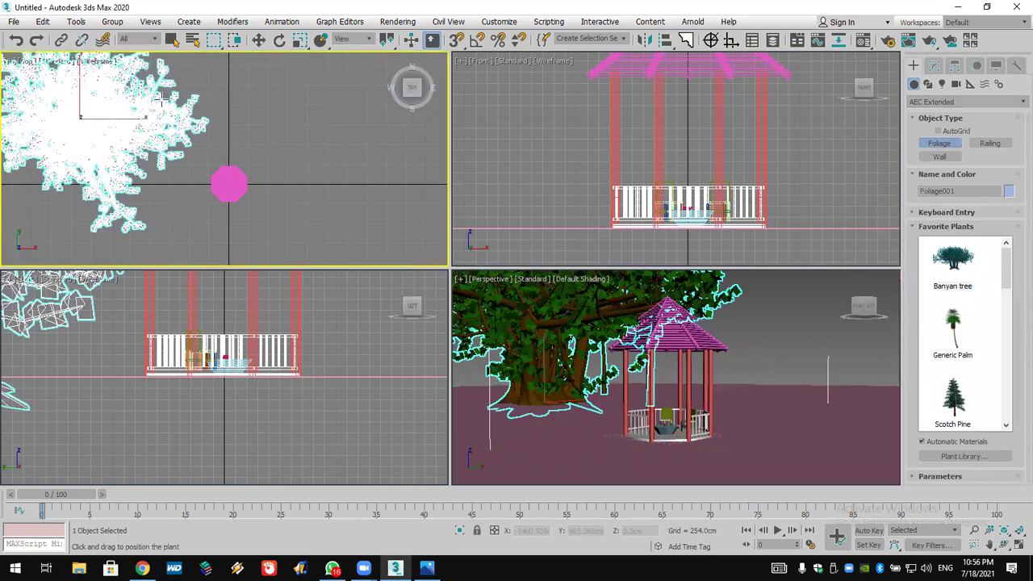
left_click(281, 97)
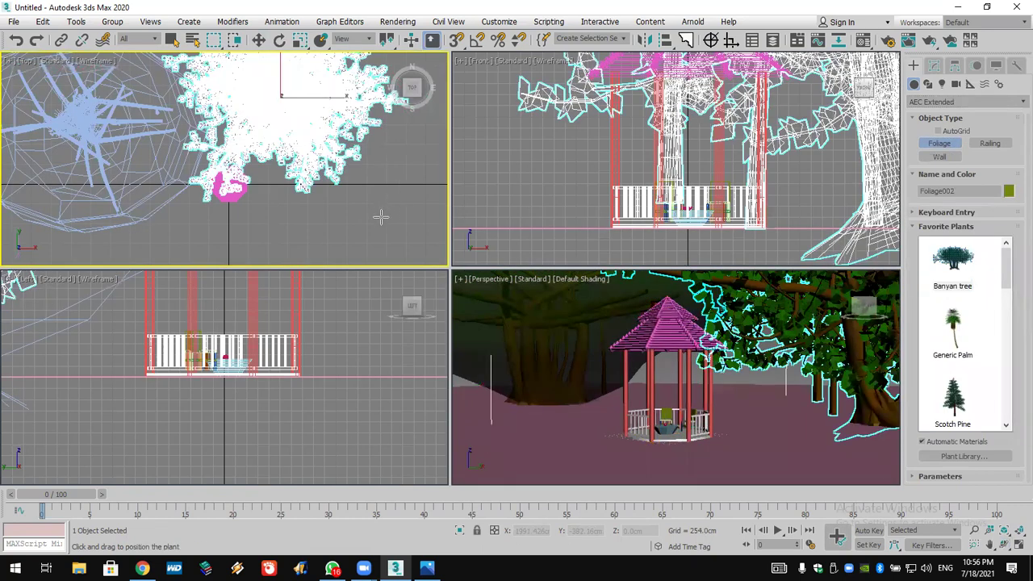
left_click(417, 239)
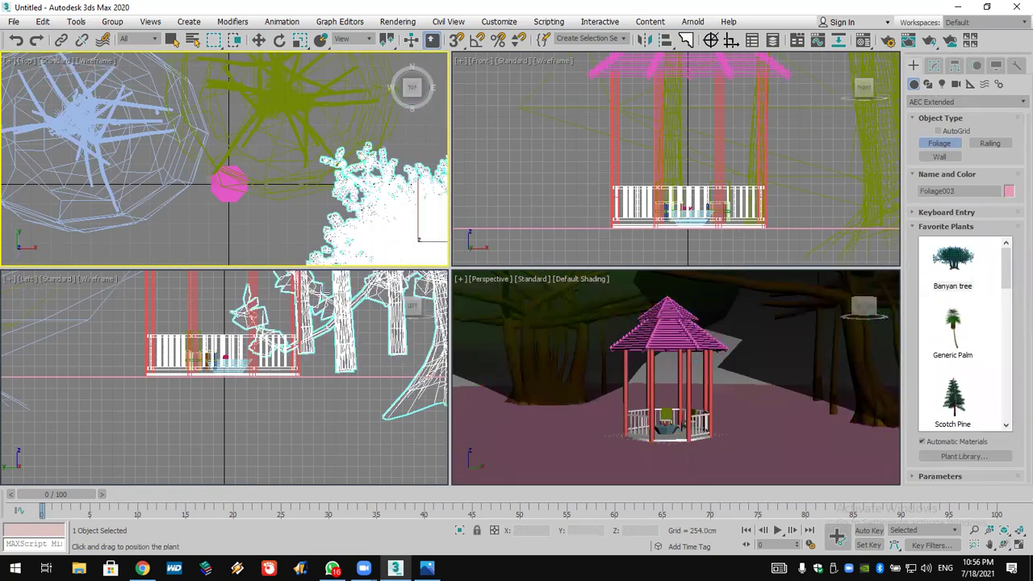
left_click(36, 245)
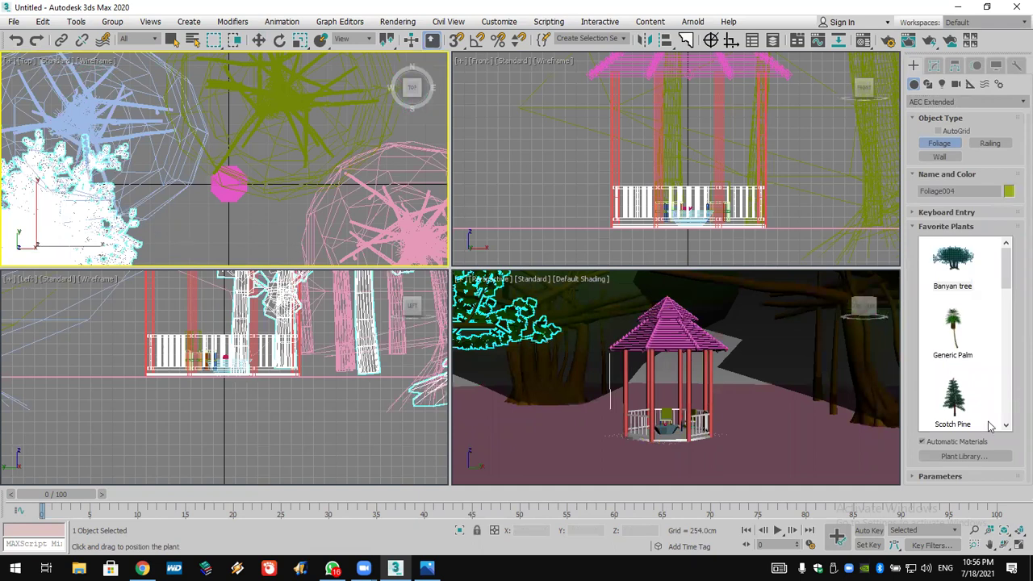
Examine the furnished gazebo and its surrounding trees from different angles and distances in the Perspective viewport.
left_click(1003, 544)
left_click_drag(731, 395, 743, 391)
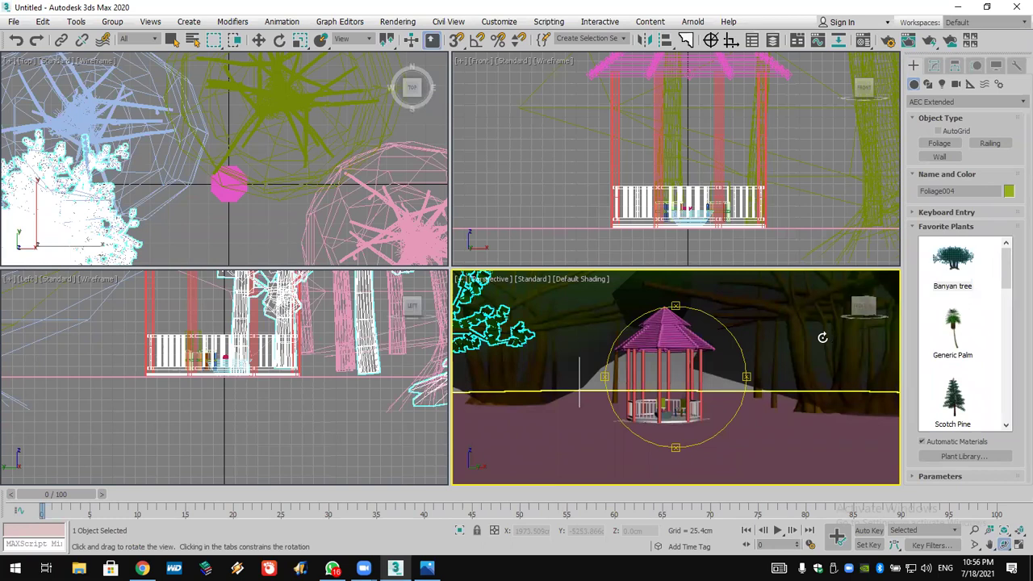
left_click_drag(718, 354, 713, 357)
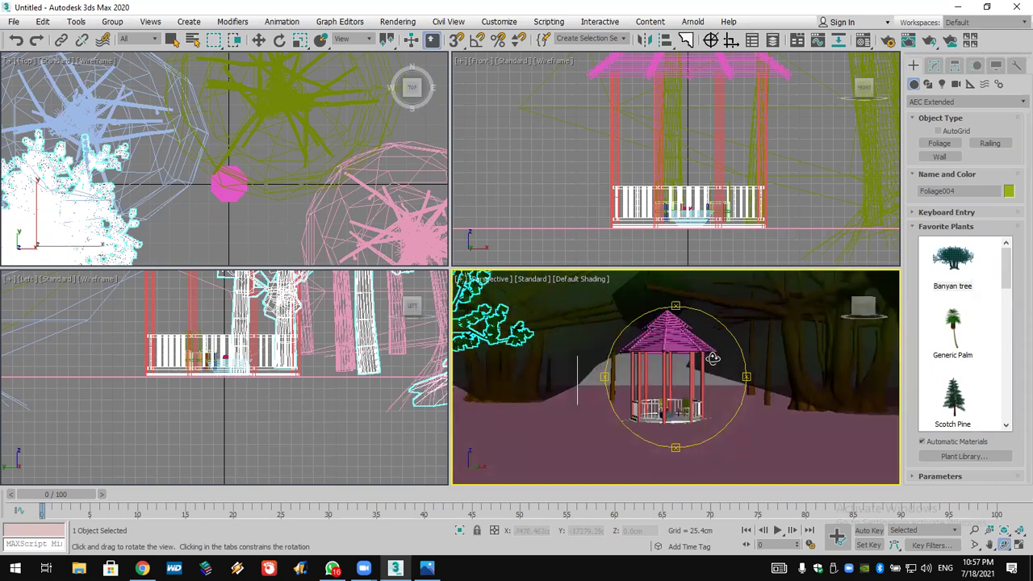
scroll(695, 372, "up", 5)
scroll(696, 372, "down", 4)
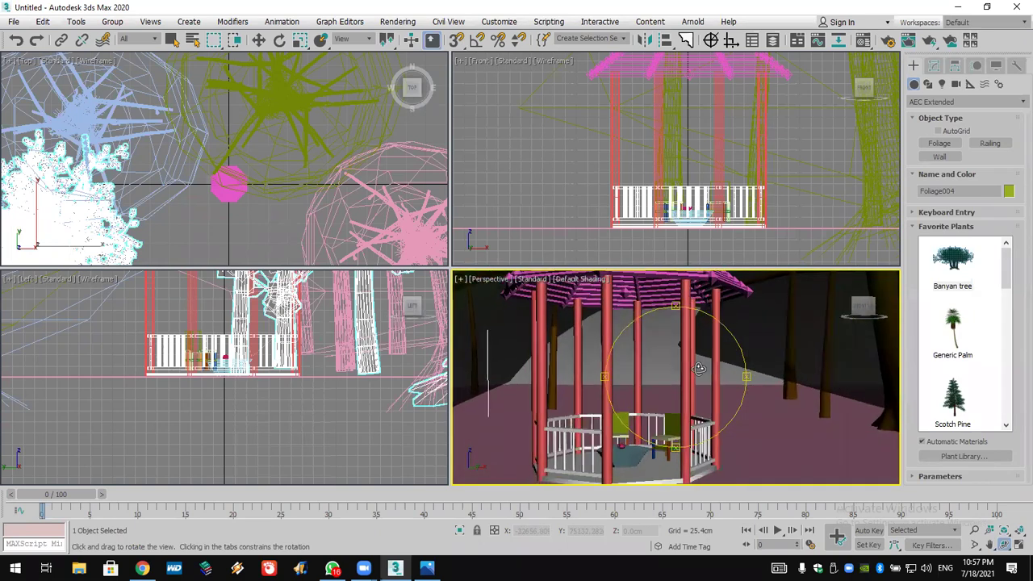
scroll(701, 368, "down", 2)
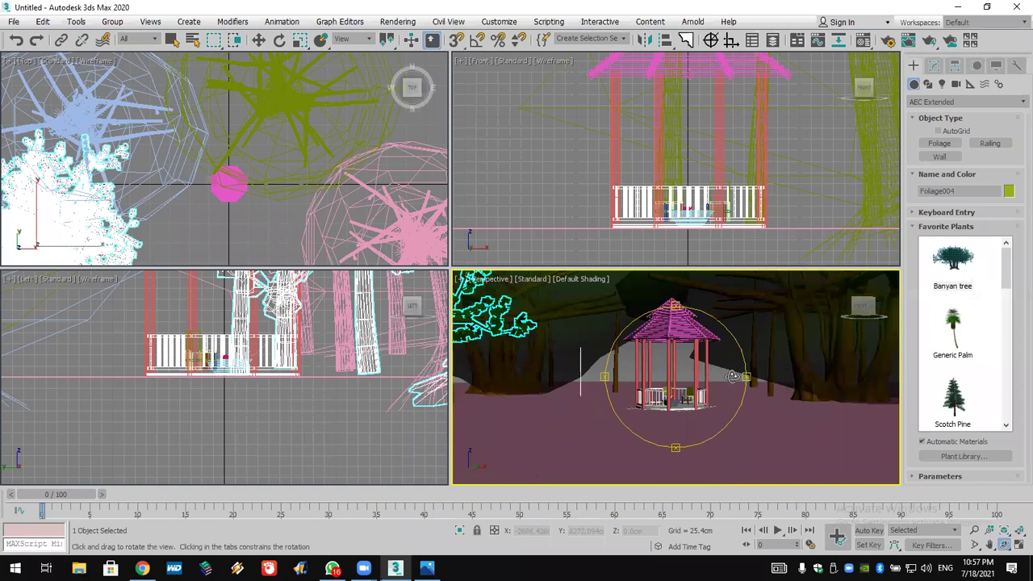
key("w")
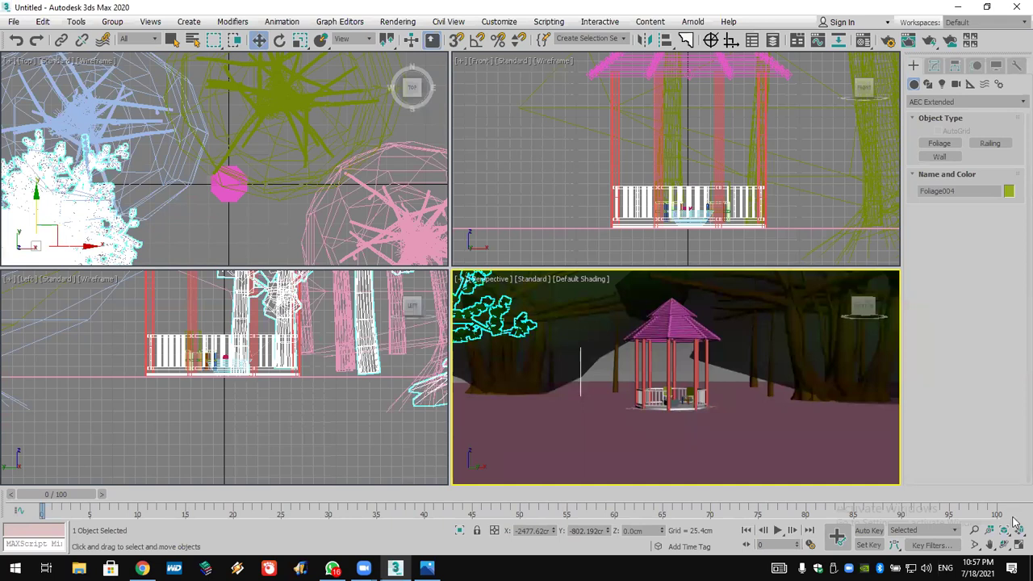
key("ctrl+w")
scroll(728, 379, "up", 1)
middle_click_drag(728, 380, 720, 376, "alt")
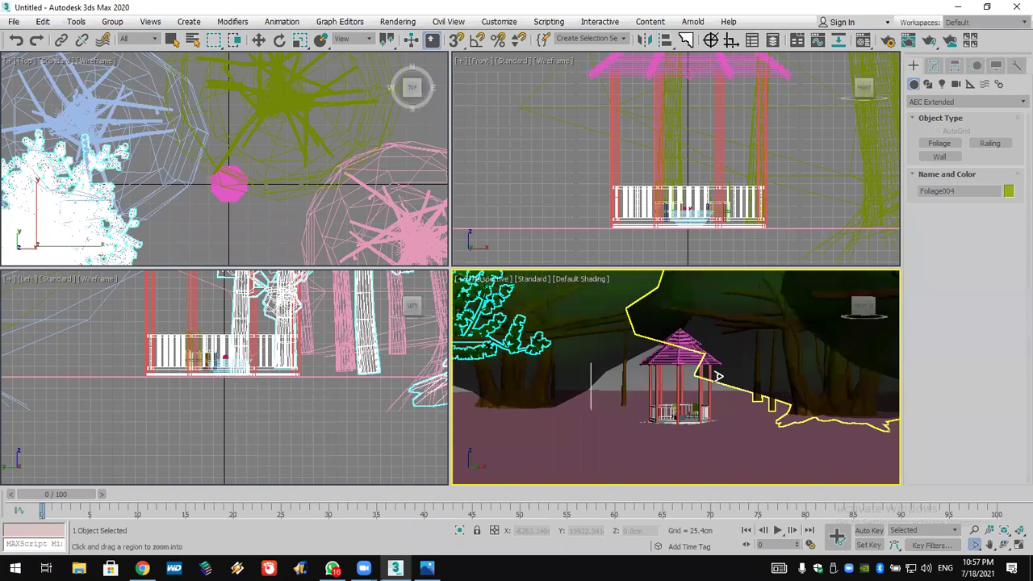
scroll(722, 401, "up", 8)
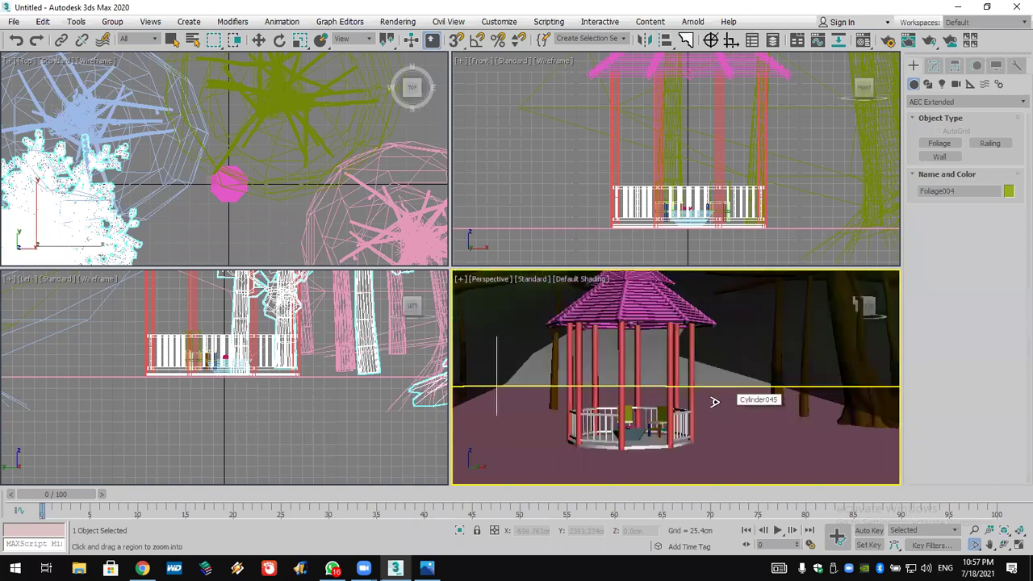